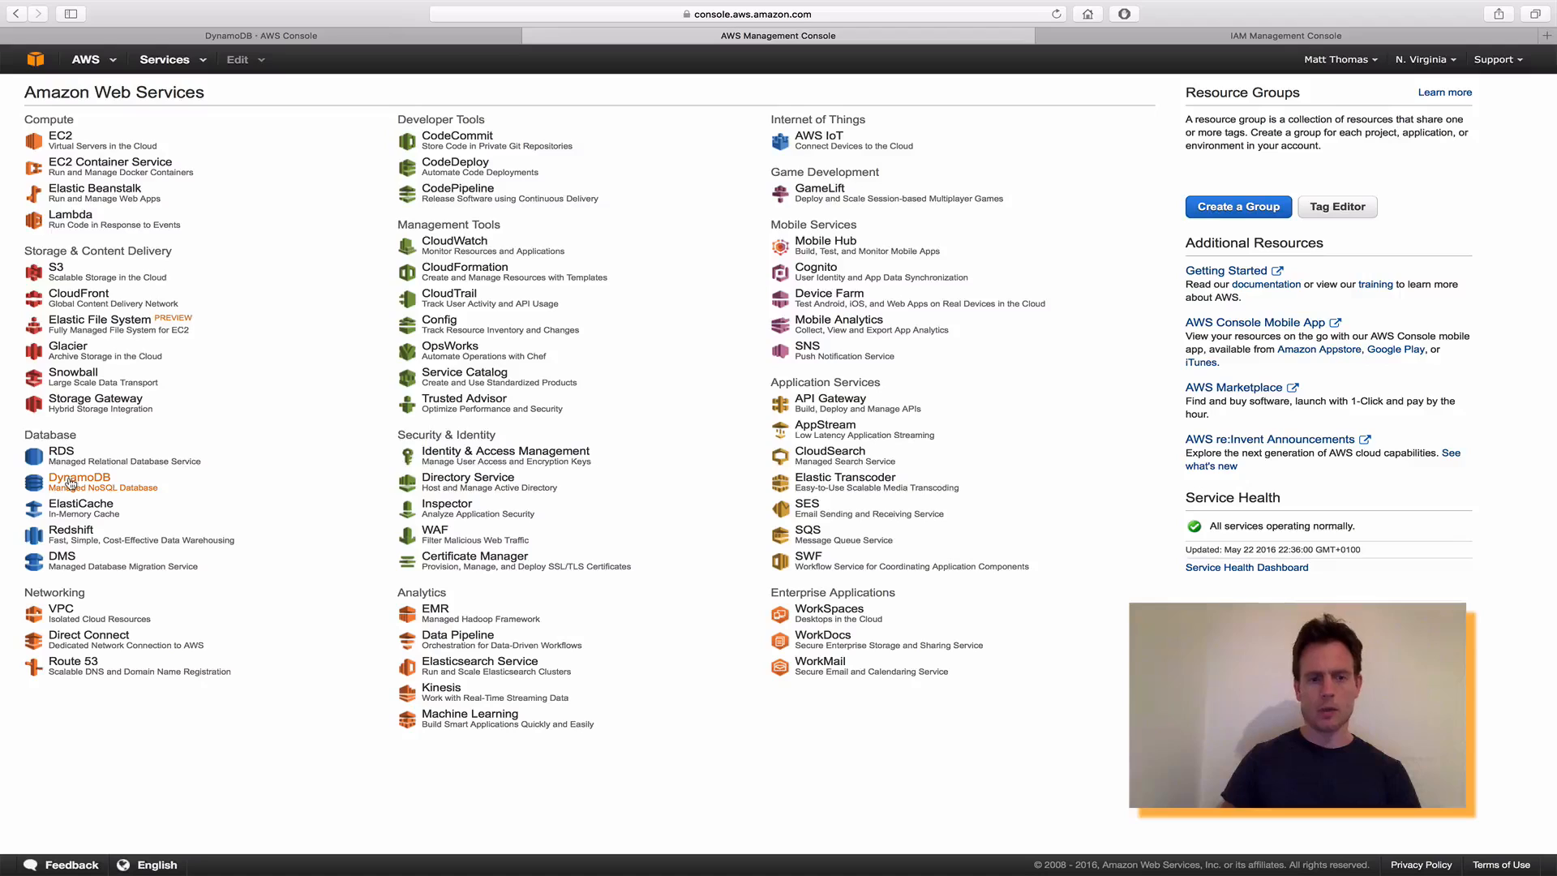
# Open the DynamoDB table list and bring up the form for creating a table.
pyautogui.click(71, 484)
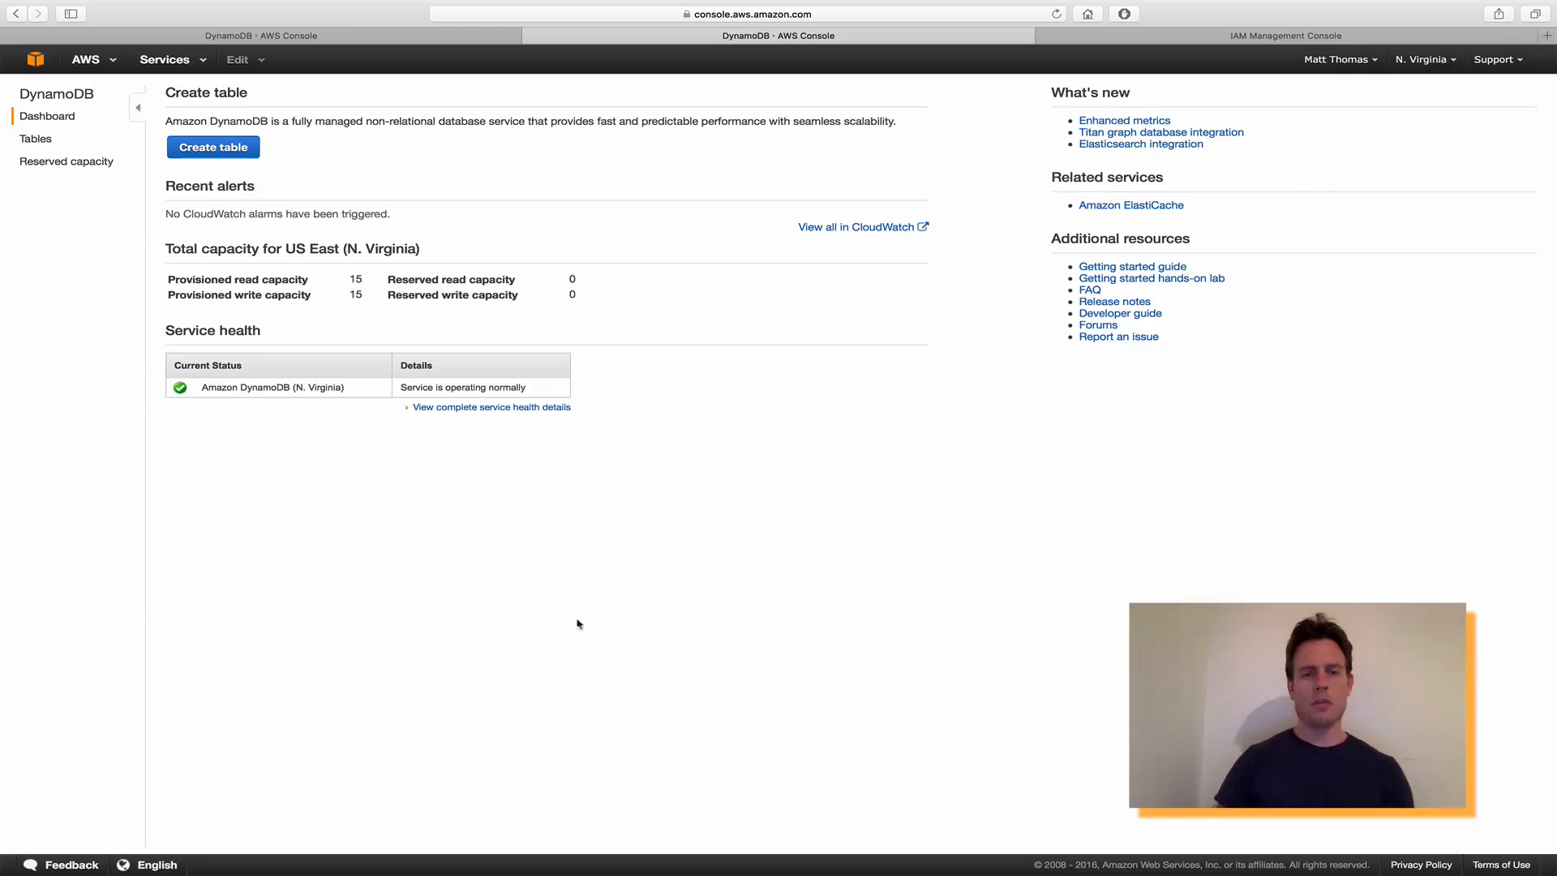
pyautogui.click(36, 138)
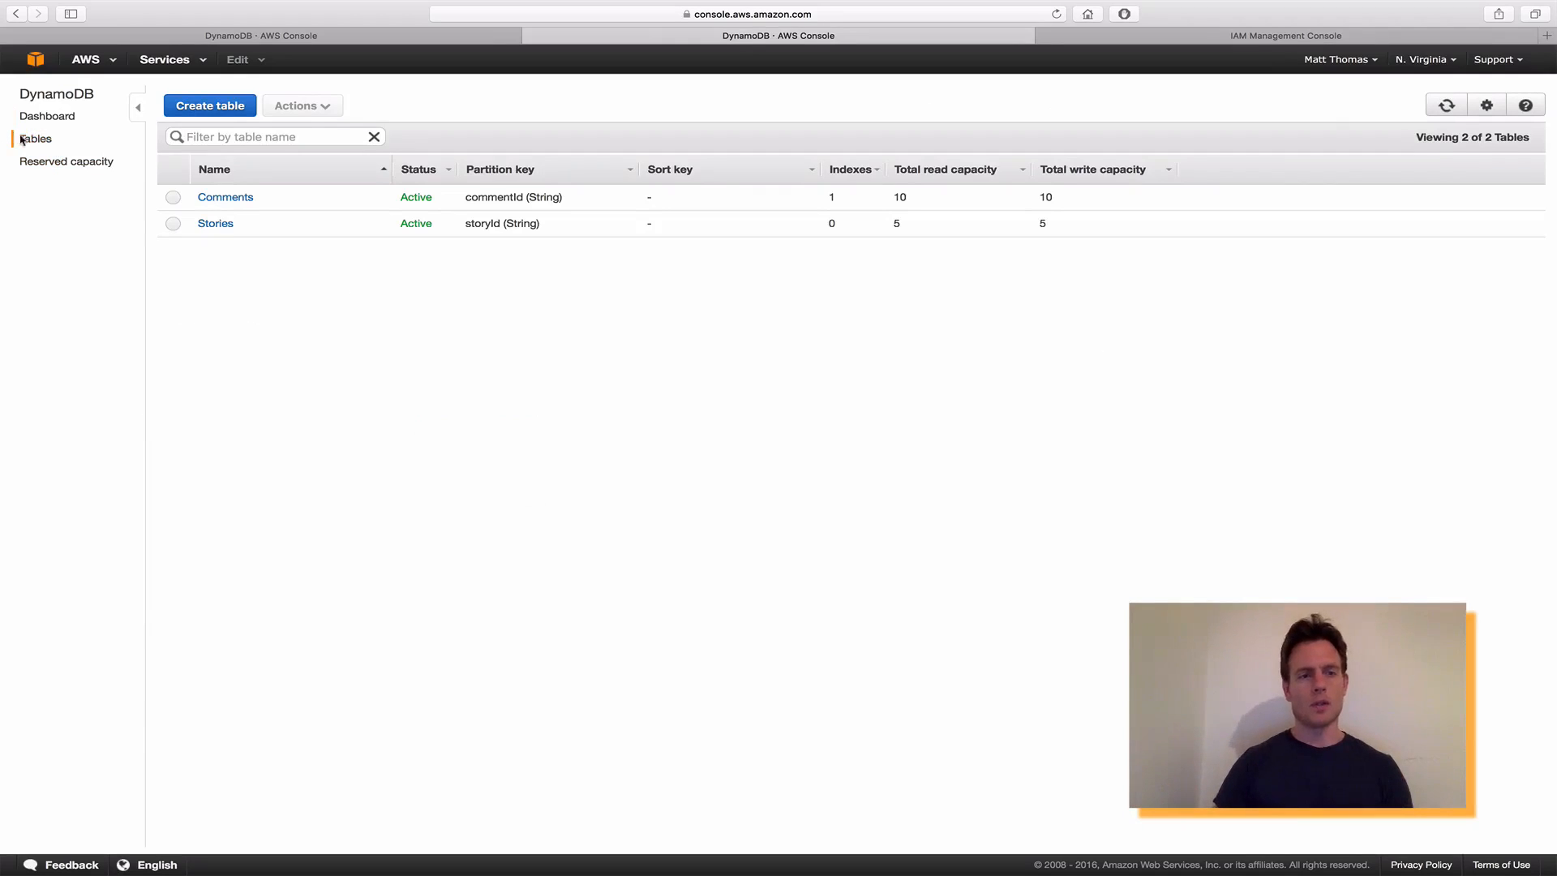
pyautogui.click(203, 107)
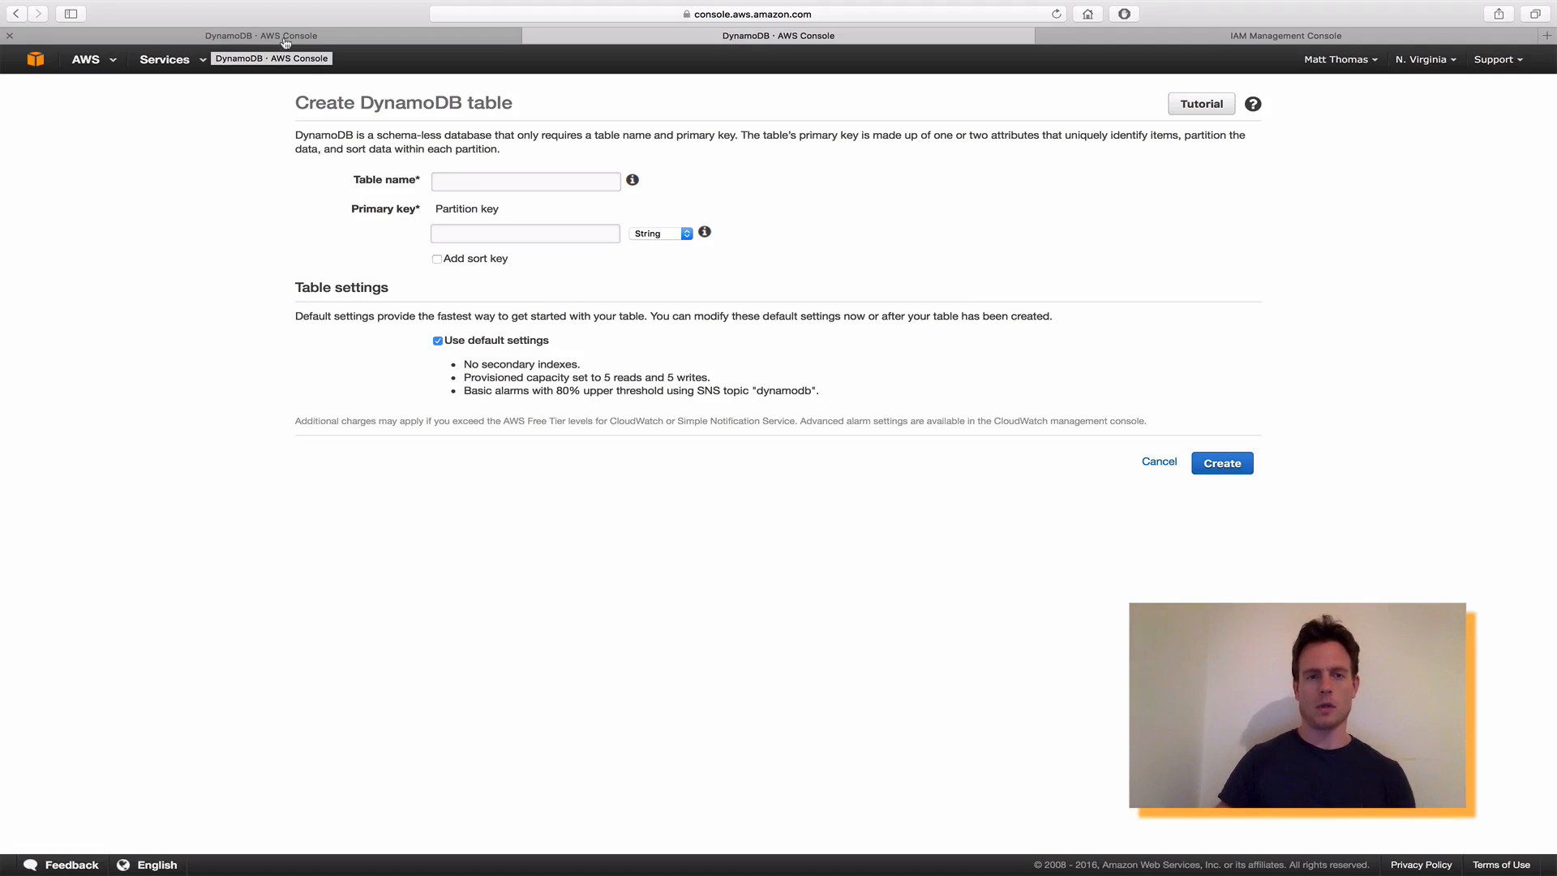
# Review the items of the existing Comments table and inspect the item with commentId 2 without changing it.
pyautogui.click(366, 37)
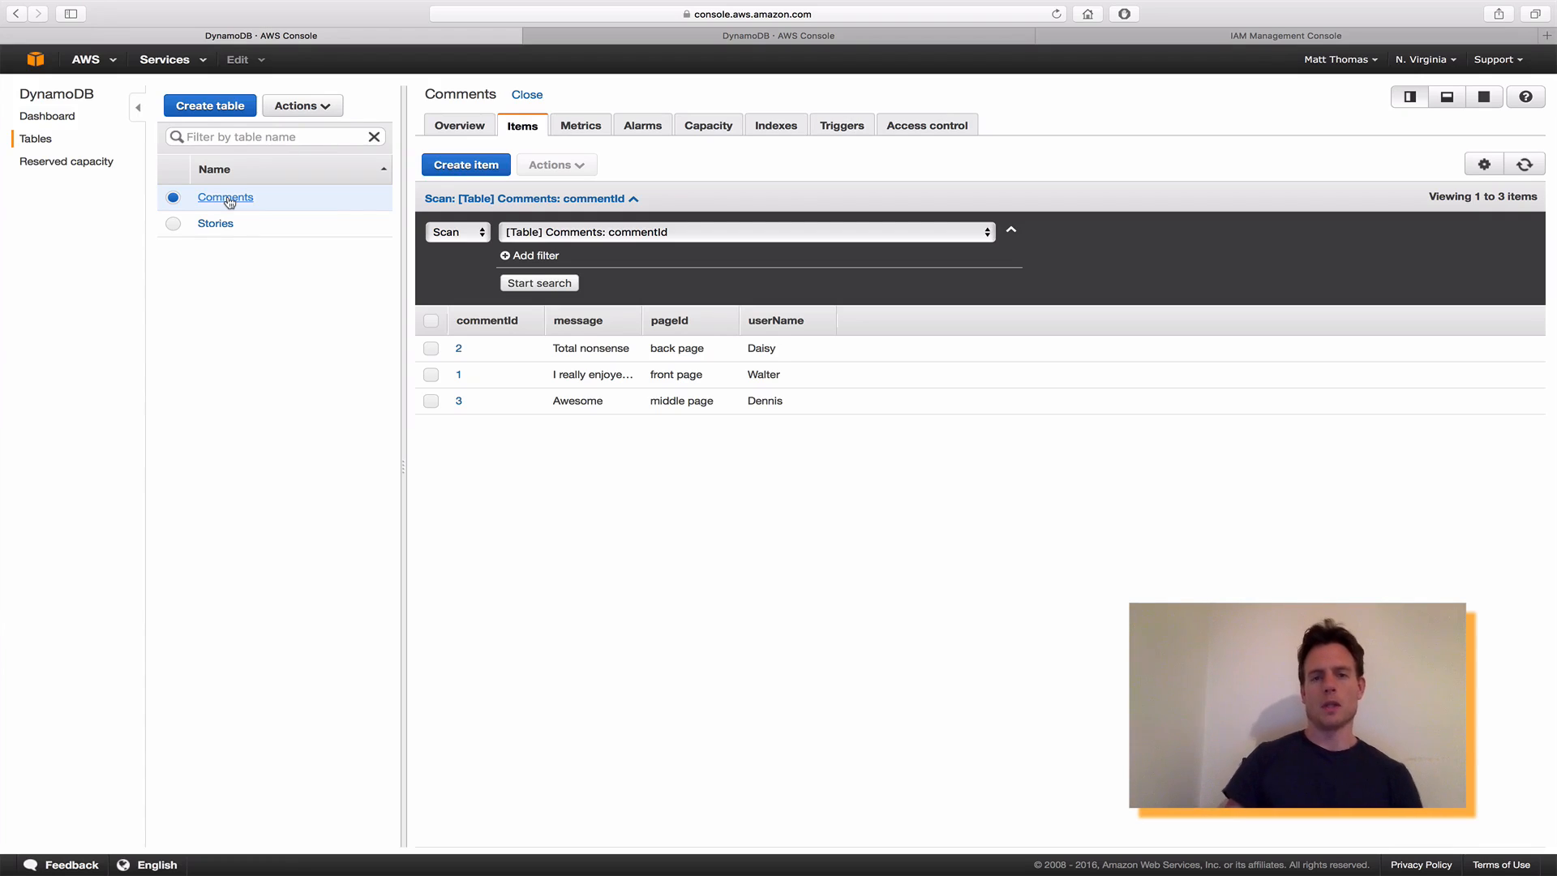
pyautogui.doubleClick(585, 350)
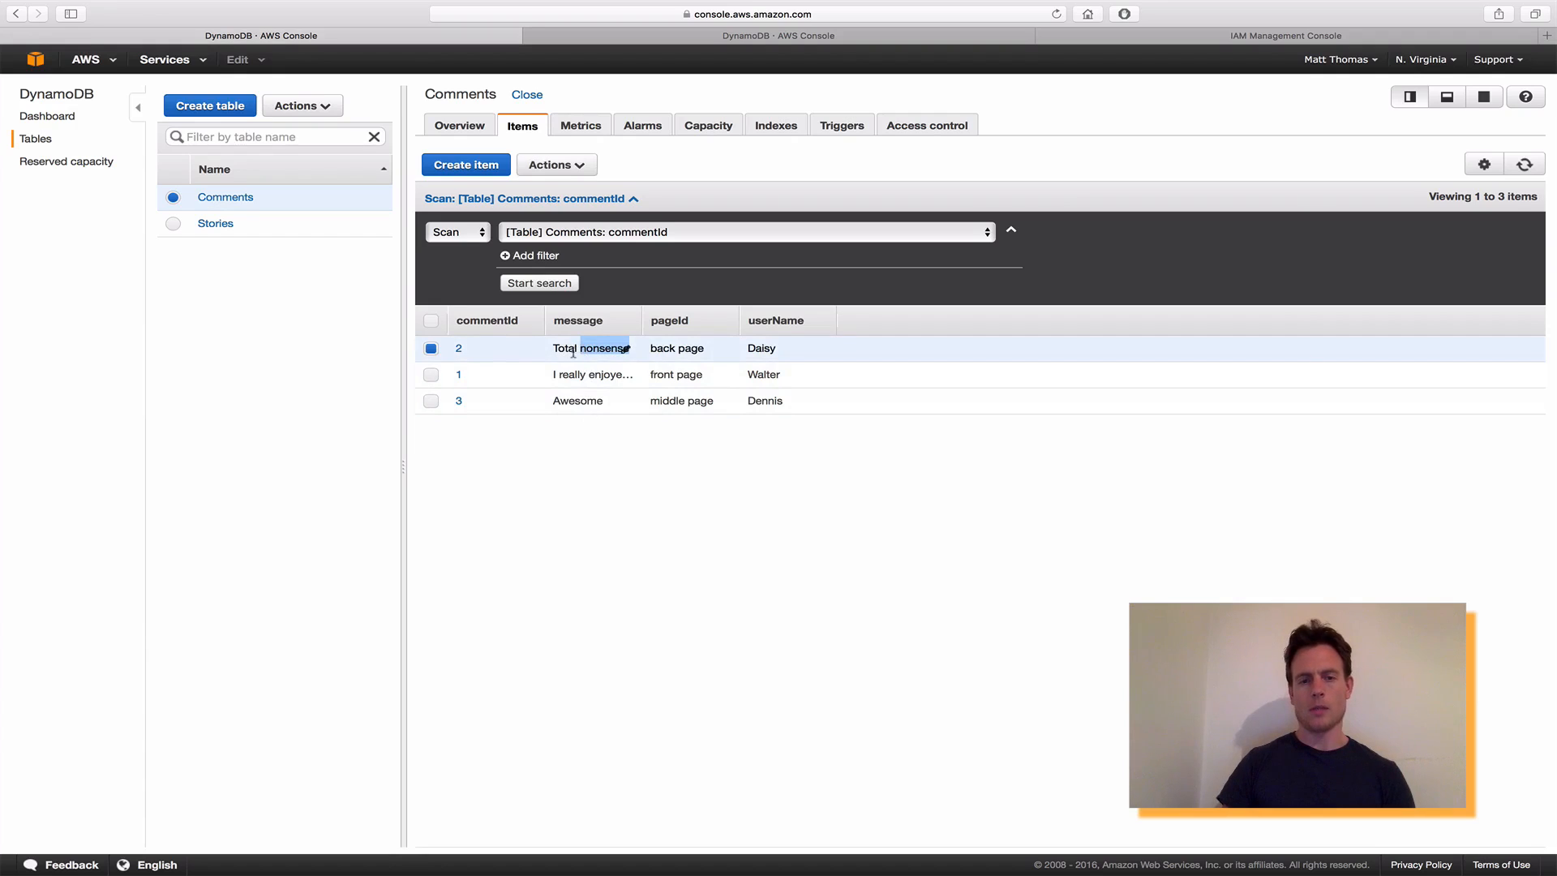
pyautogui.click(458, 350)
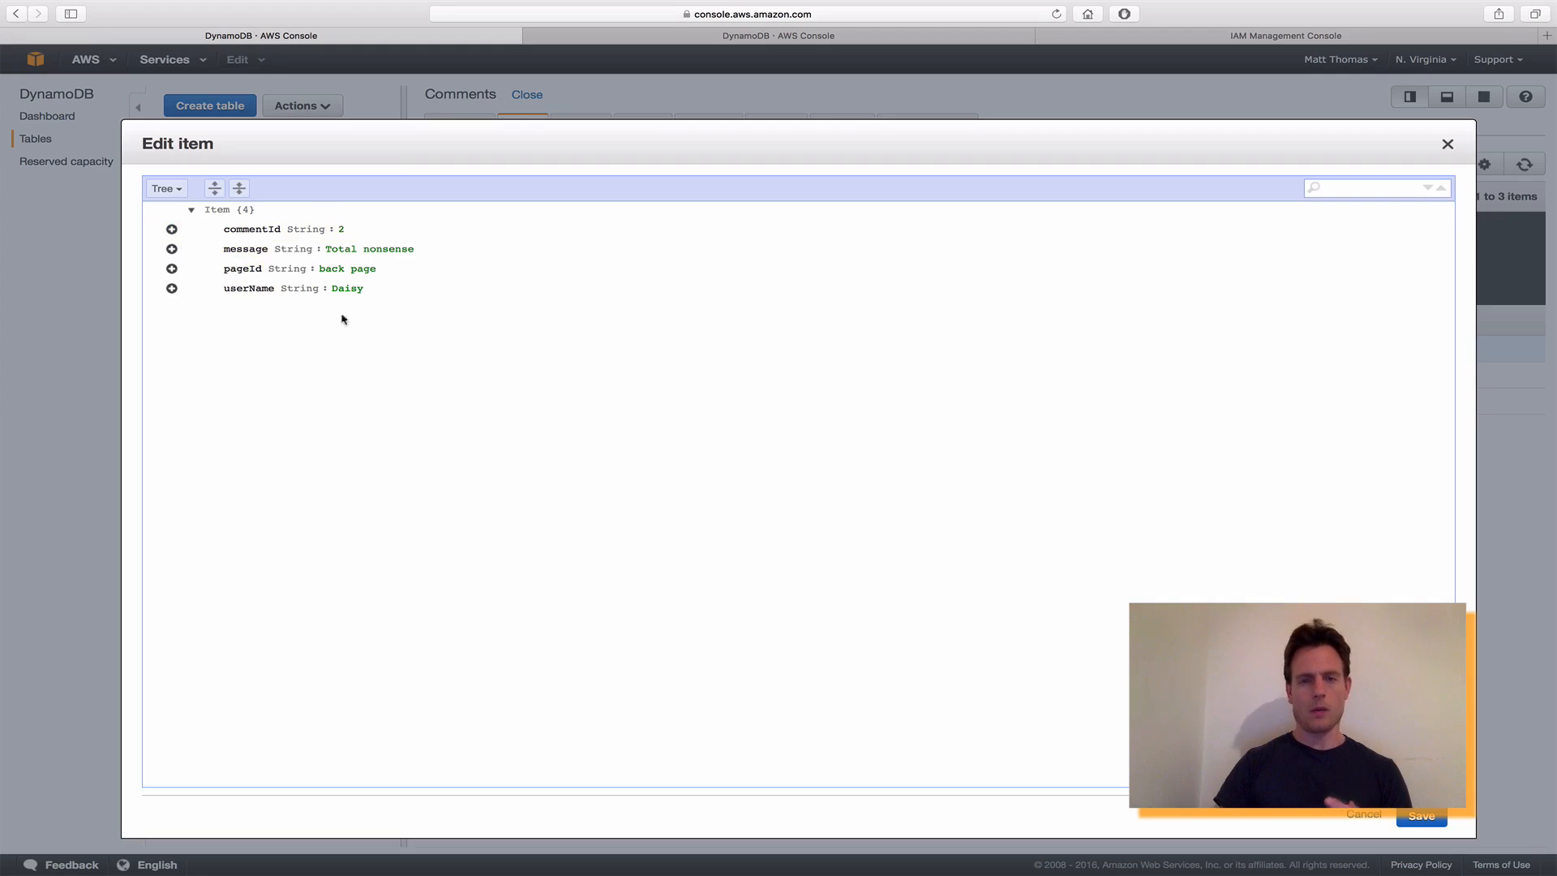
pyautogui.click(1361, 815)
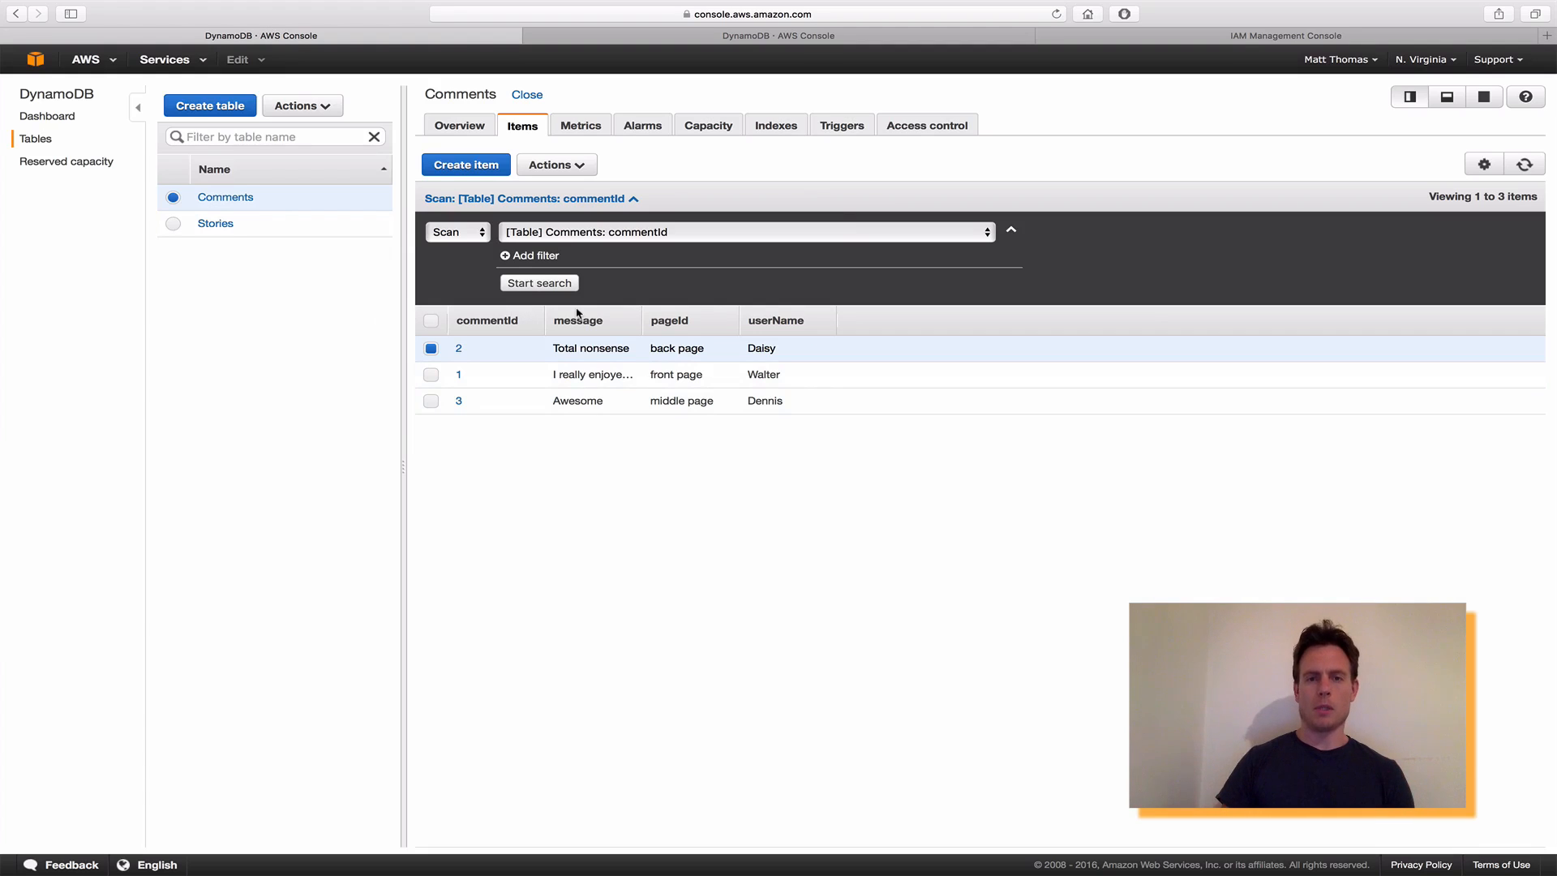
# Generate an access control policy for the Comments table with Facebook as identity provider, allowing BatchGetItem, DeleteItem and PutItem, and review its code.
pyautogui.click(915, 126)
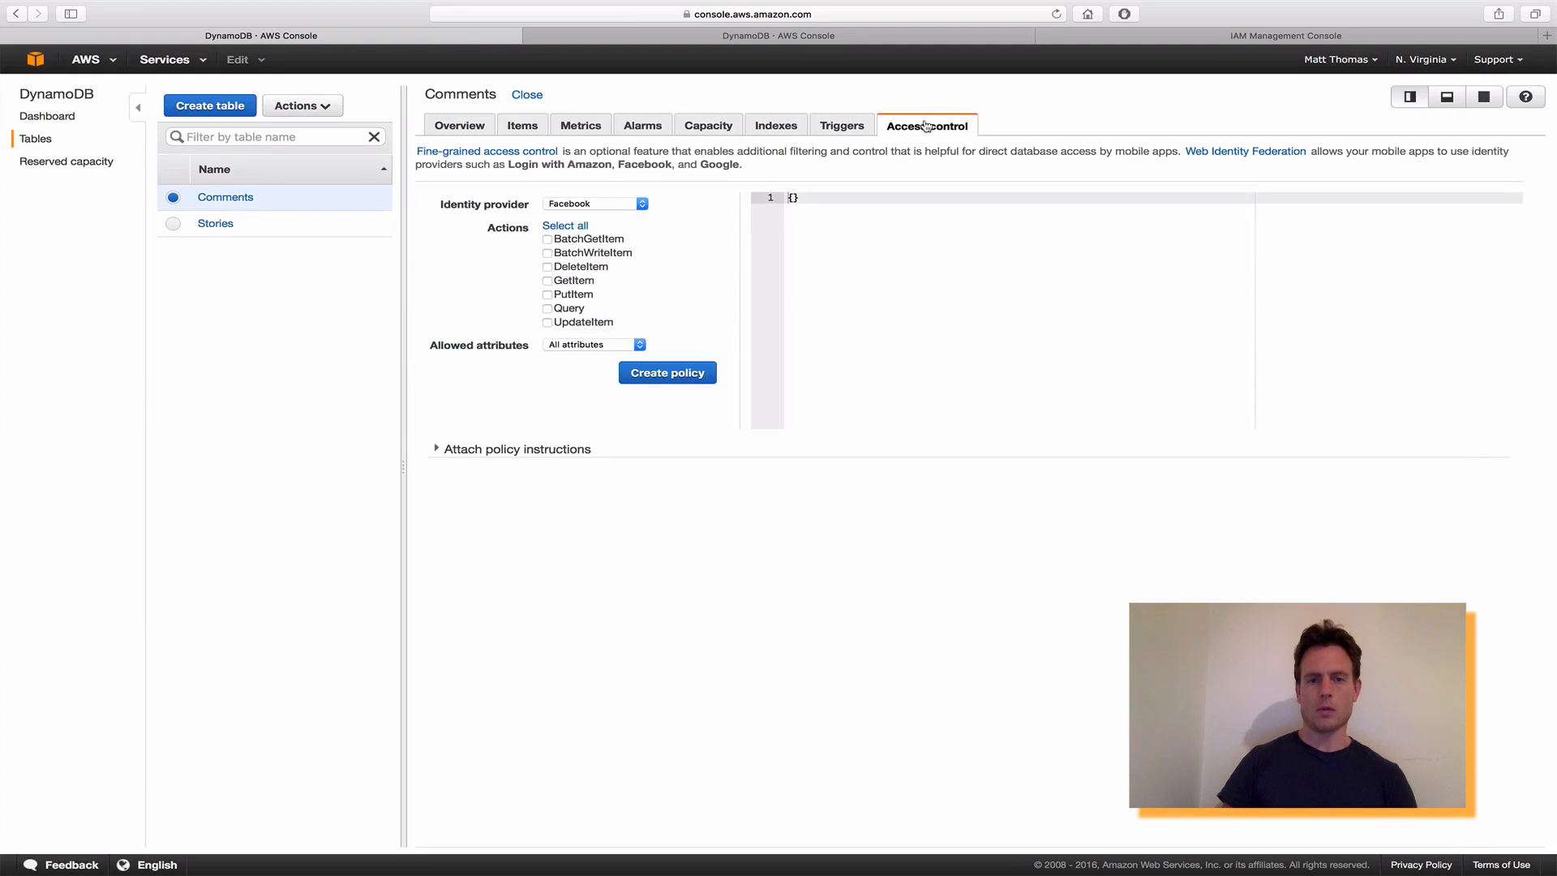
pyautogui.click(547, 240)
pyautogui.click(547, 267)
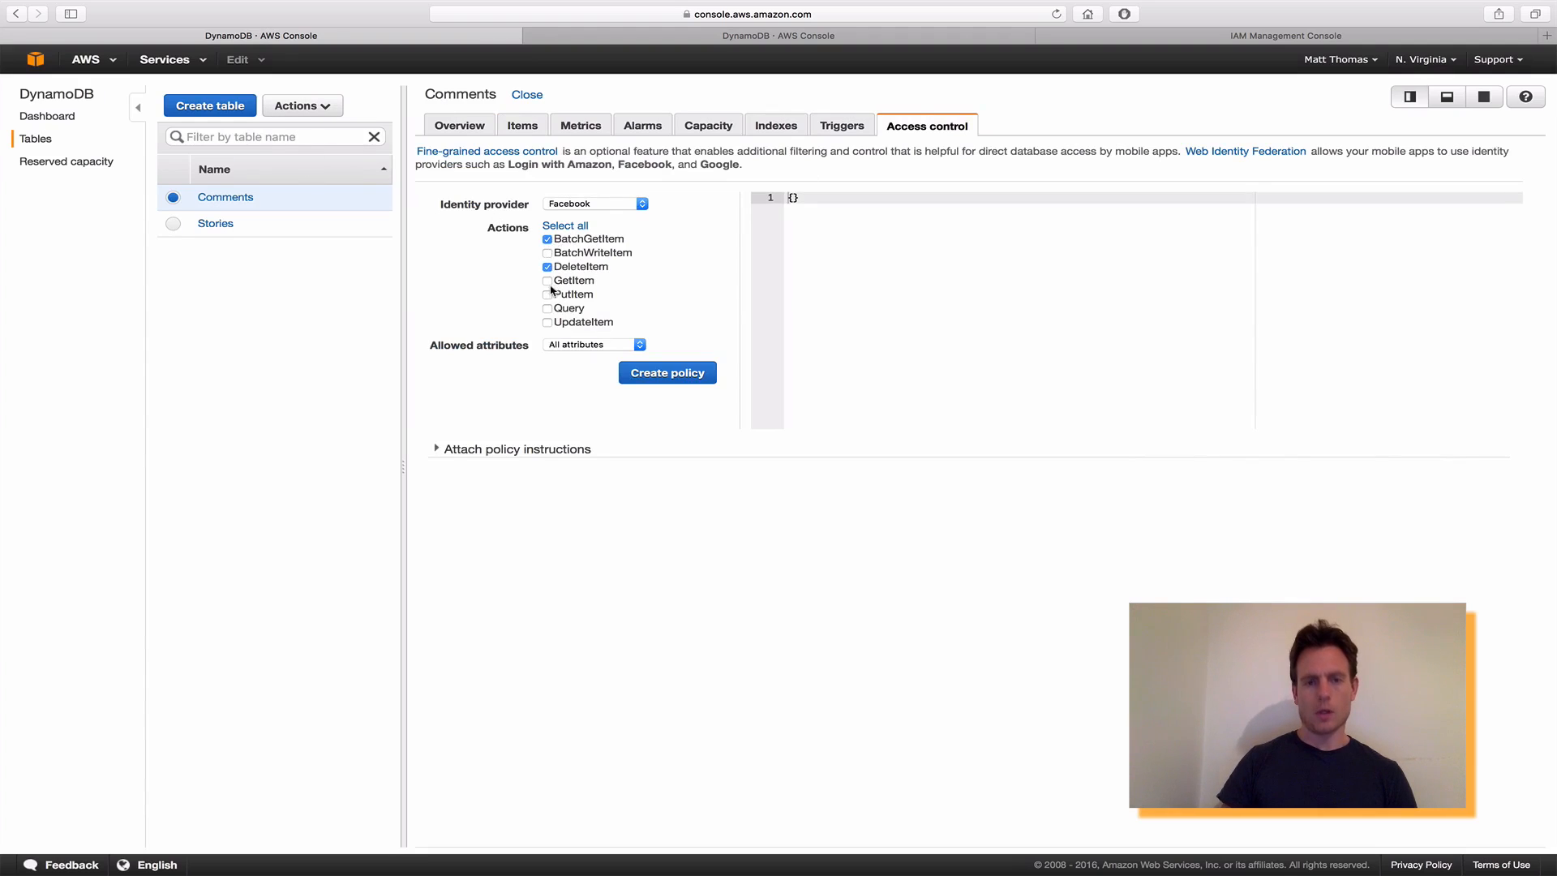
pyautogui.click(548, 295)
pyautogui.click(672, 379)
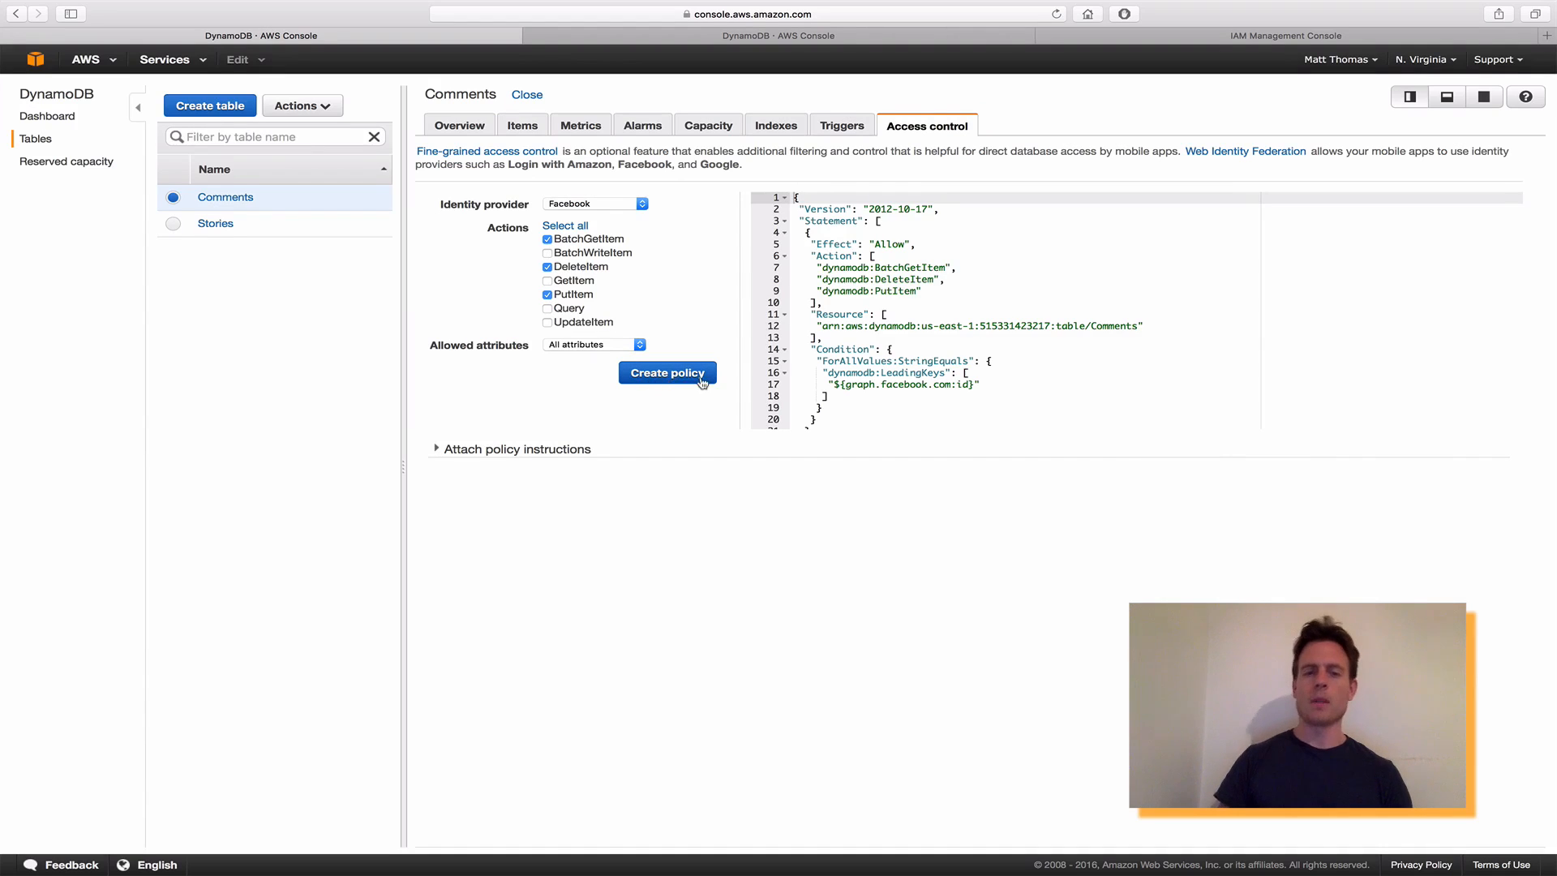
pyautogui.scroll(-2, 842, 237)
pyautogui.scroll(2, 842, 240)
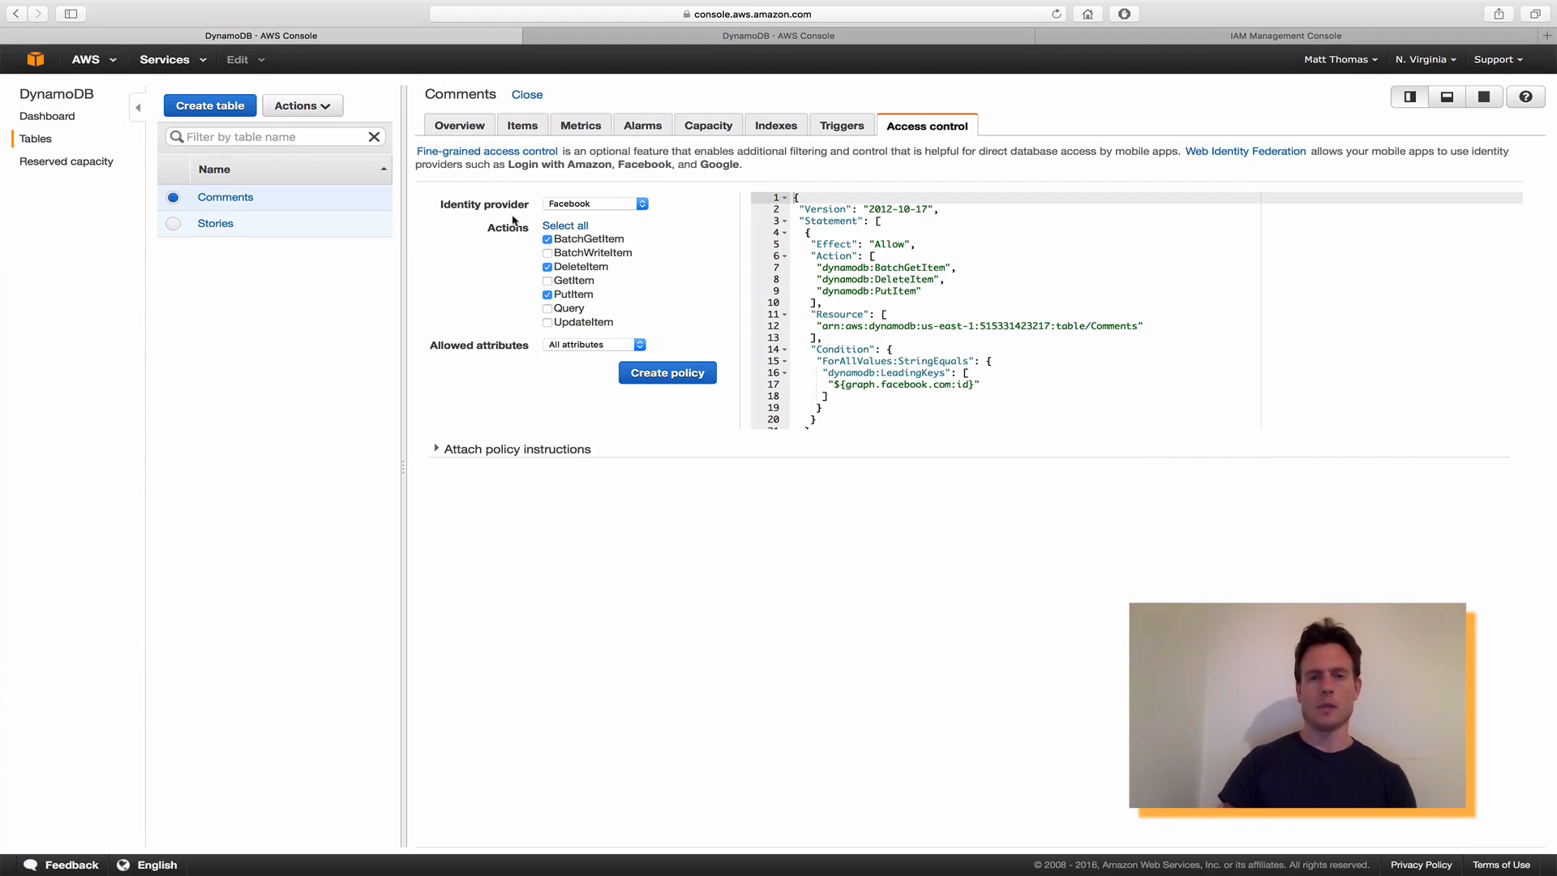
# Switch to the IAM console and look through the list of available policies.
pyautogui.click(1216, 36)
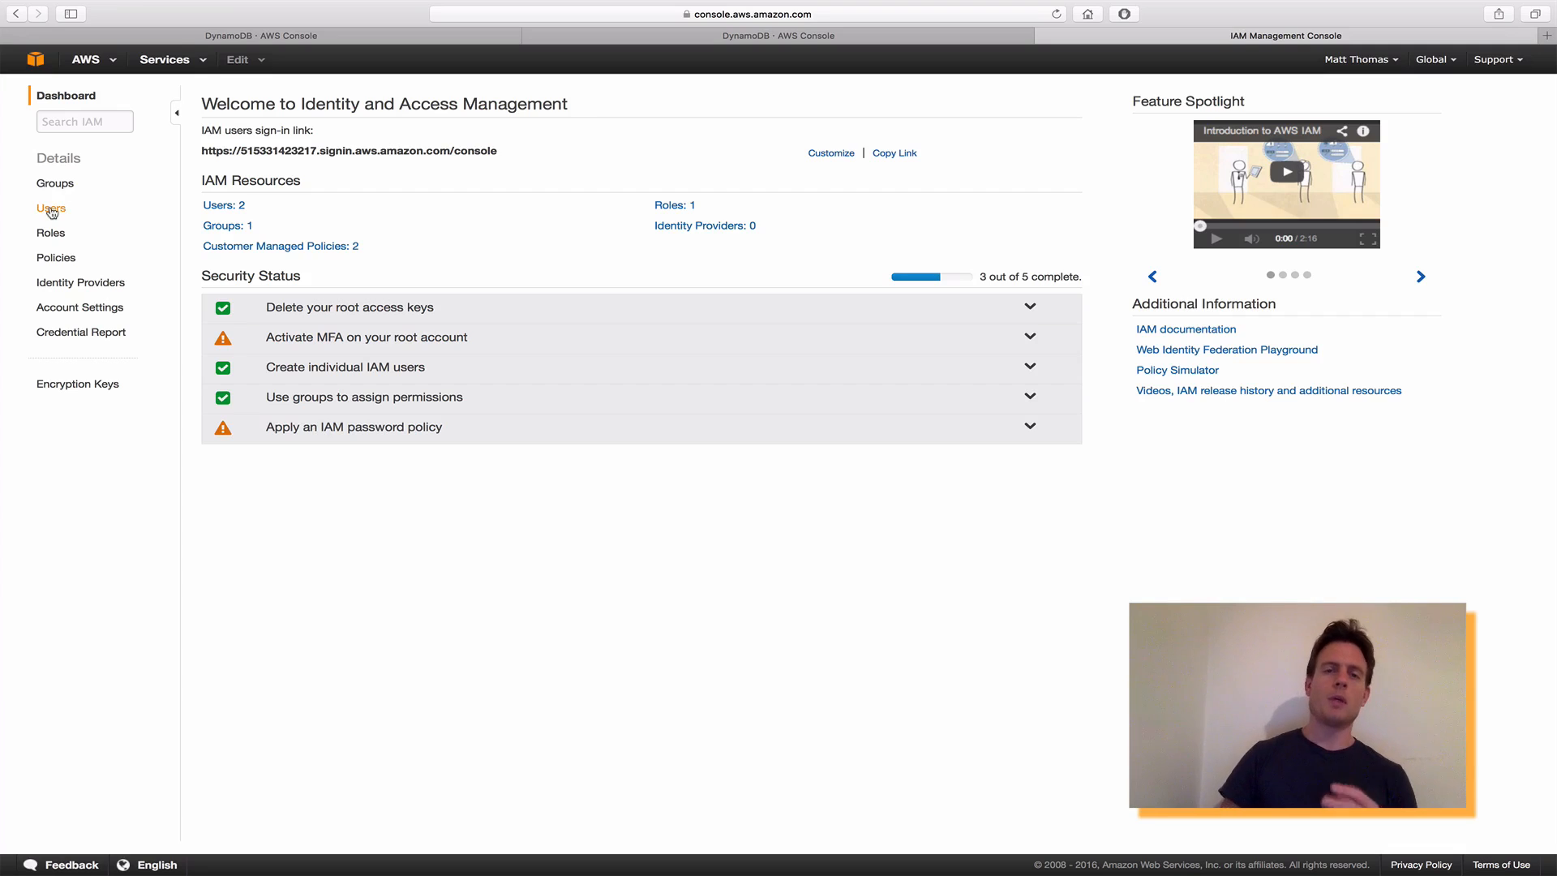
pyautogui.click(56, 257)
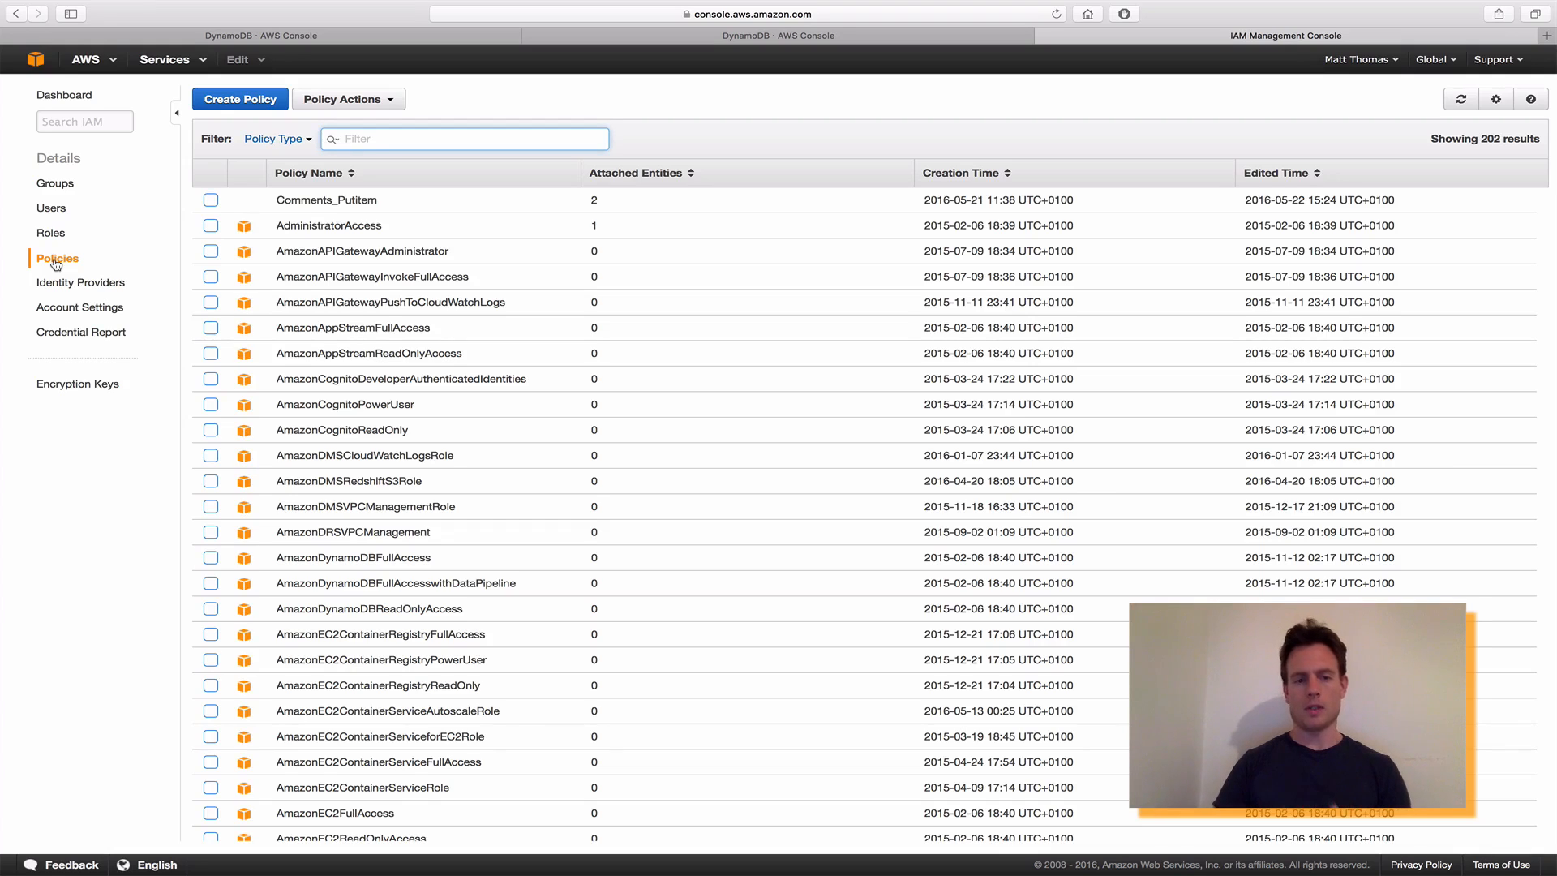
pyautogui.scroll(-5, 362, 350)
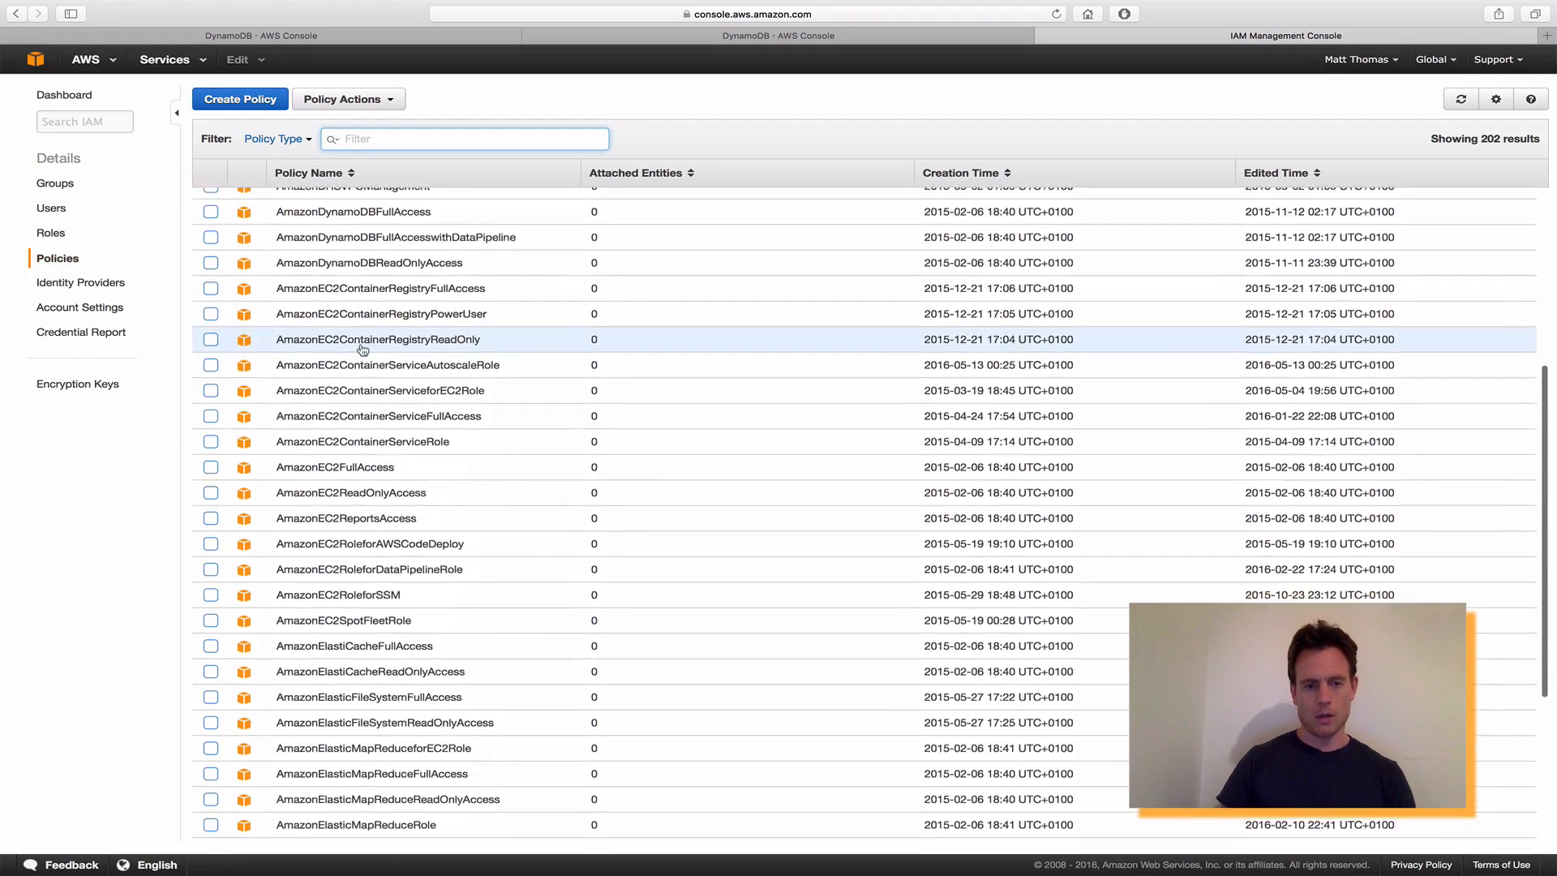
pyautogui.scroll(-15, 362, 349)
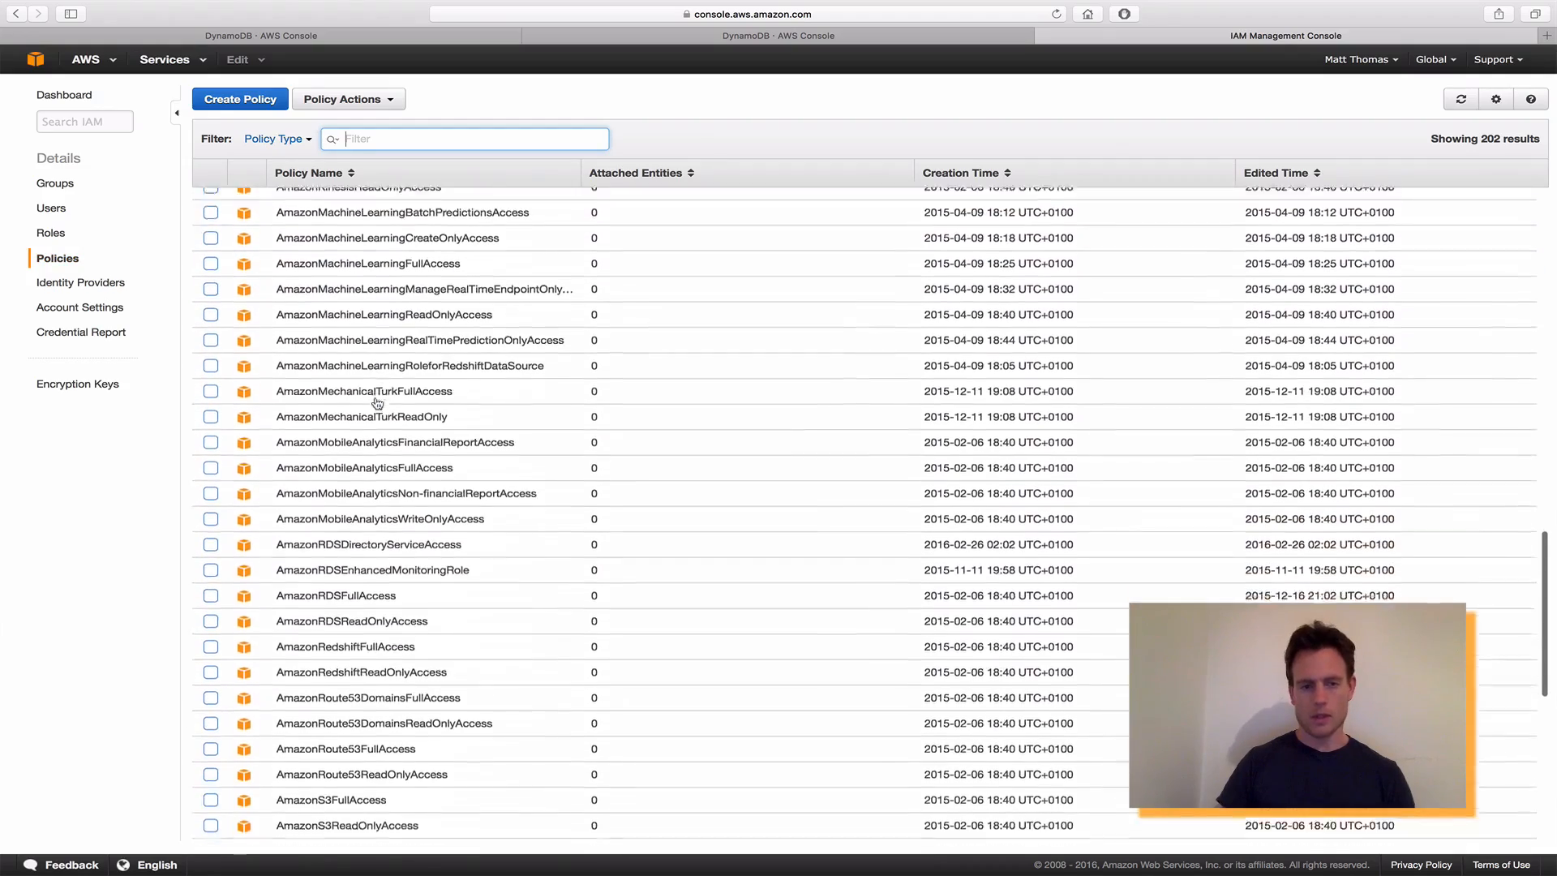
pyautogui.scroll(20, 377, 404)
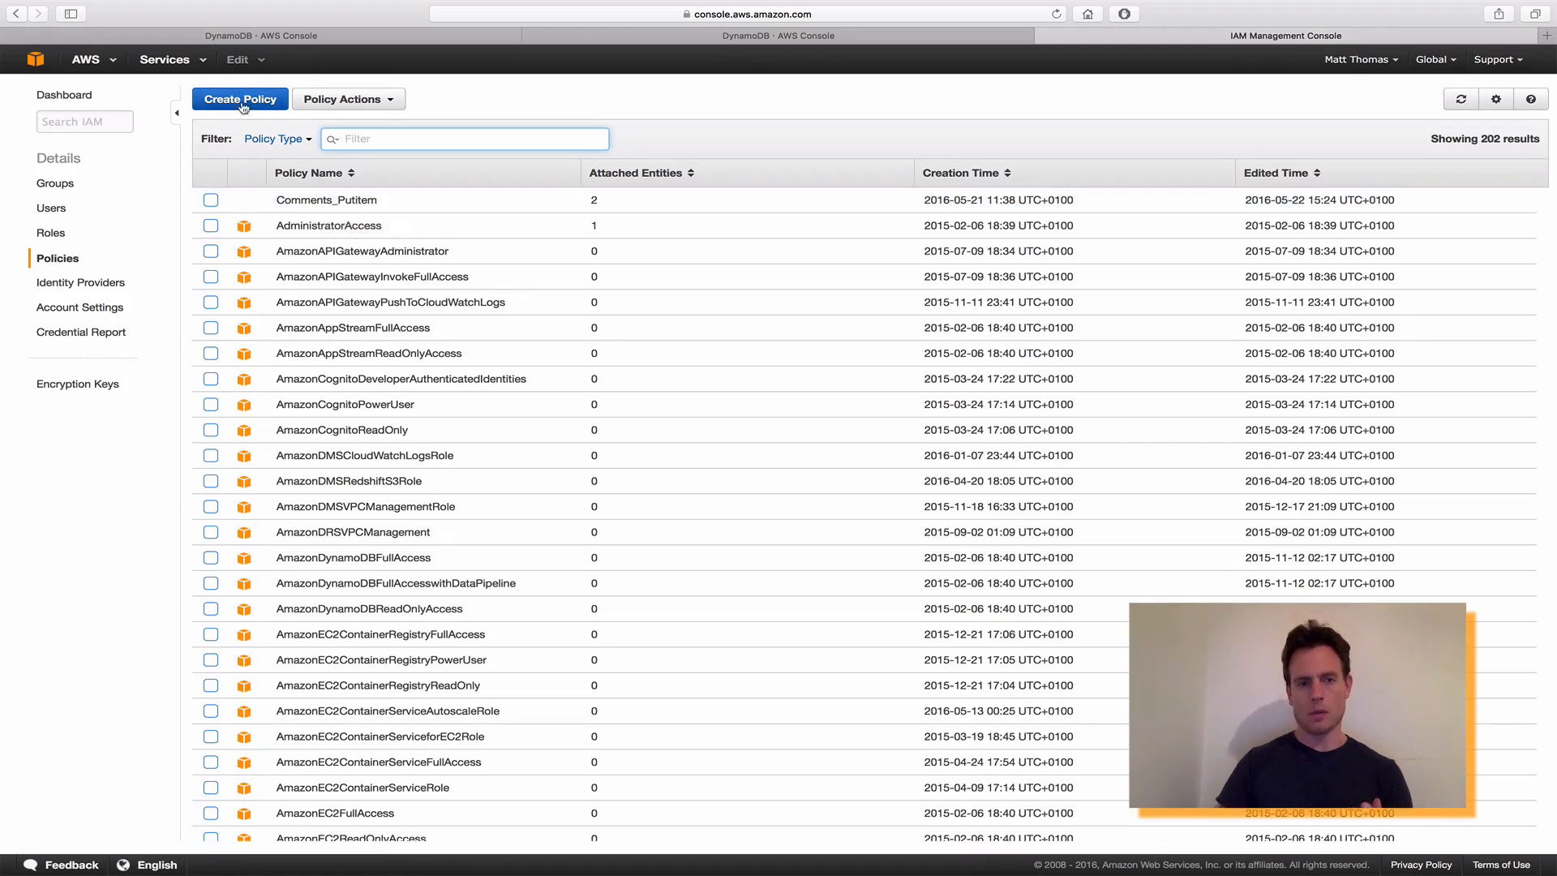
# Open the Comments_Putitem policy and examine the allowed DynamoDB actions in its policy document.
pyautogui.click(313, 200)
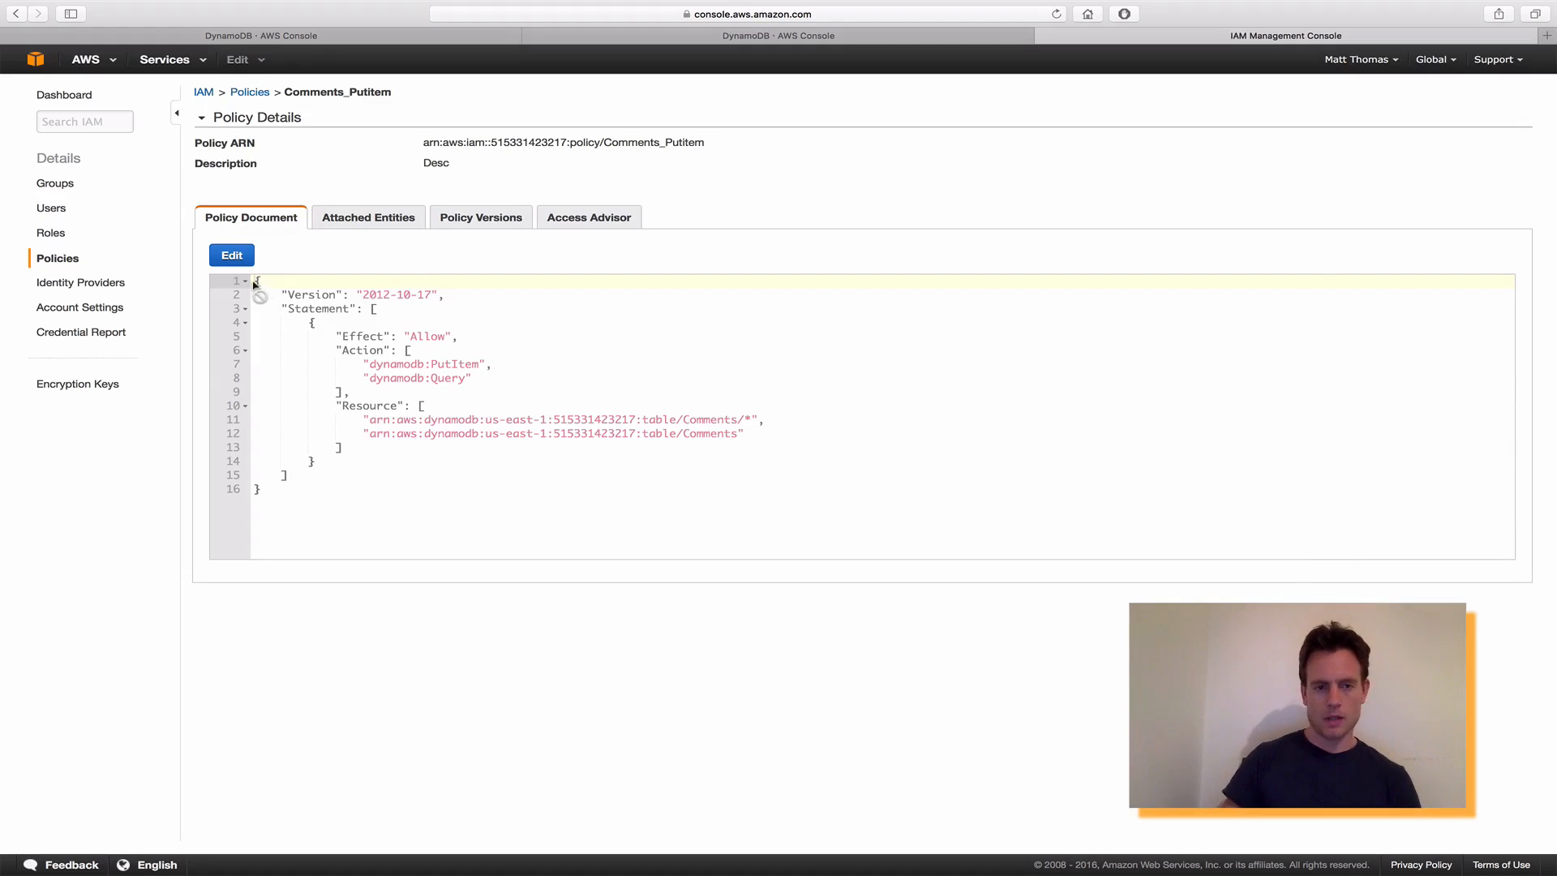
pyautogui.moveTo(267, 492); pyautogui.dragTo(259, 282)
pyautogui.click(357, 352)
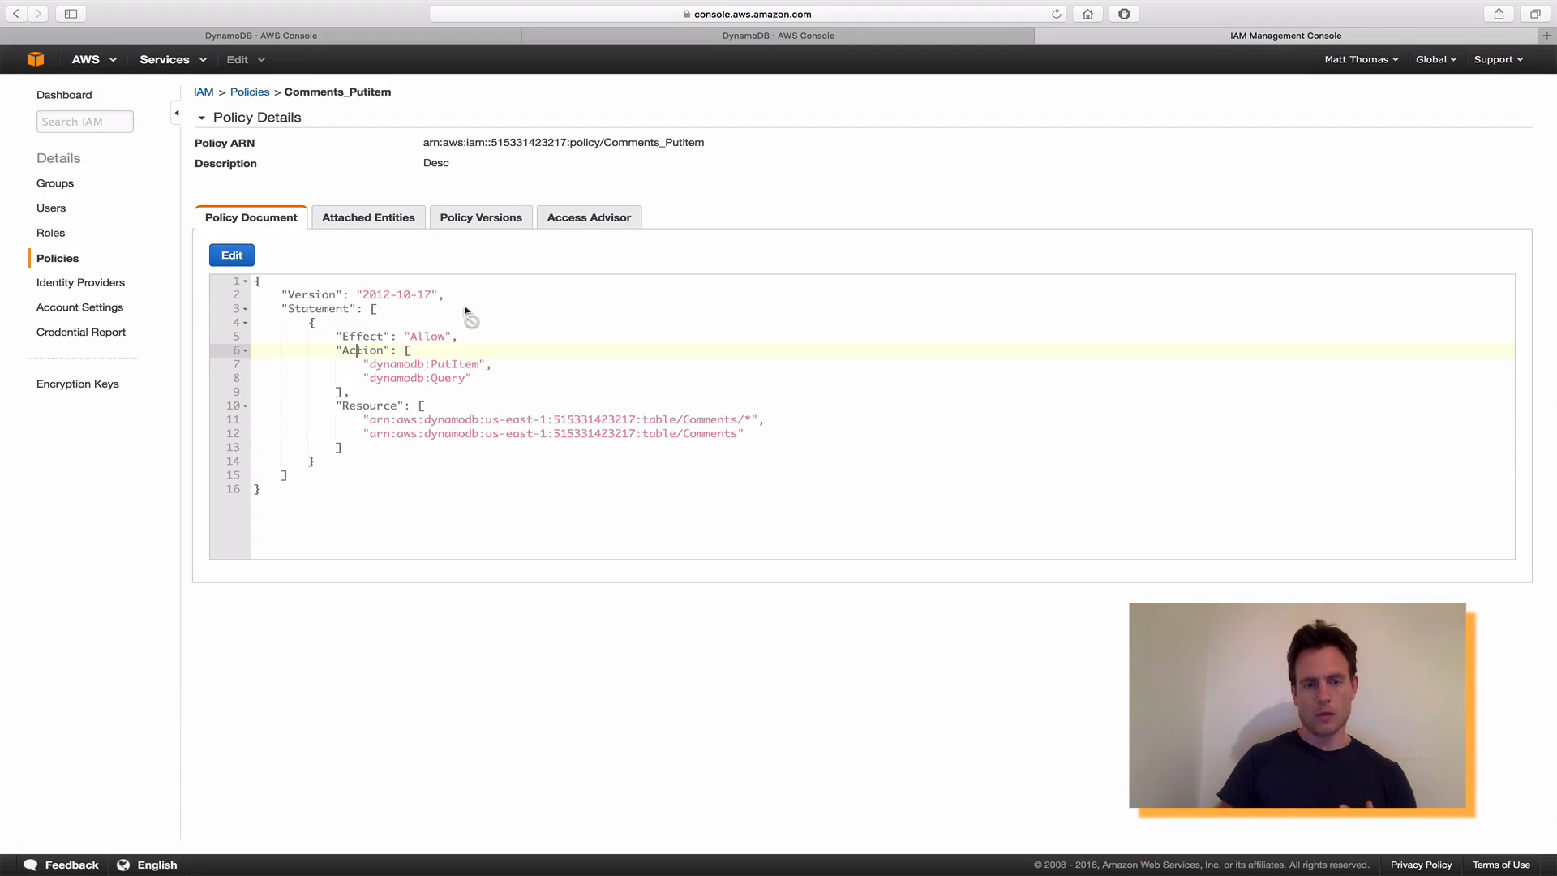
pyautogui.click(446, 366)
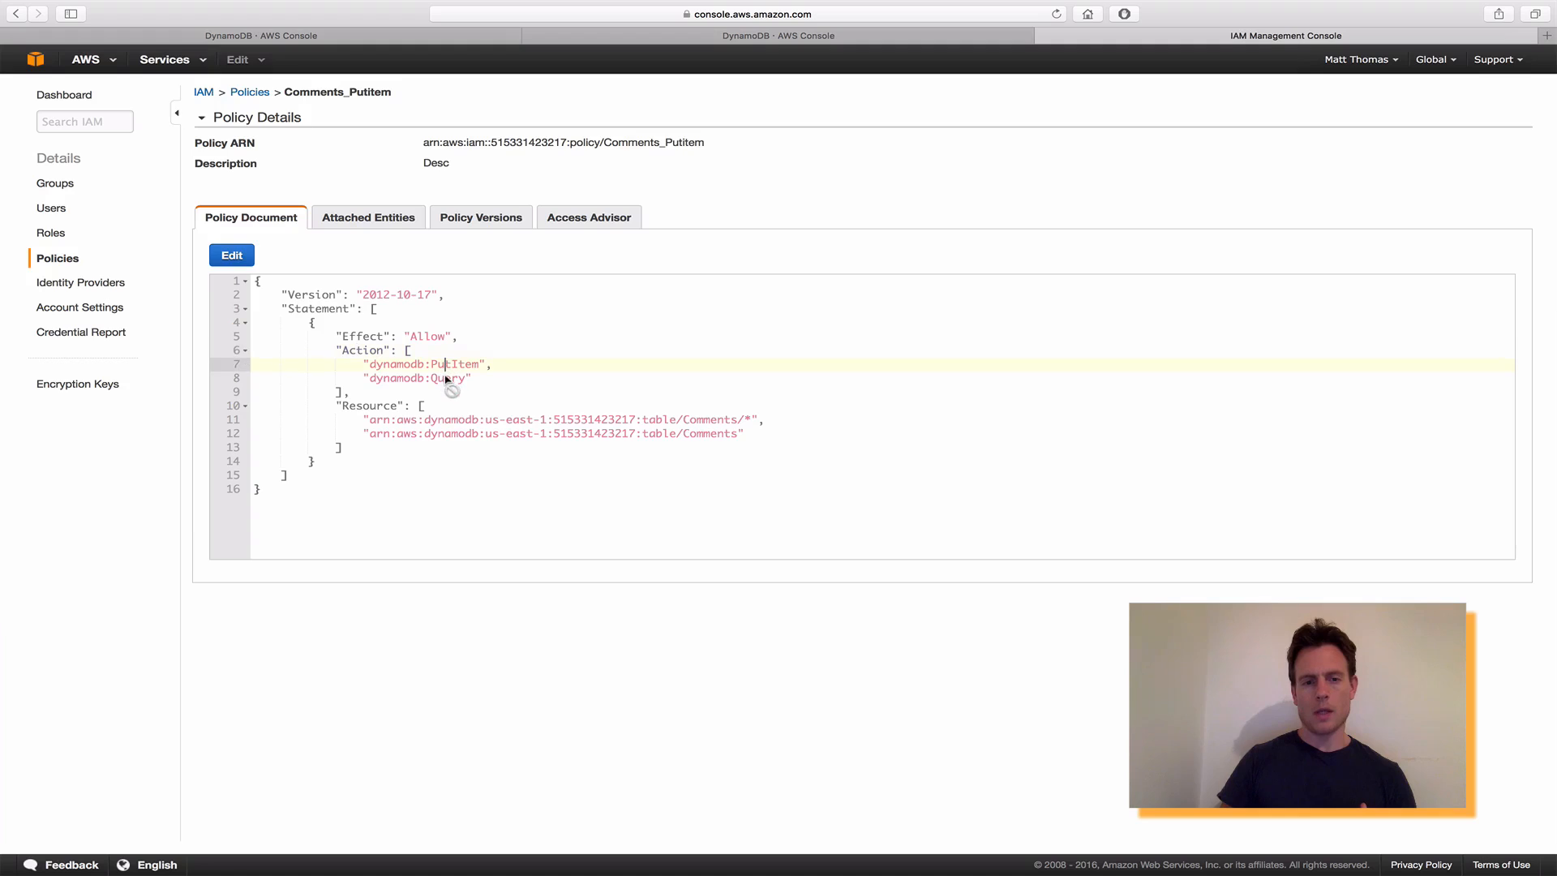
pyautogui.click(445, 378)
pyautogui.doubleClick(445, 378)
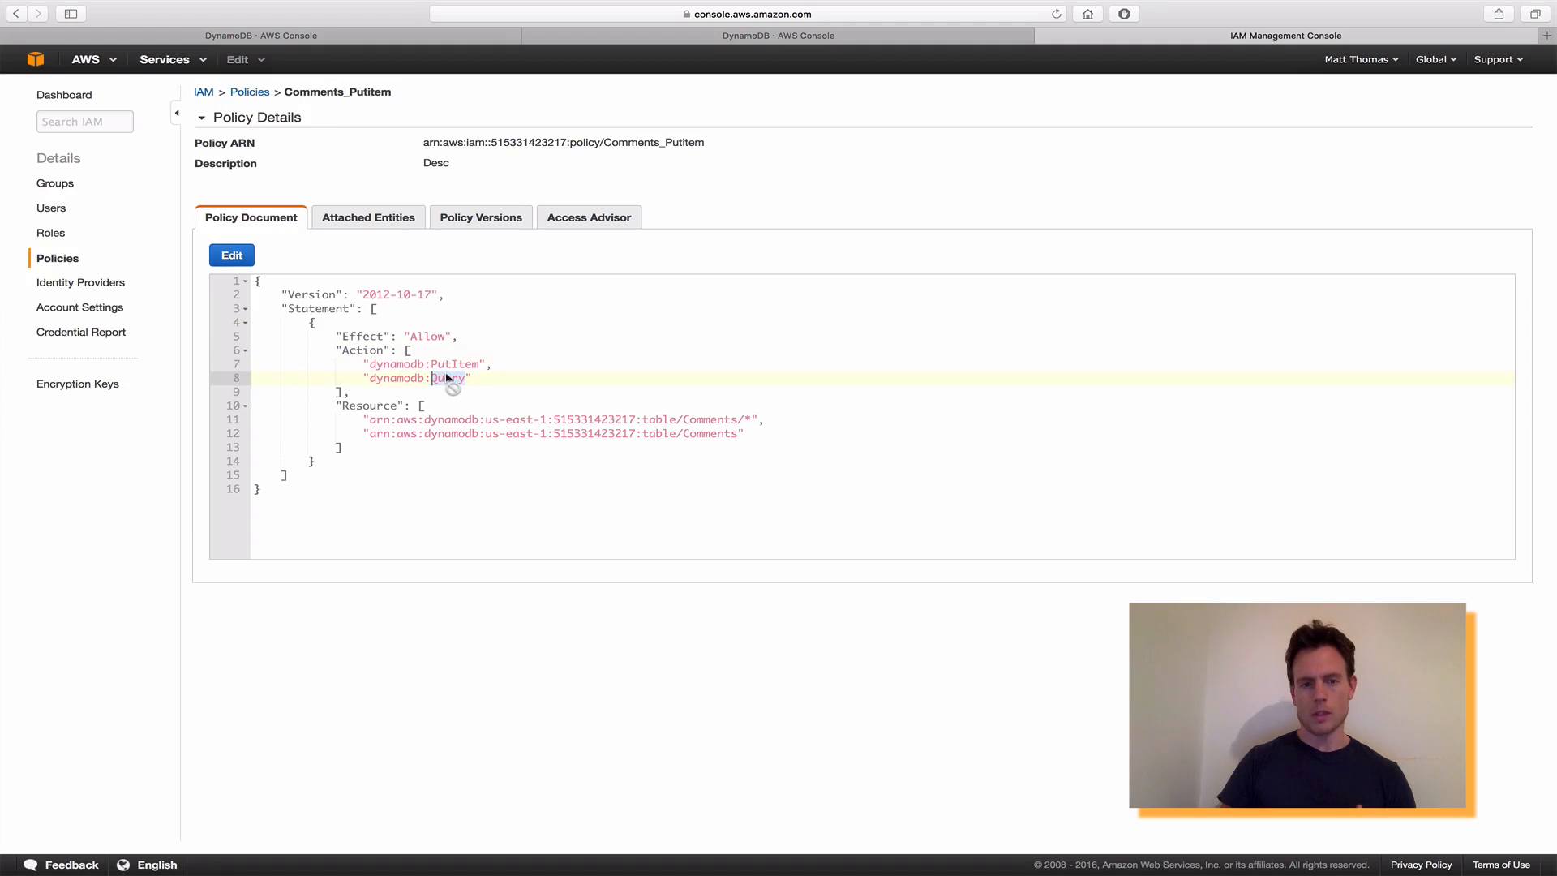
pyautogui.doubleClick(397, 368)
pyautogui.click(399, 378)
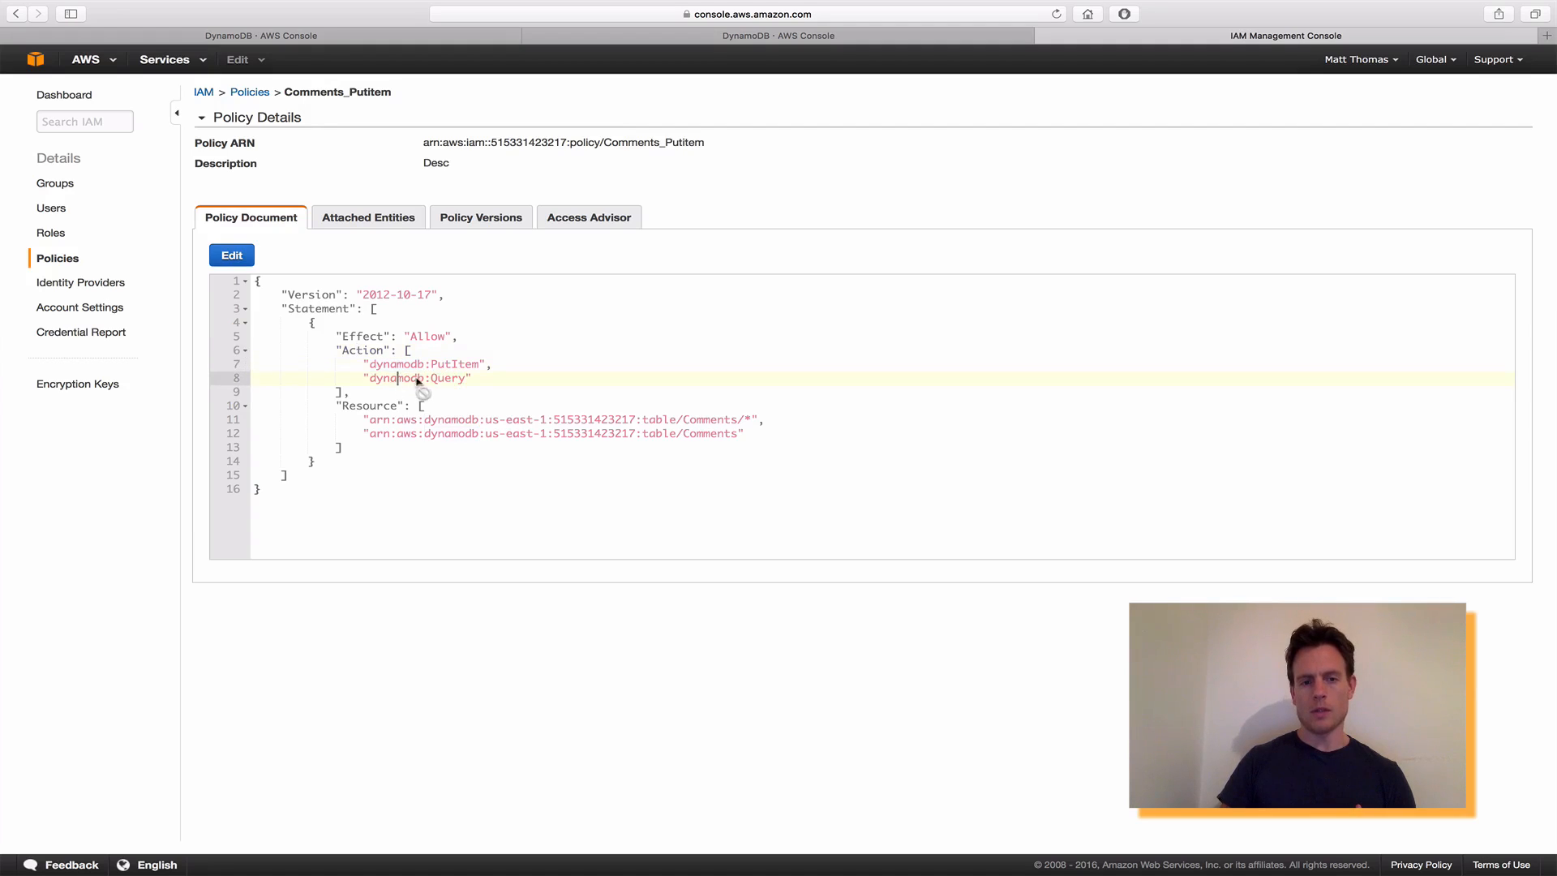
# Examine the resource ARNs in the Comments_Putitem policy and how they relate to its allowed actions.
pyautogui.click(367, 419)
pyautogui.click(487, 433)
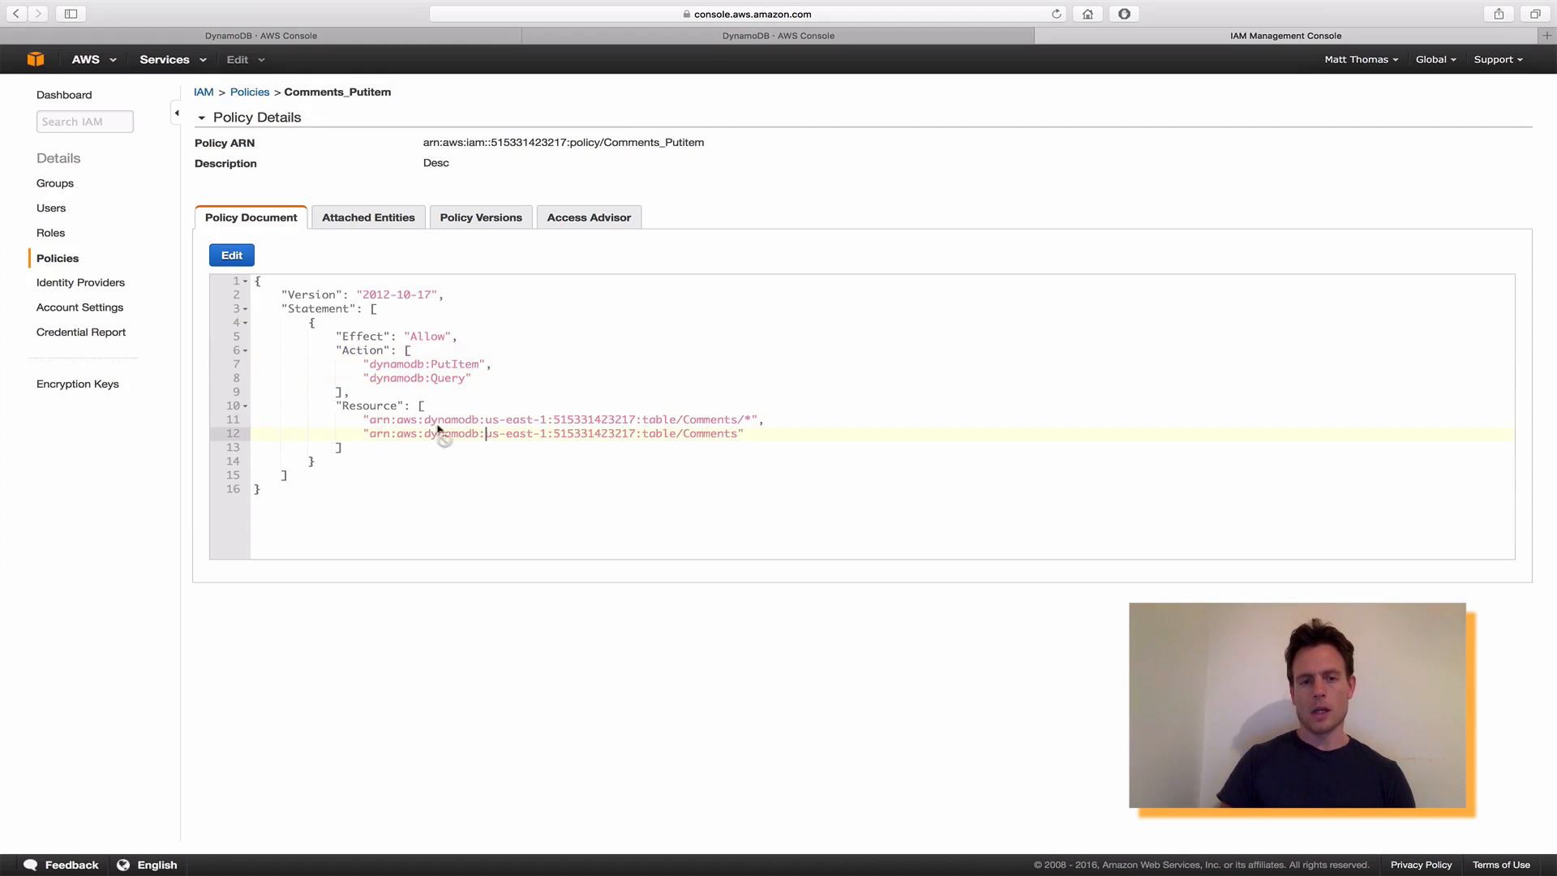
pyautogui.click(644, 434)
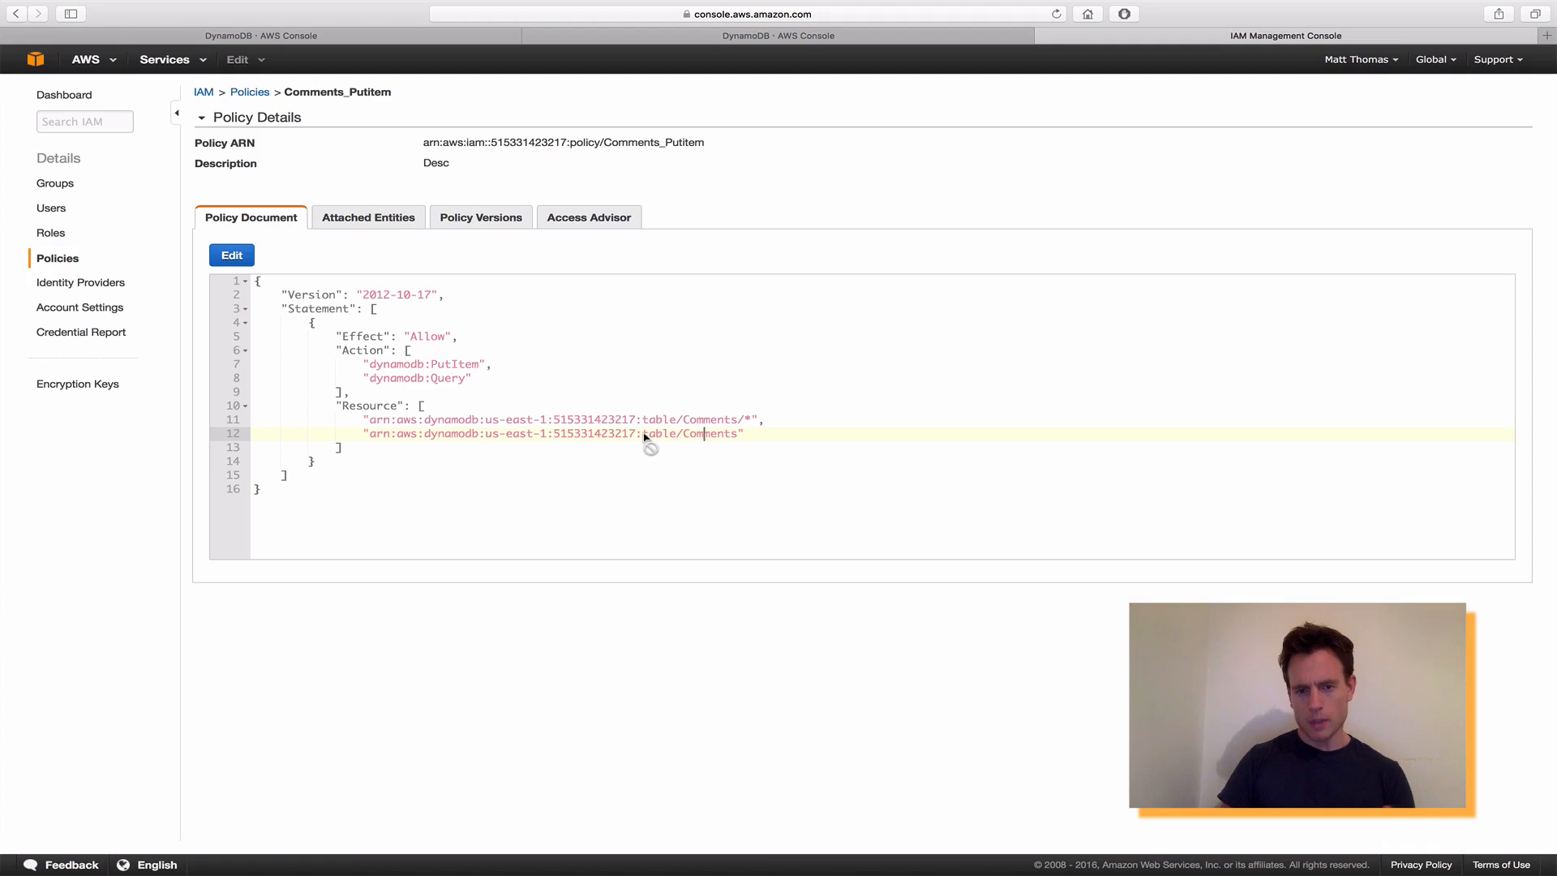
pyautogui.moveTo(370, 437); pyautogui.dragTo(708, 438)
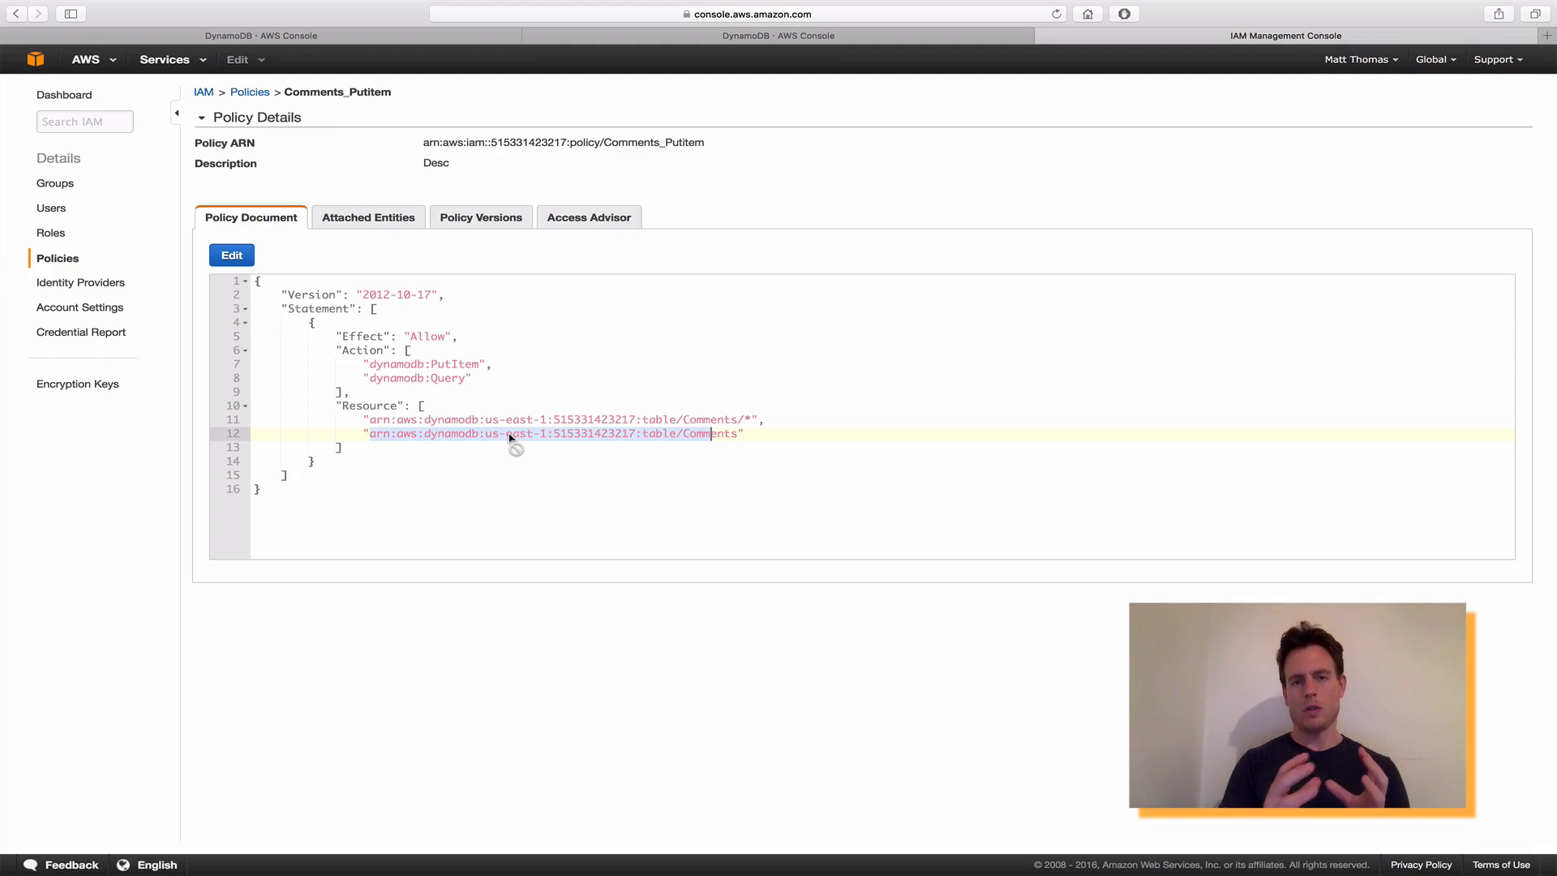
pyautogui.click(375, 435)
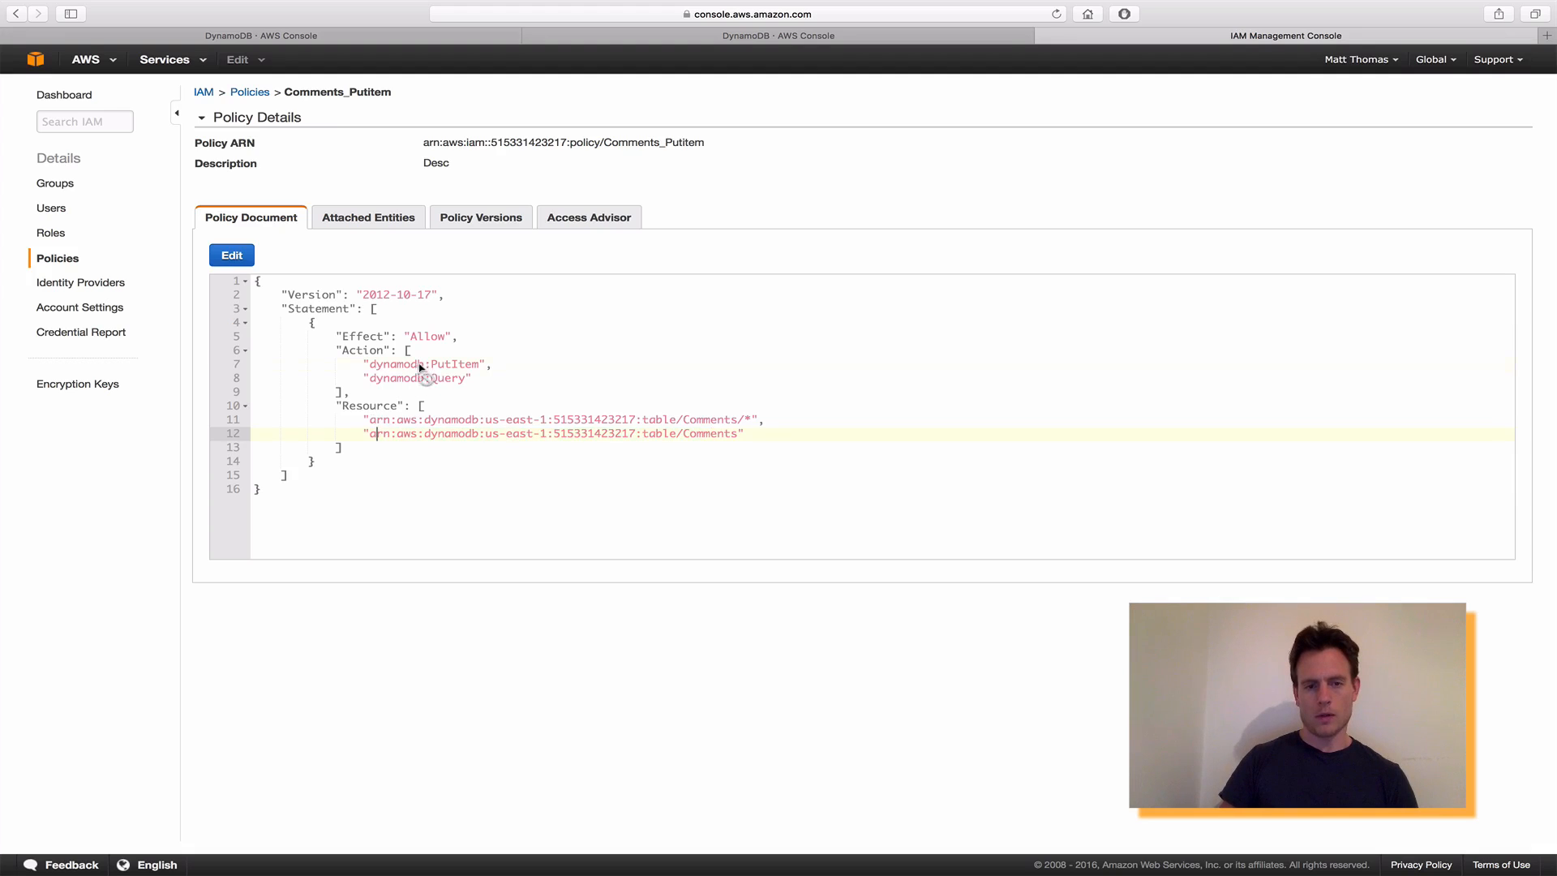
pyautogui.click(452, 365)
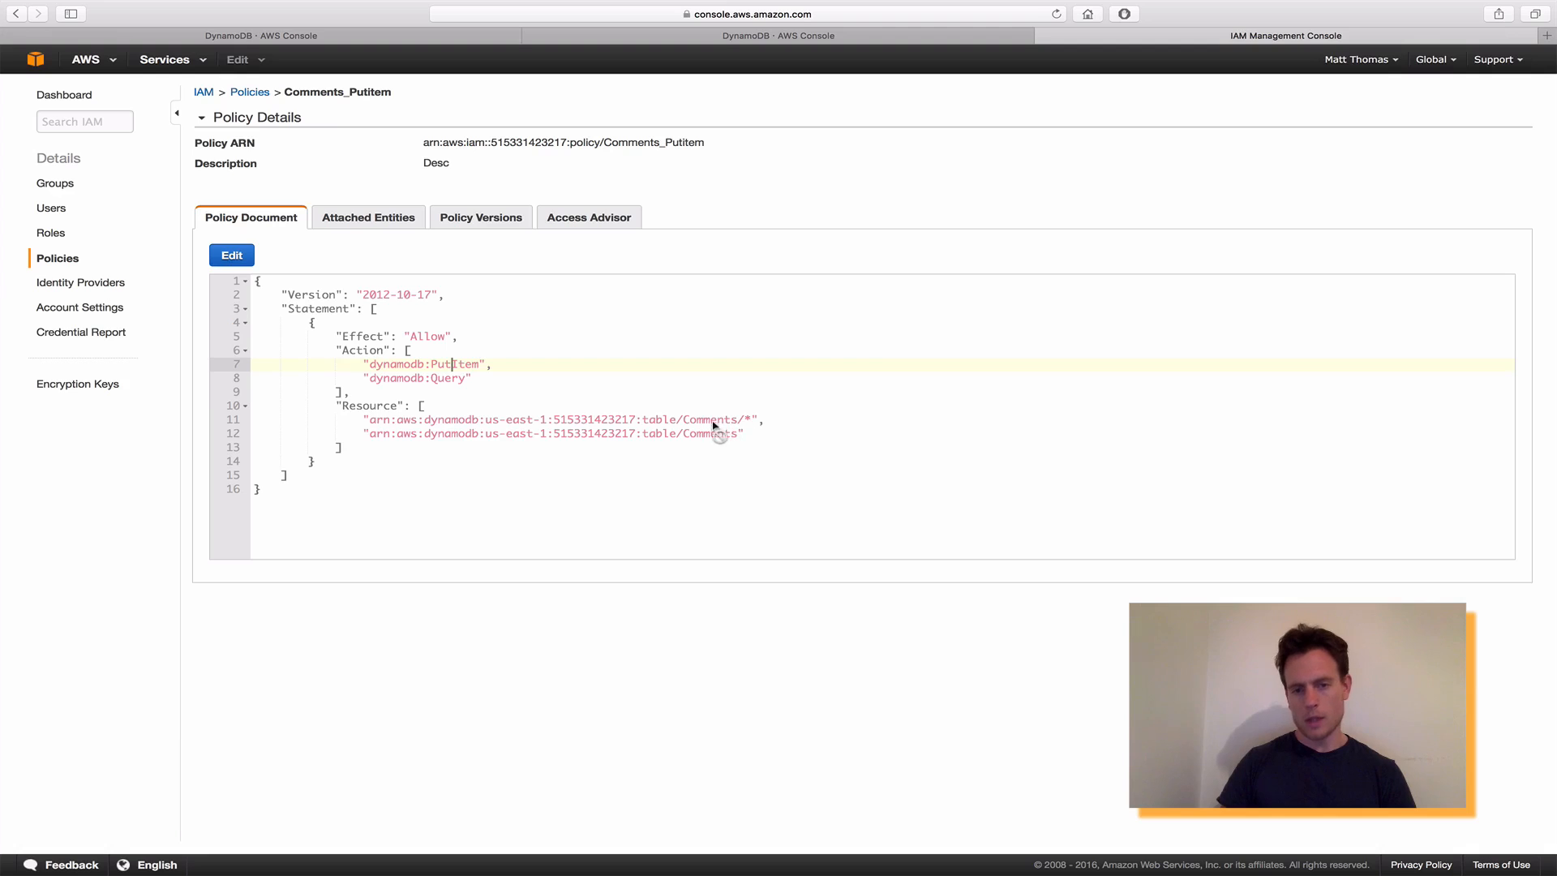
pyautogui.moveTo(683, 420); pyautogui.dragTo(716, 378)
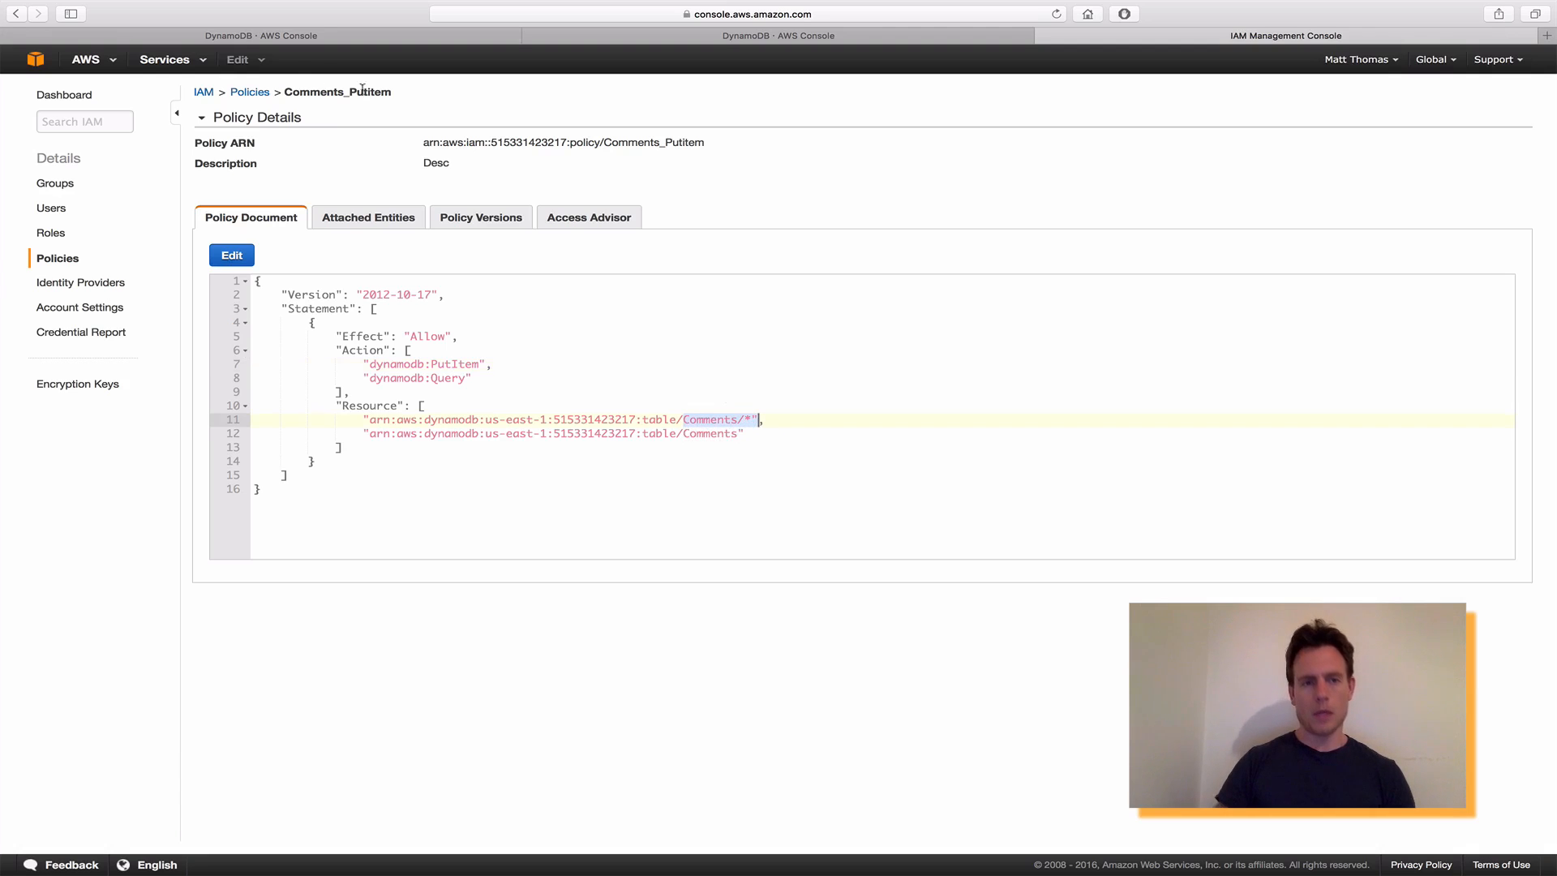
# Check the Comments table's indexes in DynamoDB and compare them with the two resource entries in the Comments_Putitem policy.
pyautogui.click(263, 39)
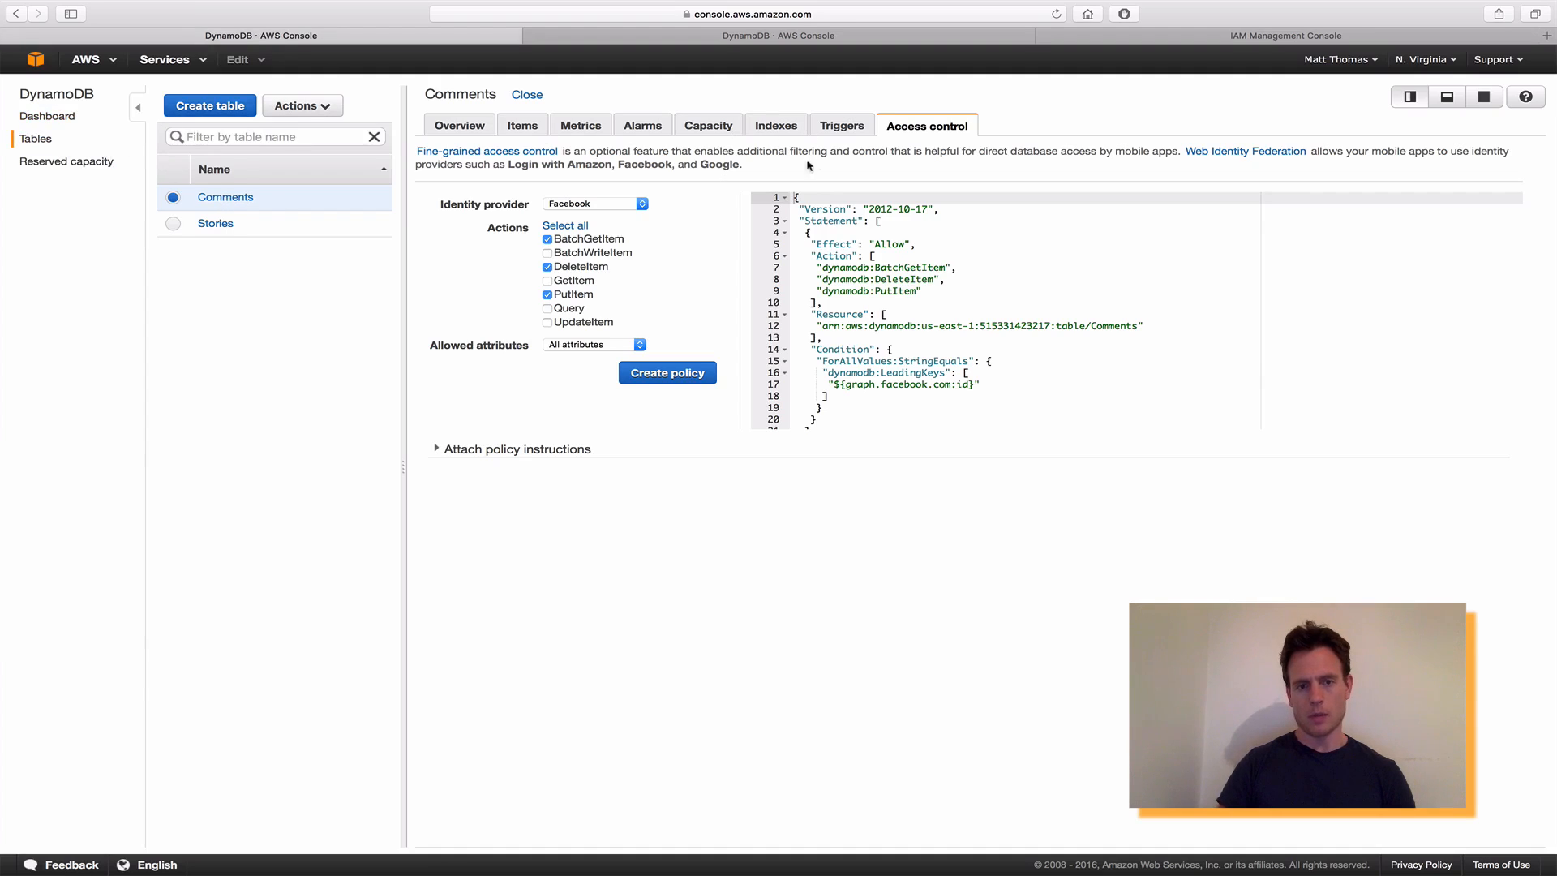
pyautogui.click(780, 129)
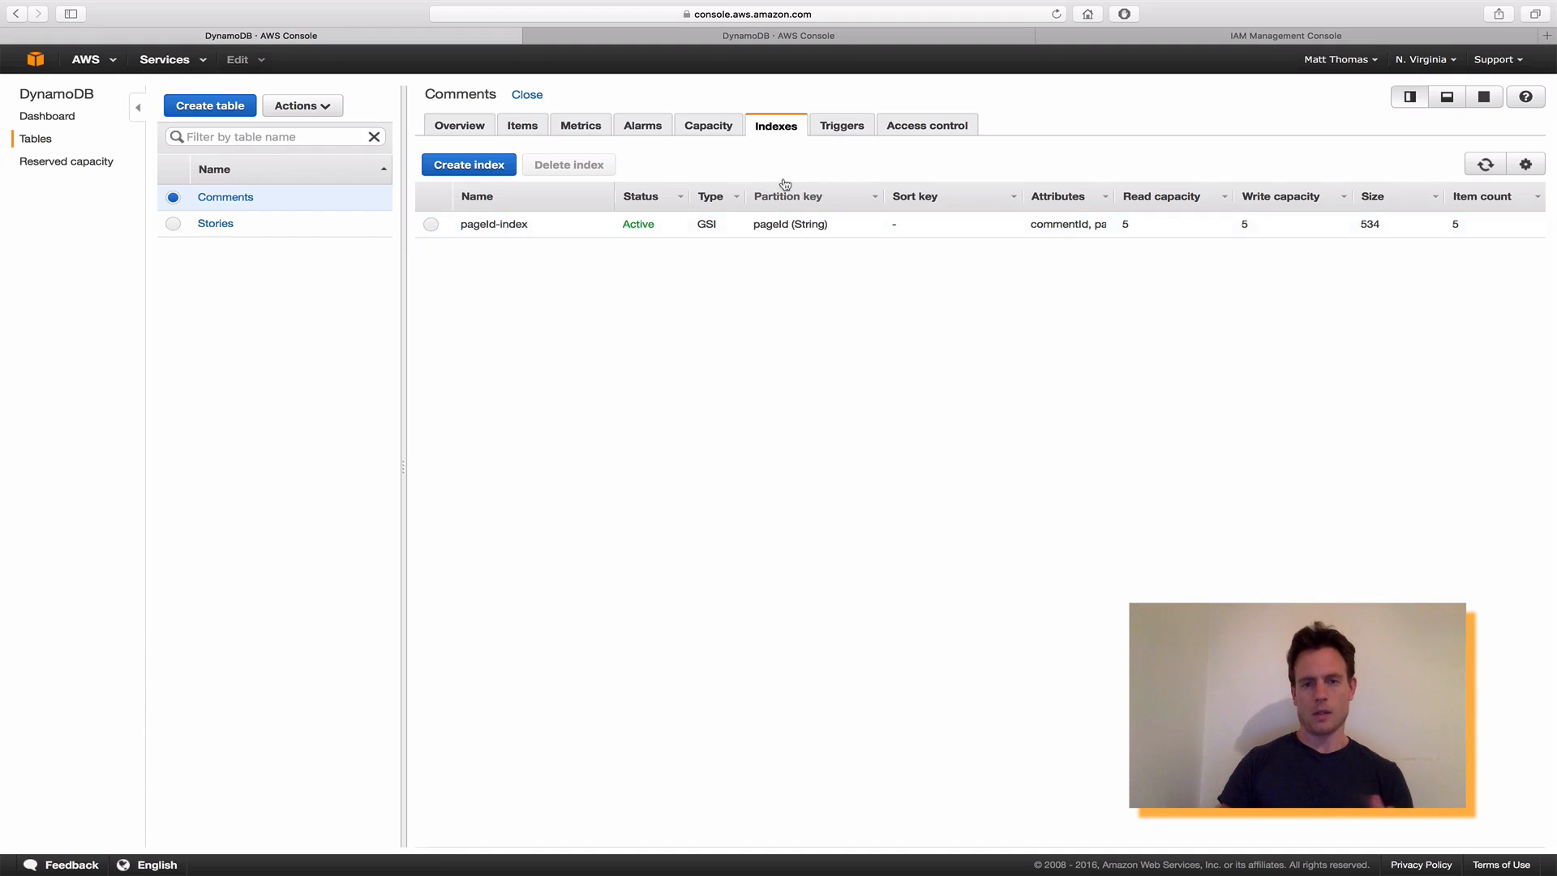
pyautogui.click(1264, 38)
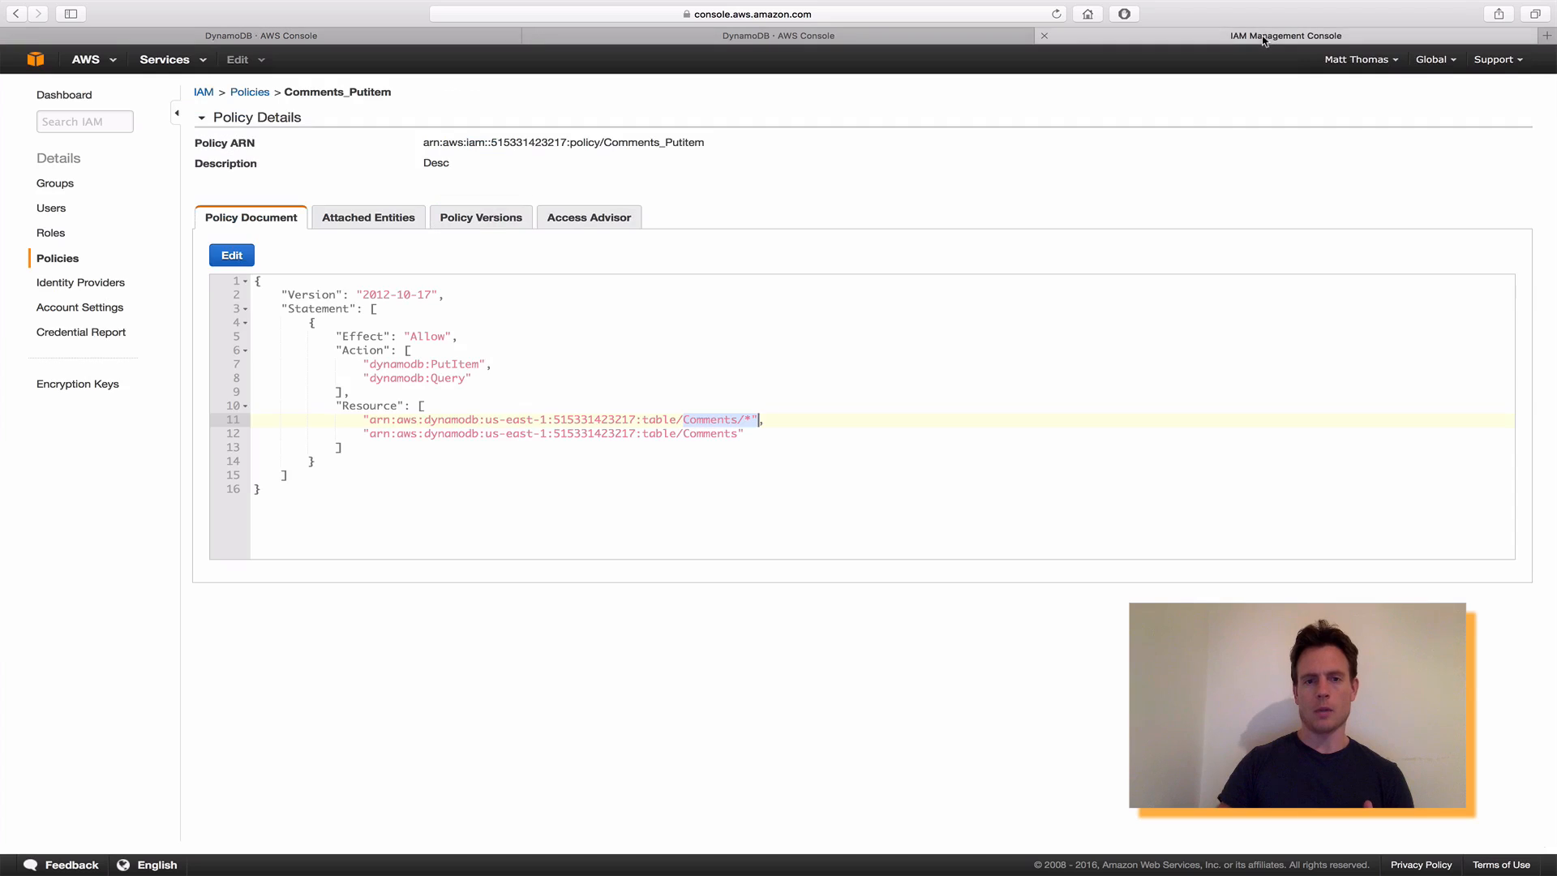
pyautogui.click(744, 420)
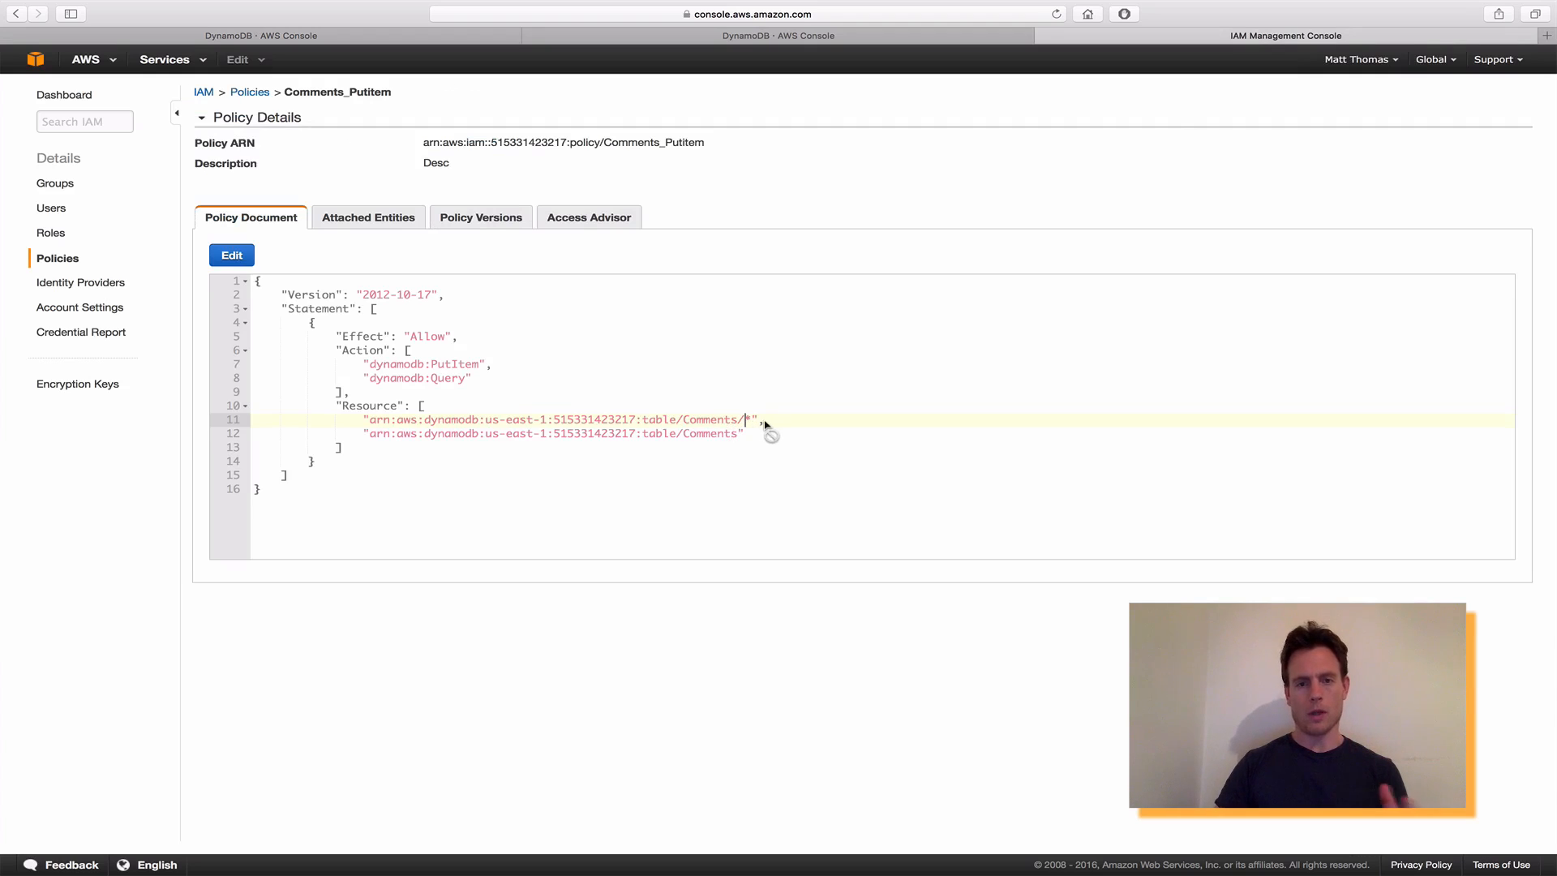
pyautogui.click(744, 434)
pyautogui.moveTo(744, 435); pyautogui.dragTo(365, 436)
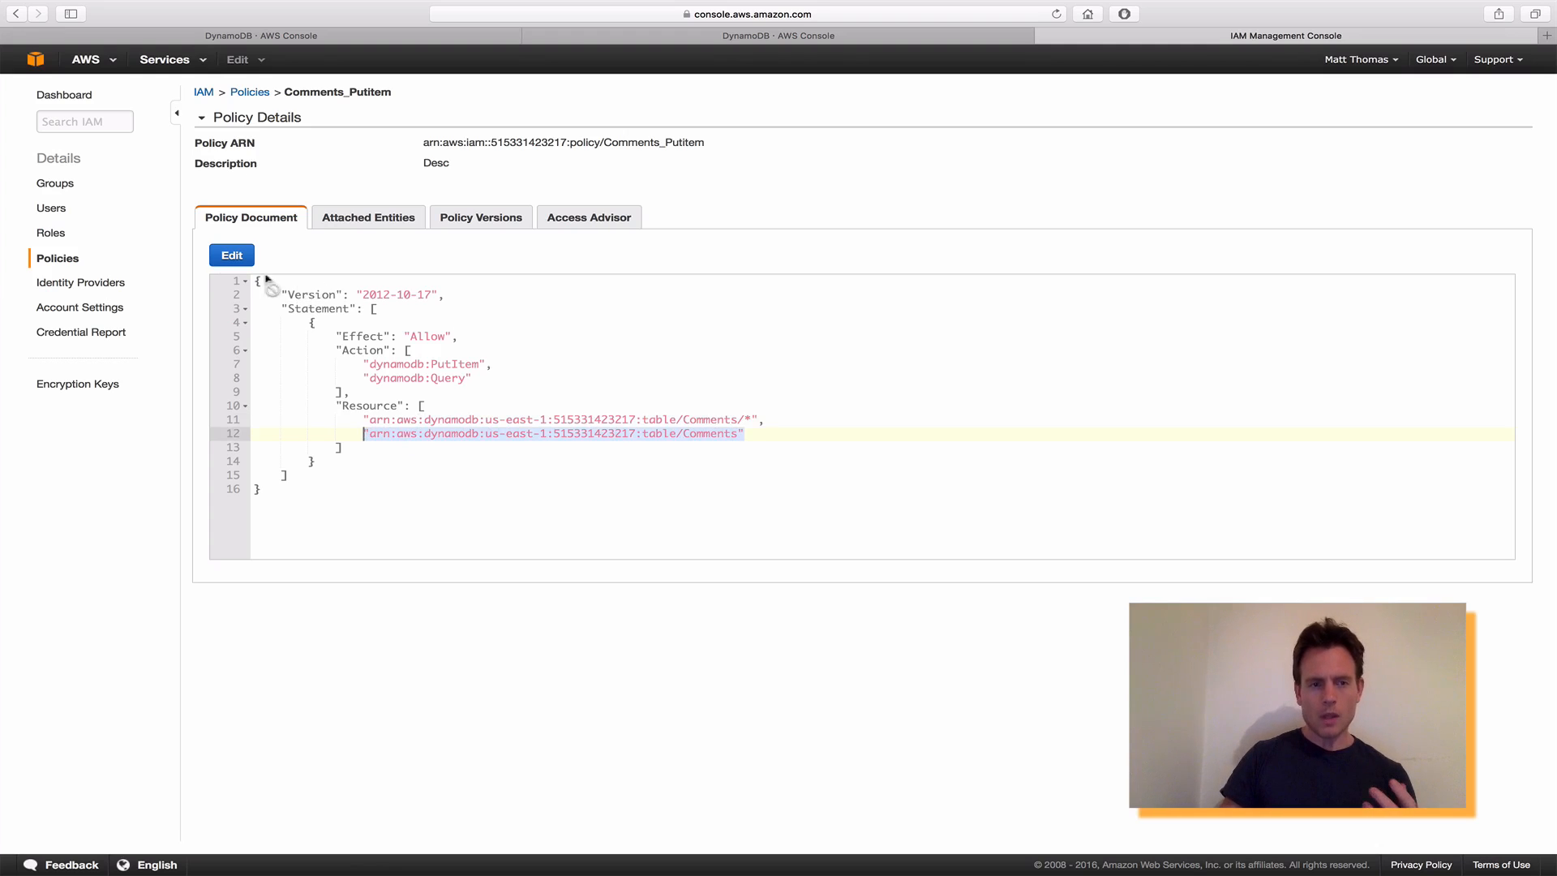
# Open the IAM role Comment_role and show the document of its attached Comments_Putitem policy.
pyautogui.click(49, 236)
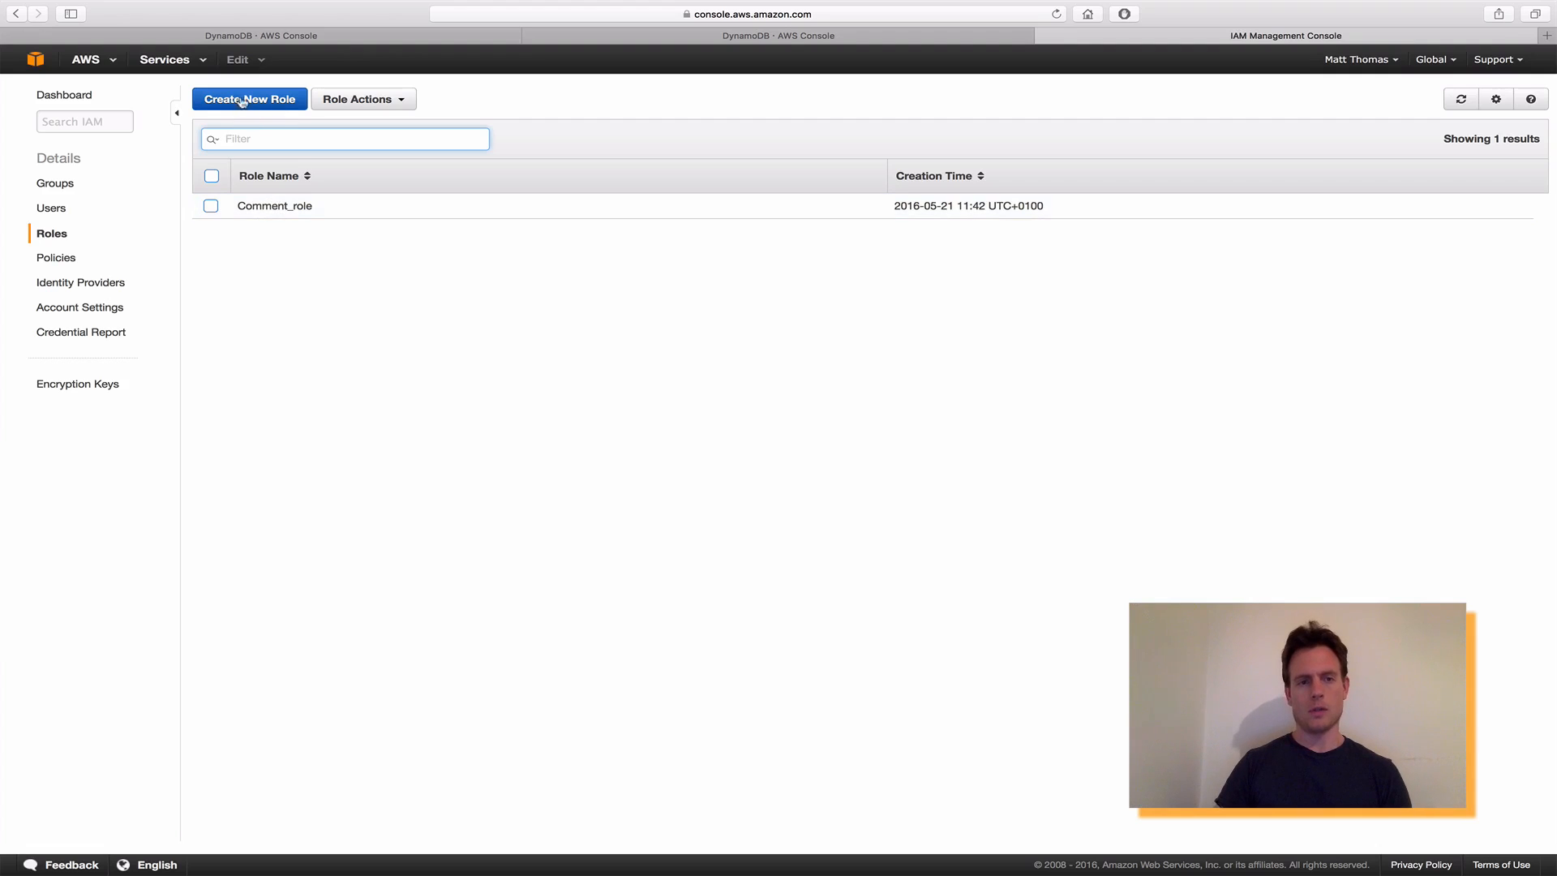
pyautogui.click(269, 206)
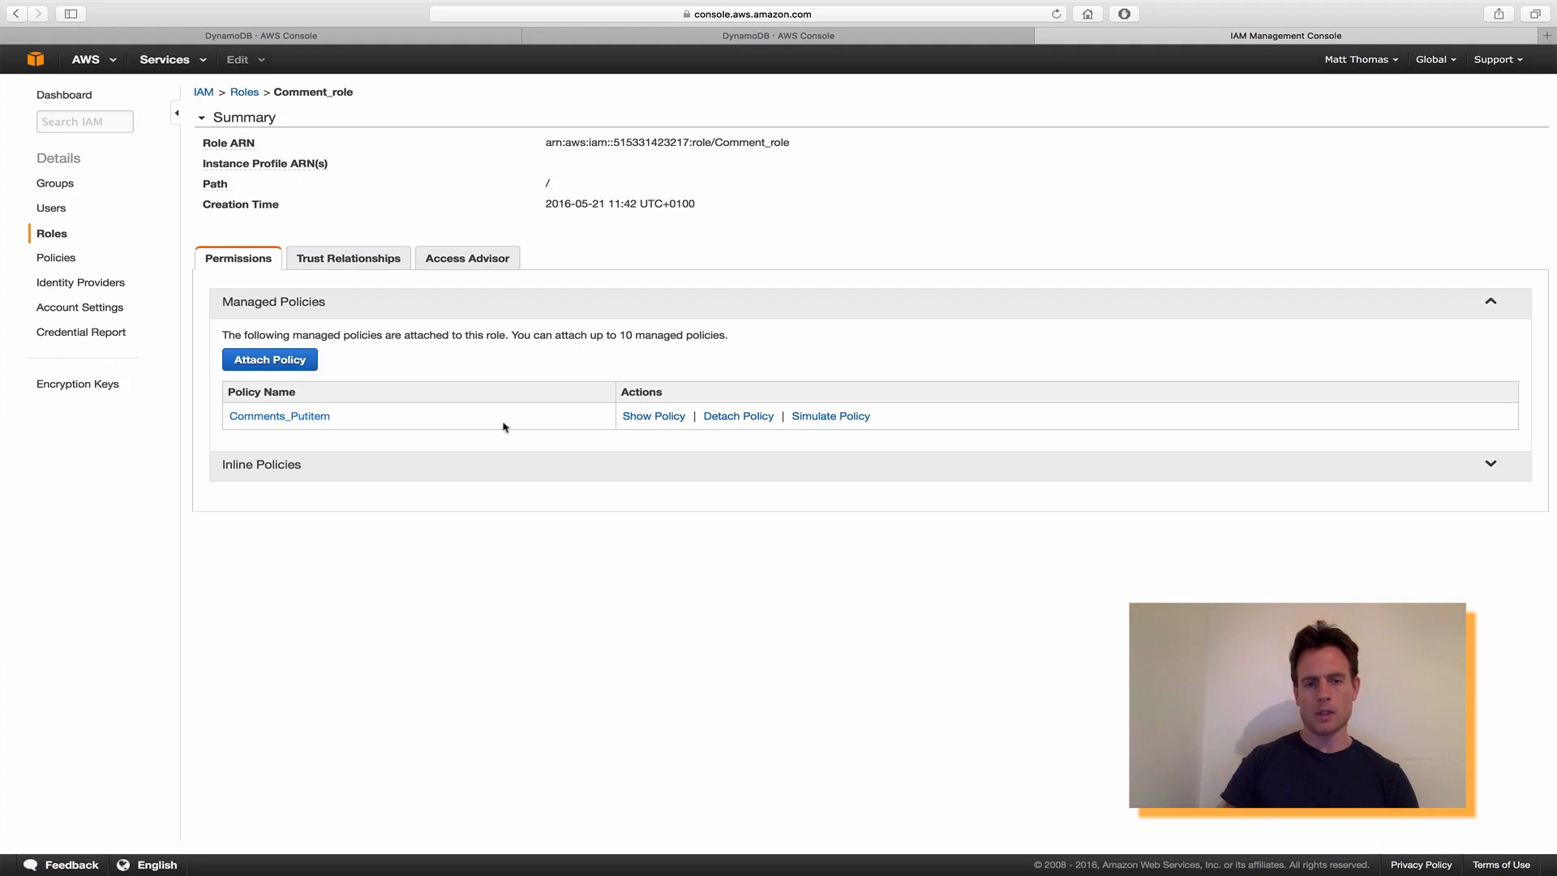
pyautogui.click(649, 416)
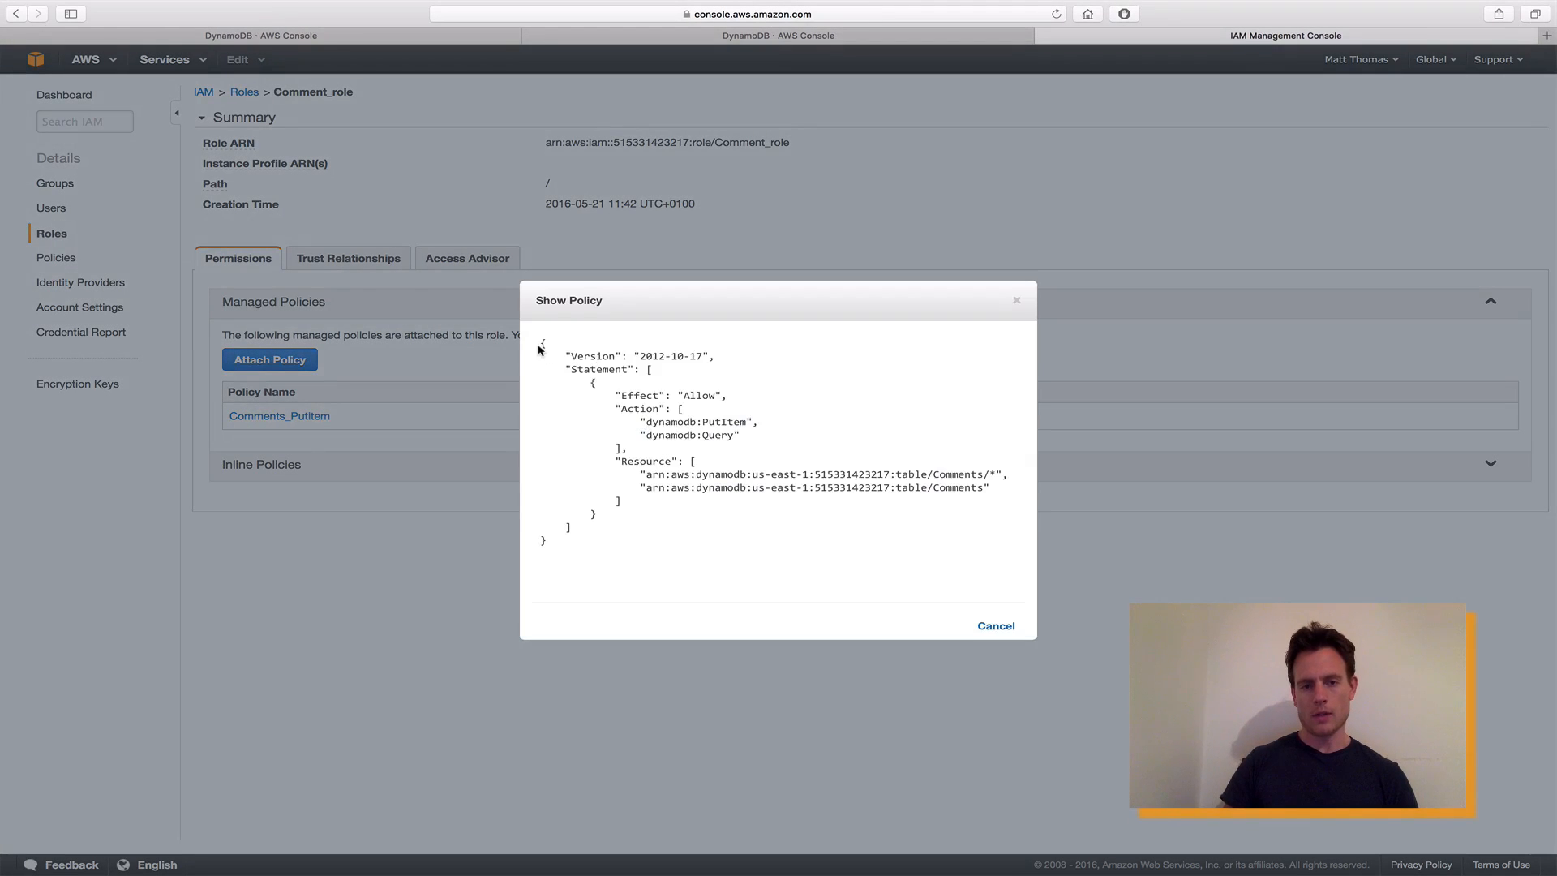
# Examine the Comments_Putitem policy document shown for Comment_role and close it.
pyautogui.moveTo(548, 357); pyautogui.dragTo(655, 525)
pyautogui.click(726, 482)
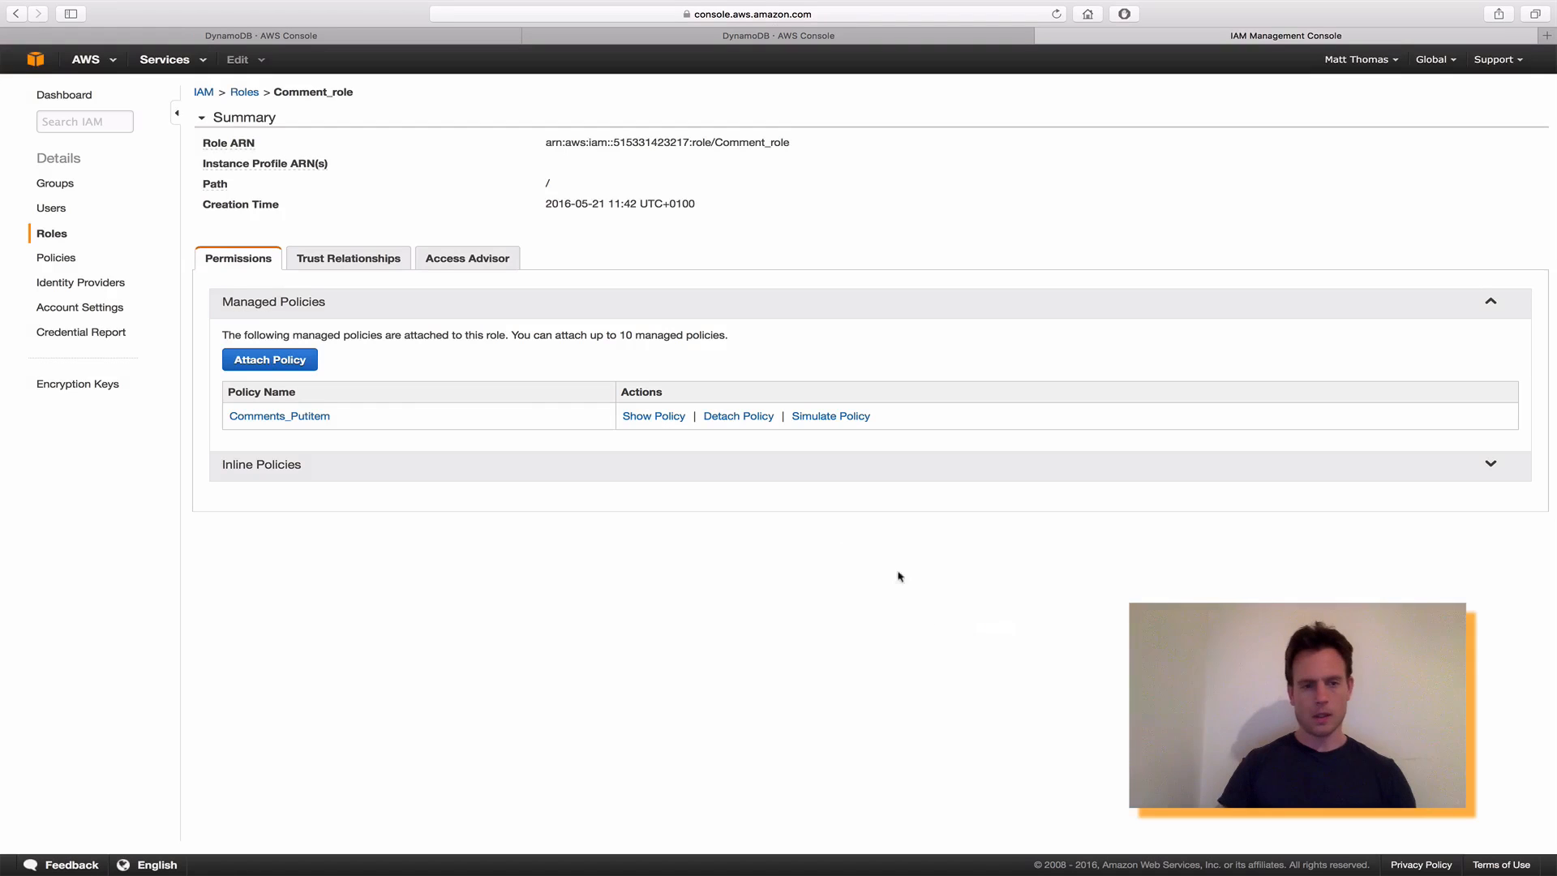
pyautogui.click(996, 627)
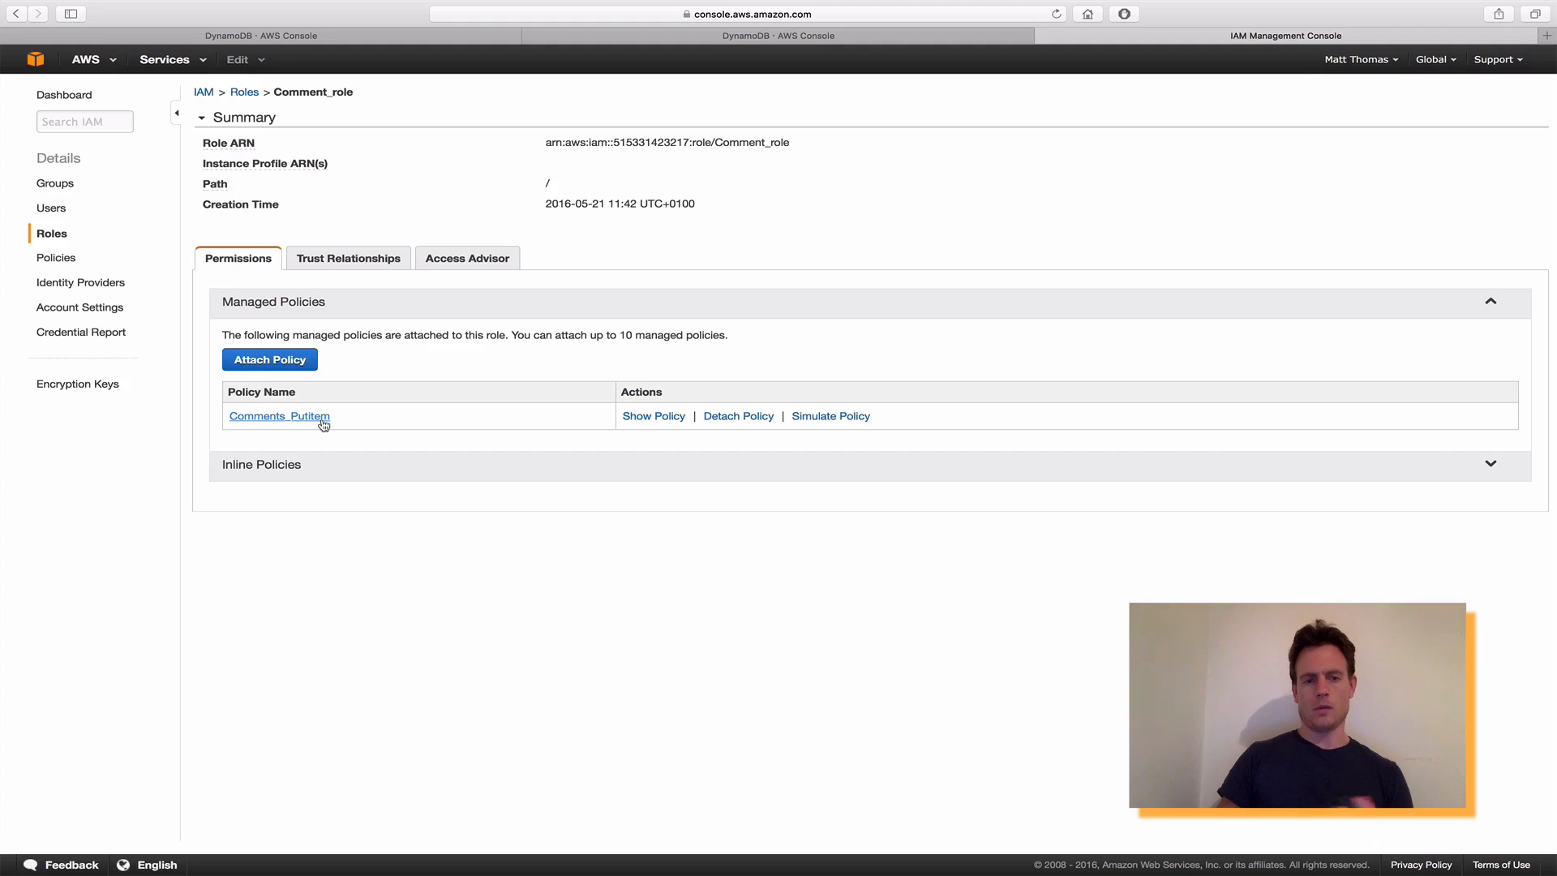
# Examine the API Gateway statement in Comment_role's trust relationship document, and leave the editor without updating the policy.
pyautogui.click(340, 261)
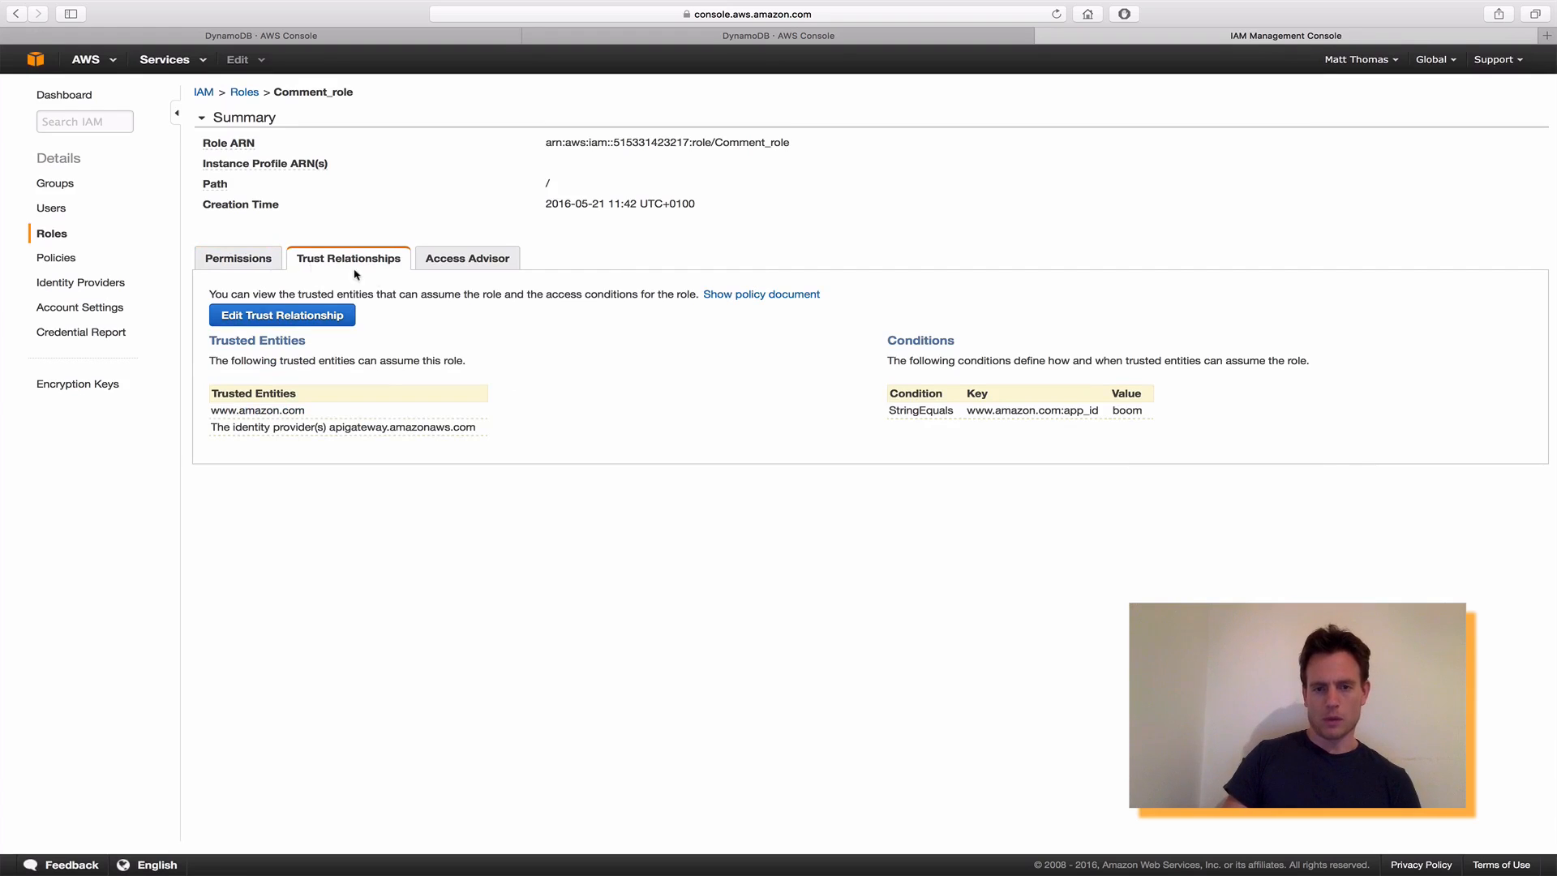
pyautogui.click(297, 321)
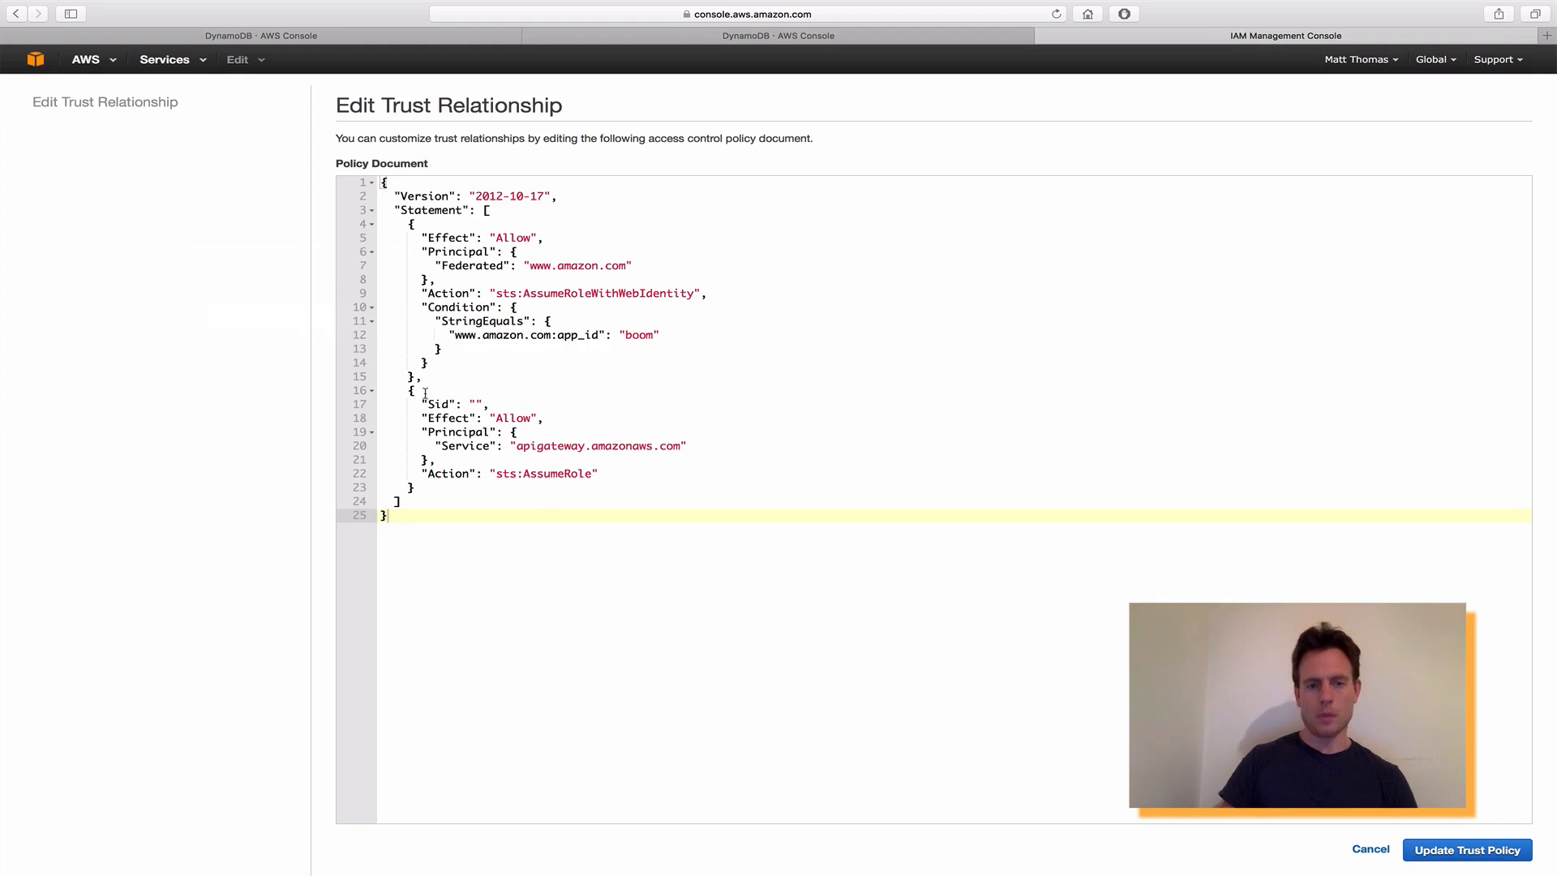
pyautogui.moveTo(406, 390); pyautogui.dragTo(590, 487)
pyautogui.click(595, 485)
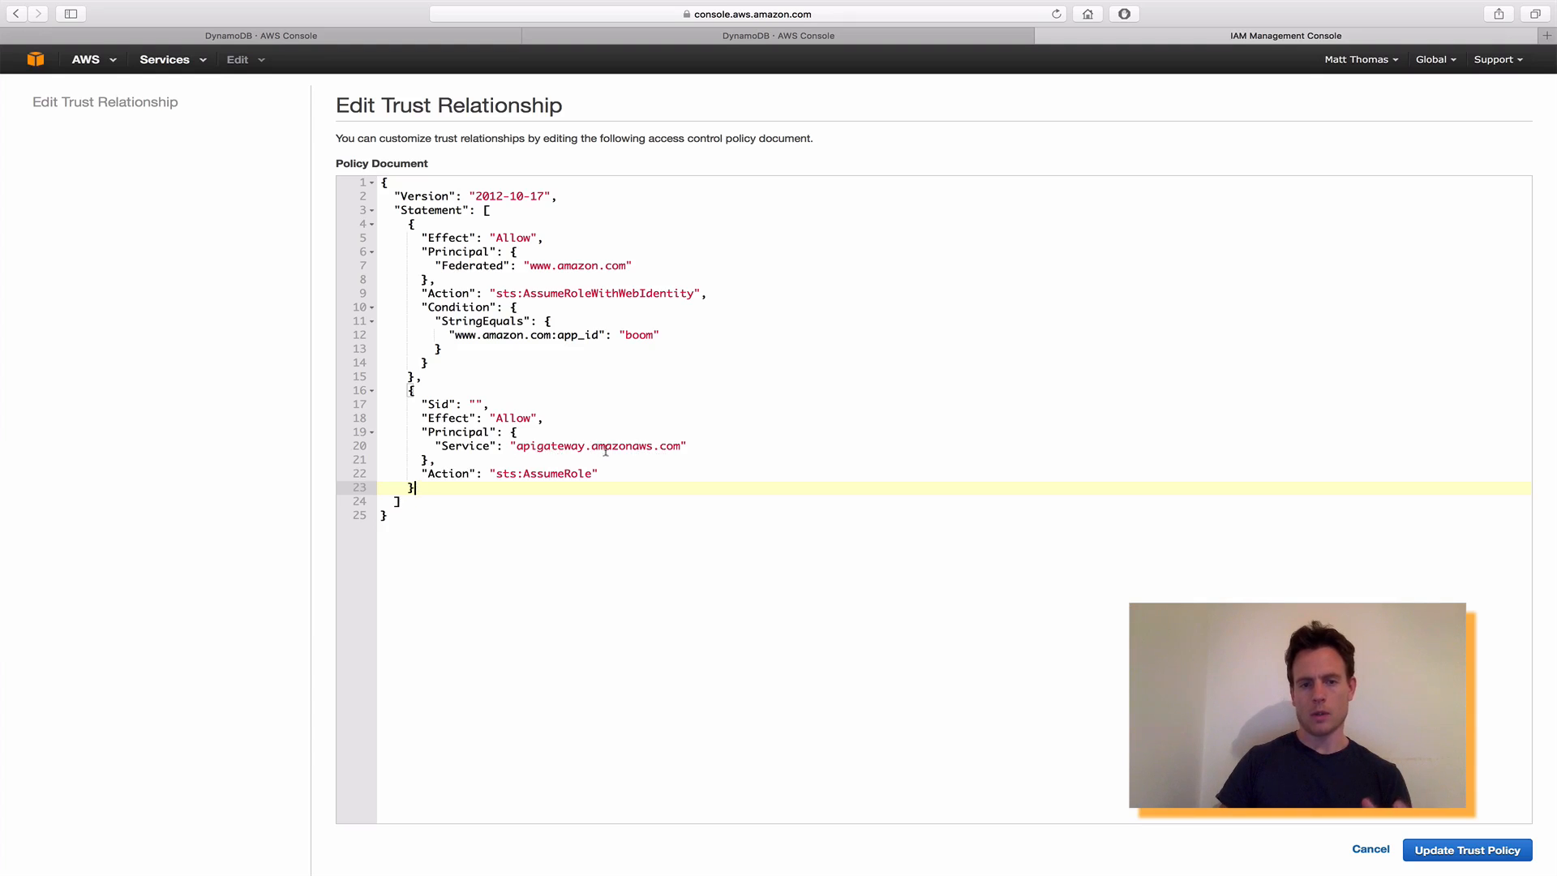
pyautogui.click(512, 419)
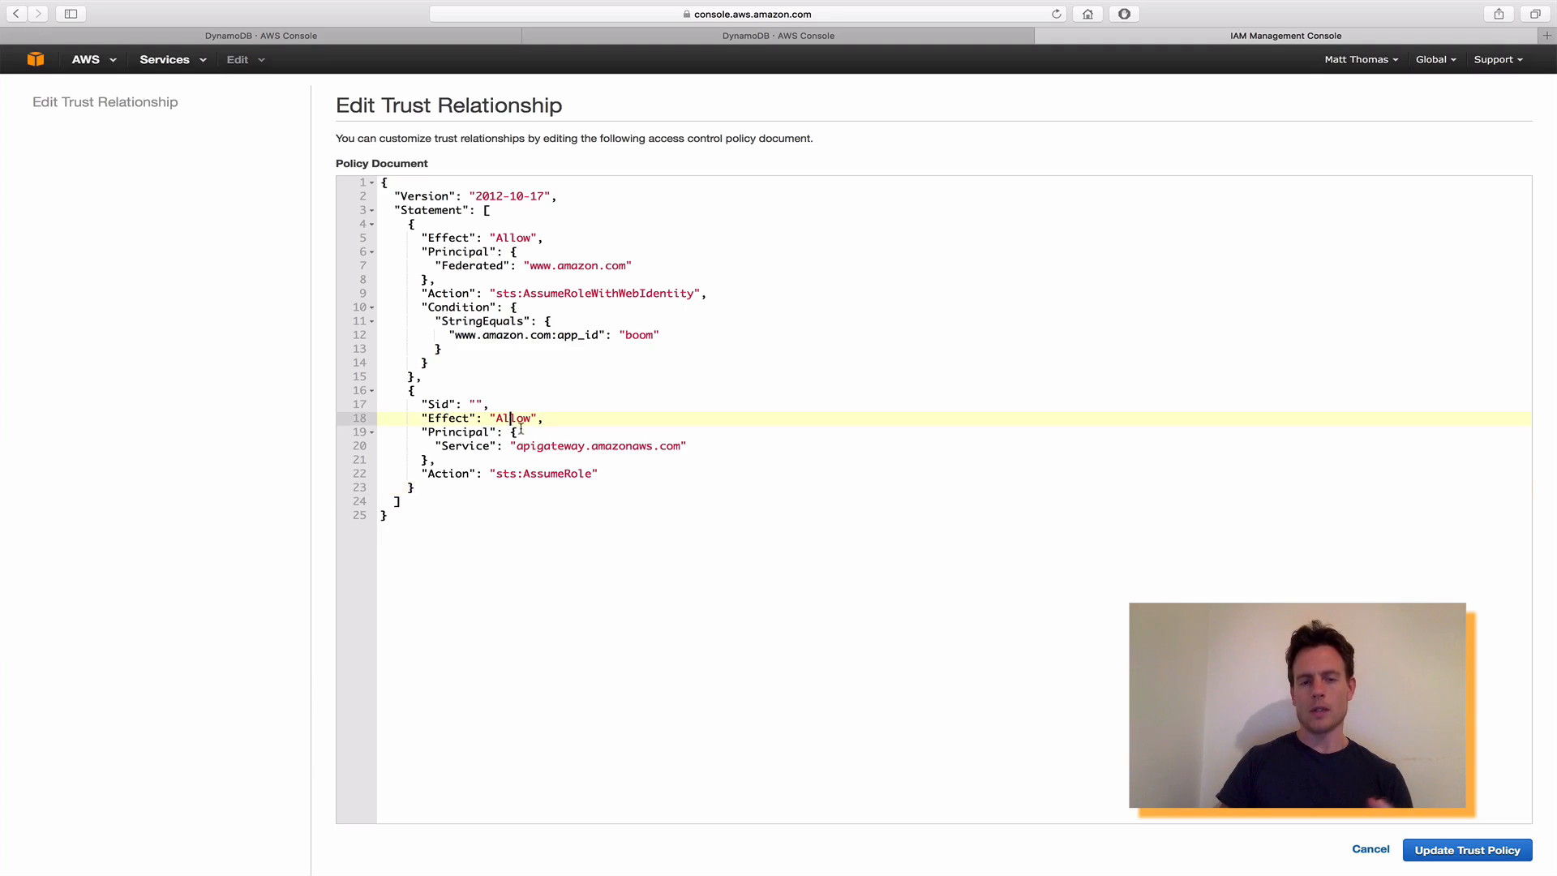
pyautogui.click(476, 403)
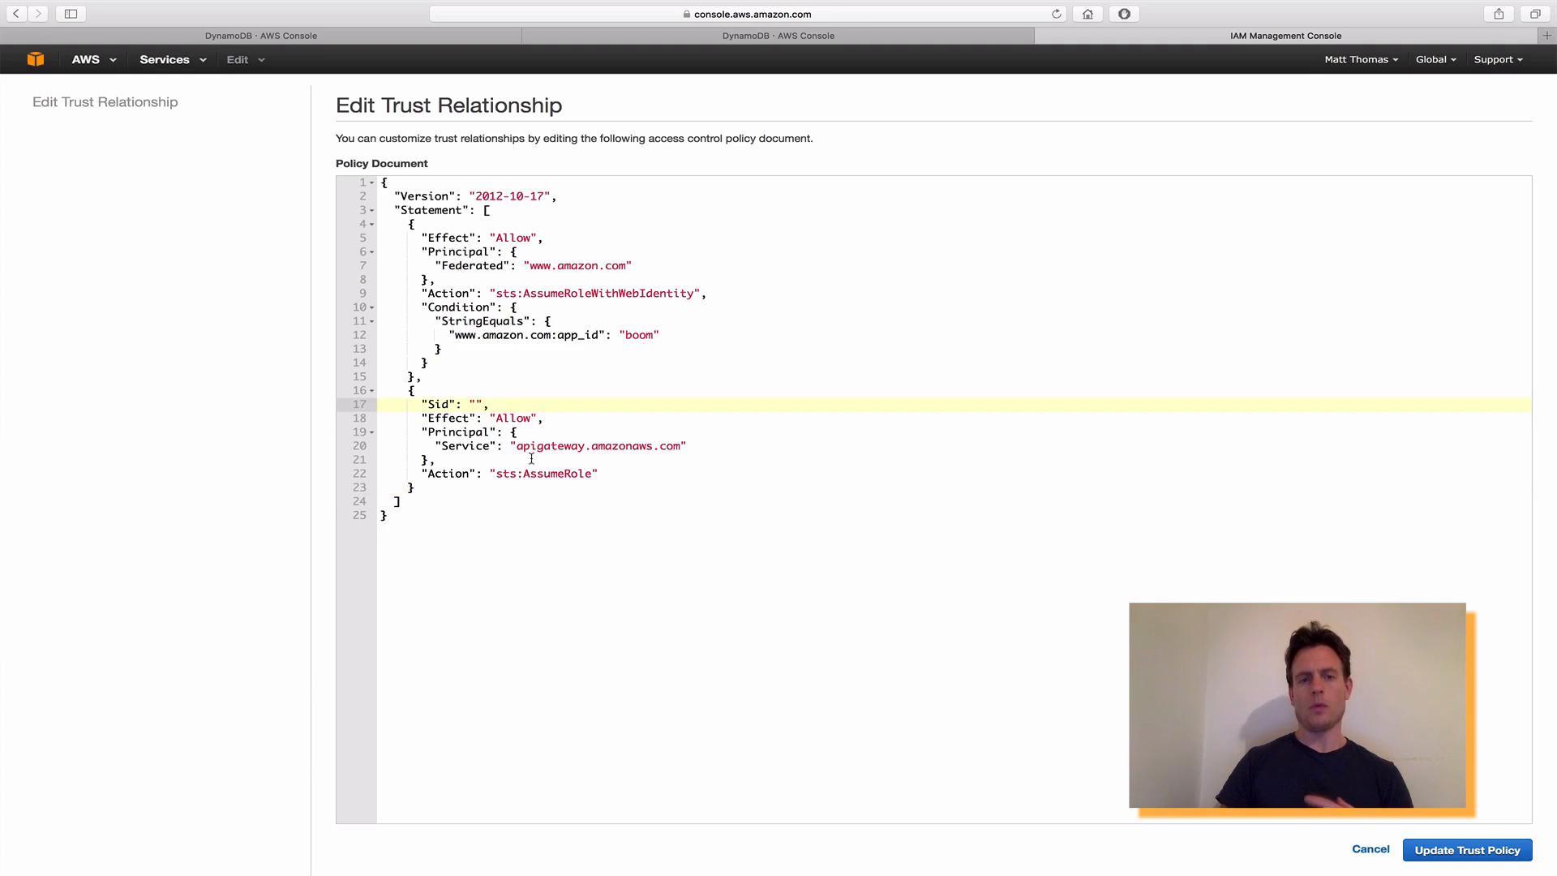
pyautogui.scroll(-1, 532, 459)
pyautogui.scroll(1, 532, 458)
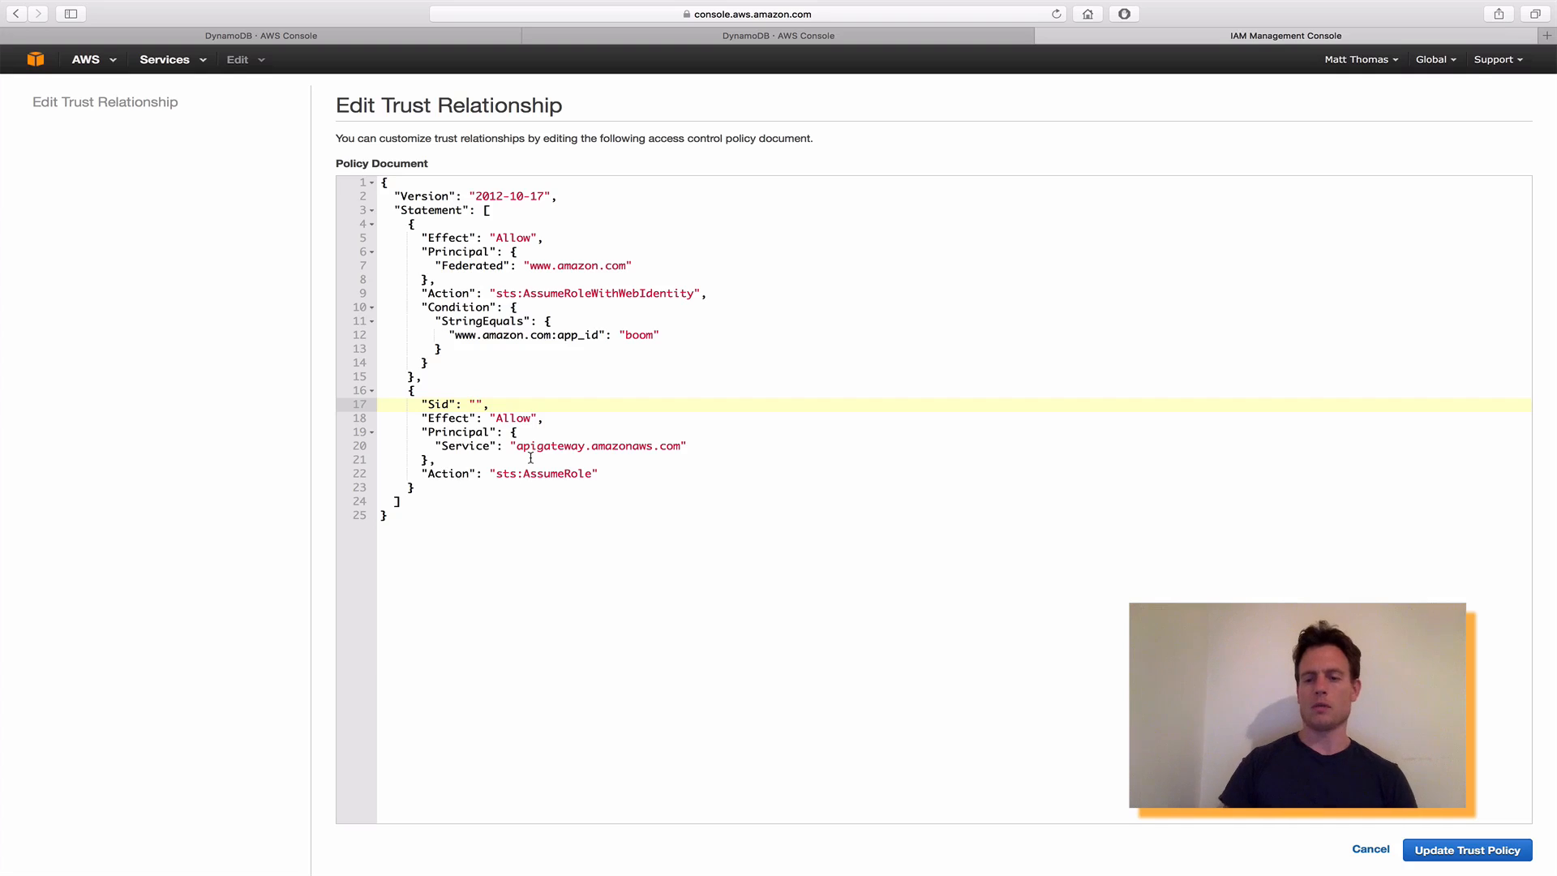
pyautogui.click(1369, 851)
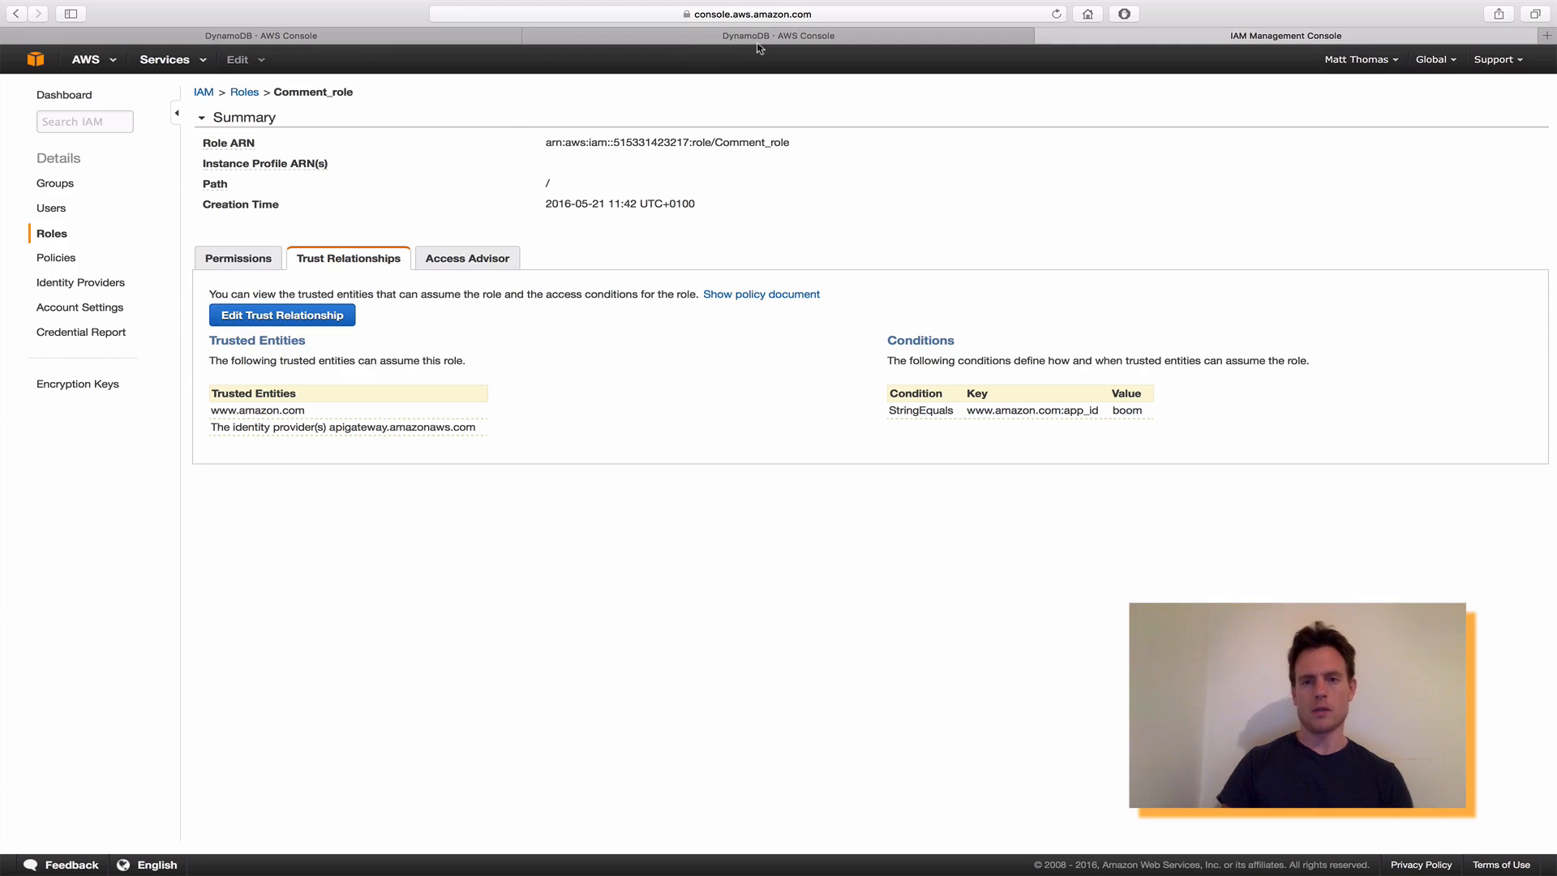
# Switch to API Gateway and open the integration request of the /comments POST method in CommentsApi.
pyautogui.click(806, 38)
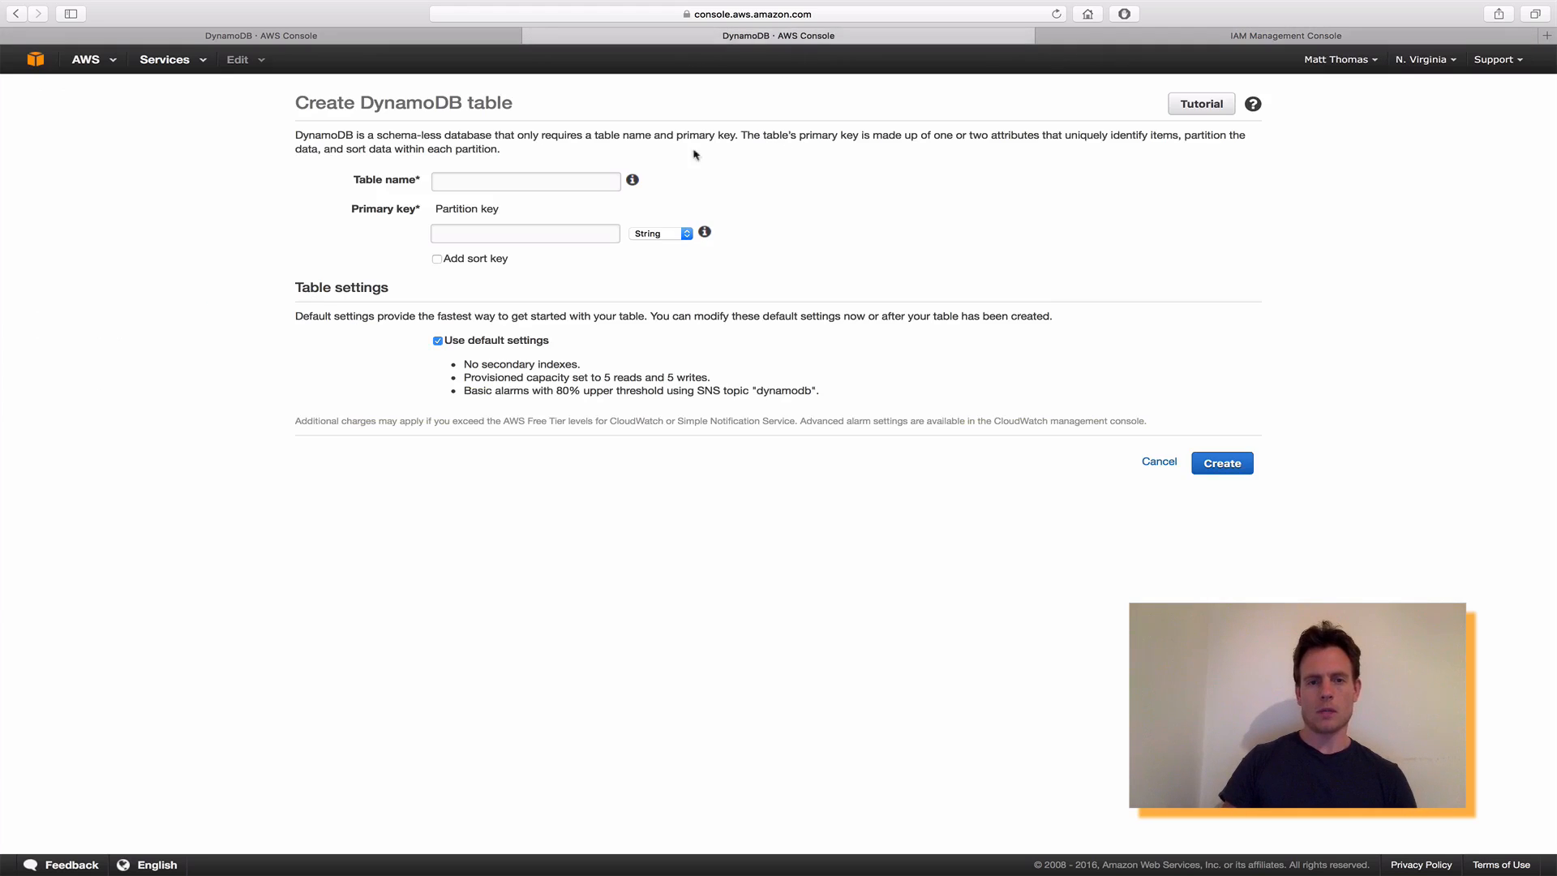
pyautogui.click(86, 69)
pyautogui.click(823, 406)
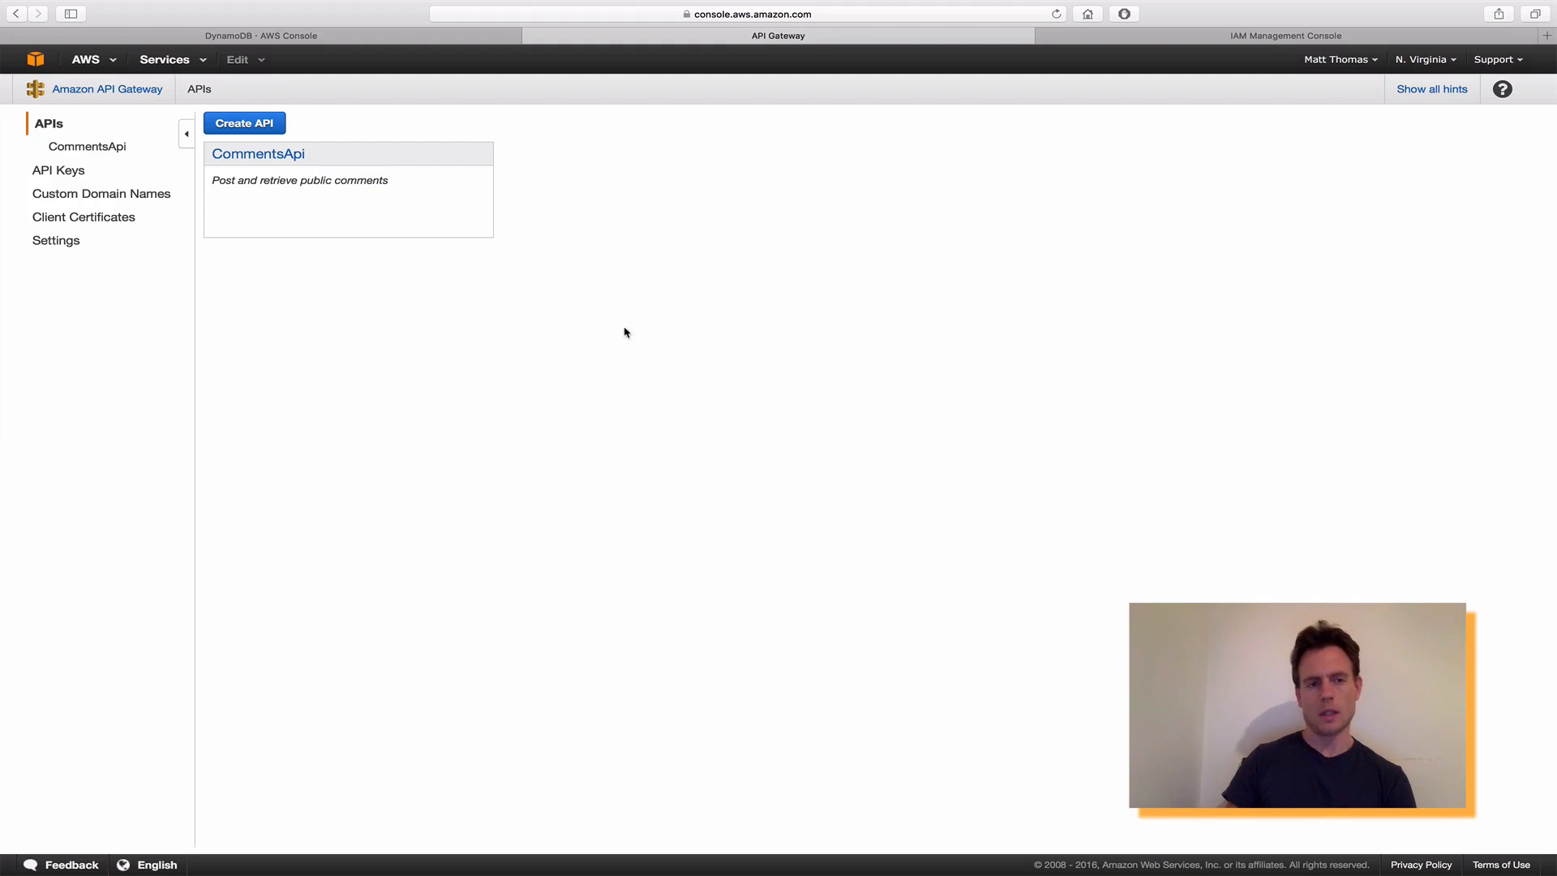
pyautogui.click(84, 147)
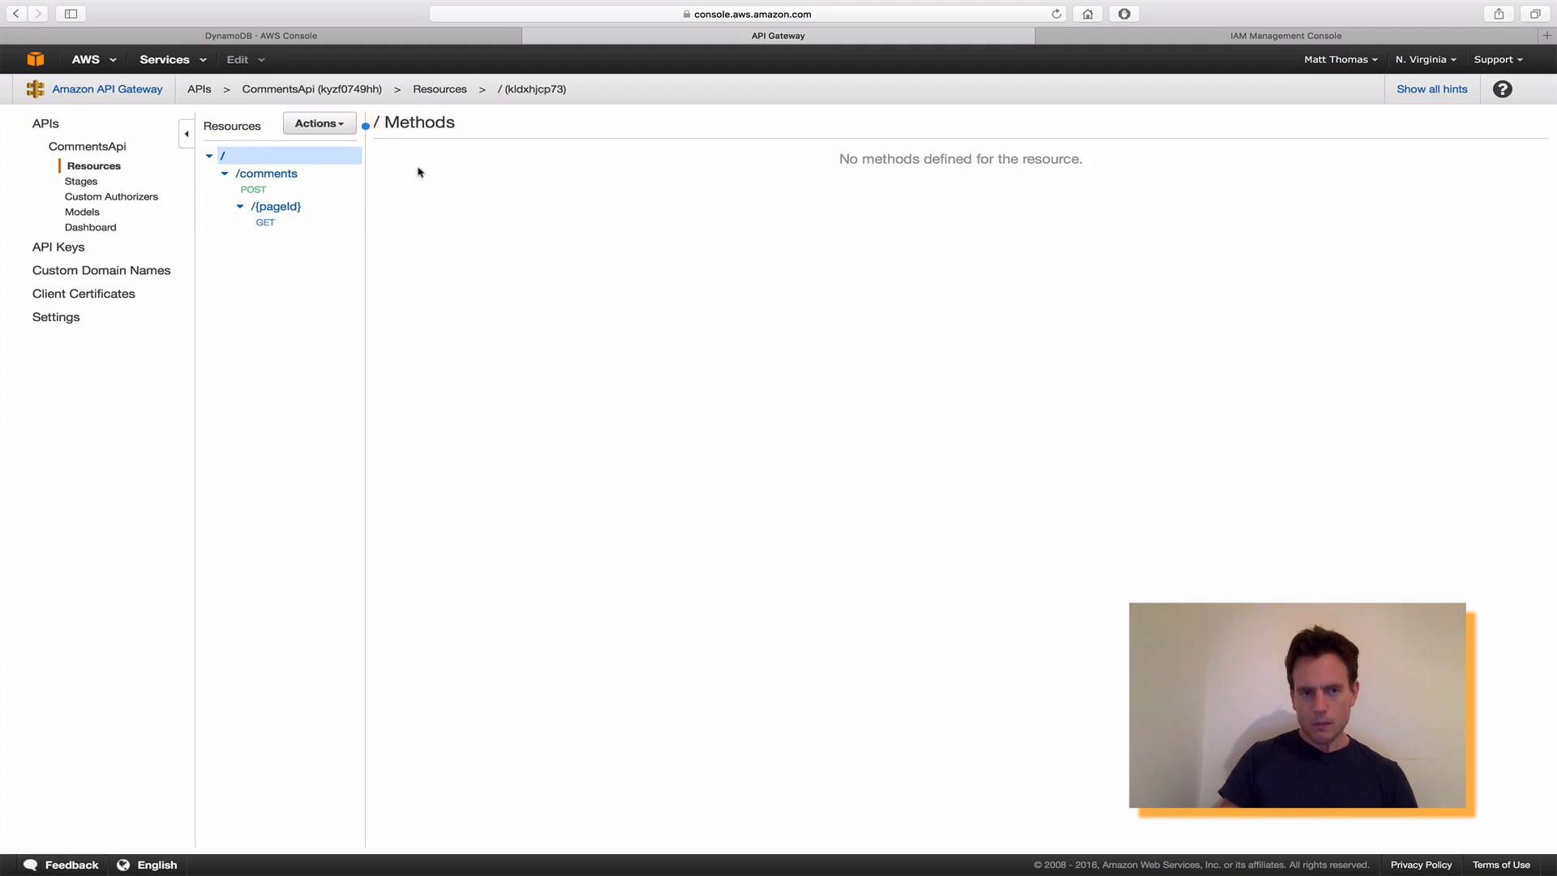
pyautogui.click(254, 191)
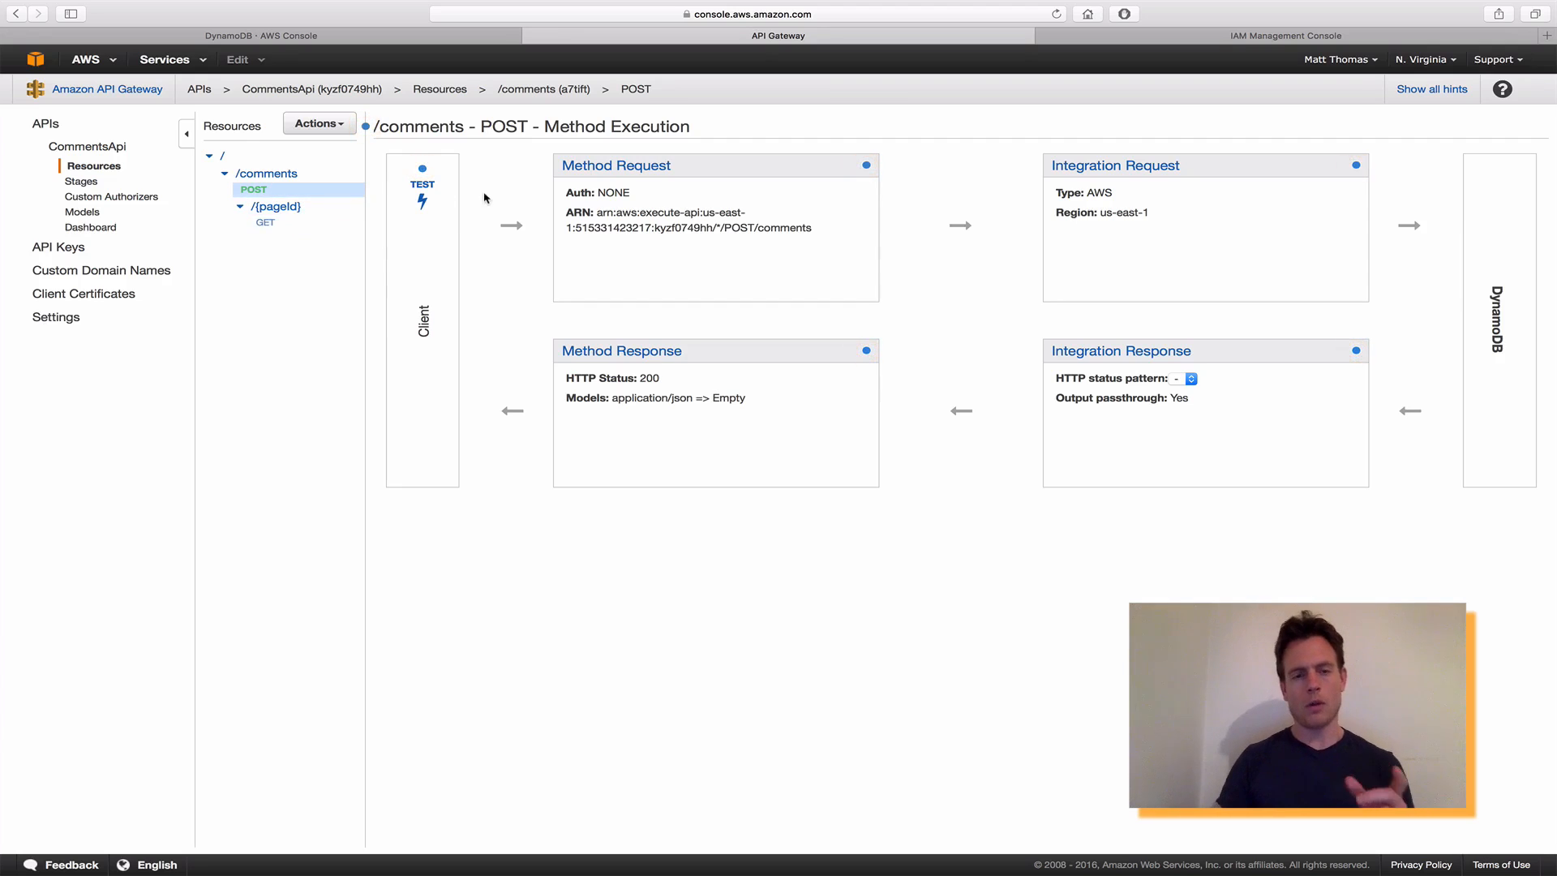
pyautogui.click(1103, 168)
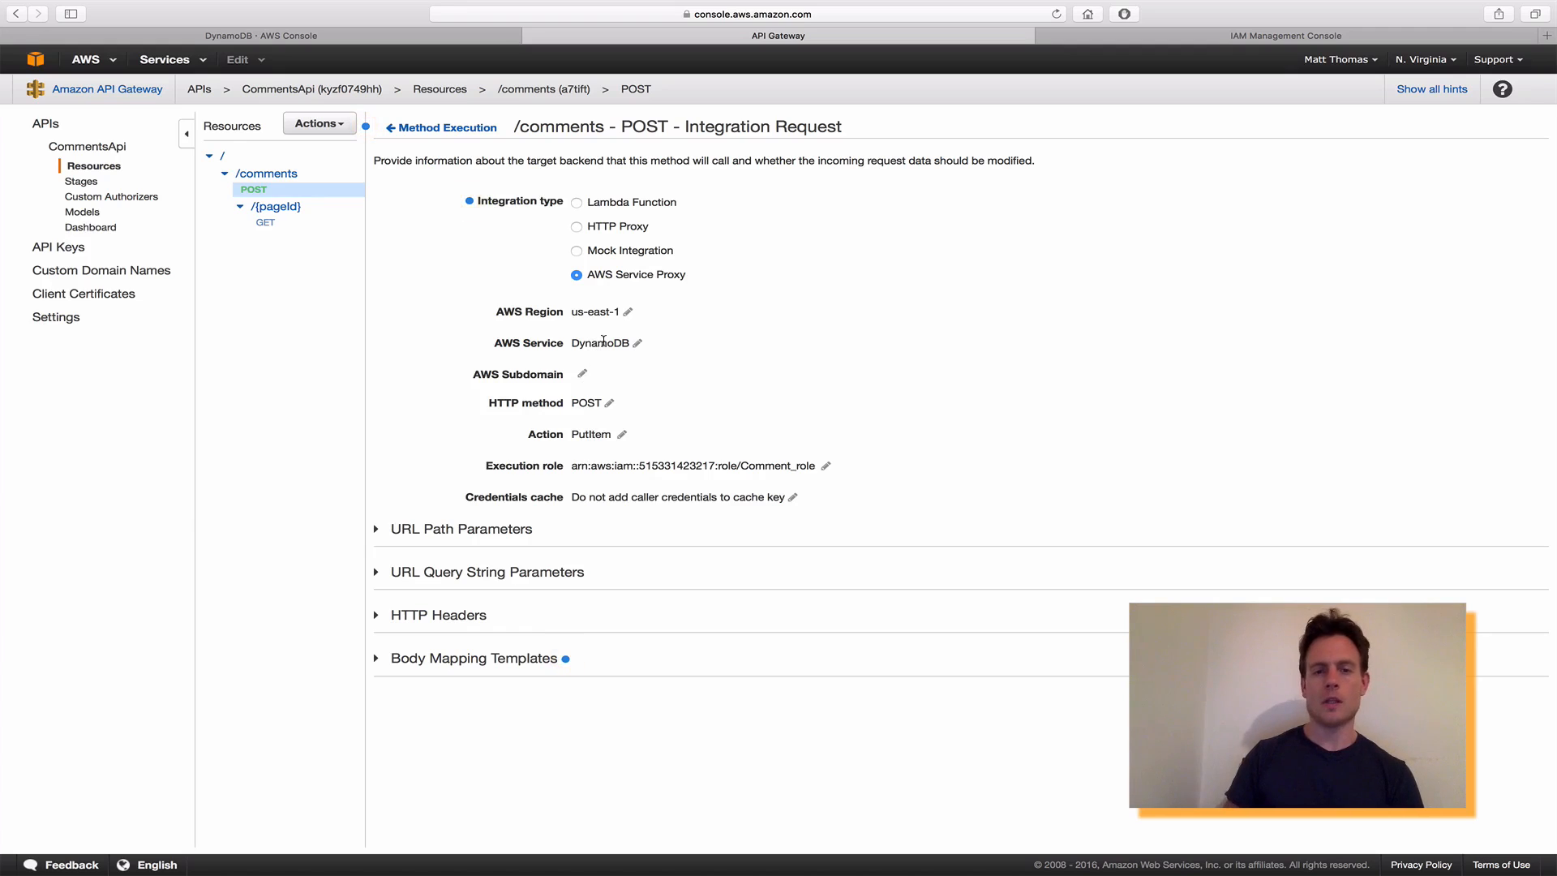
# Check the DynamoDB Comments table's access control actions and the PutItem action in the policy attached to Comment_role.
pyautogui.click(294, 41)
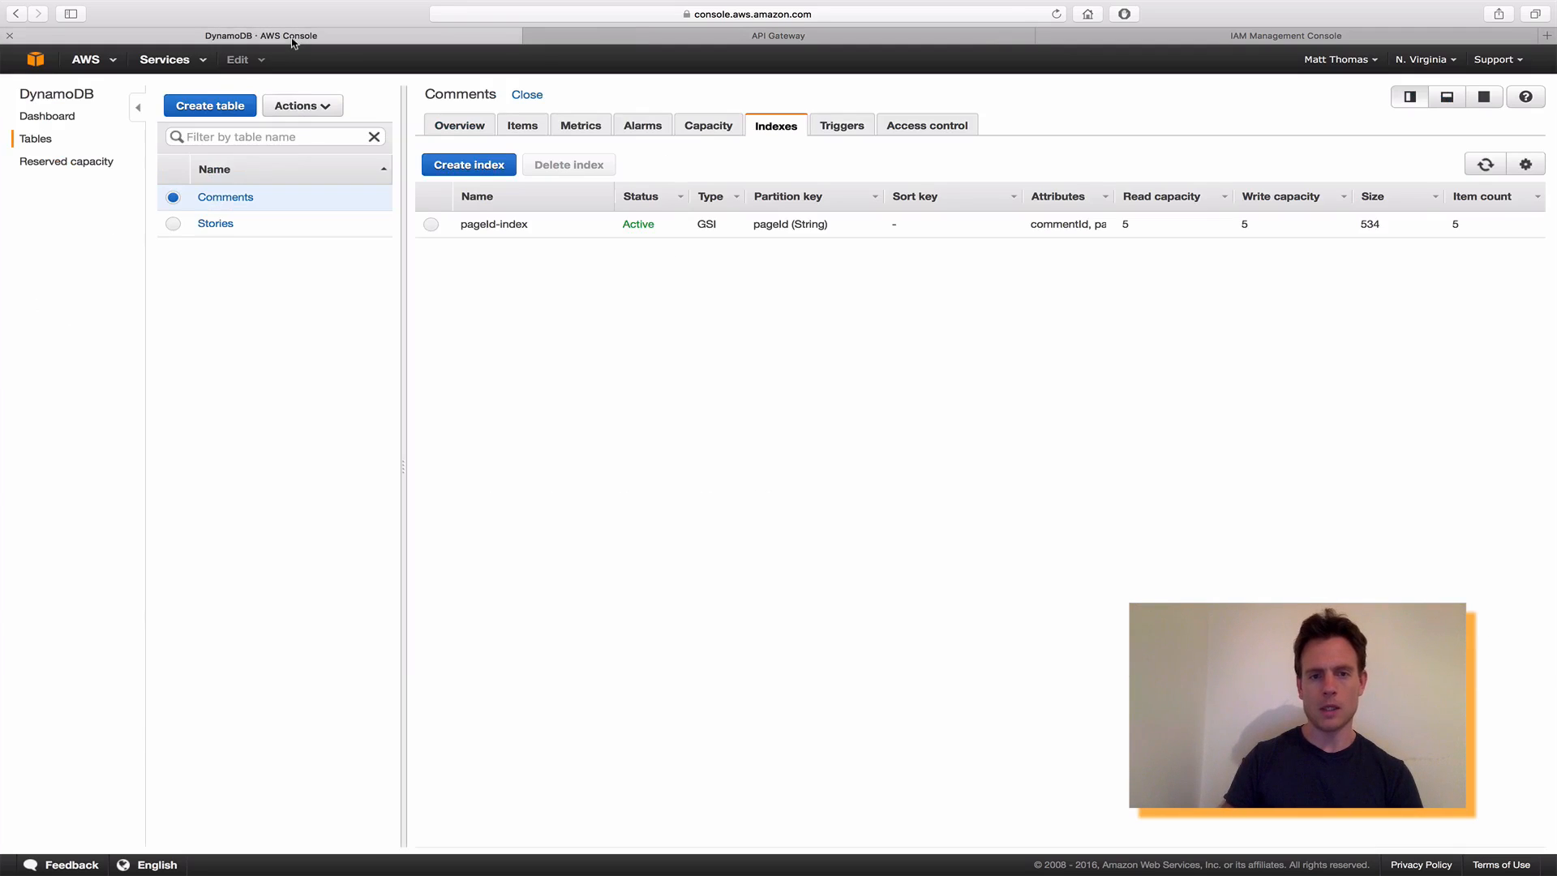
pyautogui.click(922, 129)
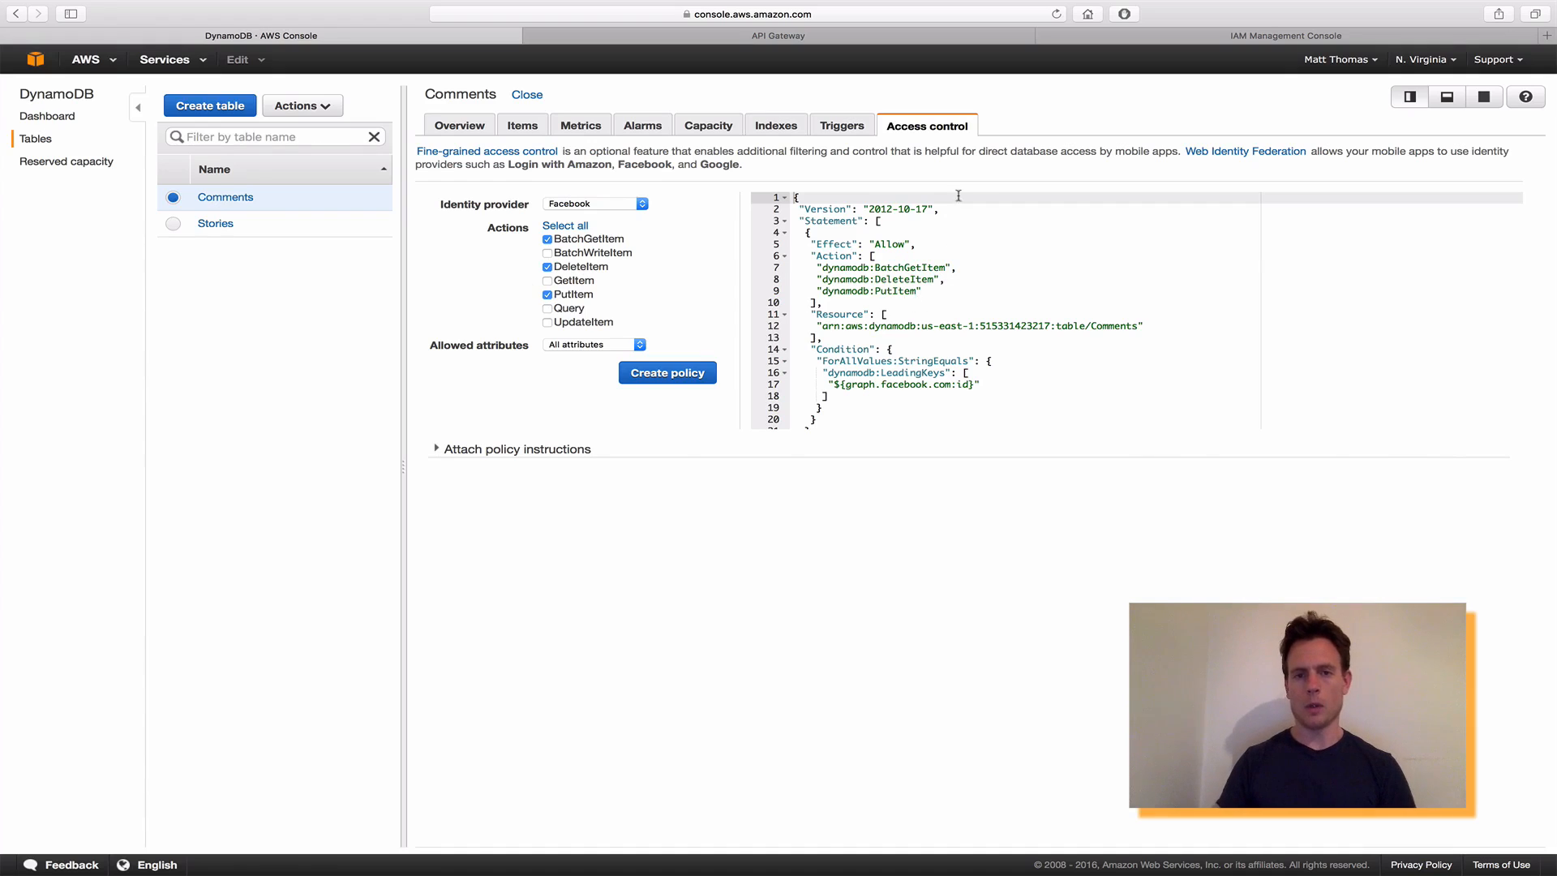
pyautogui.click(1271, 38)
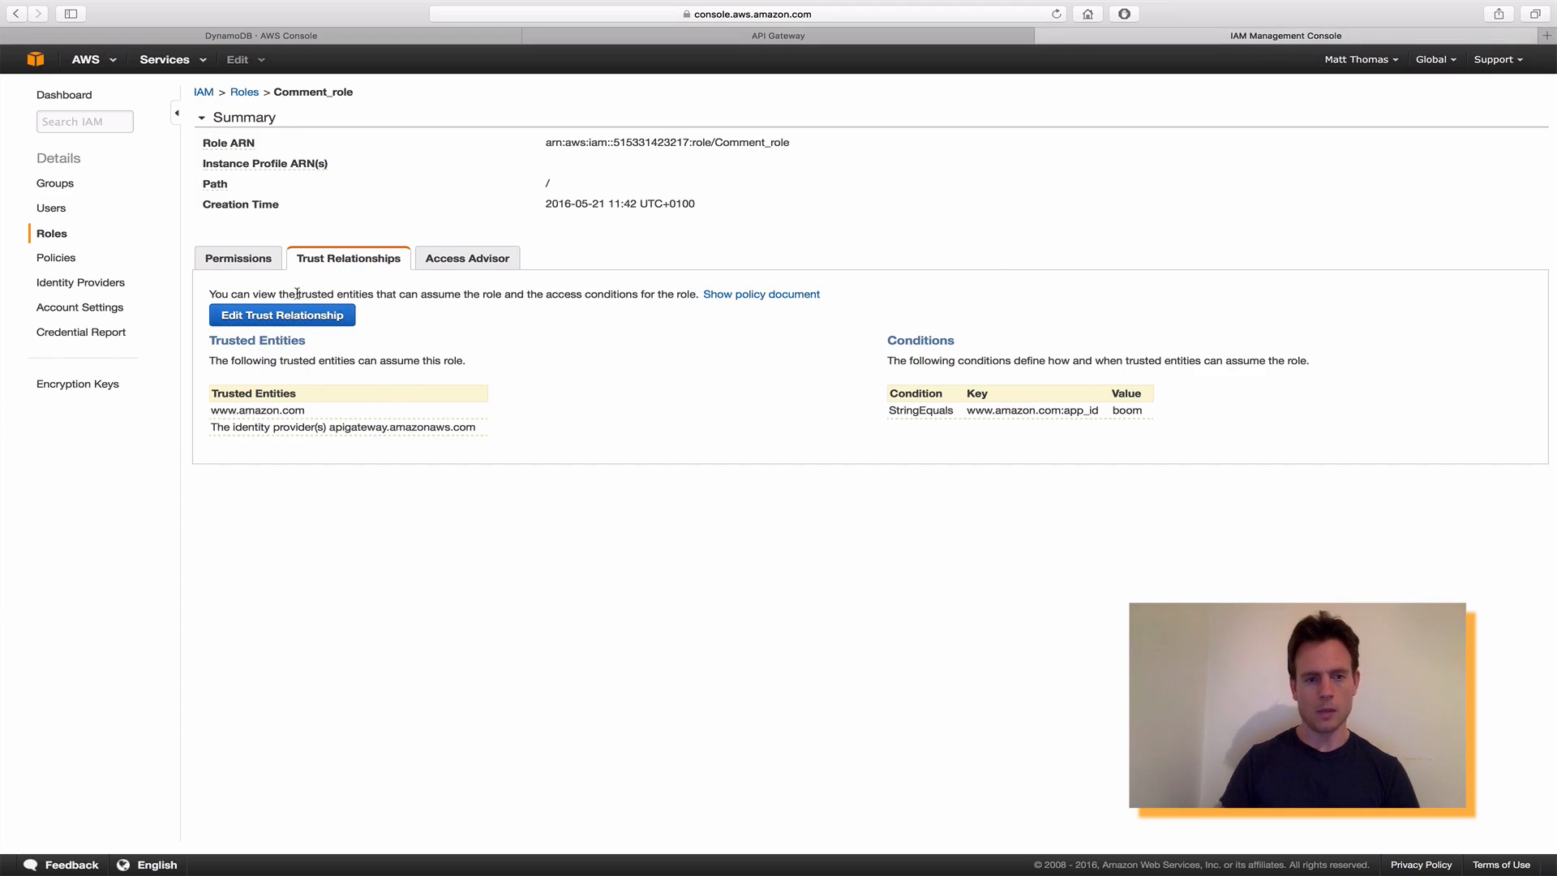
pyautogui.click(243, 260)
pyautogui.click(639, 419)
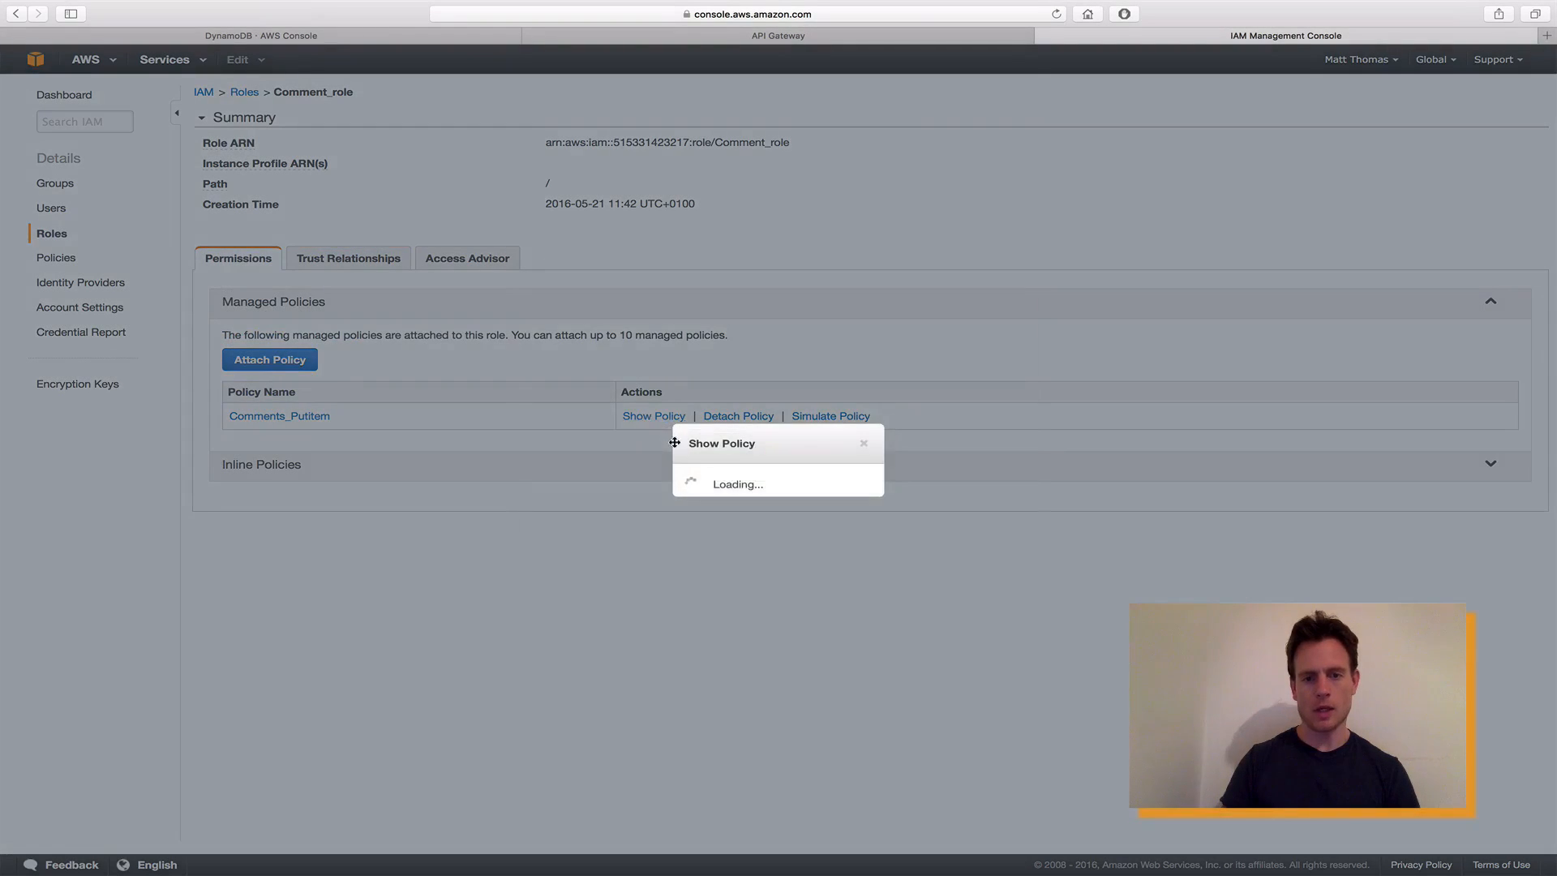
pyautogui.moveTo(669, 422); pyautogui.dragTo(751, 423)
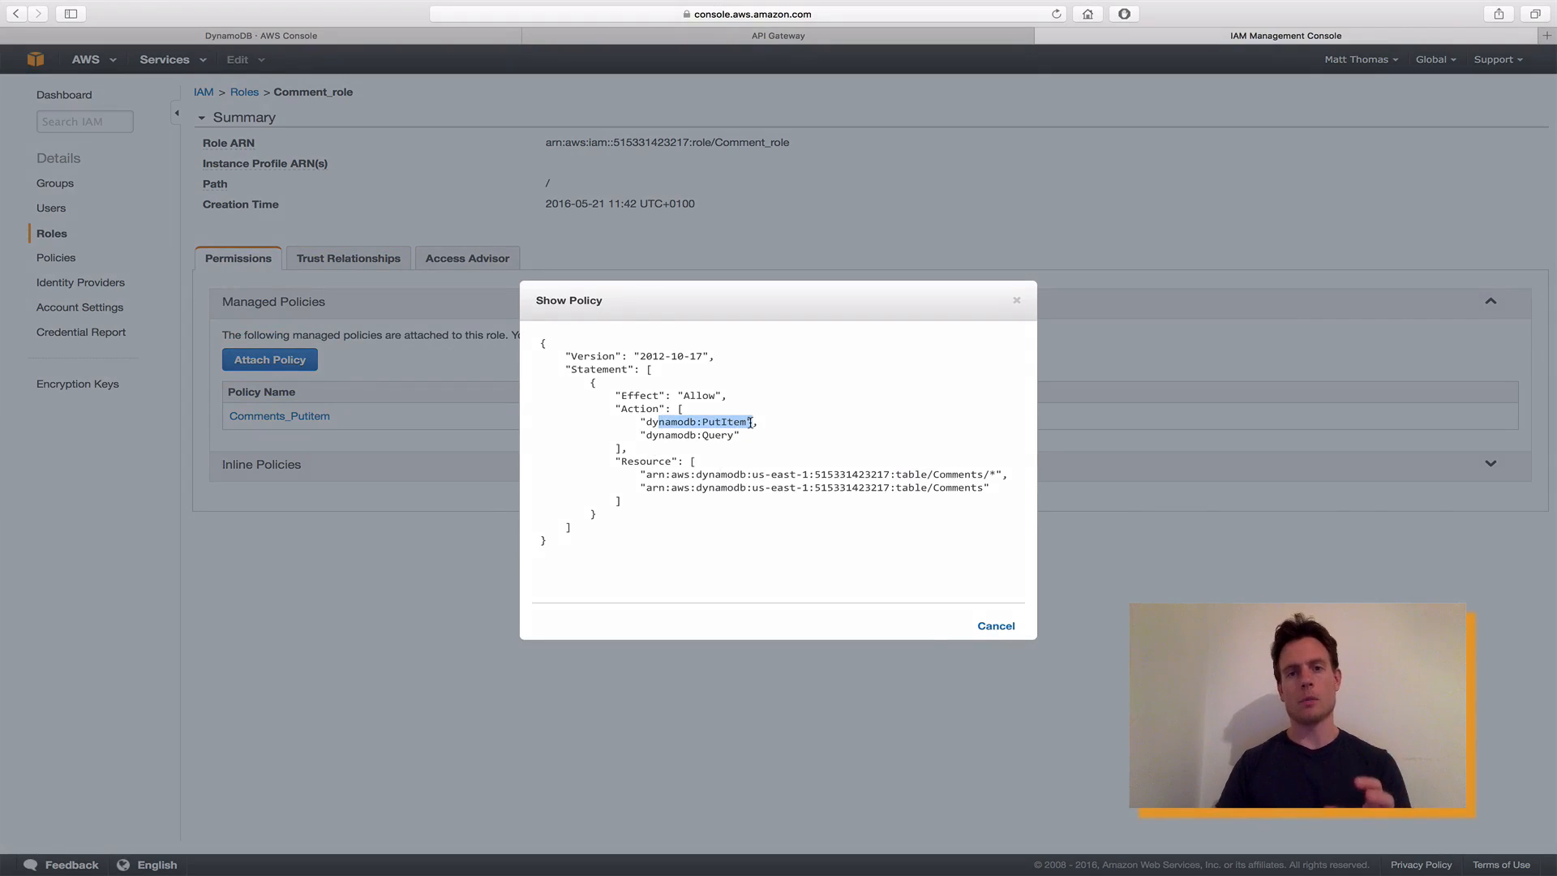
pyautogui.click(995, 627)
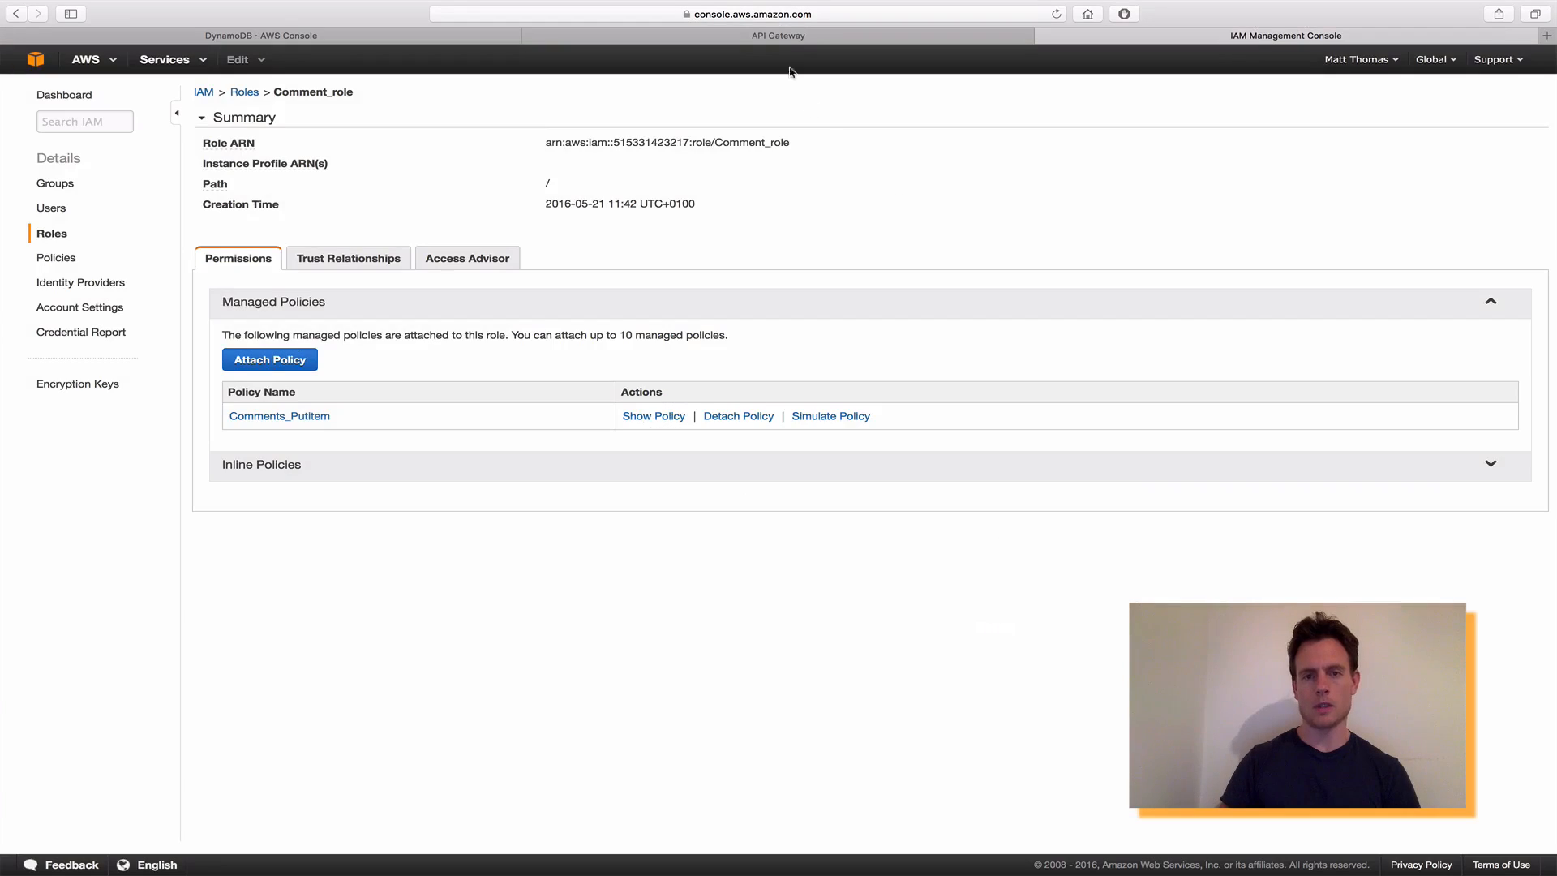
# Return to the POST integration request in API Gateway and open its application/json body mapping template.
pyautogui.click(800, 40)
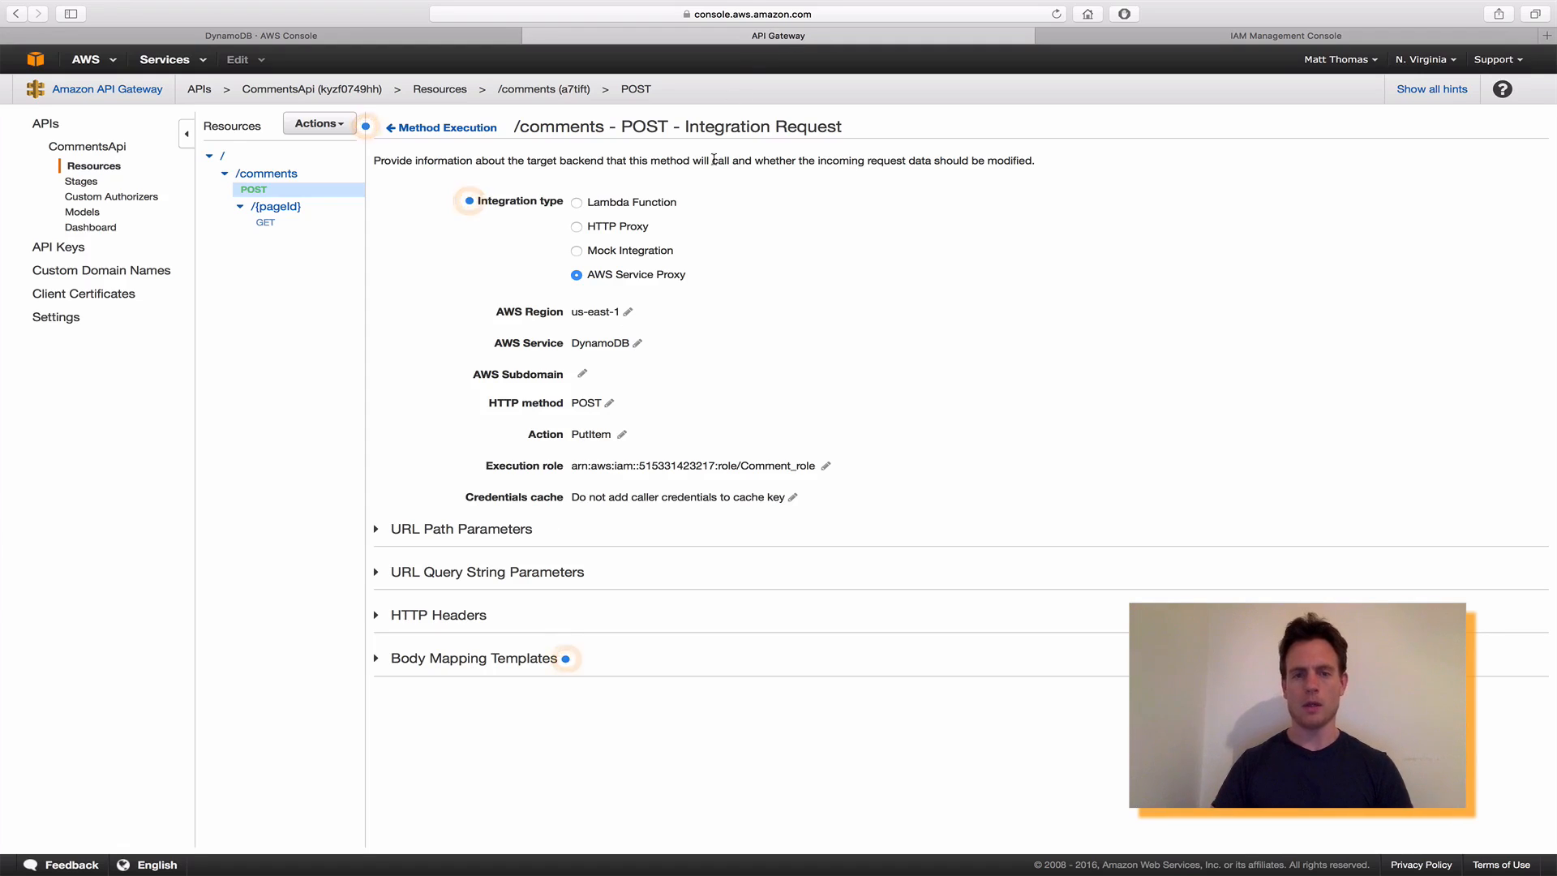
pyautogui.click(469, 658)
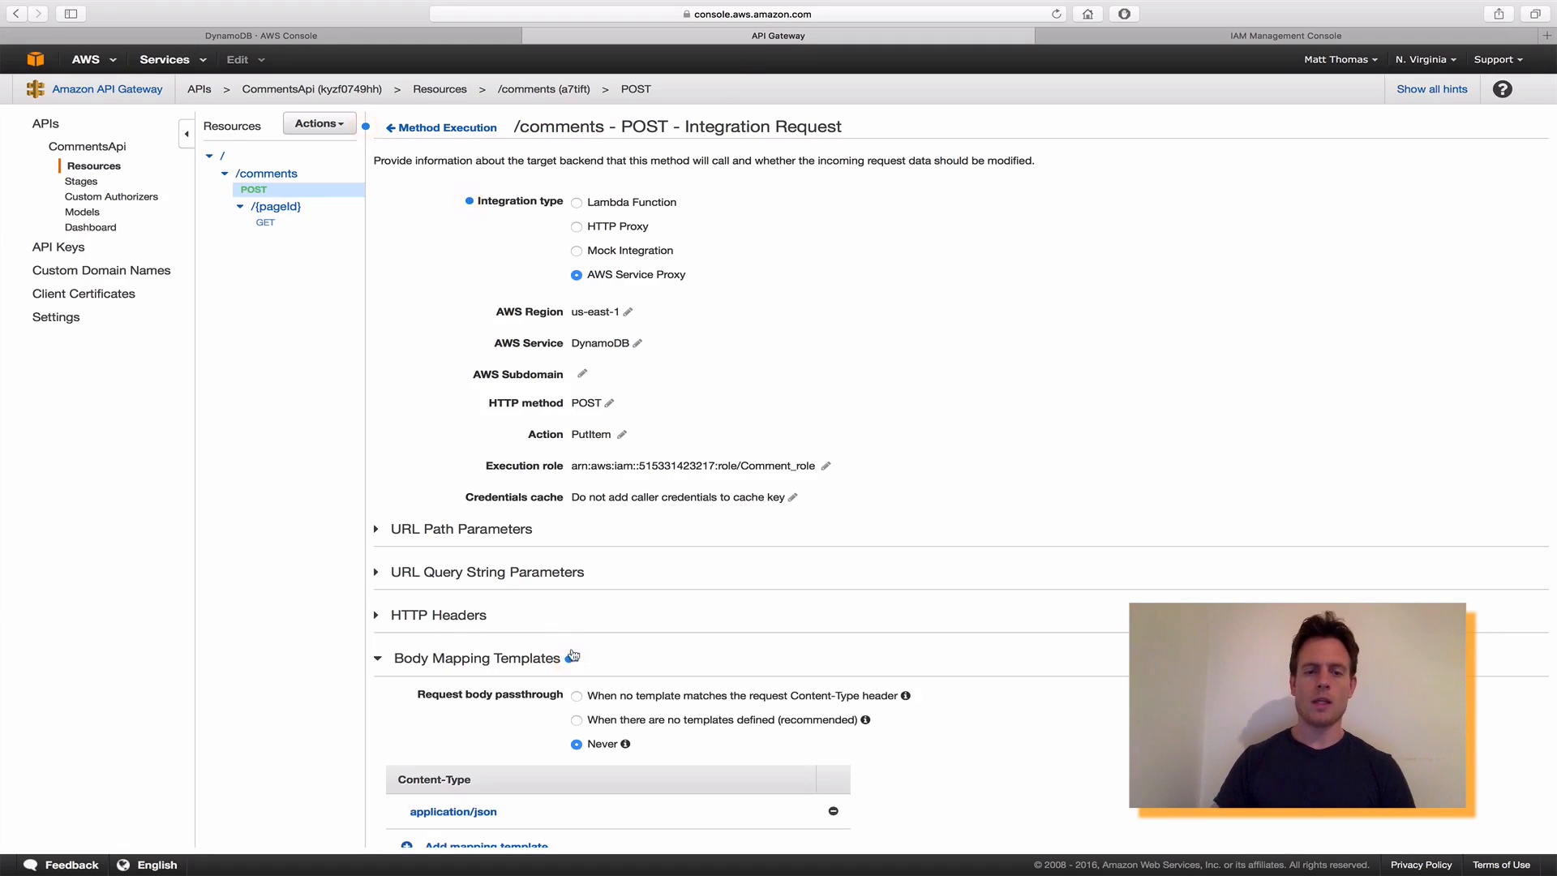
pyautogui.scroll(-1, 738, 616)
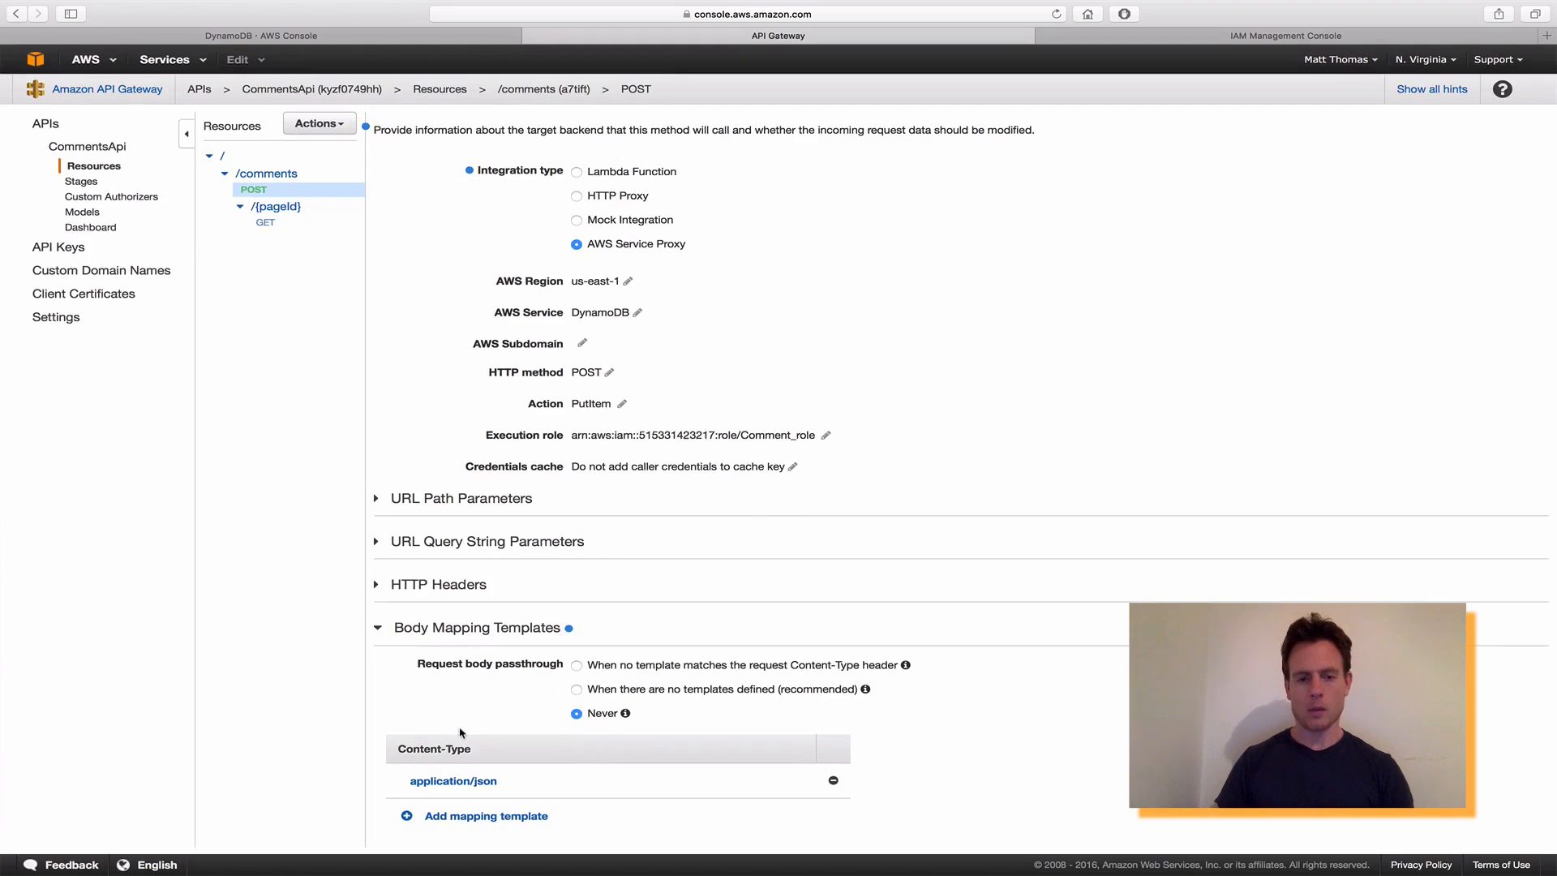
pyautogui.click(453, 783)
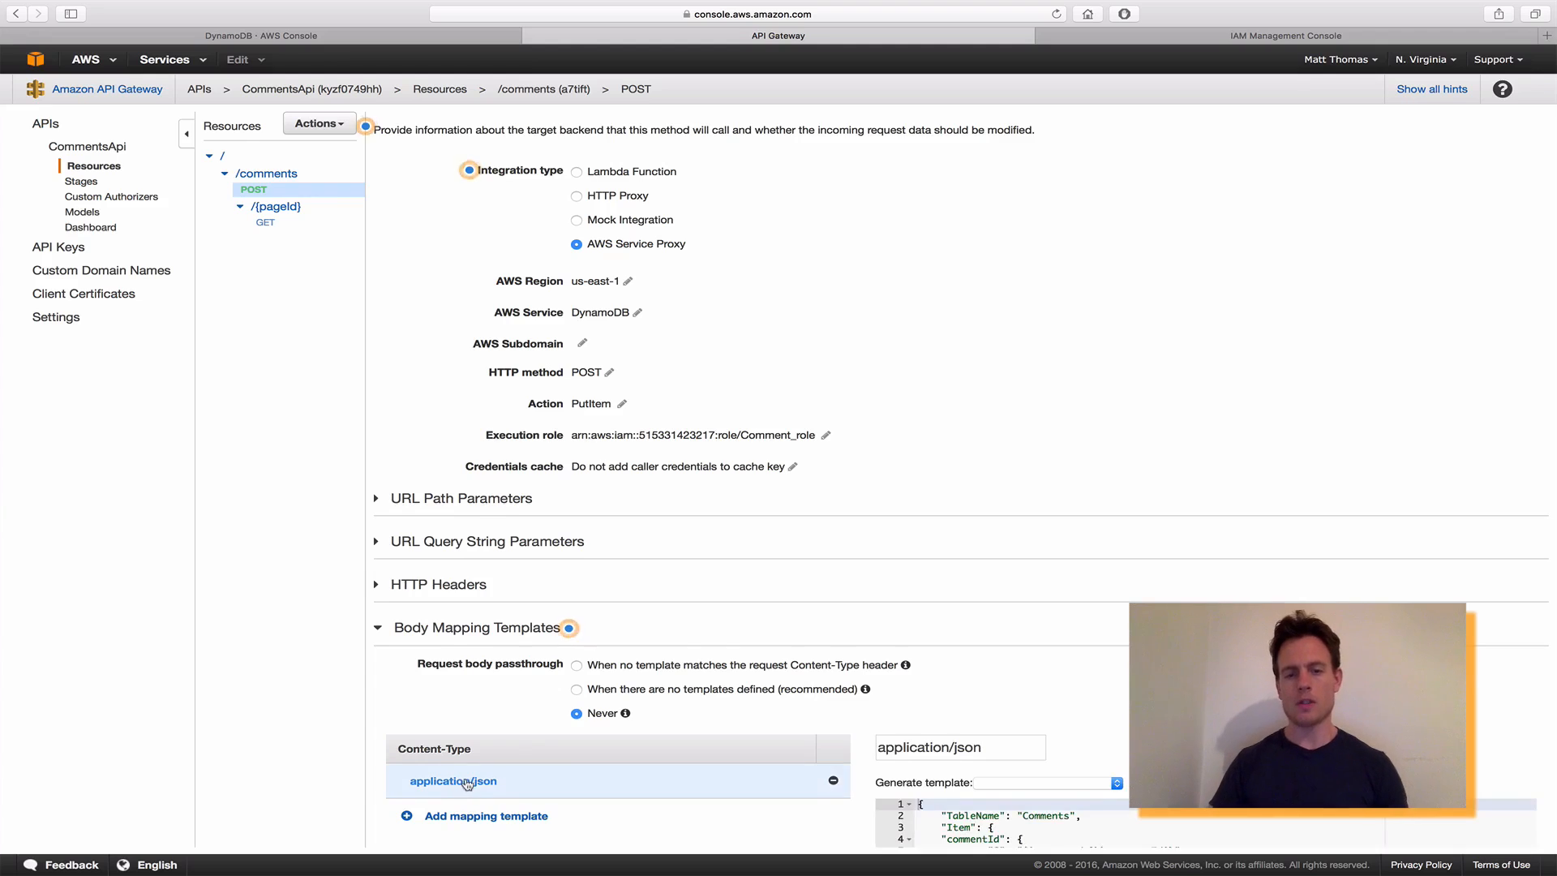
pyautogui.scroll(-3, 519, 775)
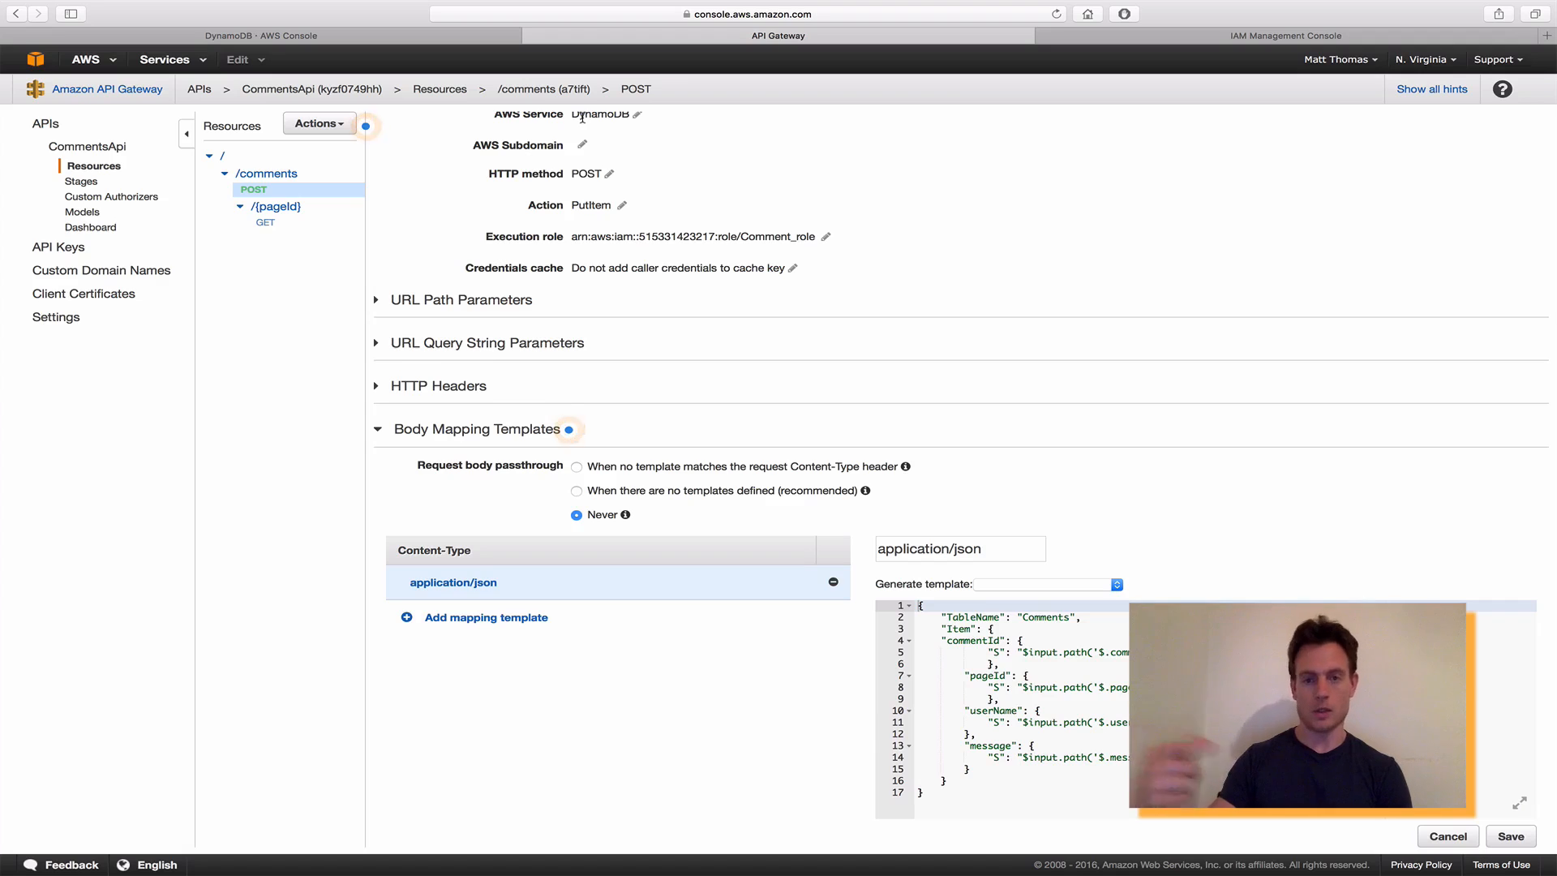
# Examine the TableName entry in the application/json mapping template.
pyautogui.doubleClick(972, 619)
pyautogui.doubleClick(1032, 618)
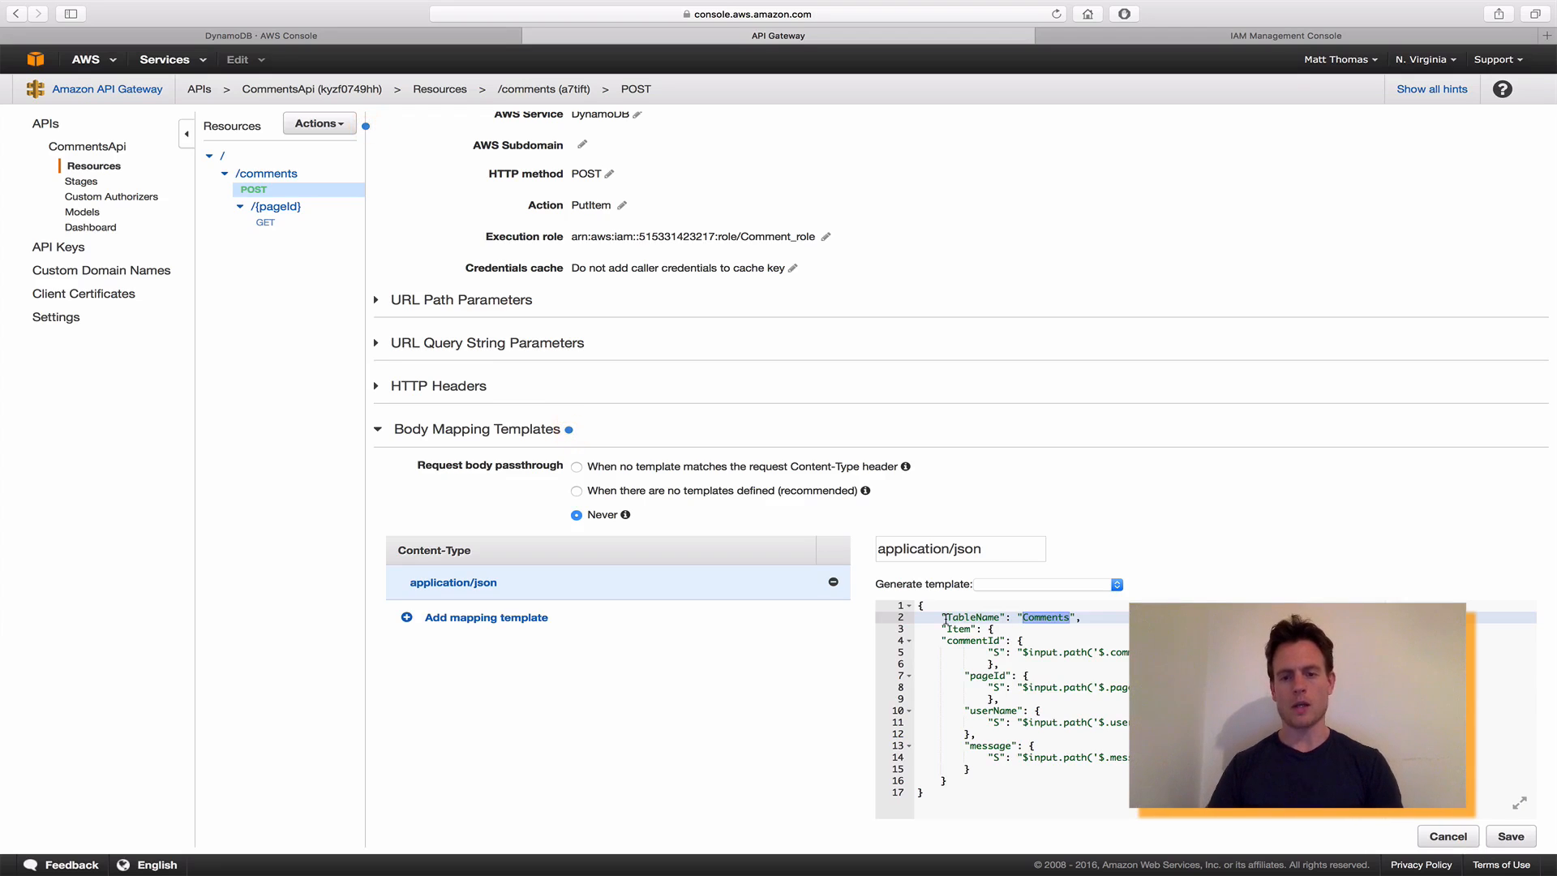
pyautogui.click(1022, 618)
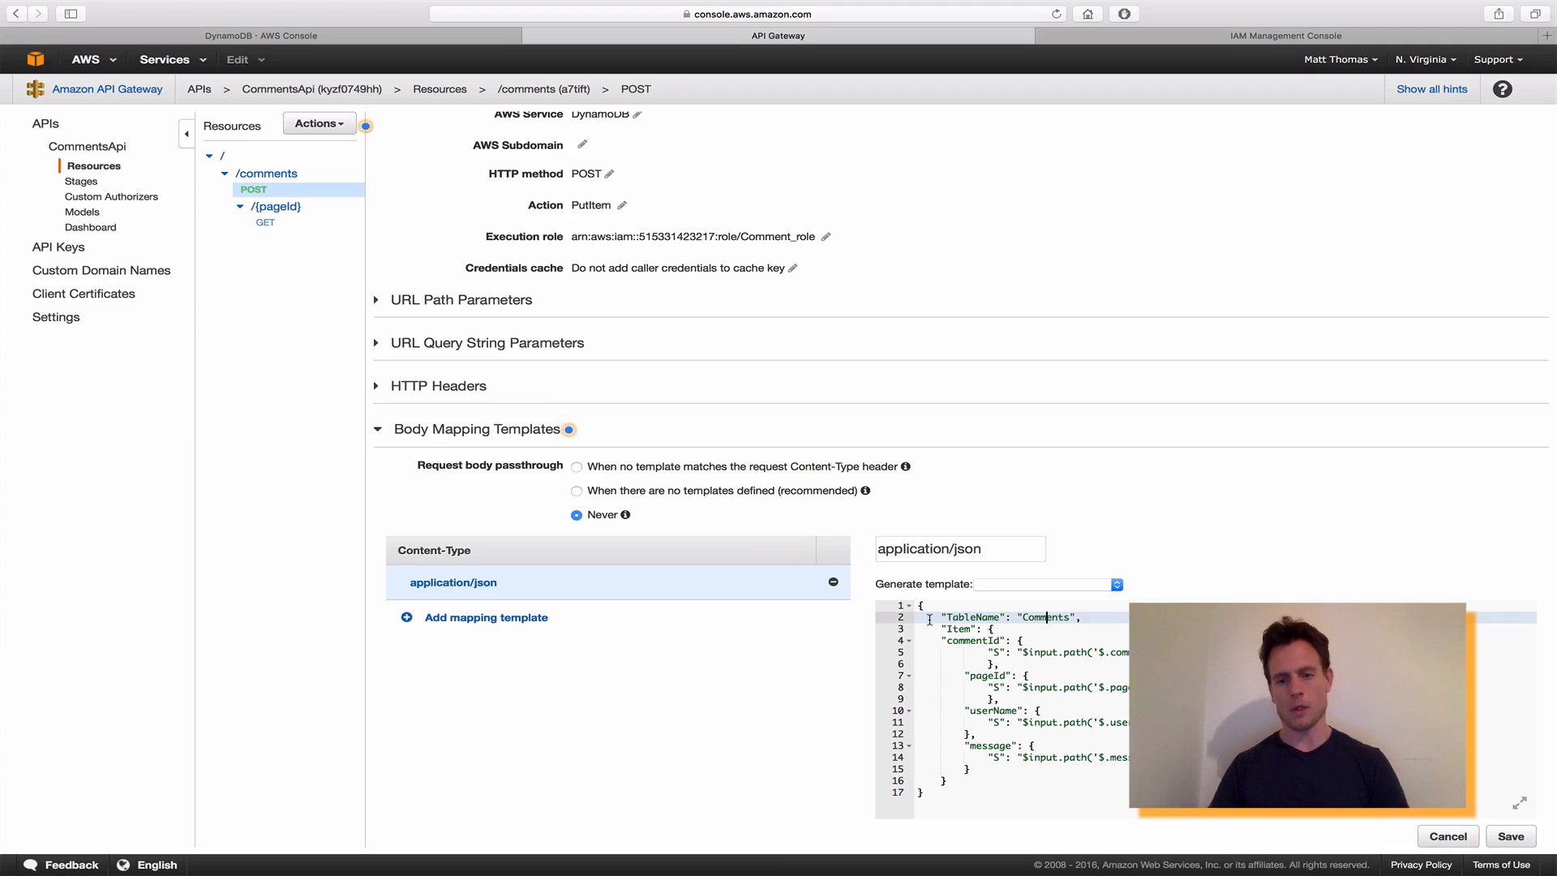
# Examine how the mapping template's commentId, pageId, userName and message attributes take their values from the request input.
pyautogui.click(1122, 653)
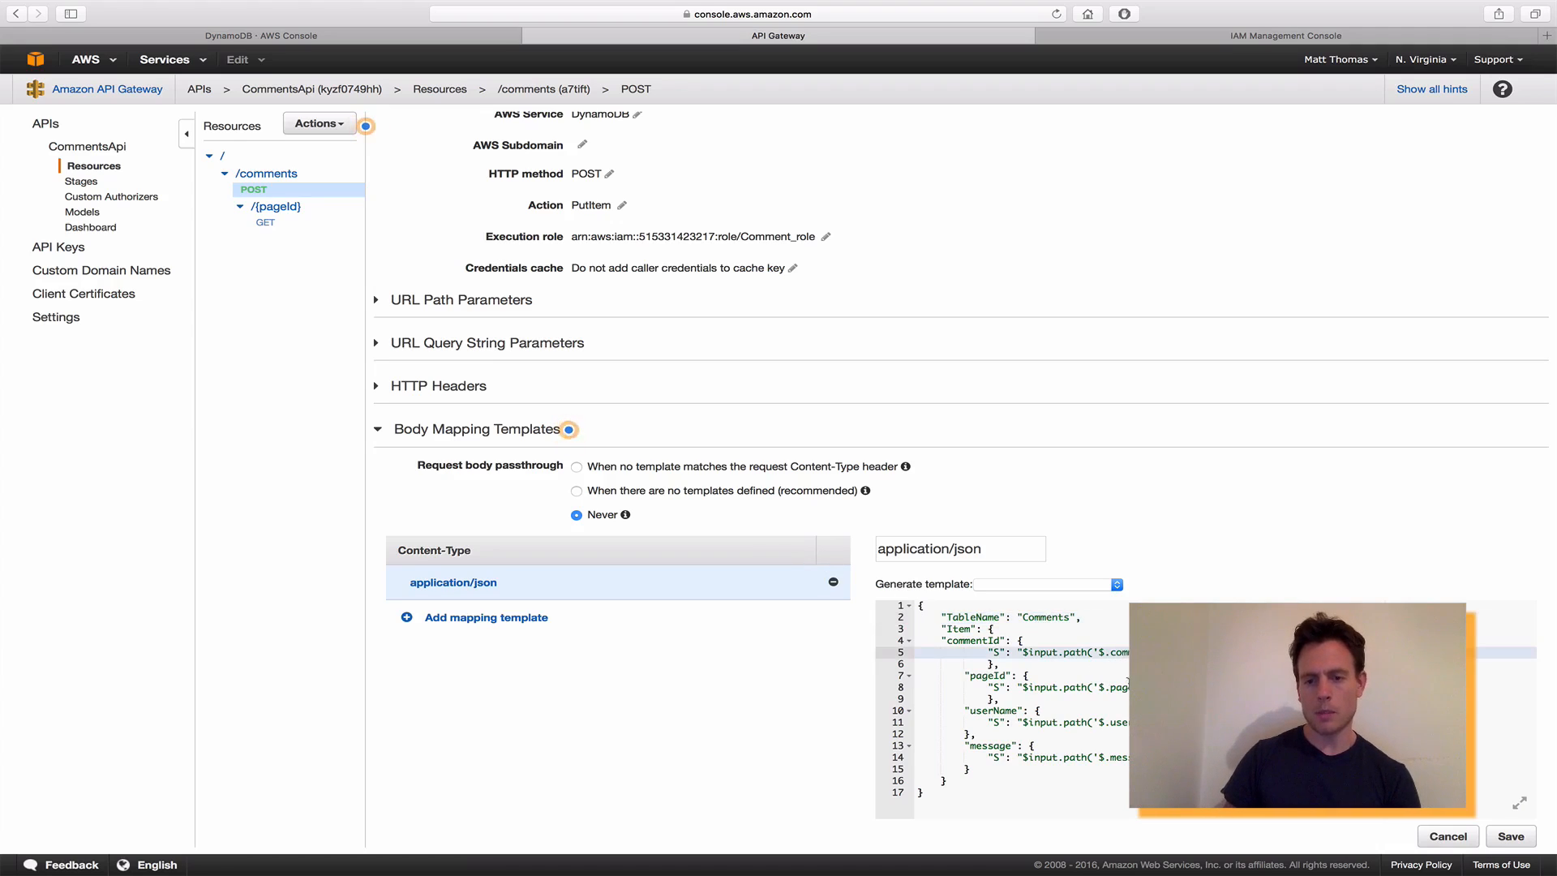
pyautogui.click(1126, 687)
pyautogui.click(1127, 722)
pyautogui.click(1127, 758)
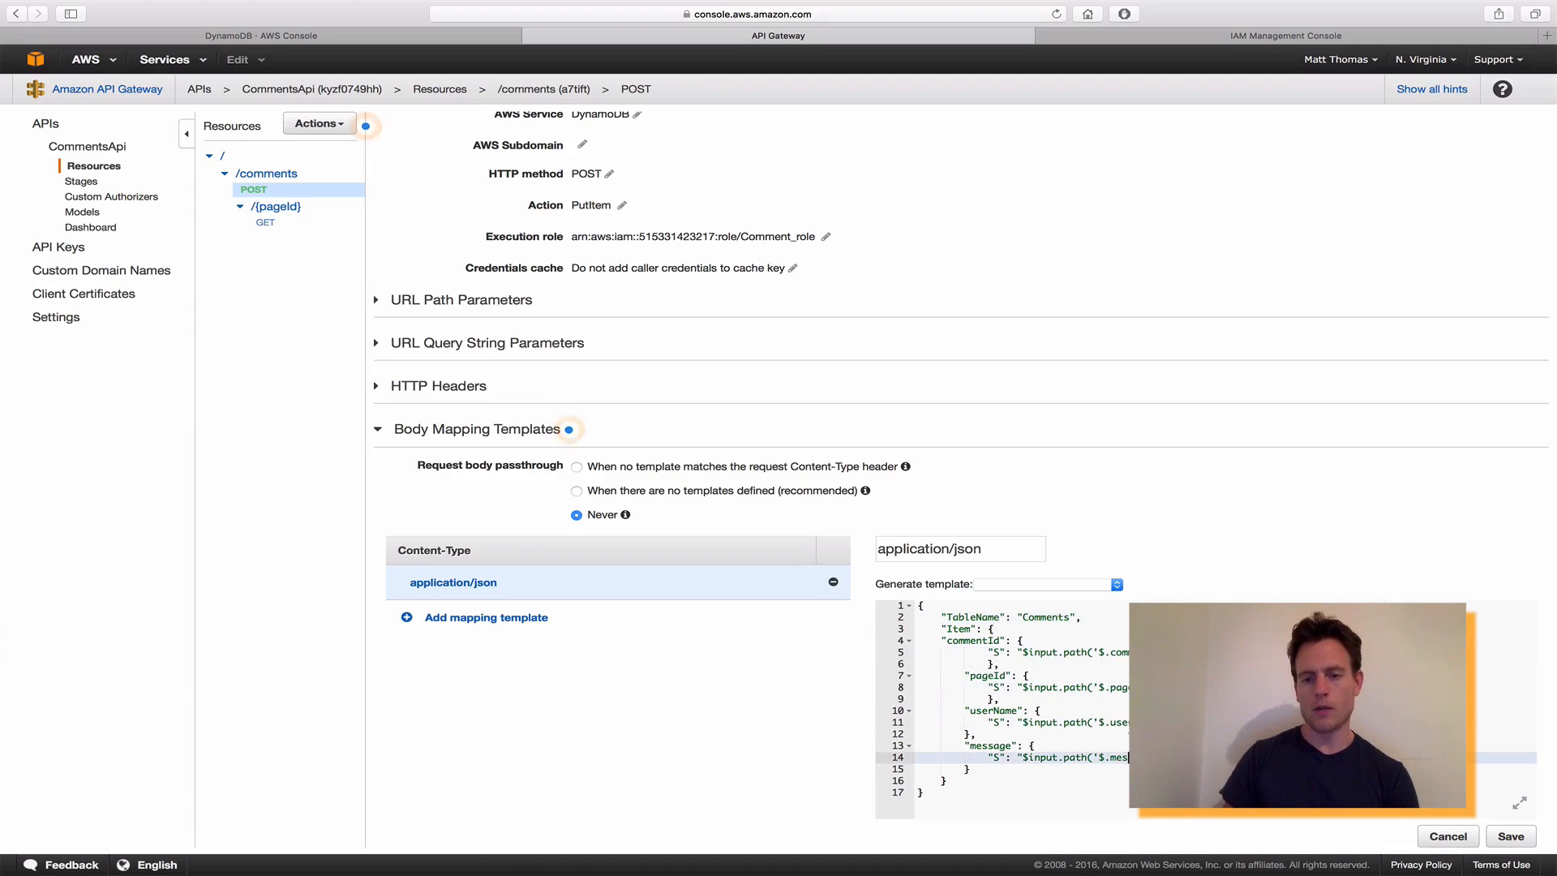
pyautogui.click(1132, 722)
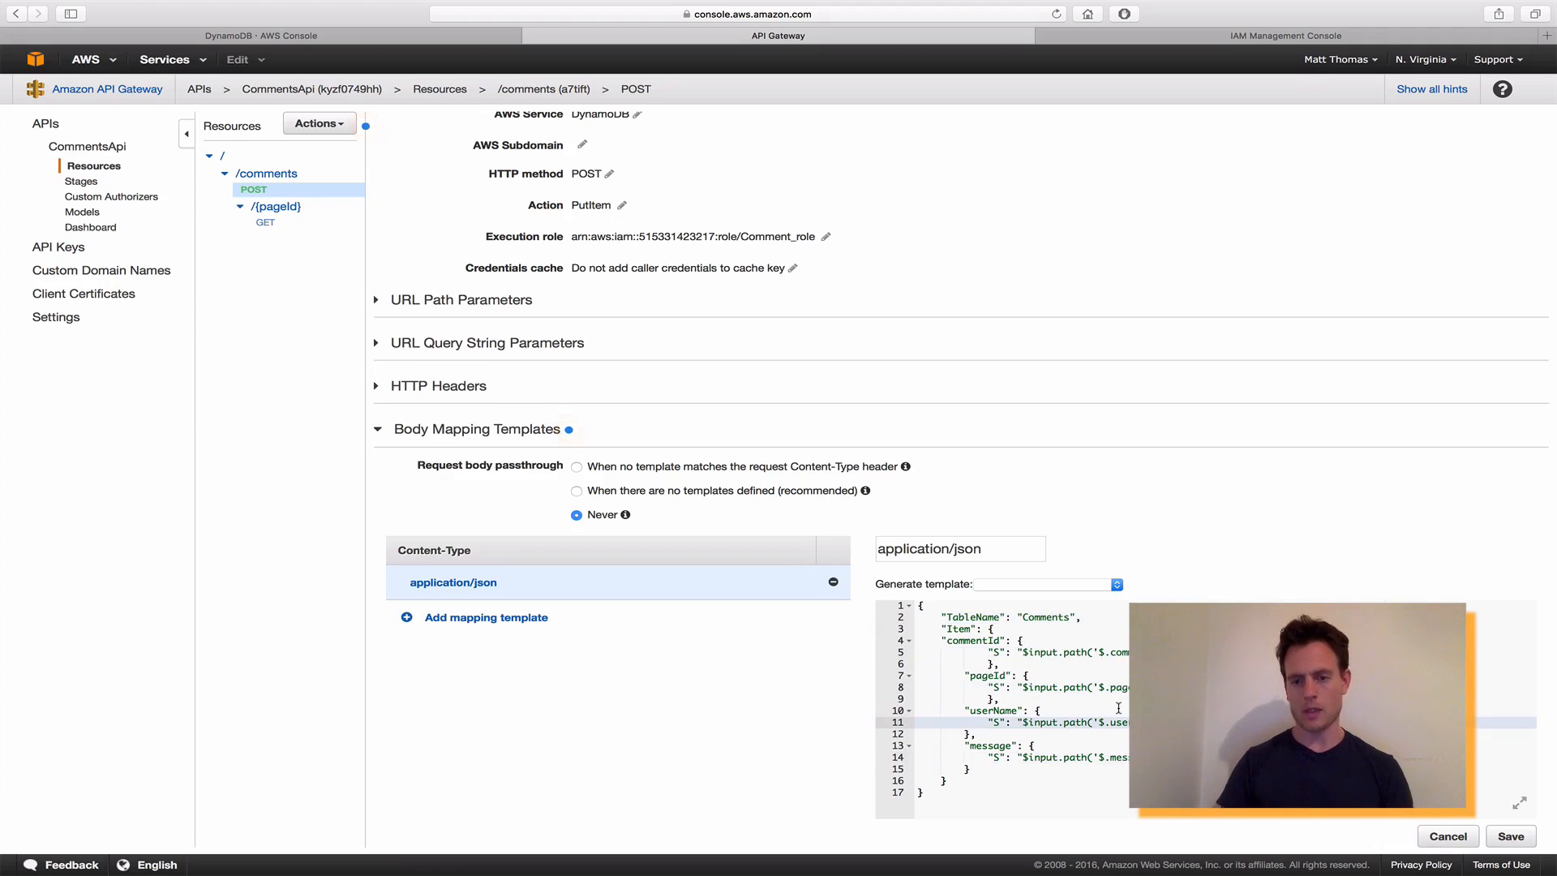
pyautogui.click(966, 640)
pyautogui.click(978, 675)
pyautogui.click(989, 711)
pyautogui.click(990, 742)
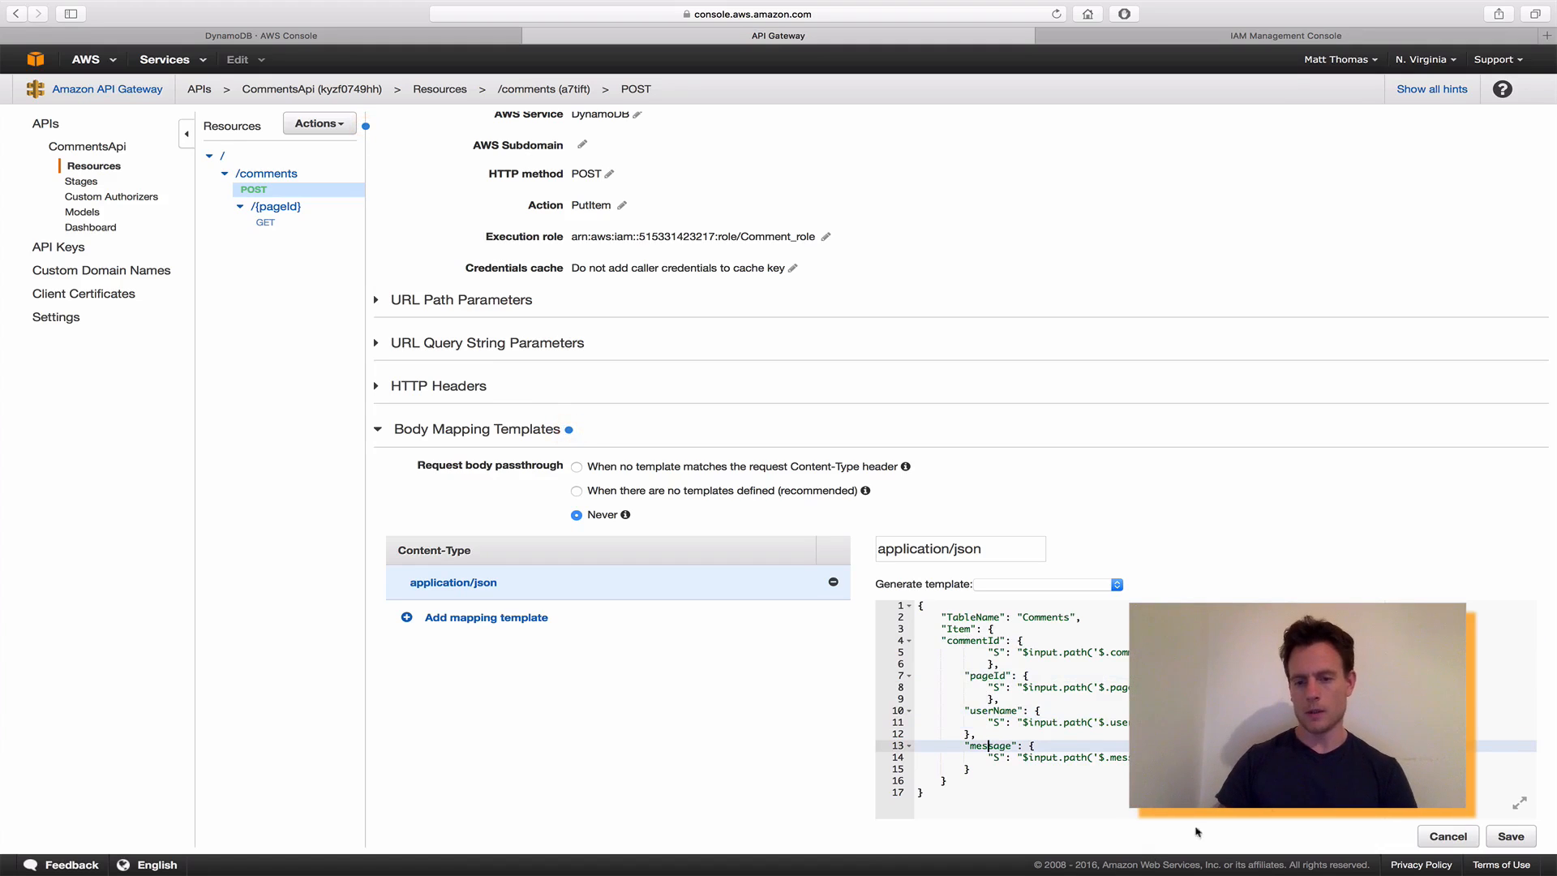
# Open the /comments POST method test and paste a JSON request body with commentId 1123, pageId breaking-news-story-01-18-2016, userName "Just Saying Thank You" and message "I really enjoyed this story!!".
pyautogui.scroll(5, 1388, 809)
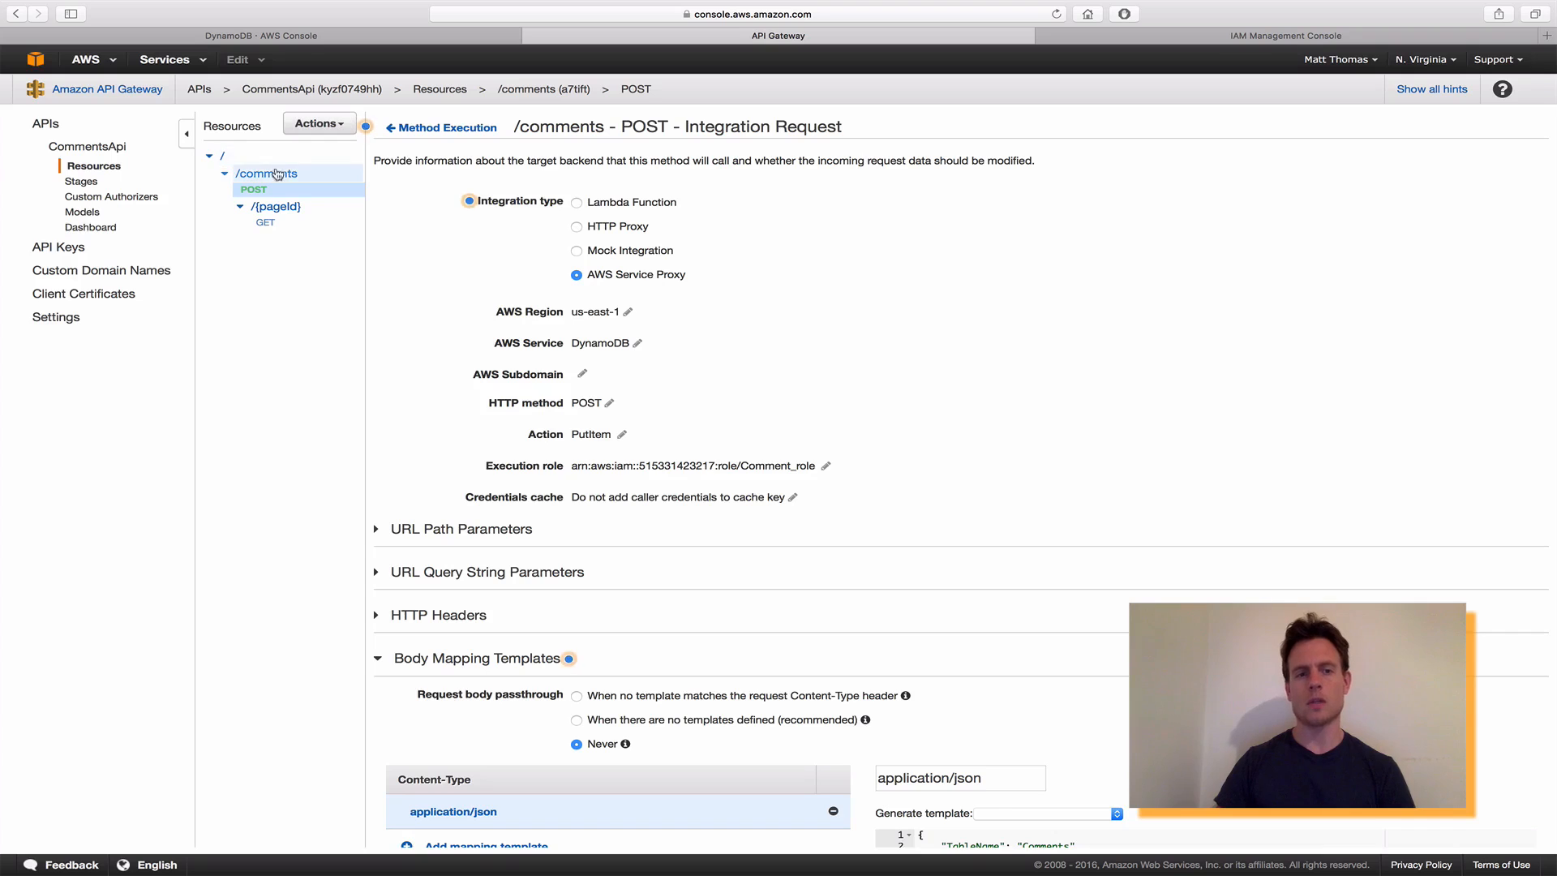
pyautogui.click(423, 128)
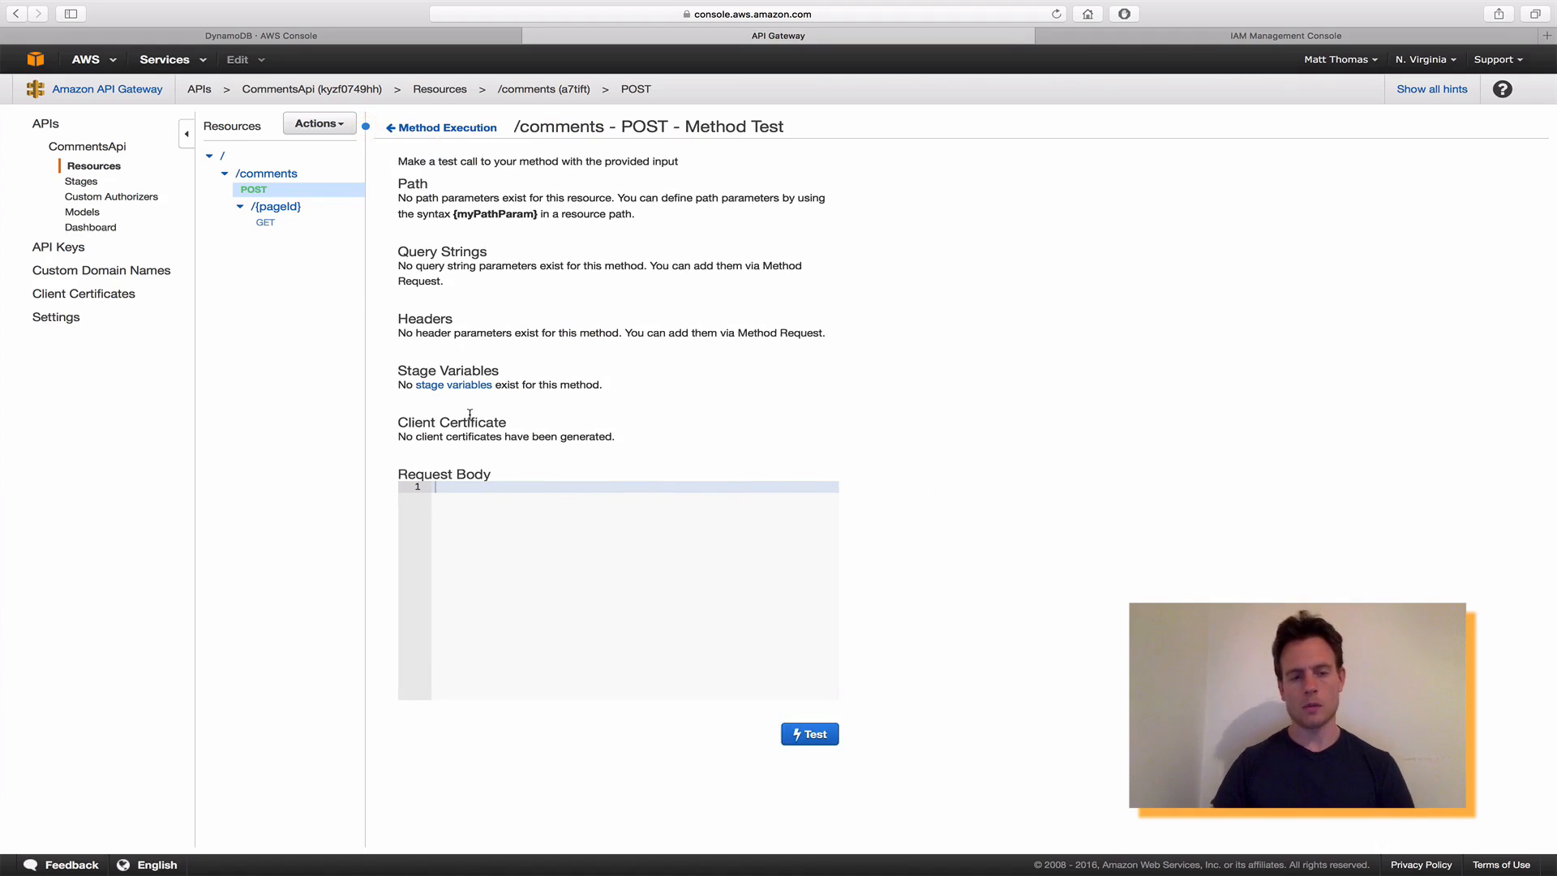
pyautogui.rightClick(458, 491)
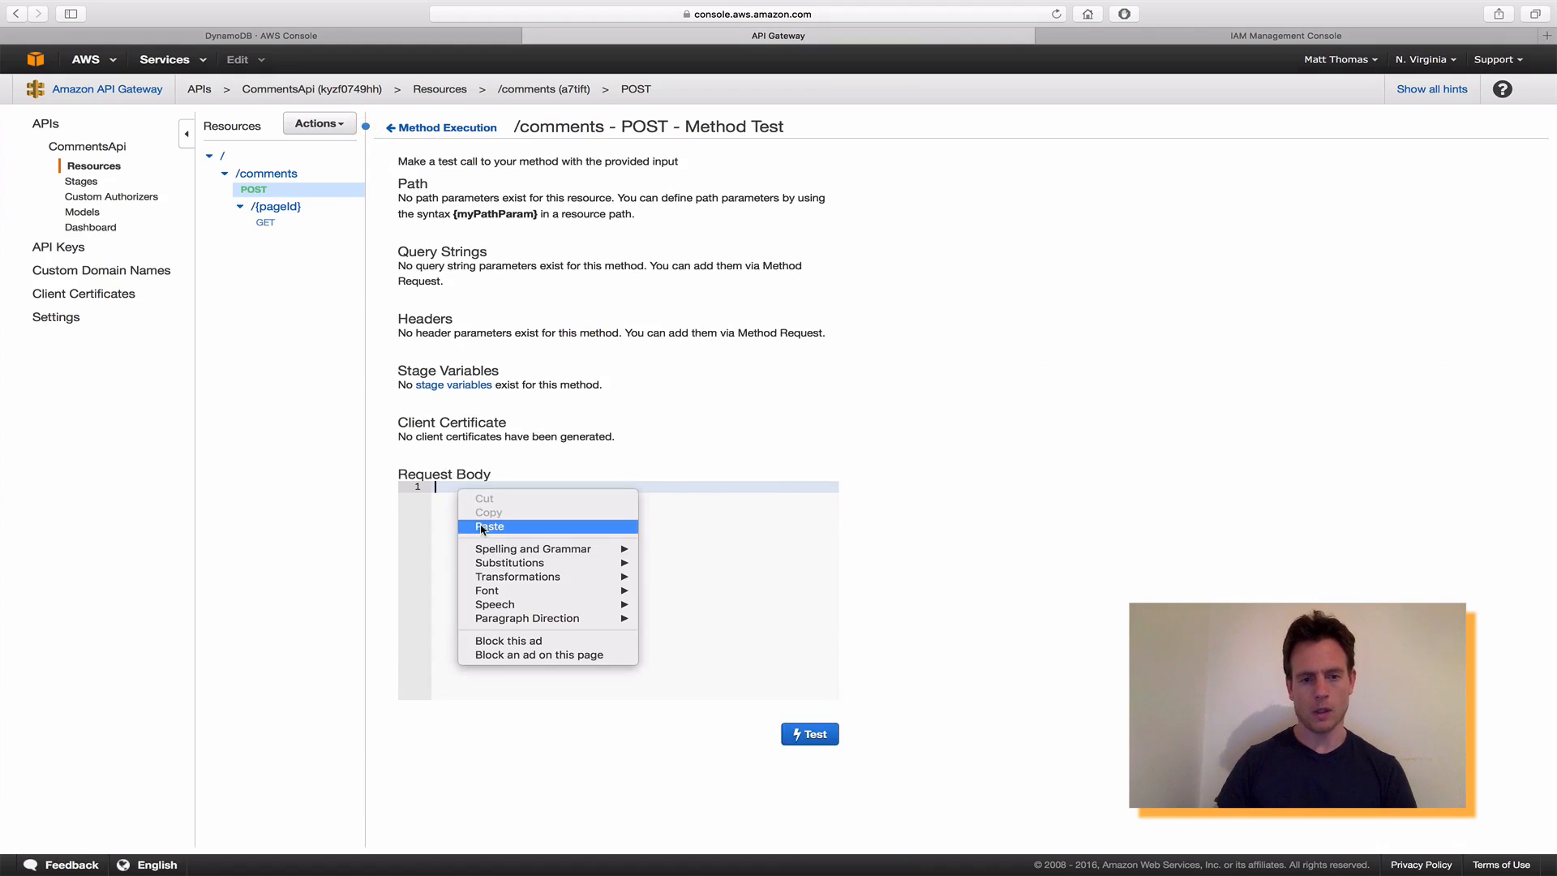
pyautogui.click(486, 529)
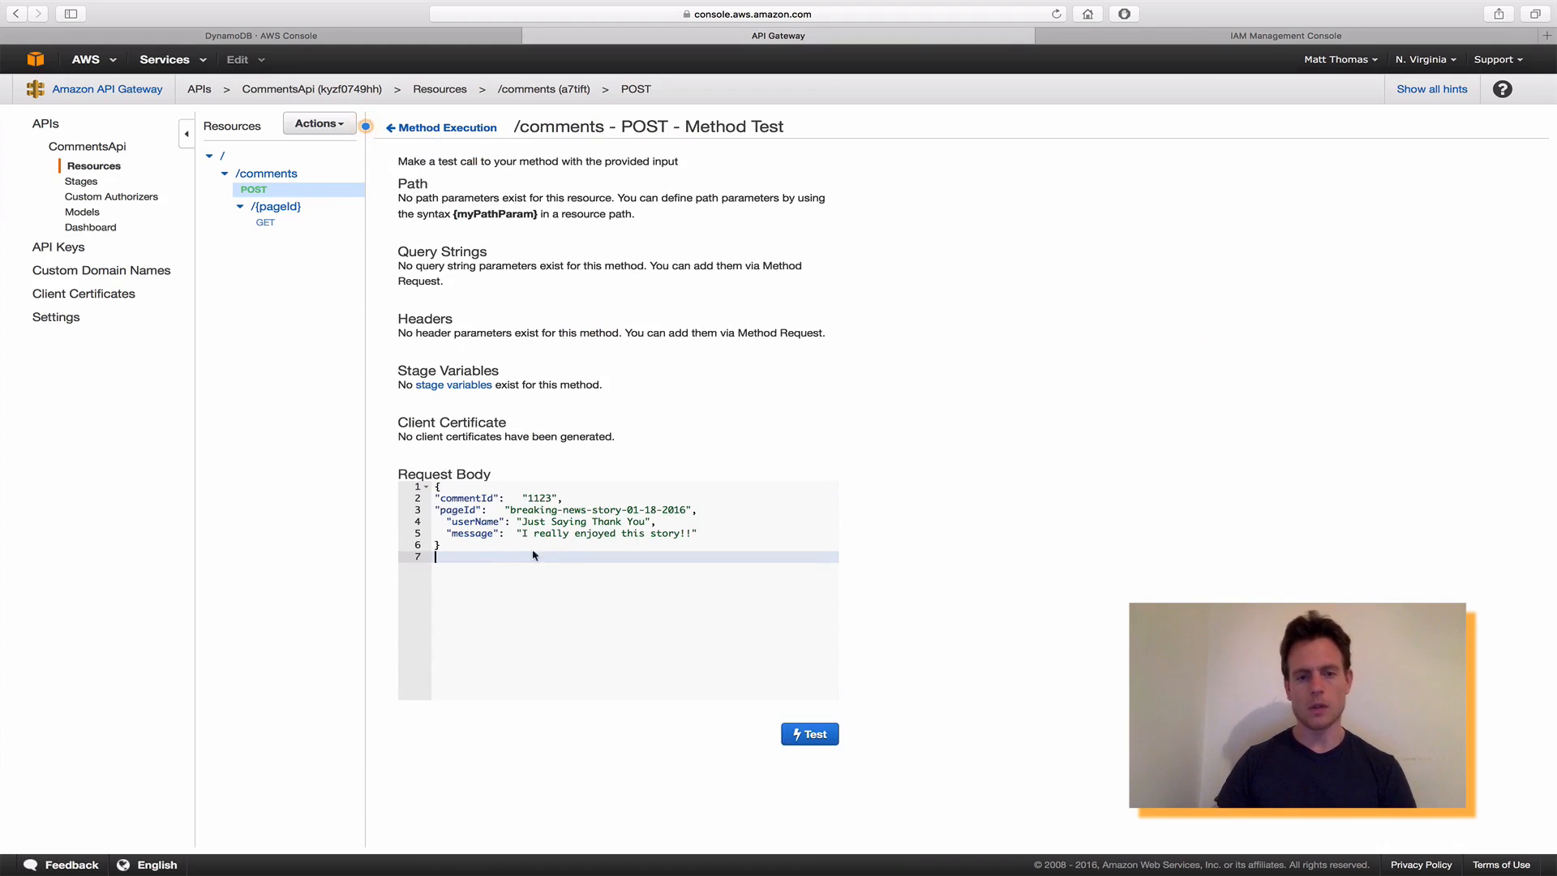
# Change the request body's commentId to 1124 and its message to "I really enjoyed this youtube video!!".
pyautogui.click(553, 500)
pyautogui.press('Left')
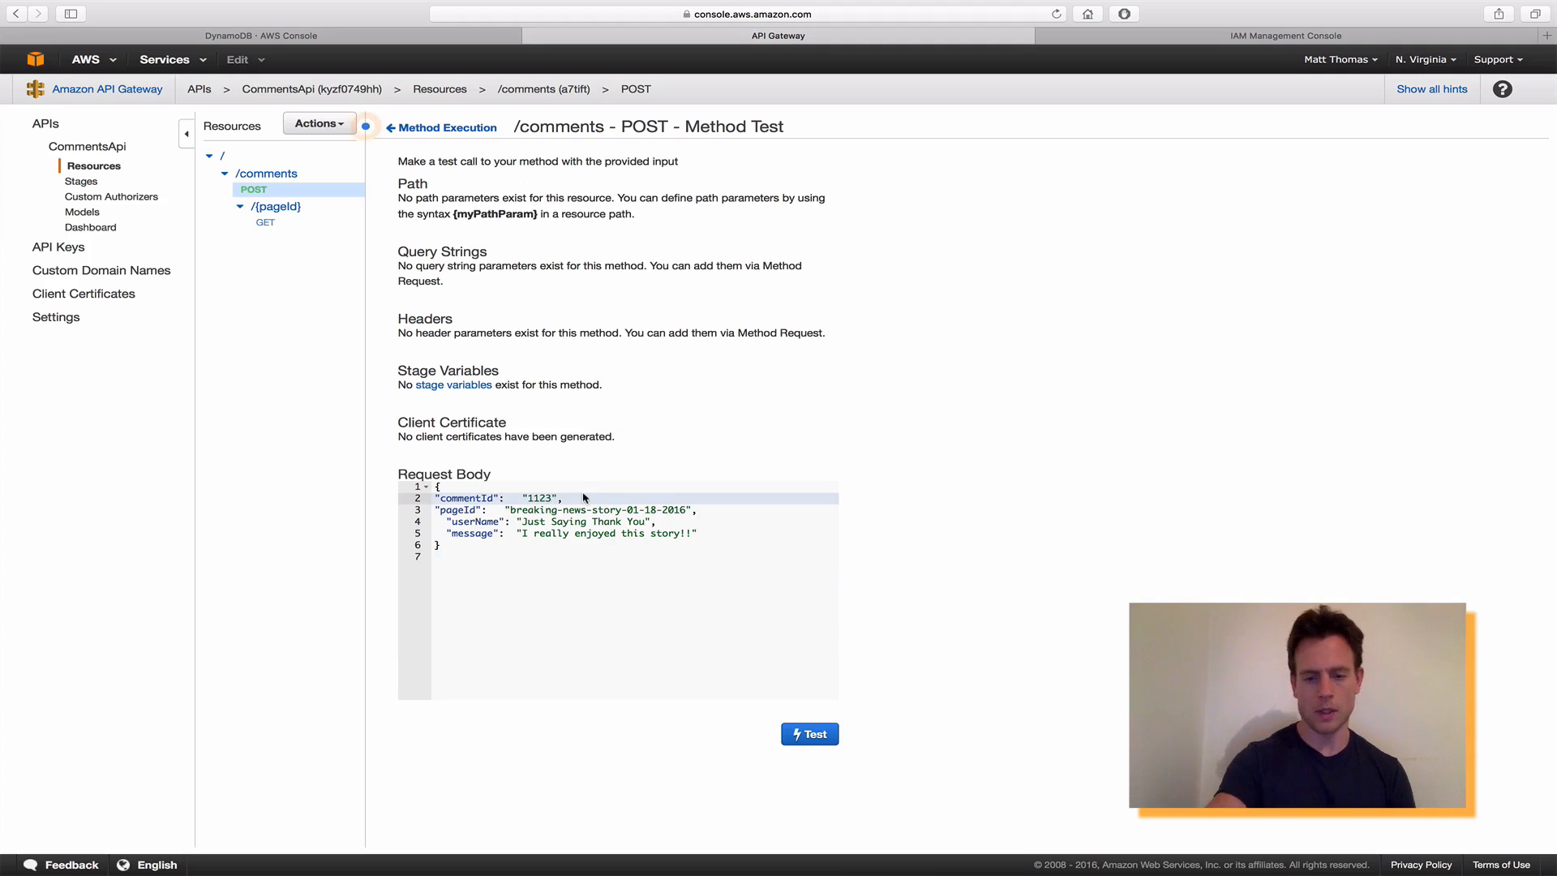
pyautogui.press('BackSpace')
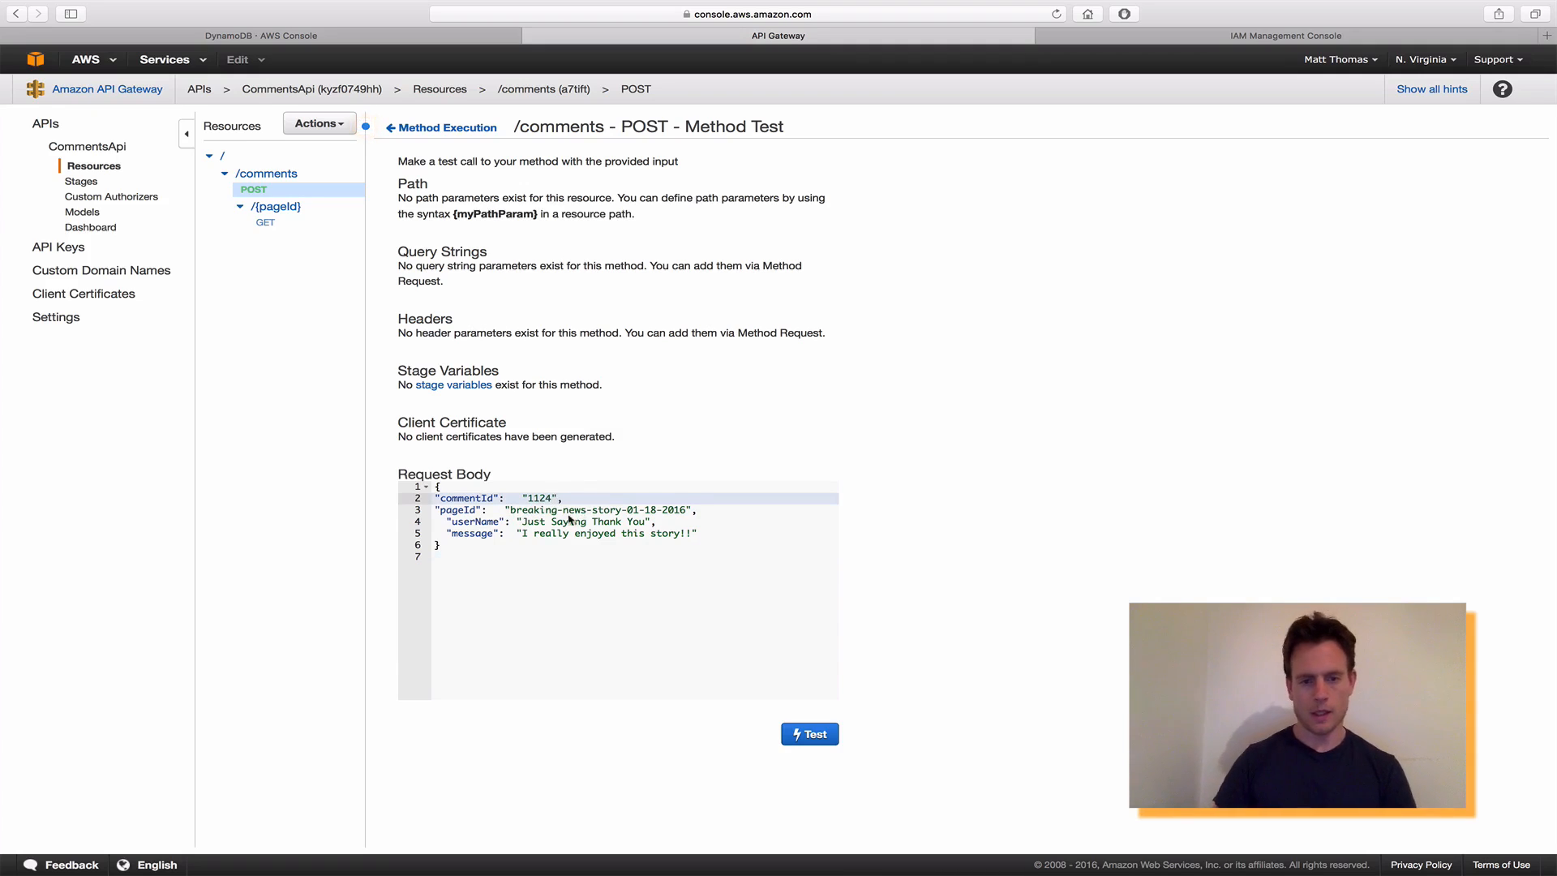
pyautogui.doubleClick(663, 535)
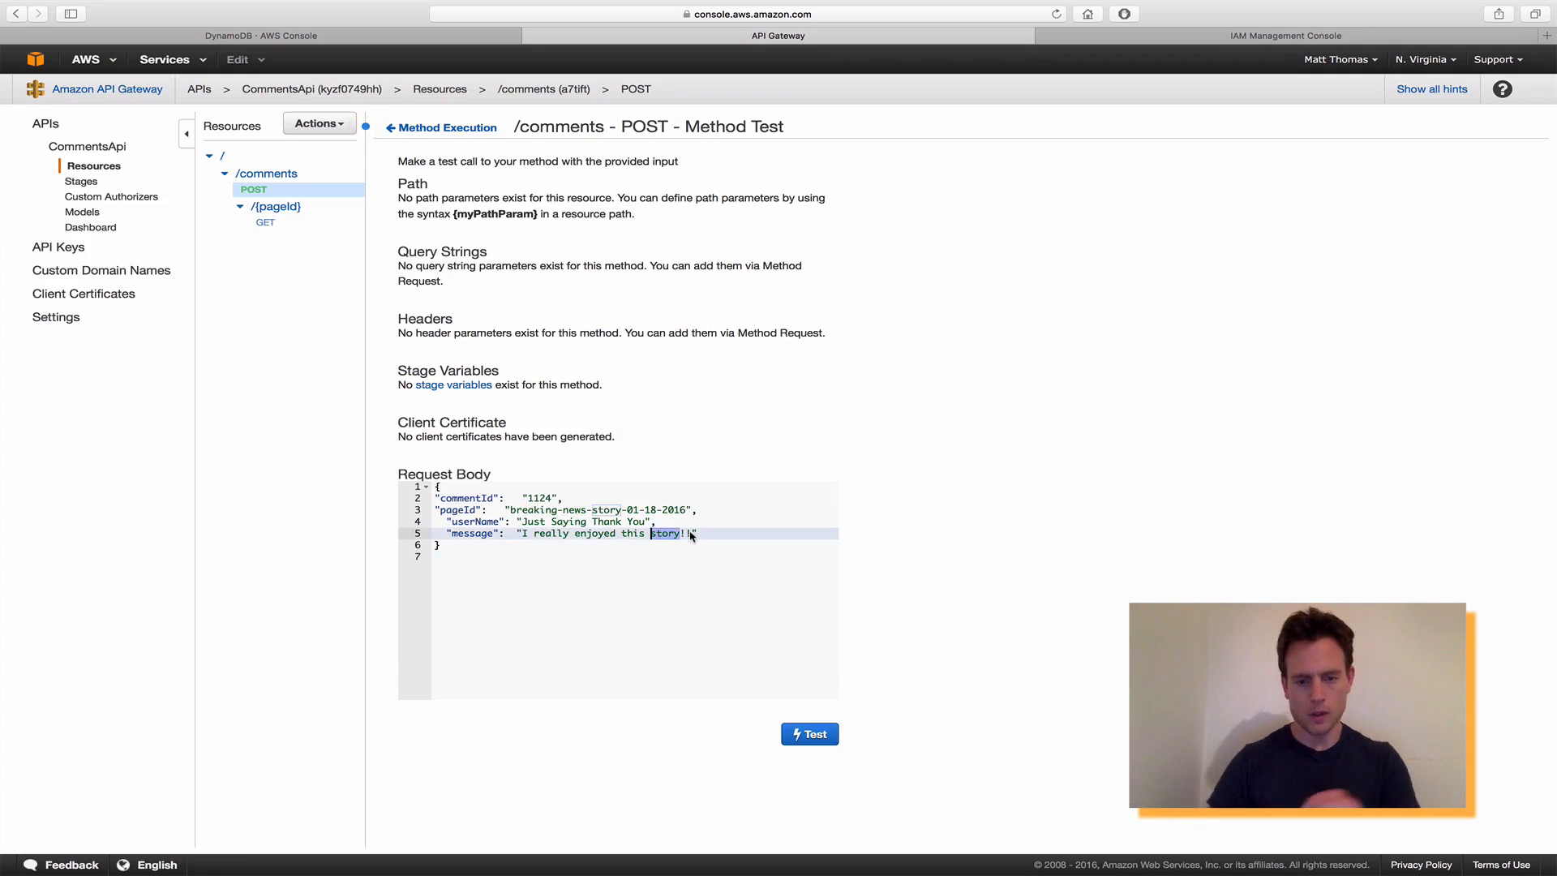
pyautogui.write('you')
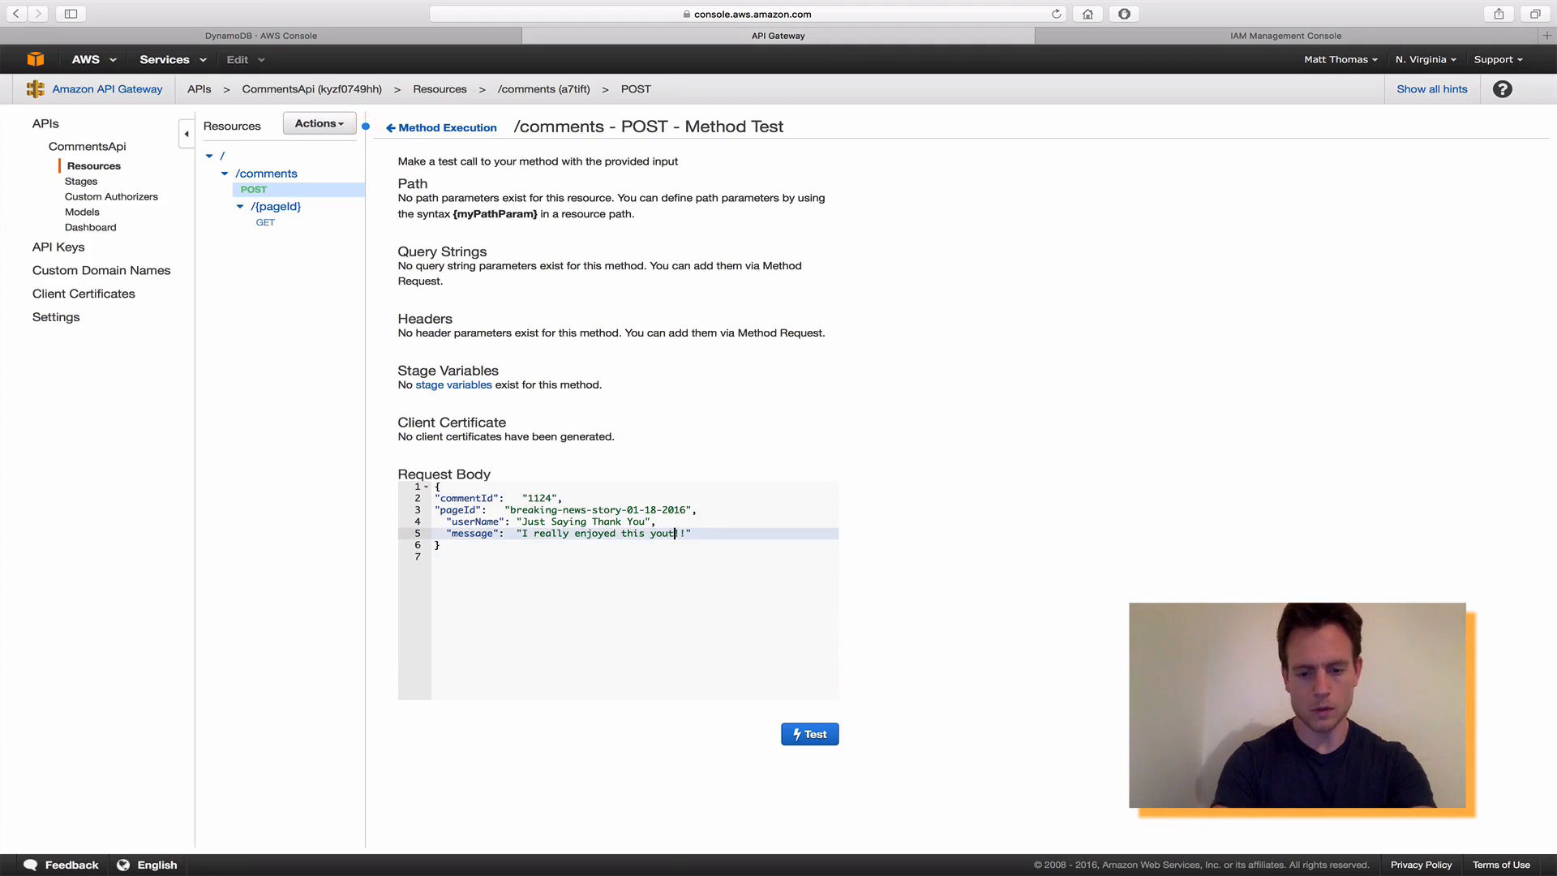
pyautogui.write('tube video')
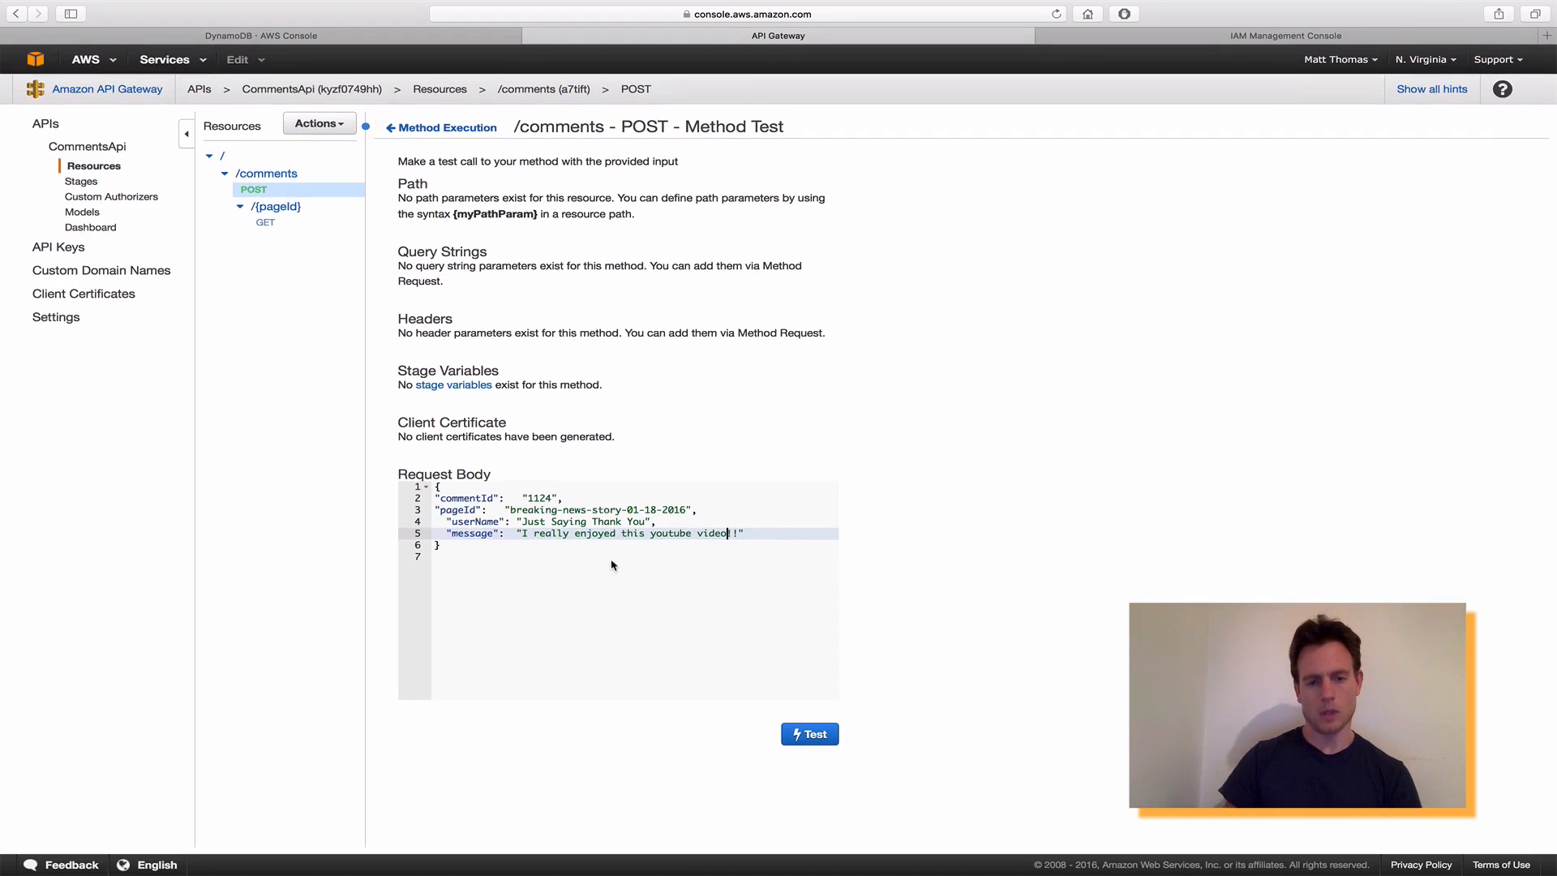
# Run the /comments POST method test and examine its response body and execution log.
pyautogui.click(809, 740)
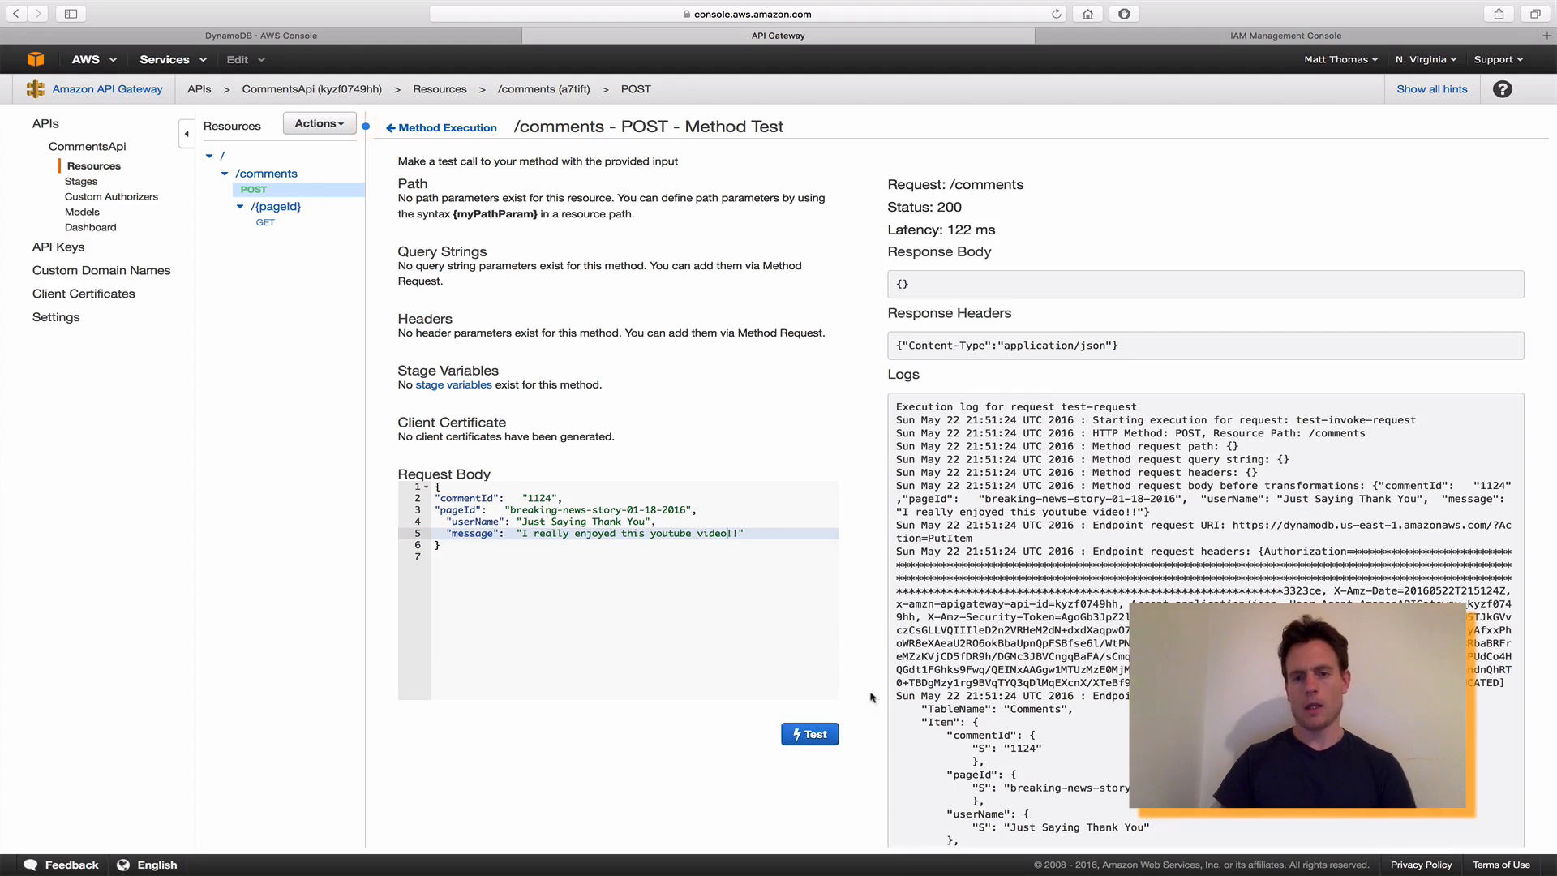
pyautogui.scroll(-4, 1025, 563)
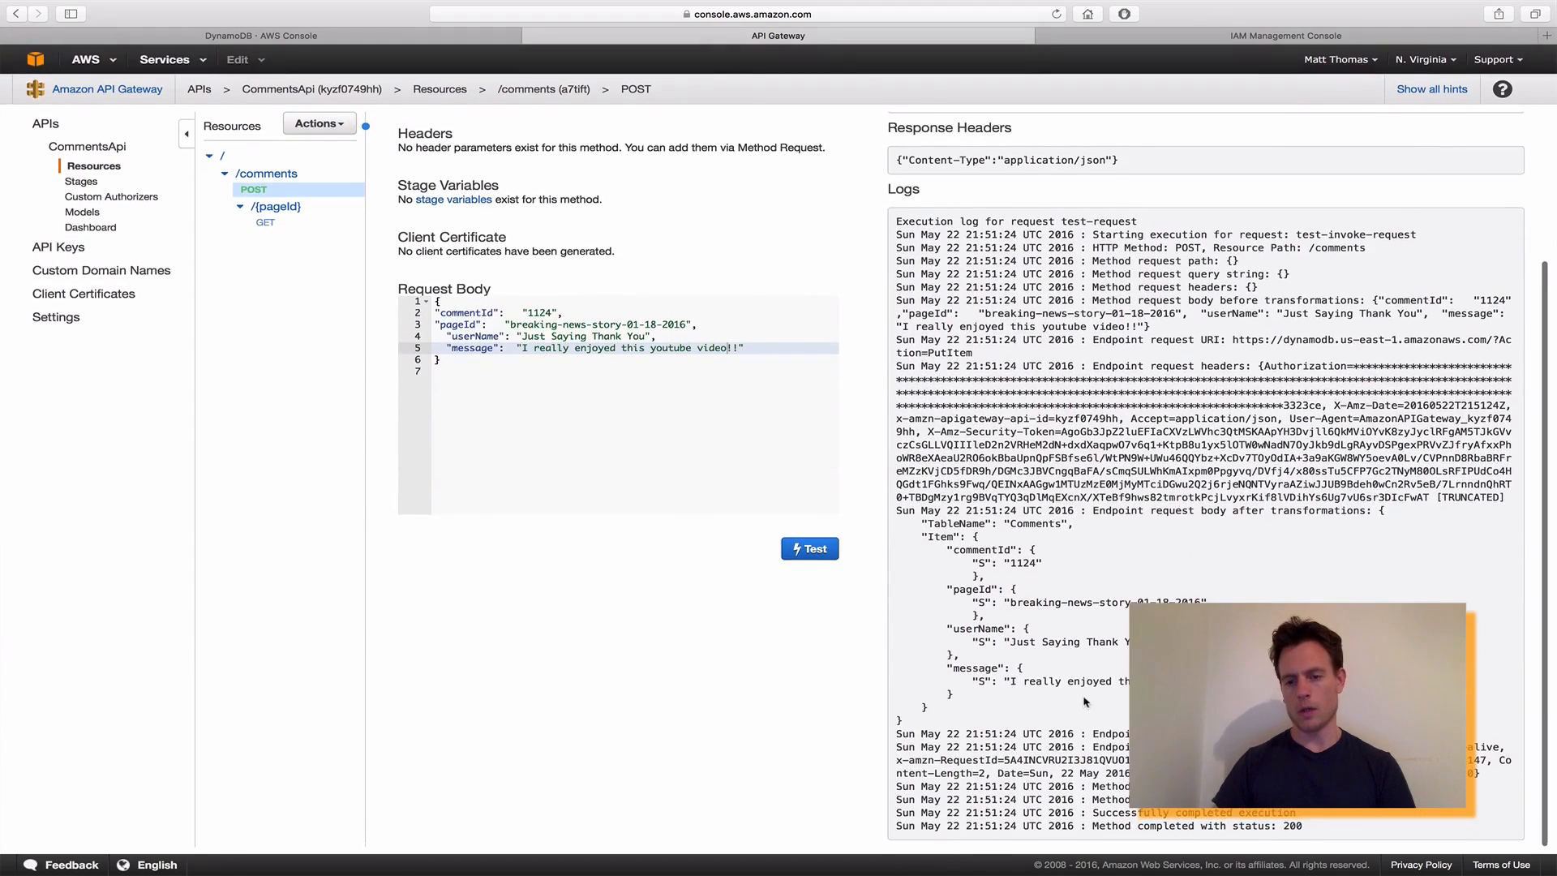
pyautogui.scroll(4, 1090, 692)
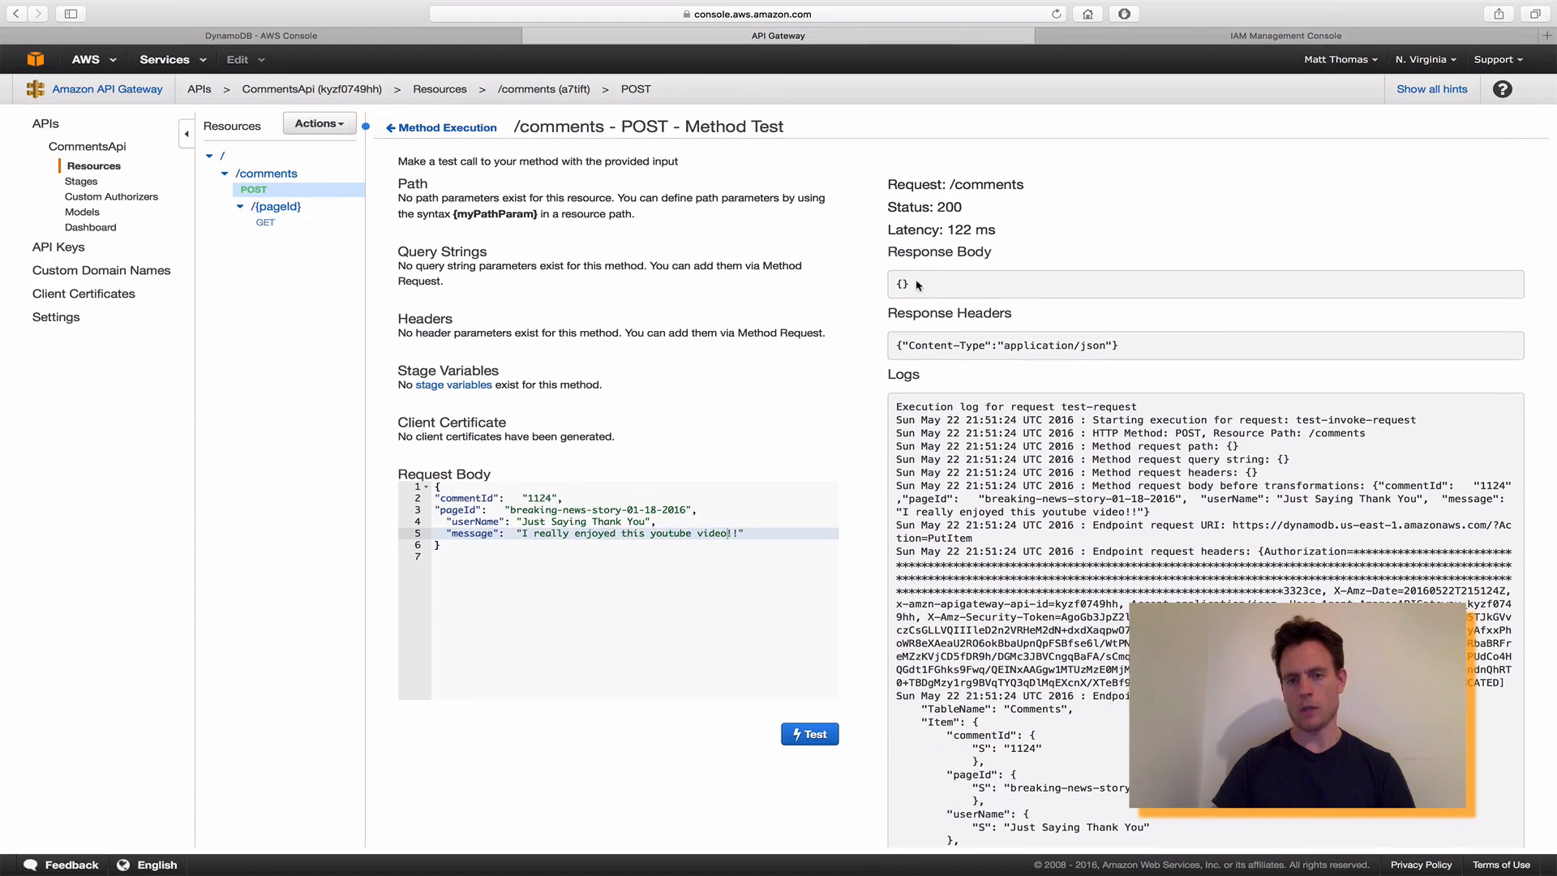
pyautogui.moveTo(919, 285); pyautogui.dragTo(884, 281)
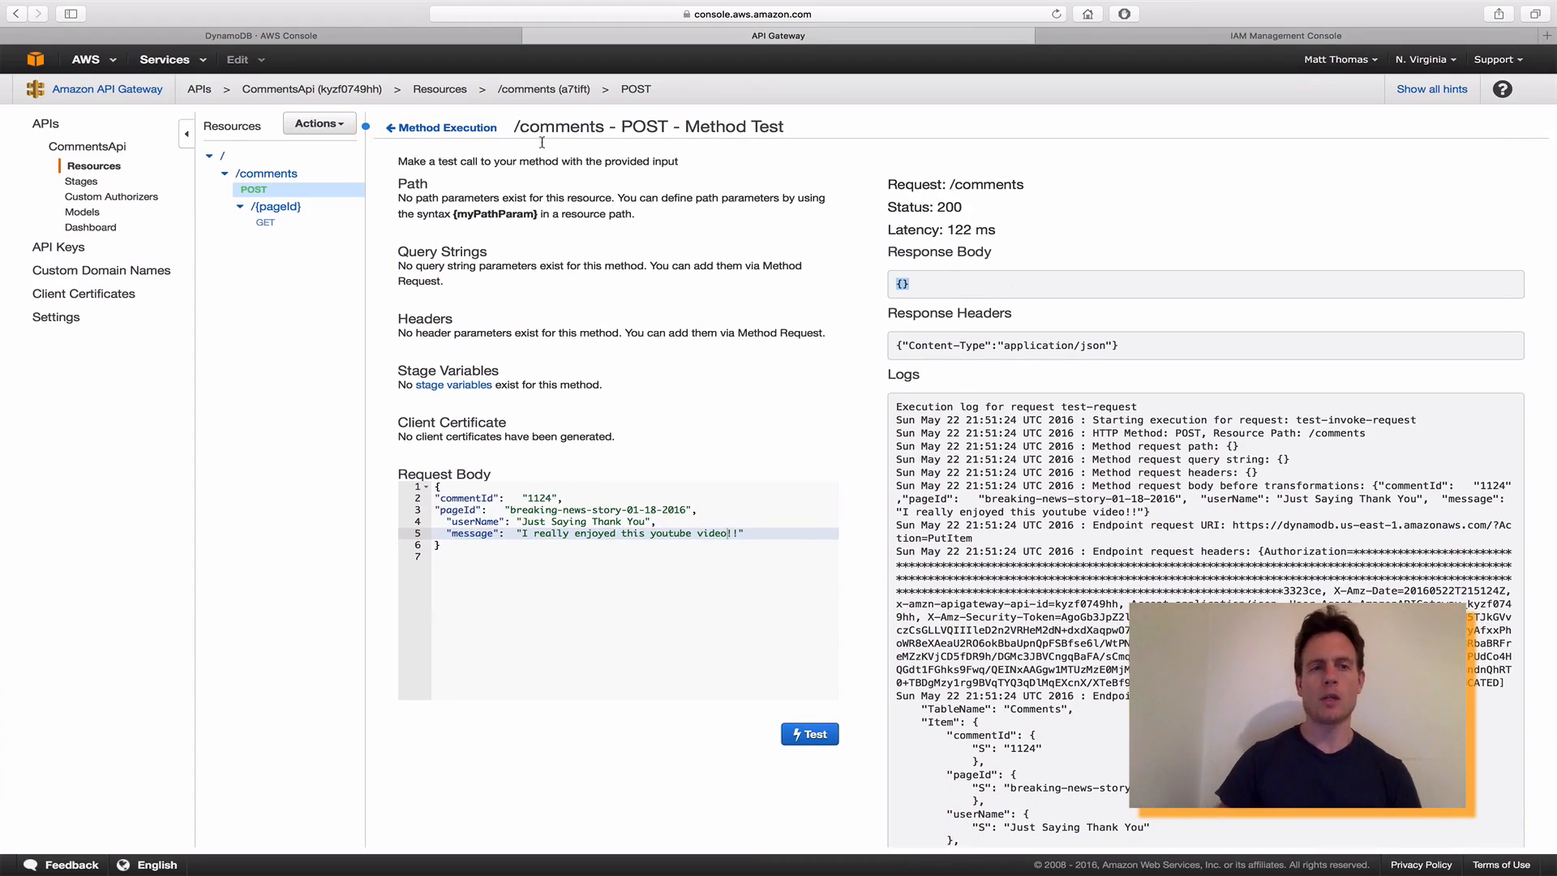
# Reload the DynamoDB Comments table, list its items and inspect the attributes of the item with commentId 1124.
pyautogui.click(273, 39)
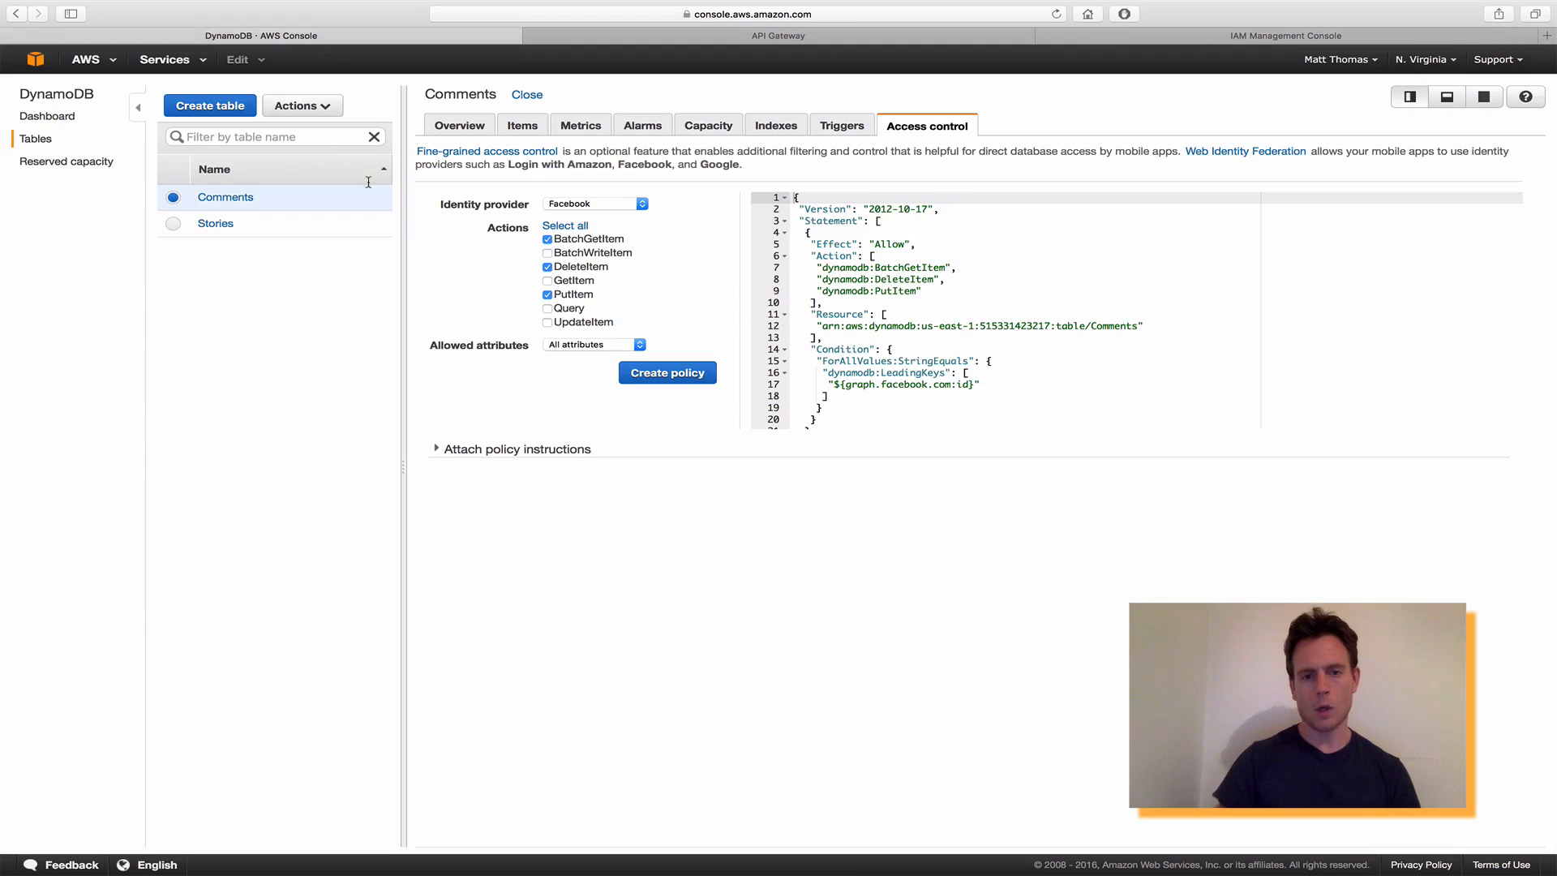
pyautogui.click(522, 126)
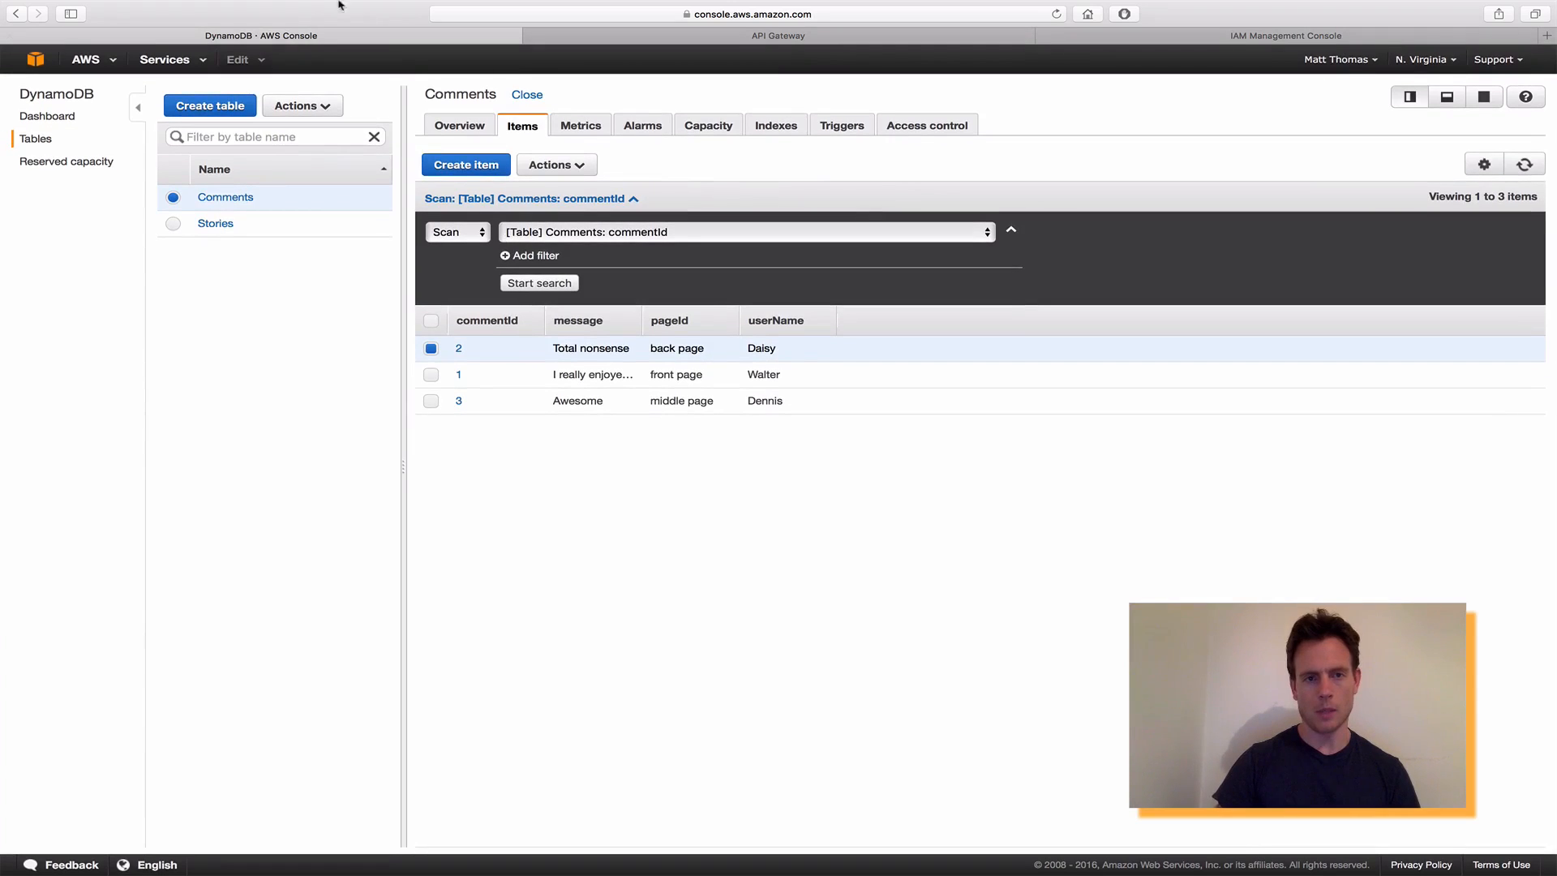
pyautogui.click(1057, 15)
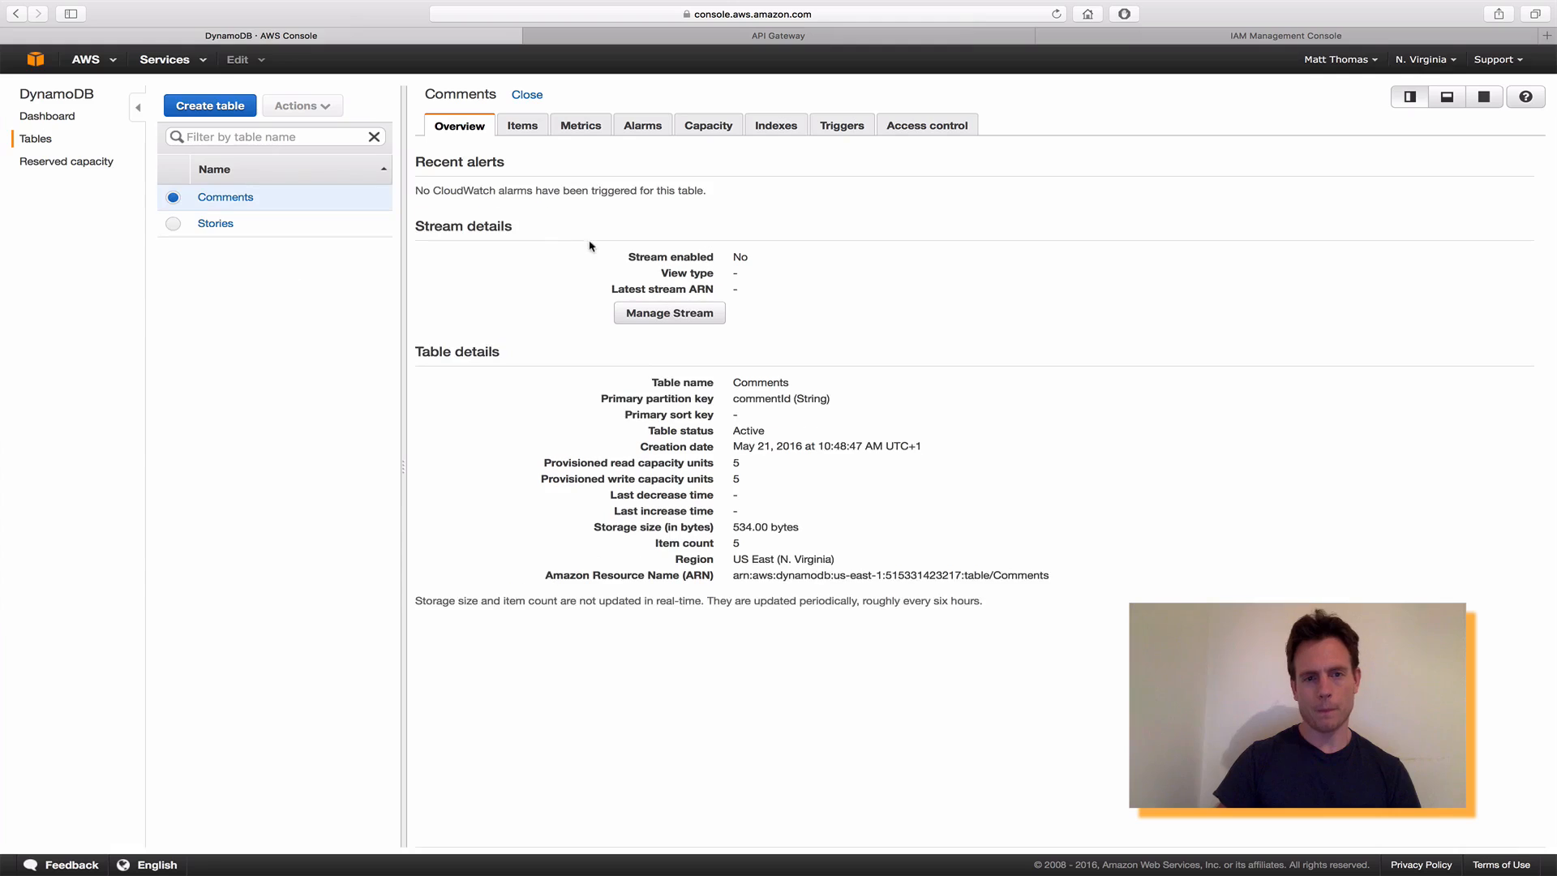
pyautogui.click(525, 127)
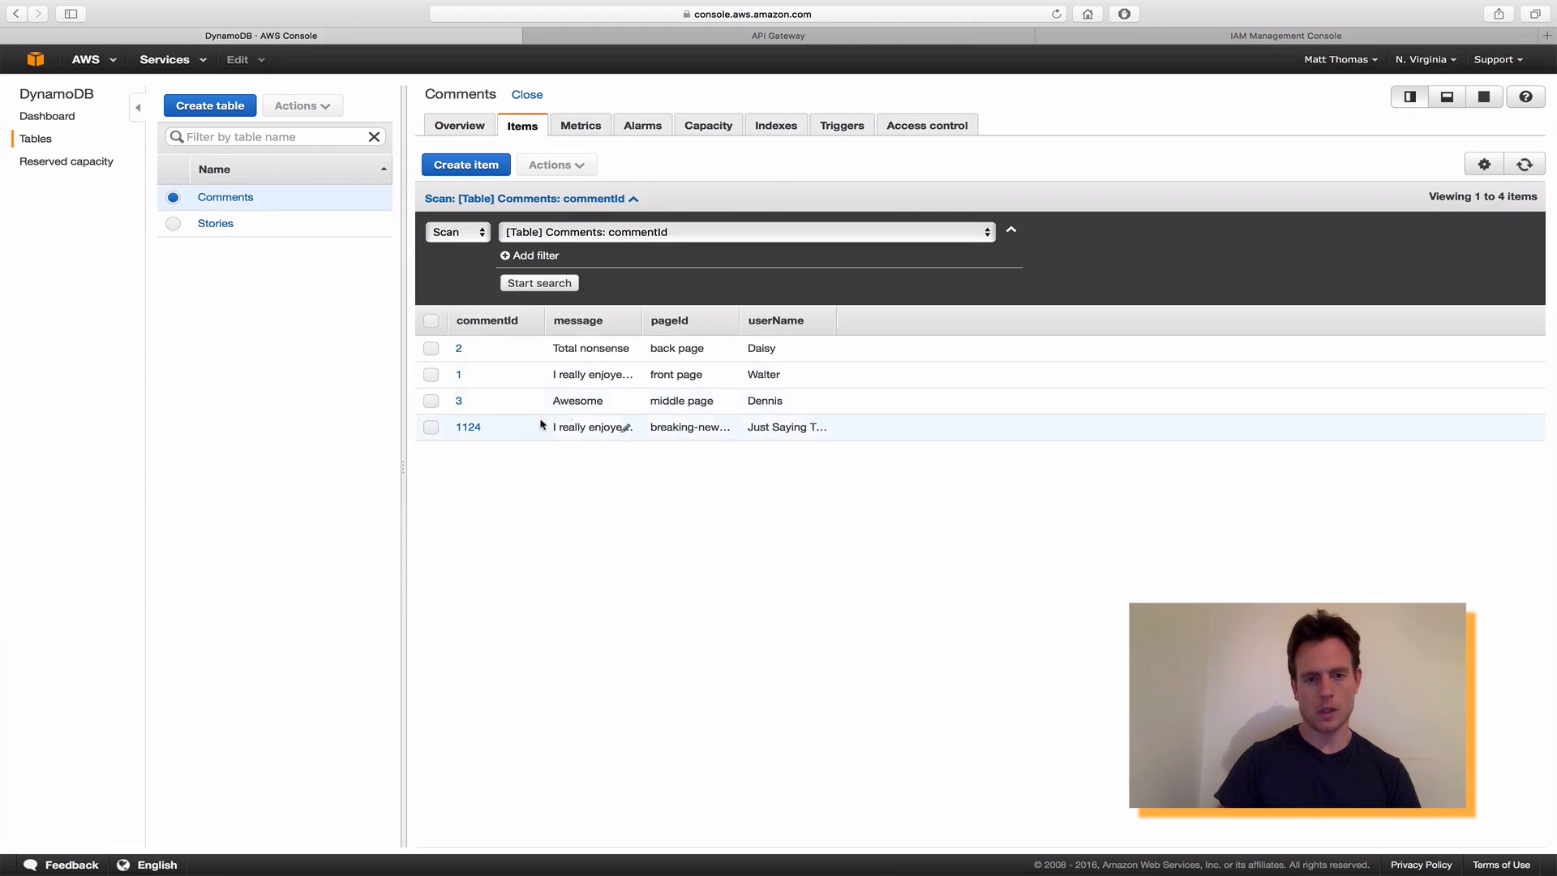
pyautogui.click(468, 430)
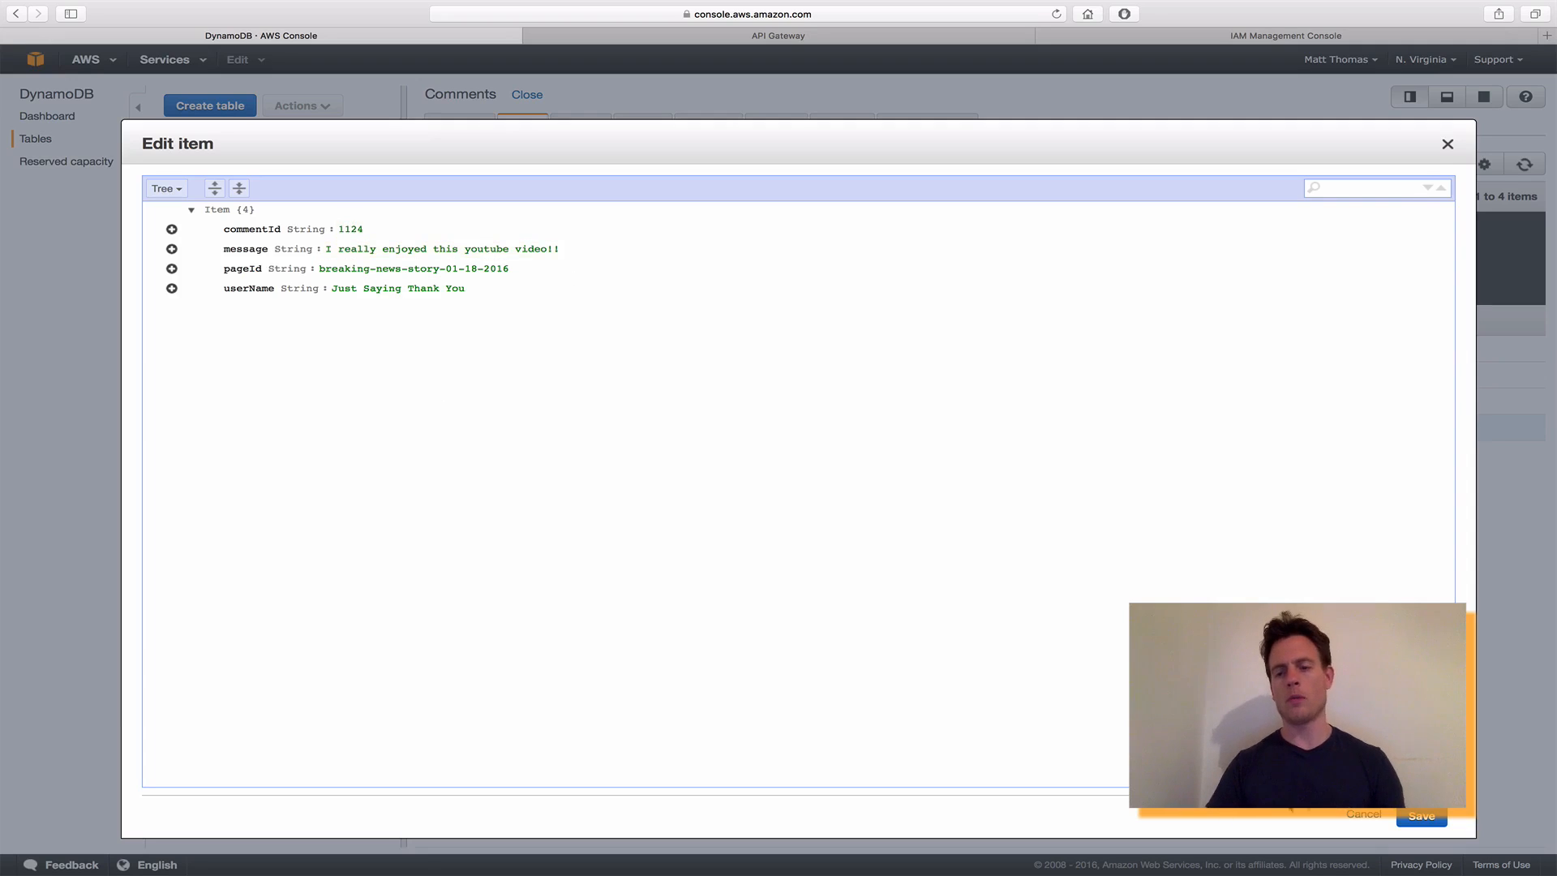
pyautogui.click(1424, 818)
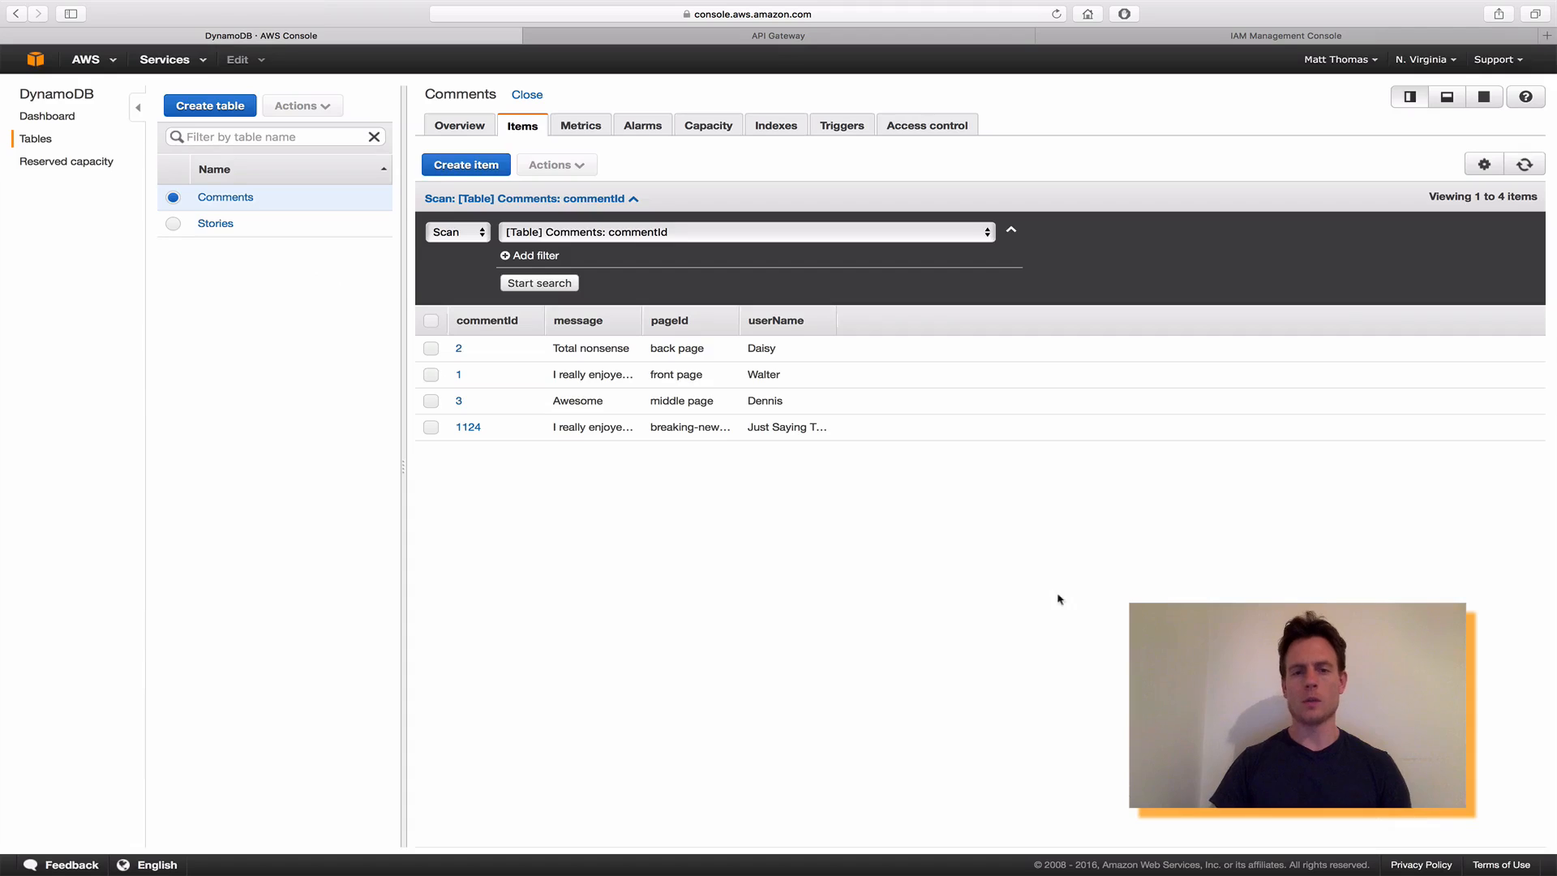
# Revisit the API Gateway test response, switch to IAM and open the Comments_PutItem policy document.
pyautogui.click(884, 37)
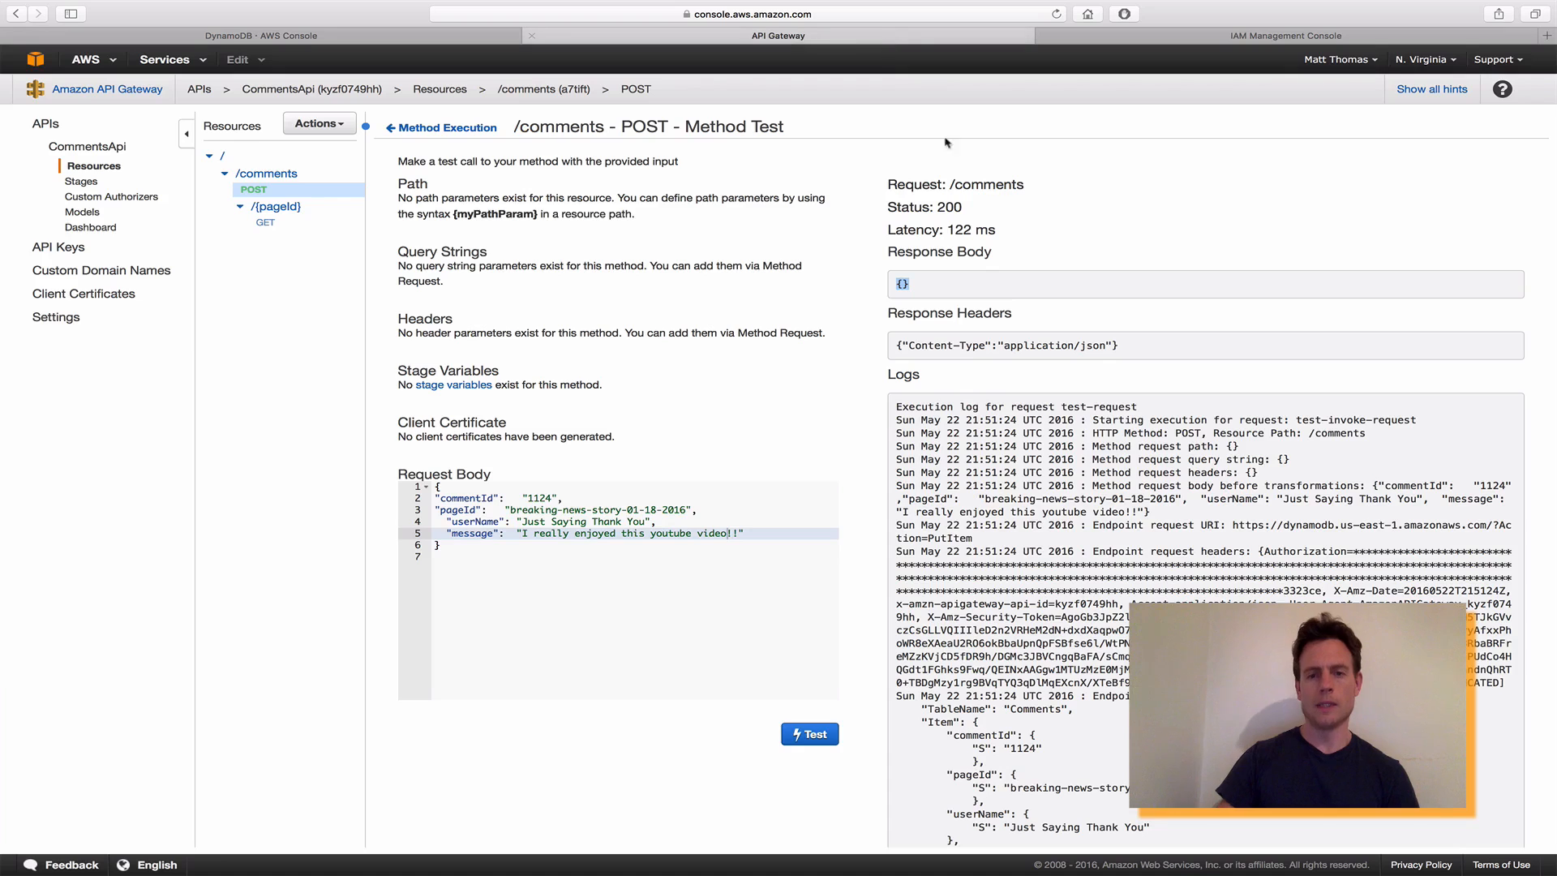
pyautogui.scroll(2, 1100, 481)
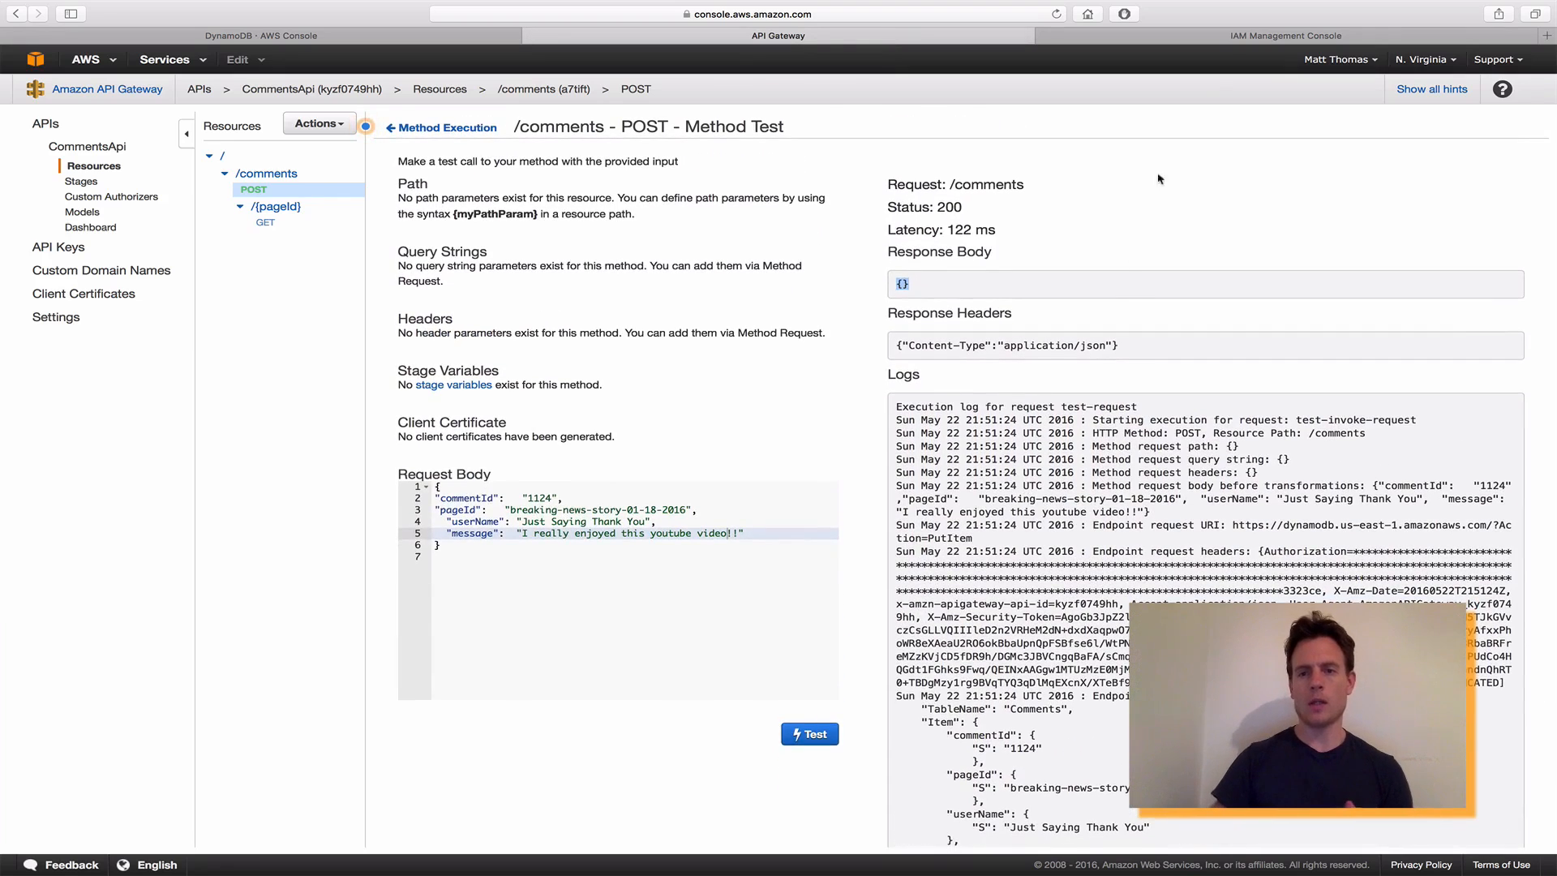
pyautogui.click(1233, 40)
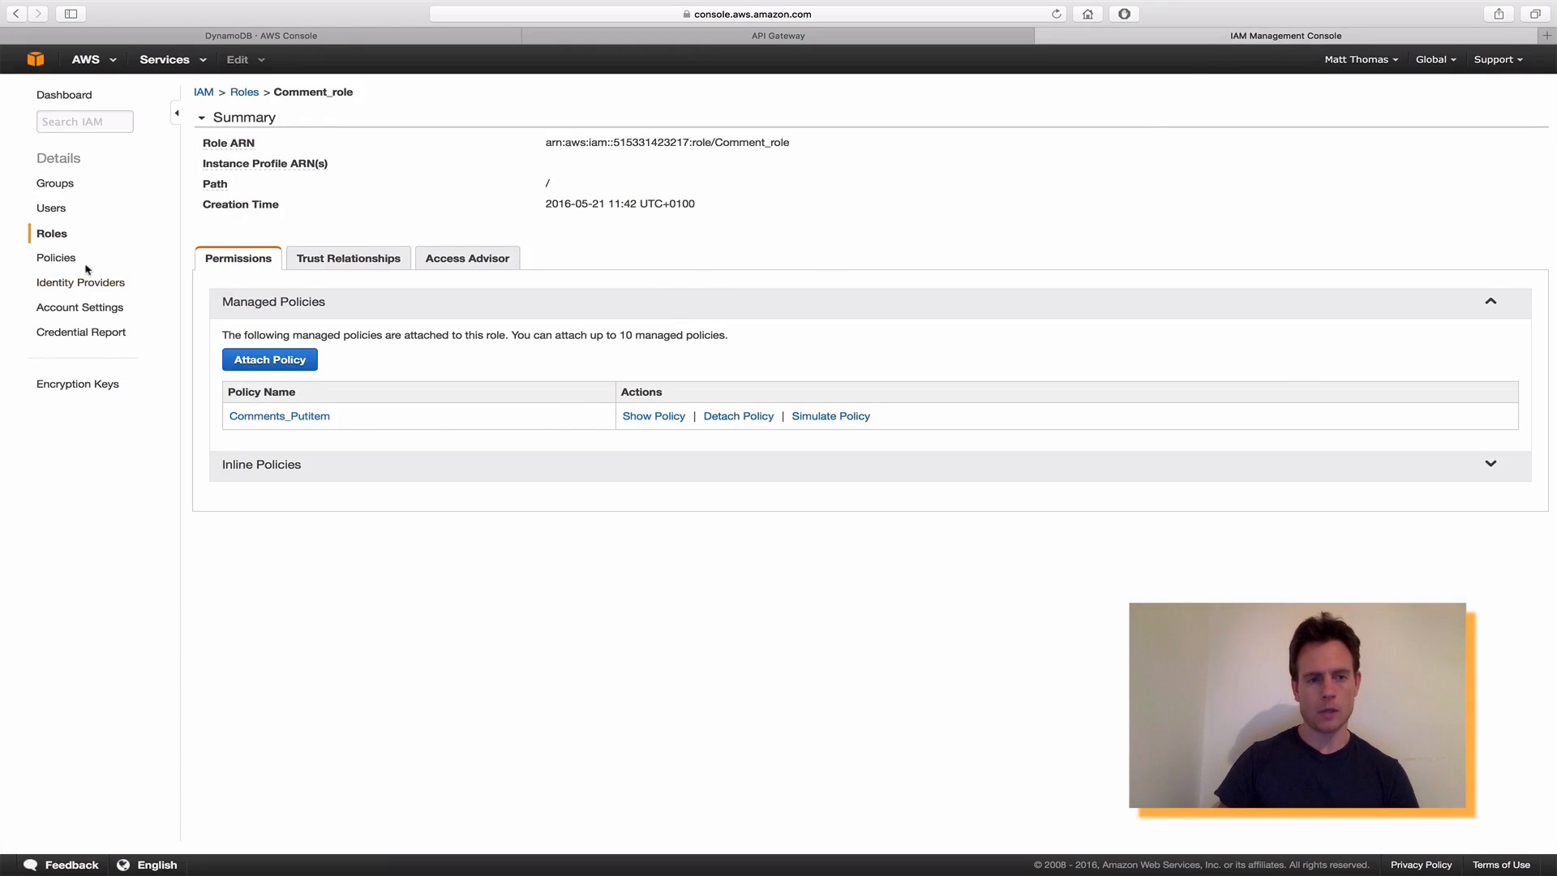
pyautogui.click(56, 260)
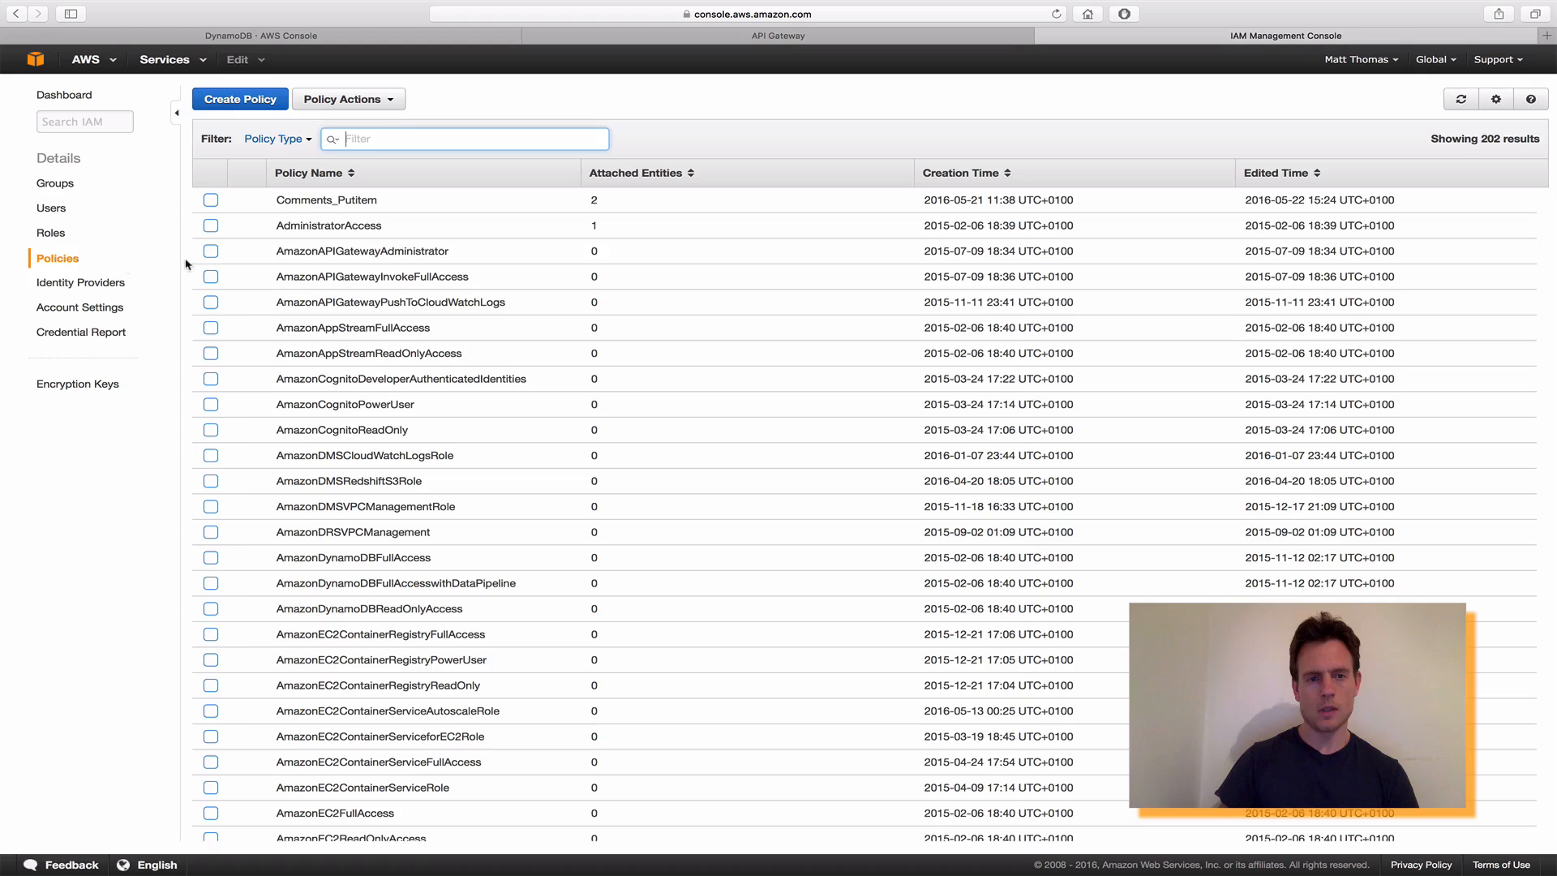
pyautogui.click(321, 201)
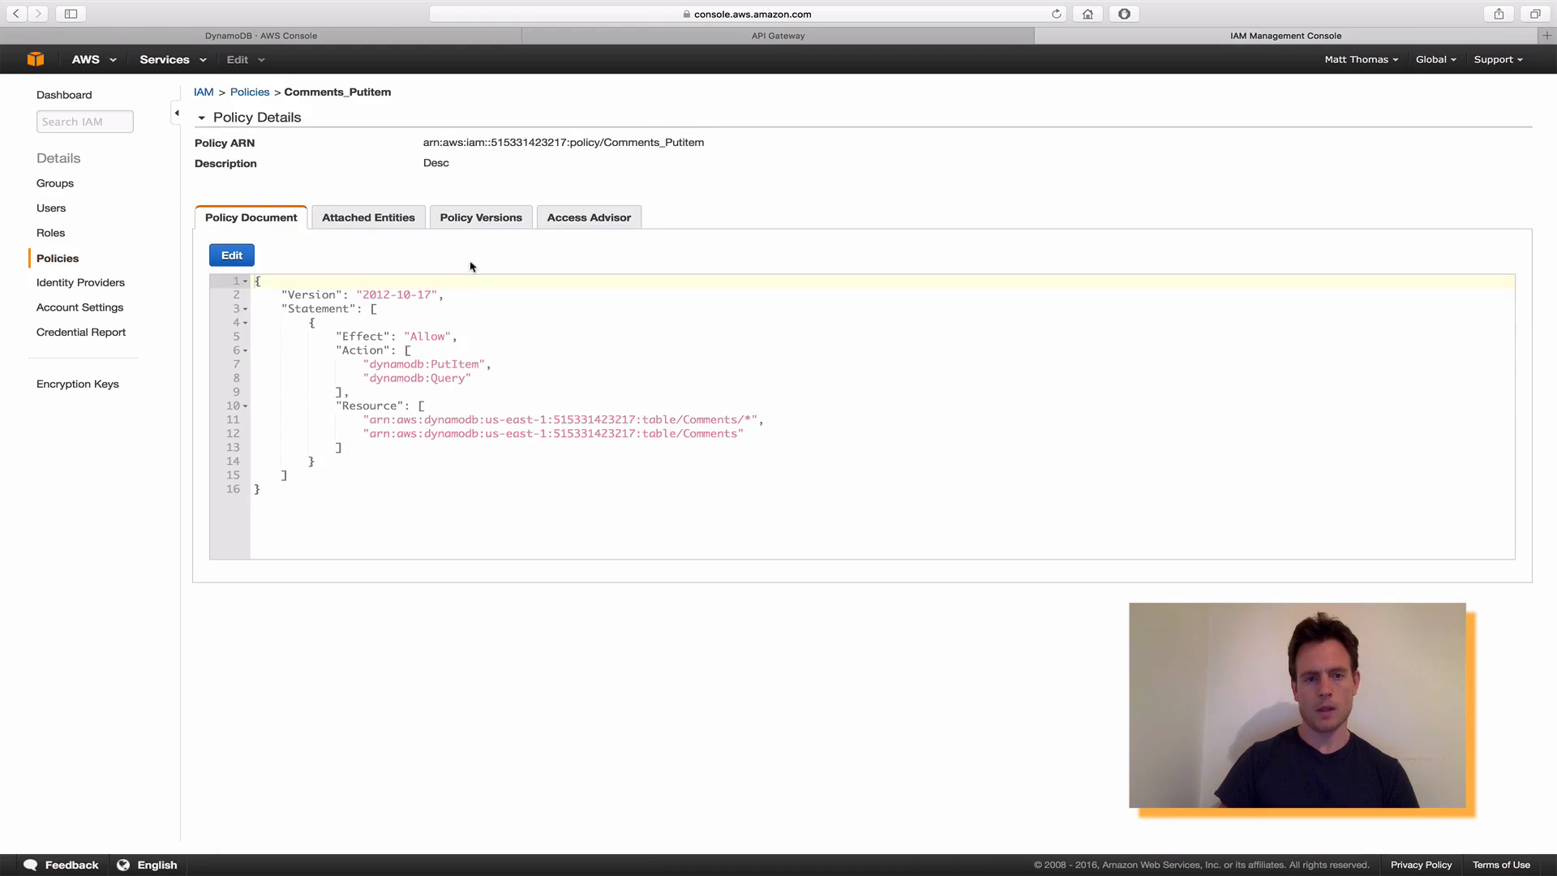
# Examine the two Comments table ARNs in the Resource section of the policy document.
pyautogui.click(365, 424)
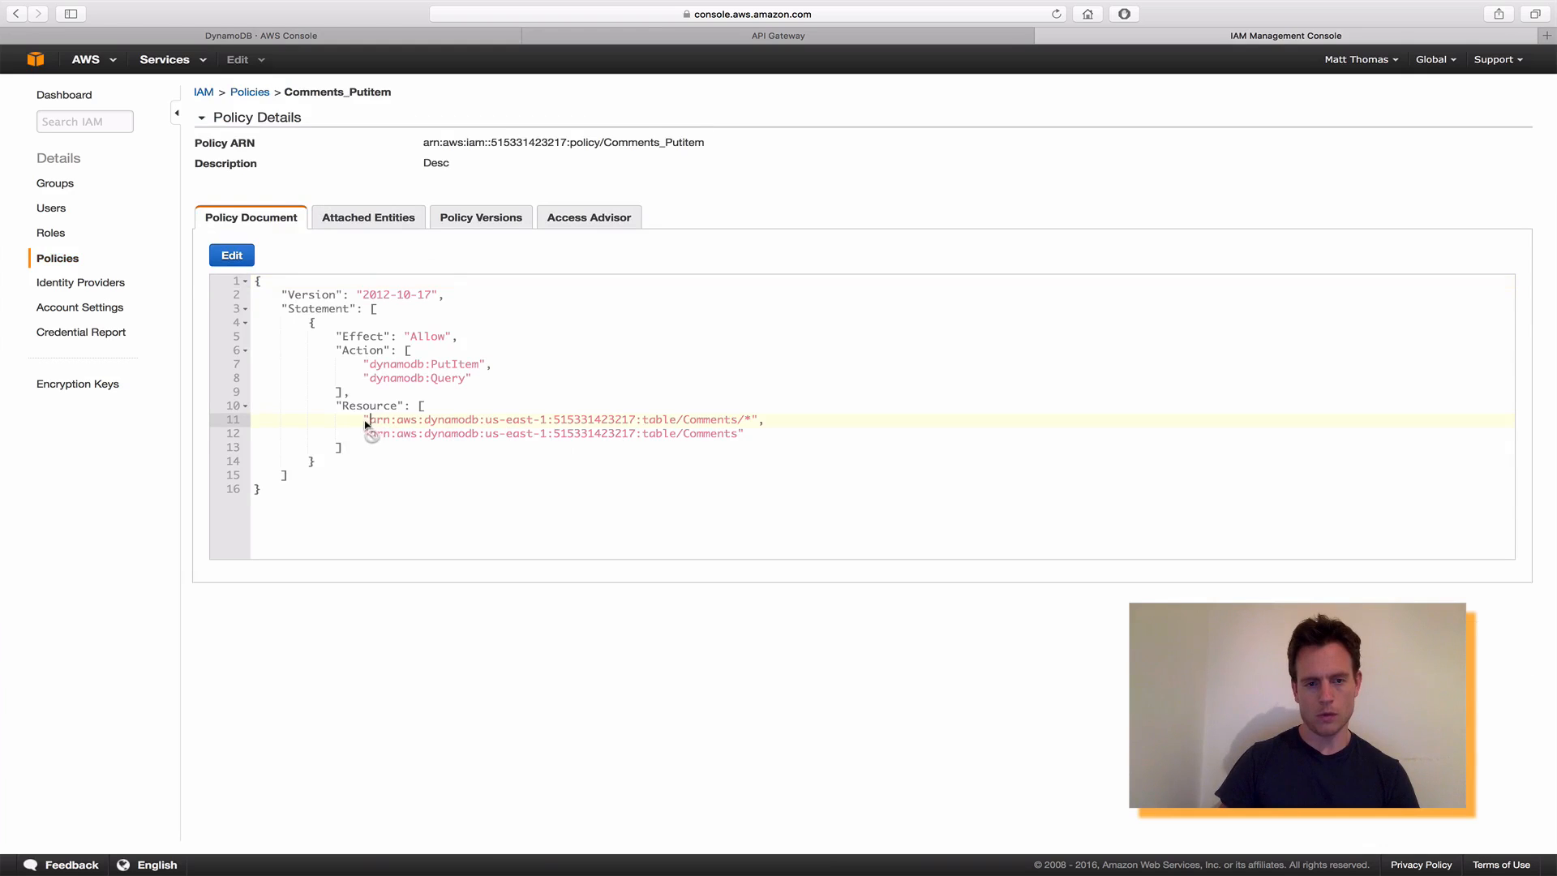
pyautogui.moveTo(365, 421); pyautogui.dragTo(576, 421)
pyautogui.click(721, 419)
pyautogui.click(733, 419)
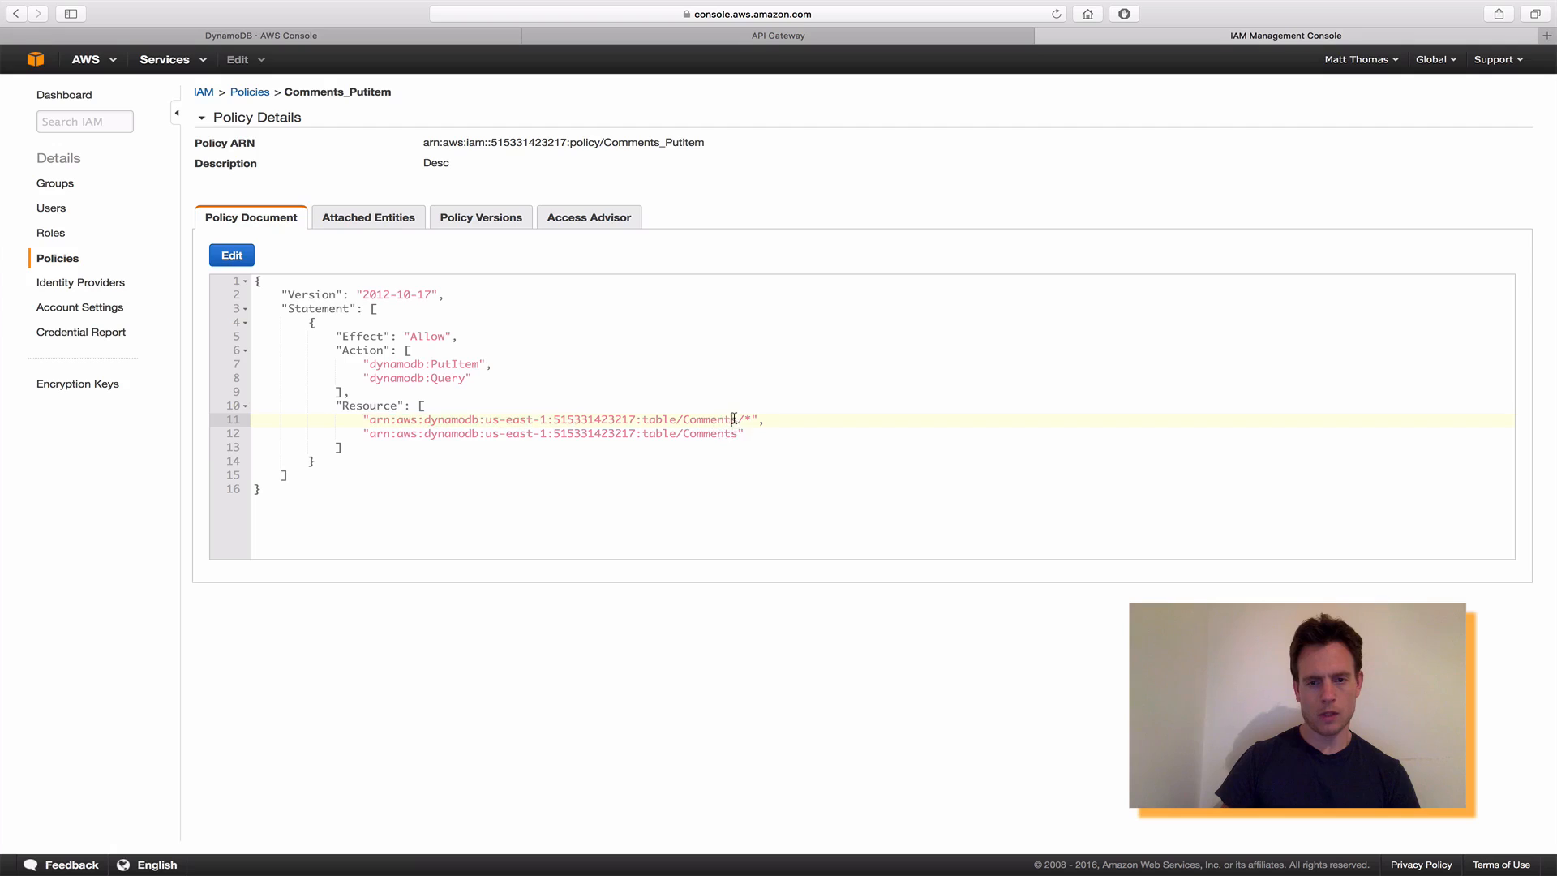
pyautogui.press('Right')
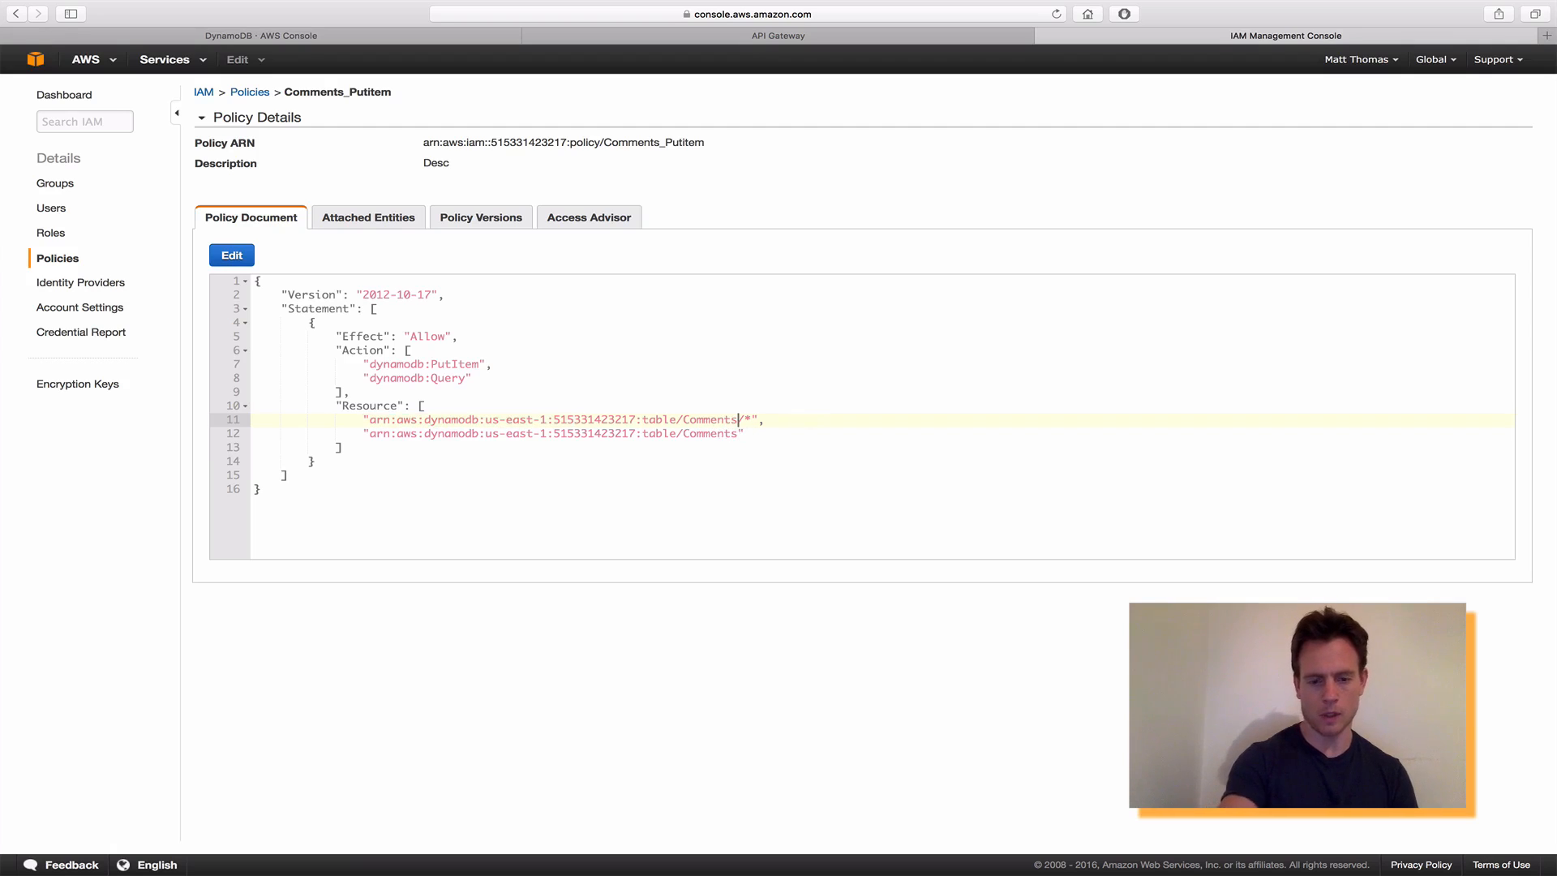
pyautogui.press('Down')
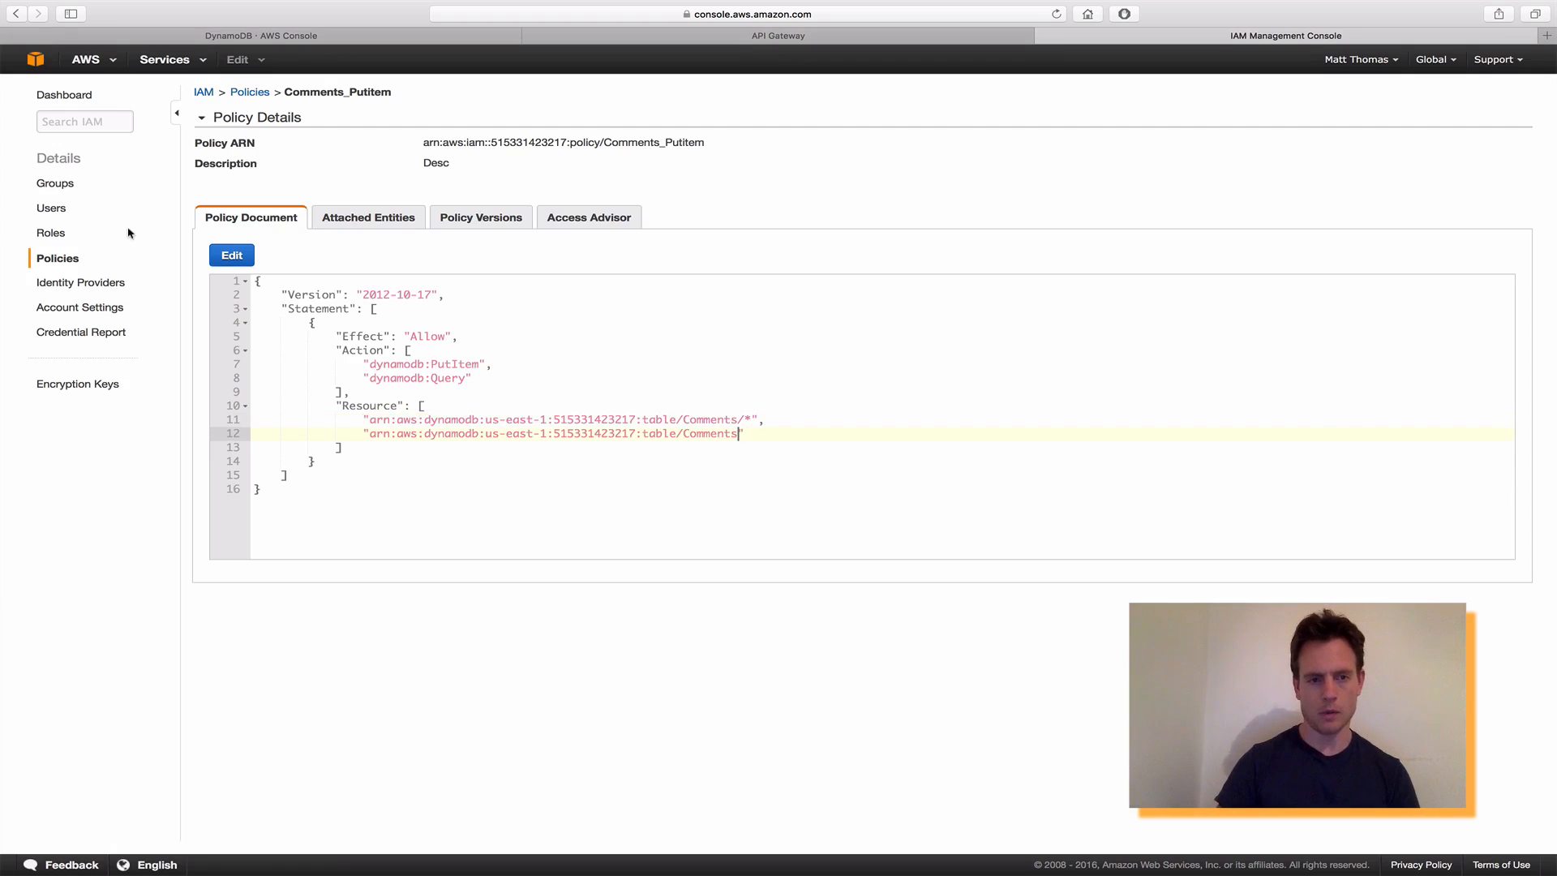
# Change the table name in the second Resource ARN to Commentsdd, validate the policy and try to save it as the default version.
pyautogui.click(231, 255)
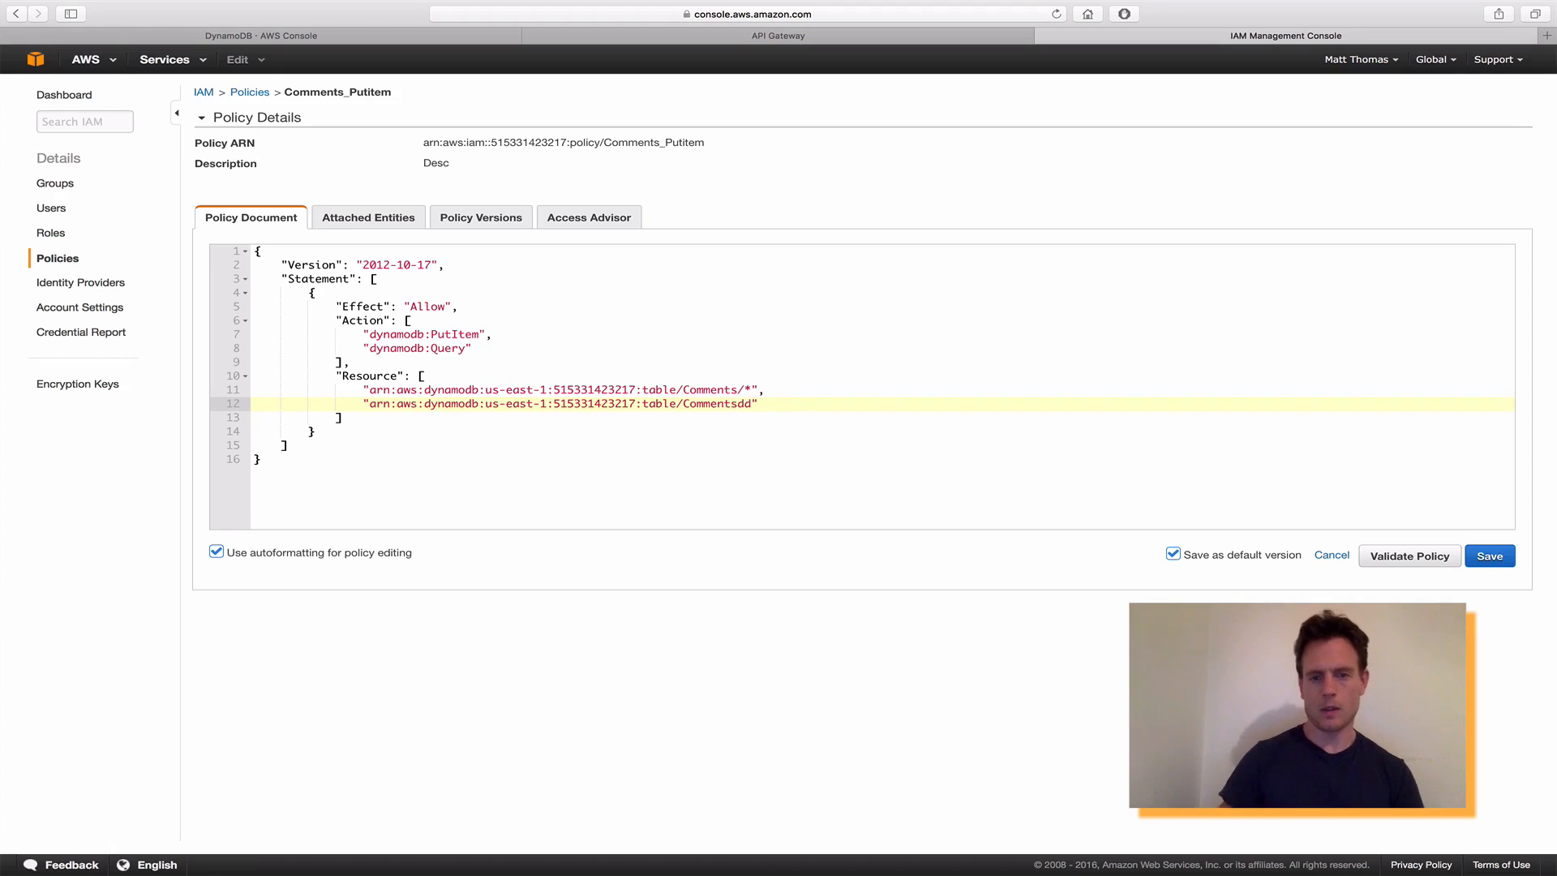
pyautogui.click(1397, 559)
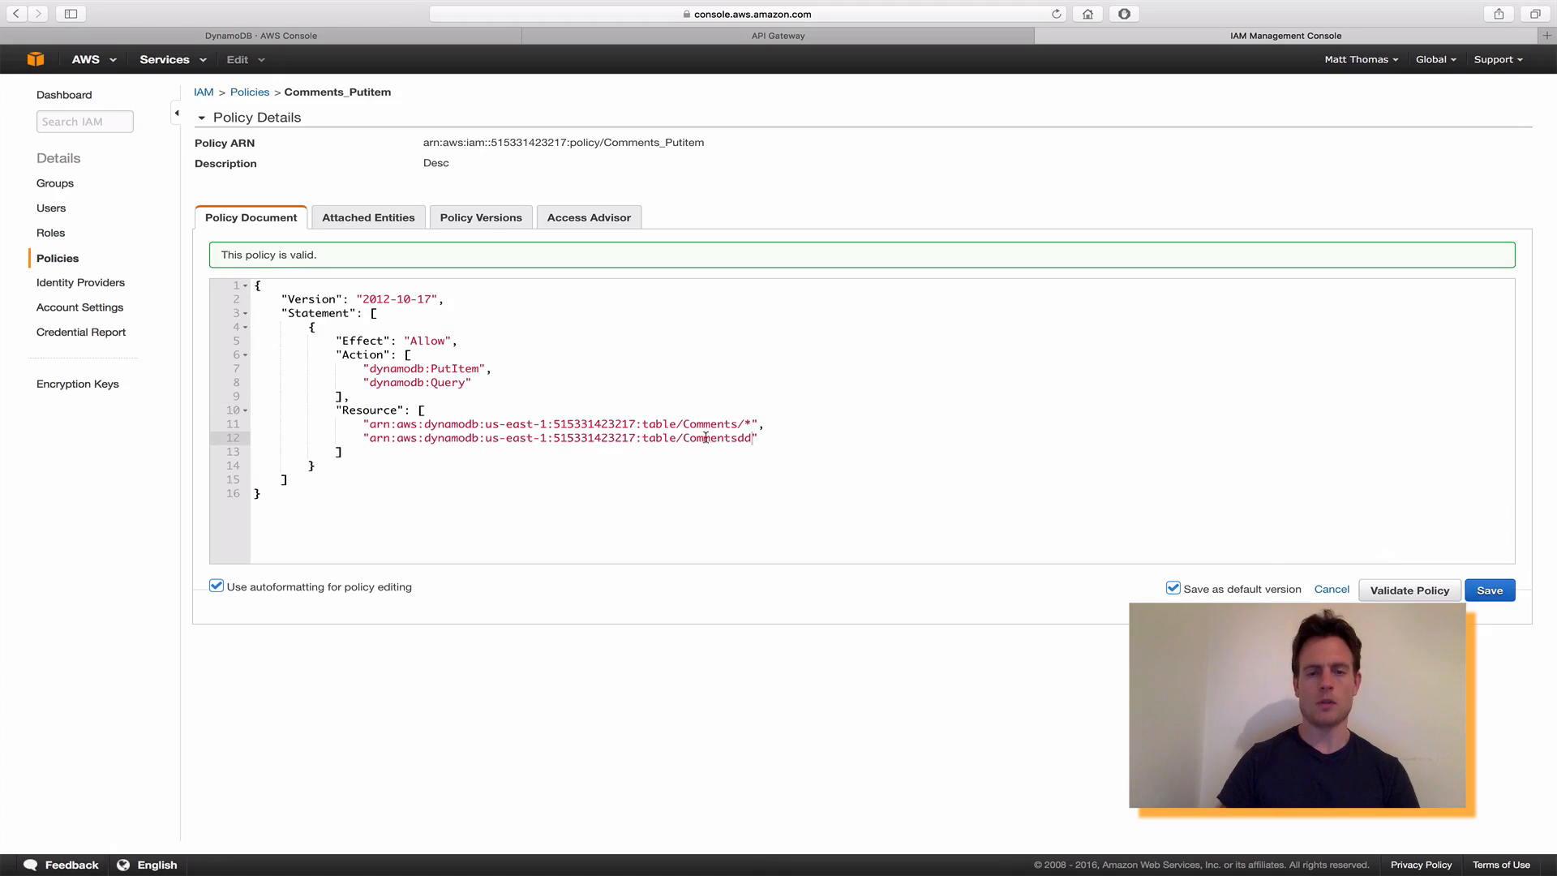
pyautogui.click(1489, 590)
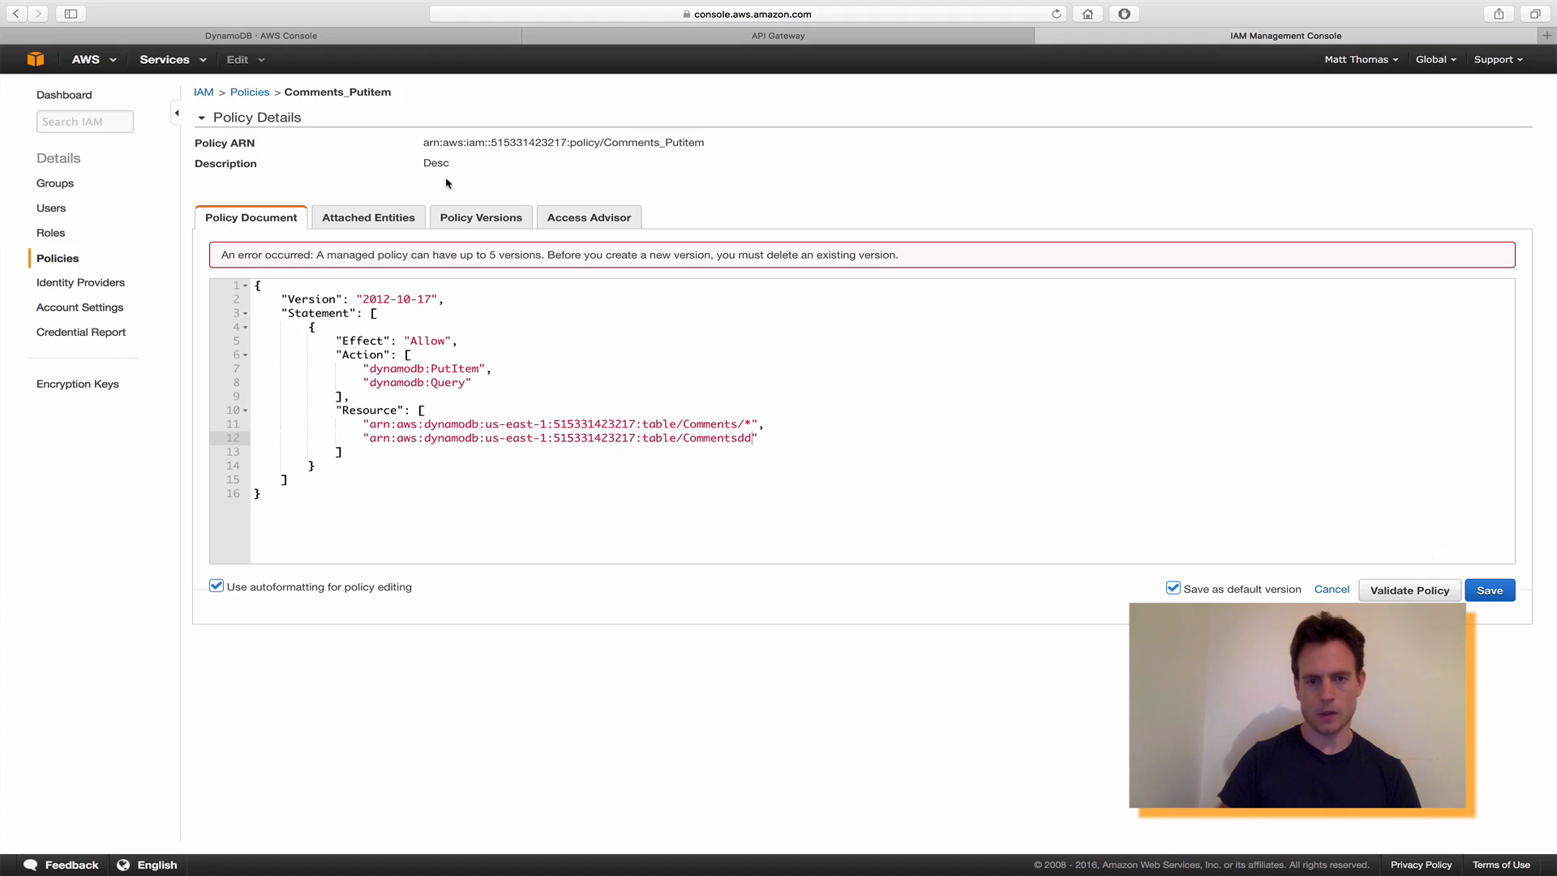
# Delete versions 10, 11 and 12 of the Comments_PutItem policy.
pyautogui.click(477, 220)
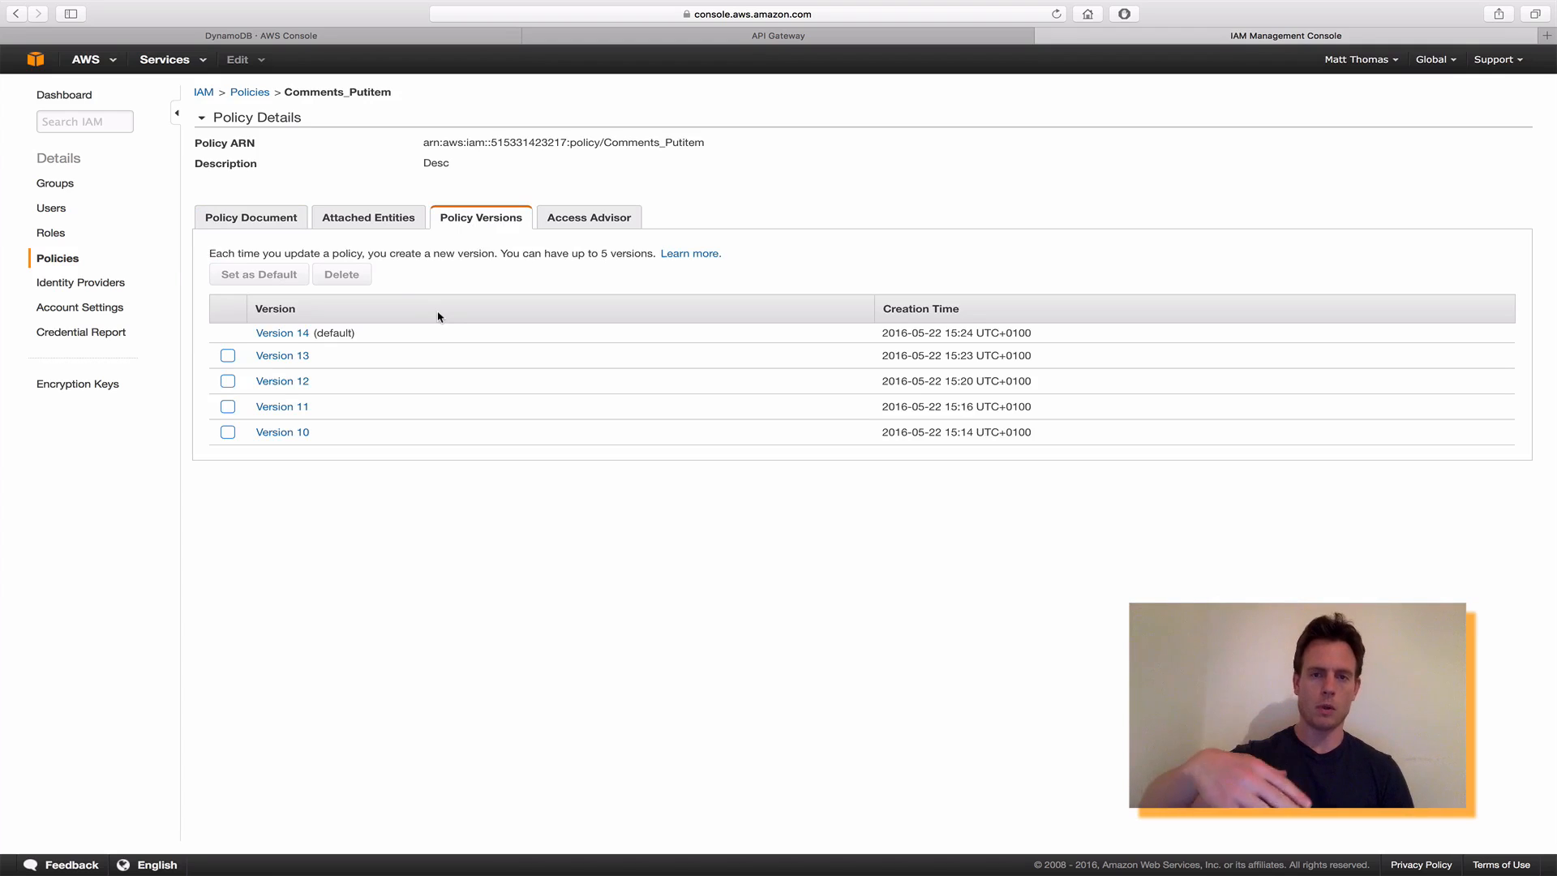
pyautogui.click(234, 381)
pyautogui.click(229, 406)
pyautogui.click(228, 433)
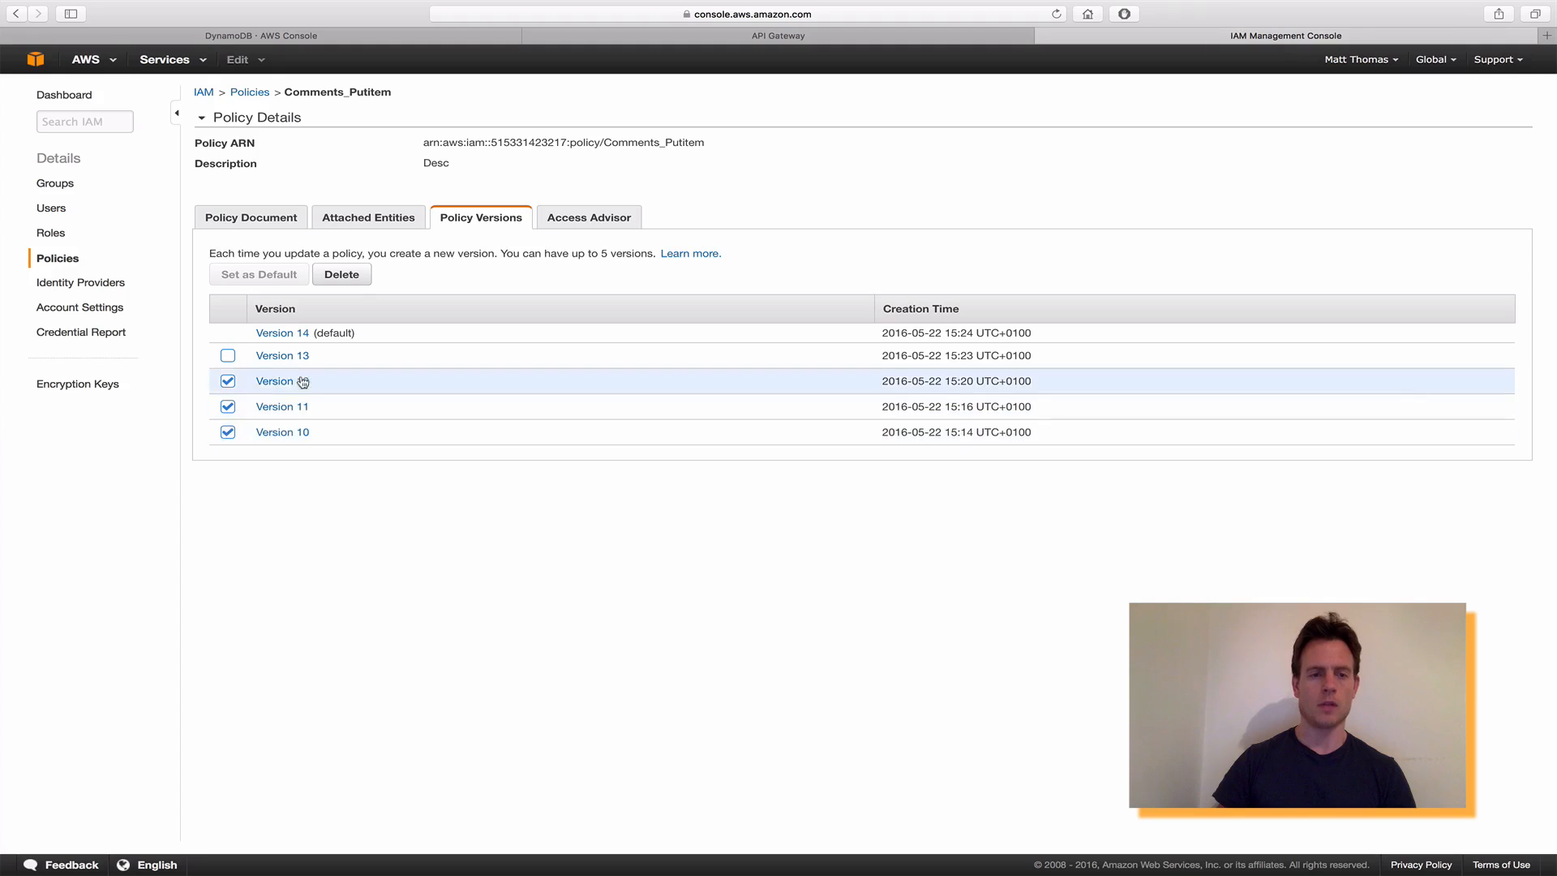
pyautogui.click(339, 276)
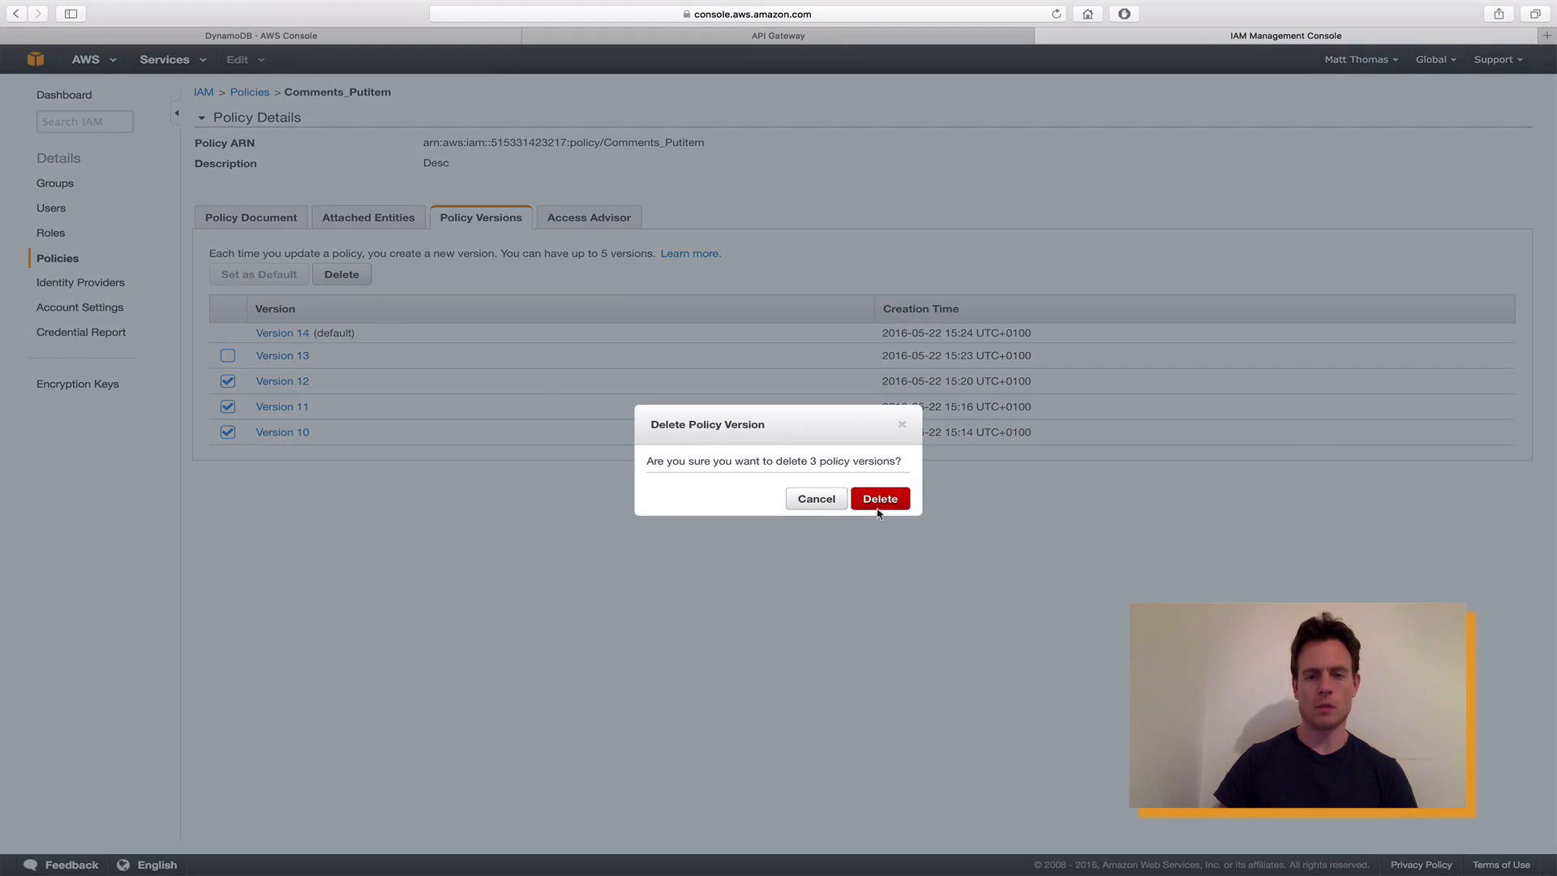
pyautogui.click(877, 507)
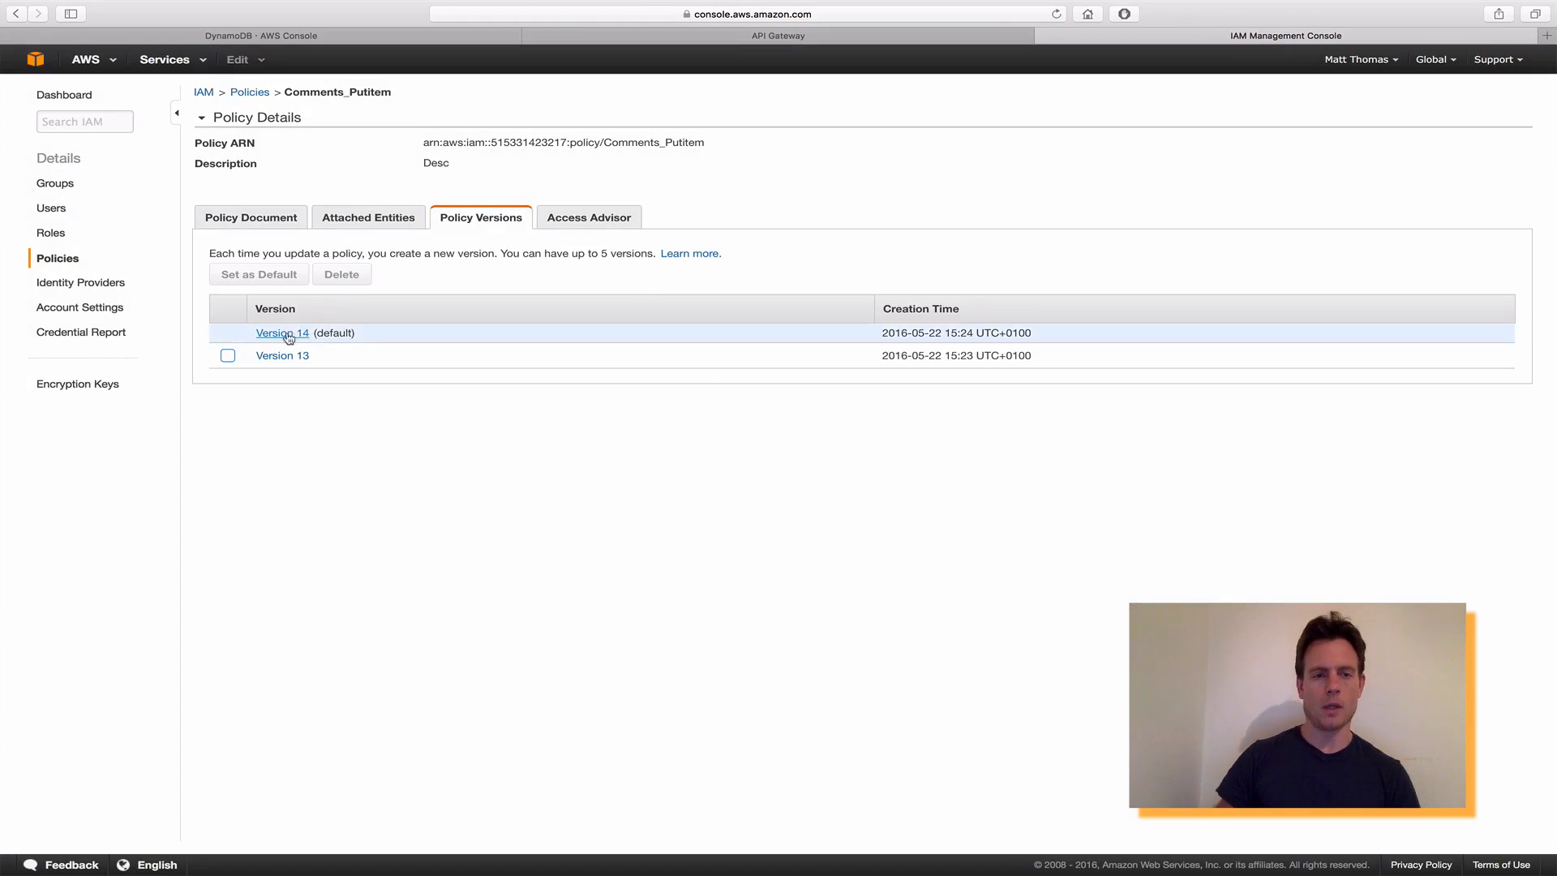
# Review the default Version 14 policy, return to the edited policy document and validate it again.
pyautogui.click(285, 333)
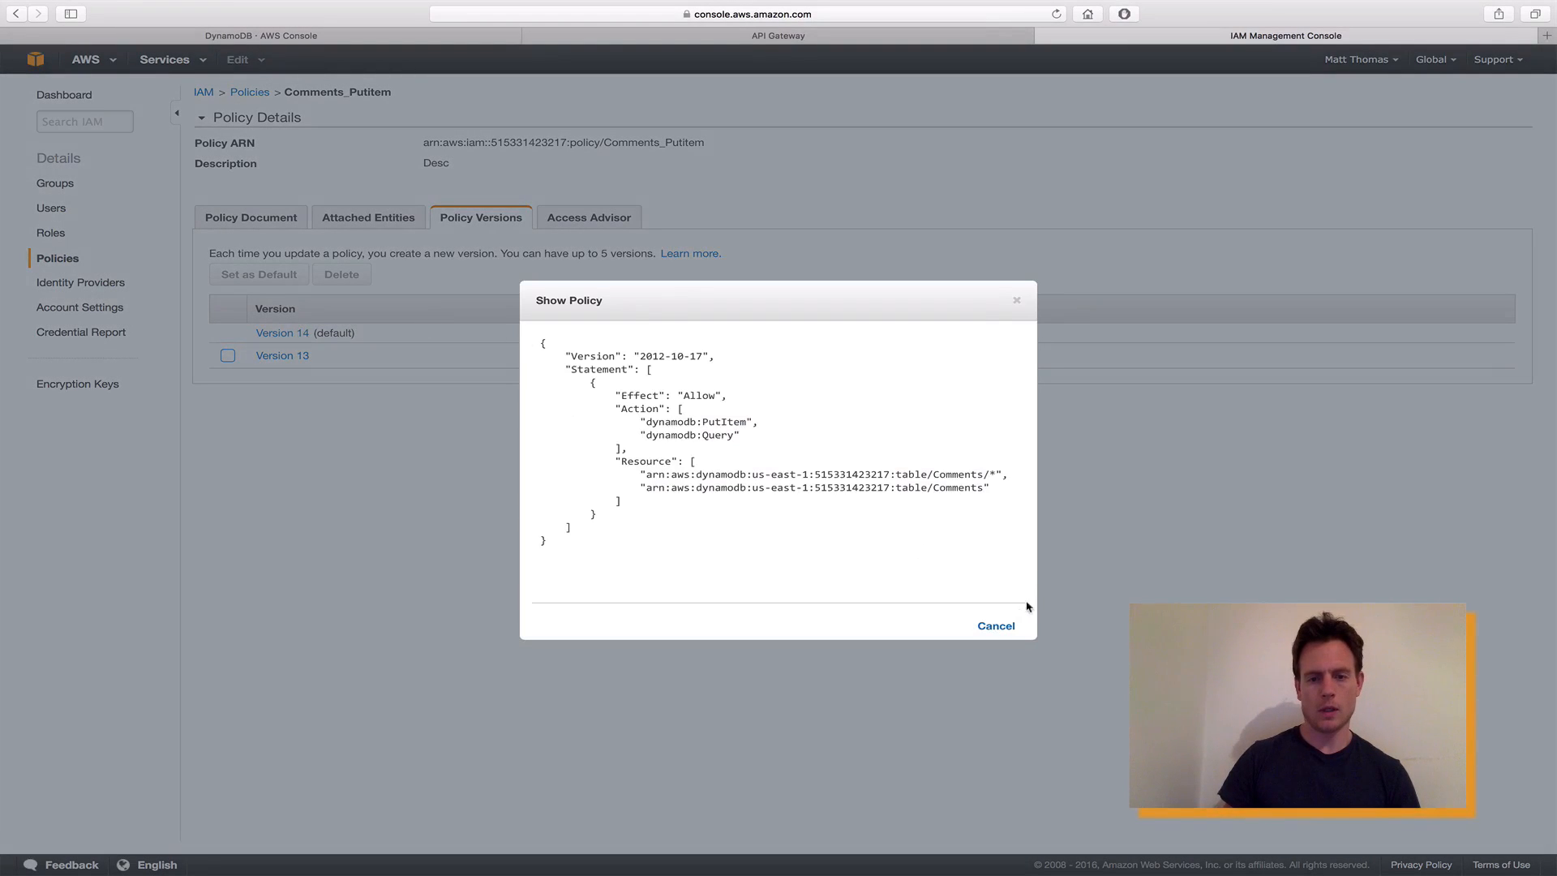
pyautogui.click(997, 626)
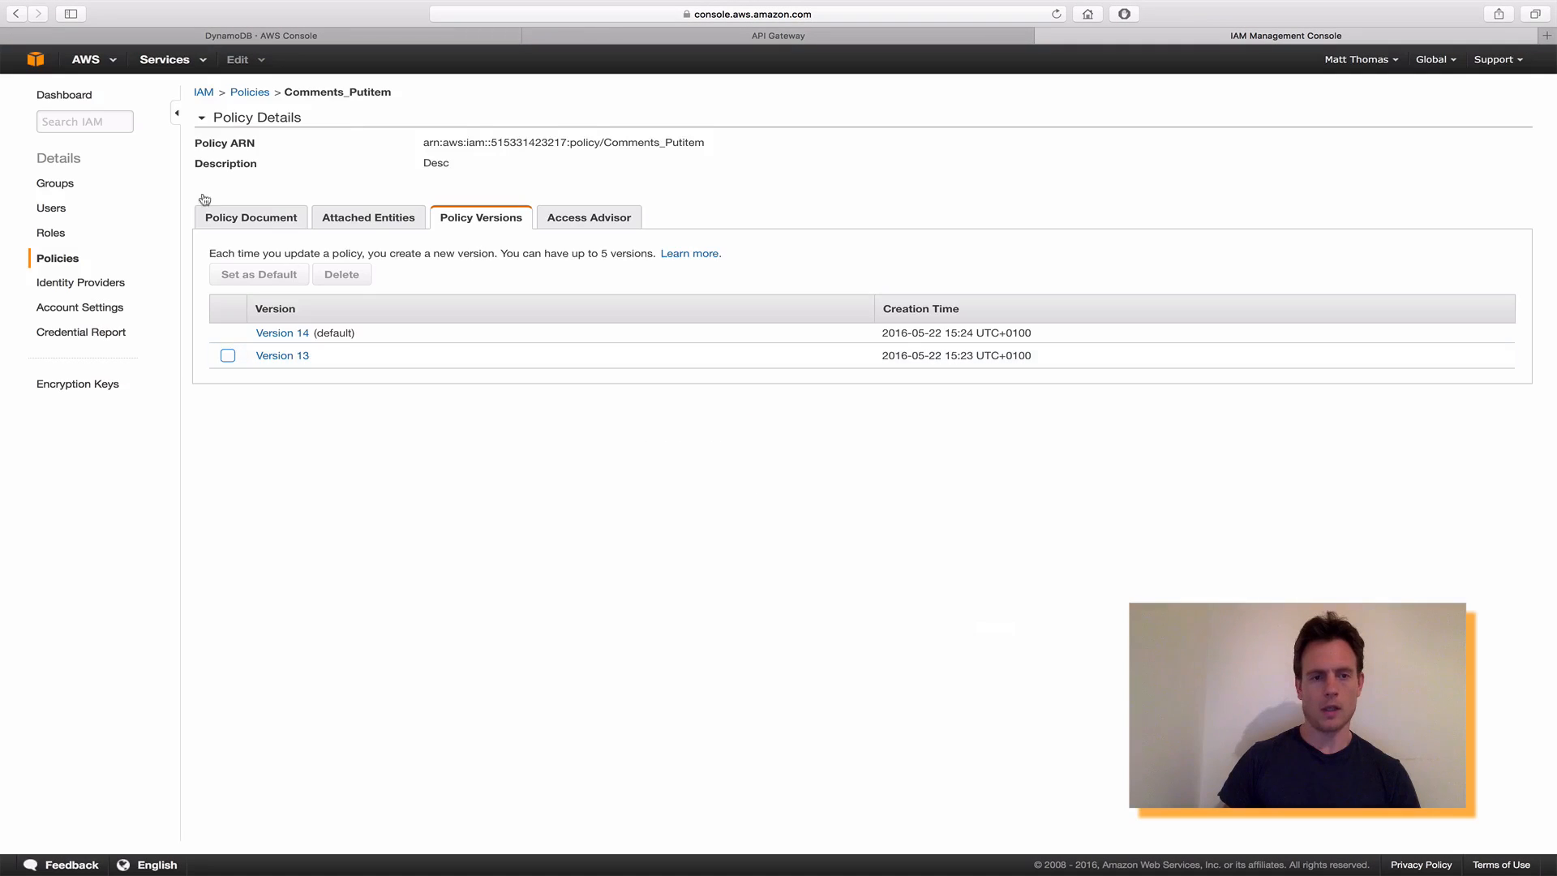
pyautogui.click(269, 219)
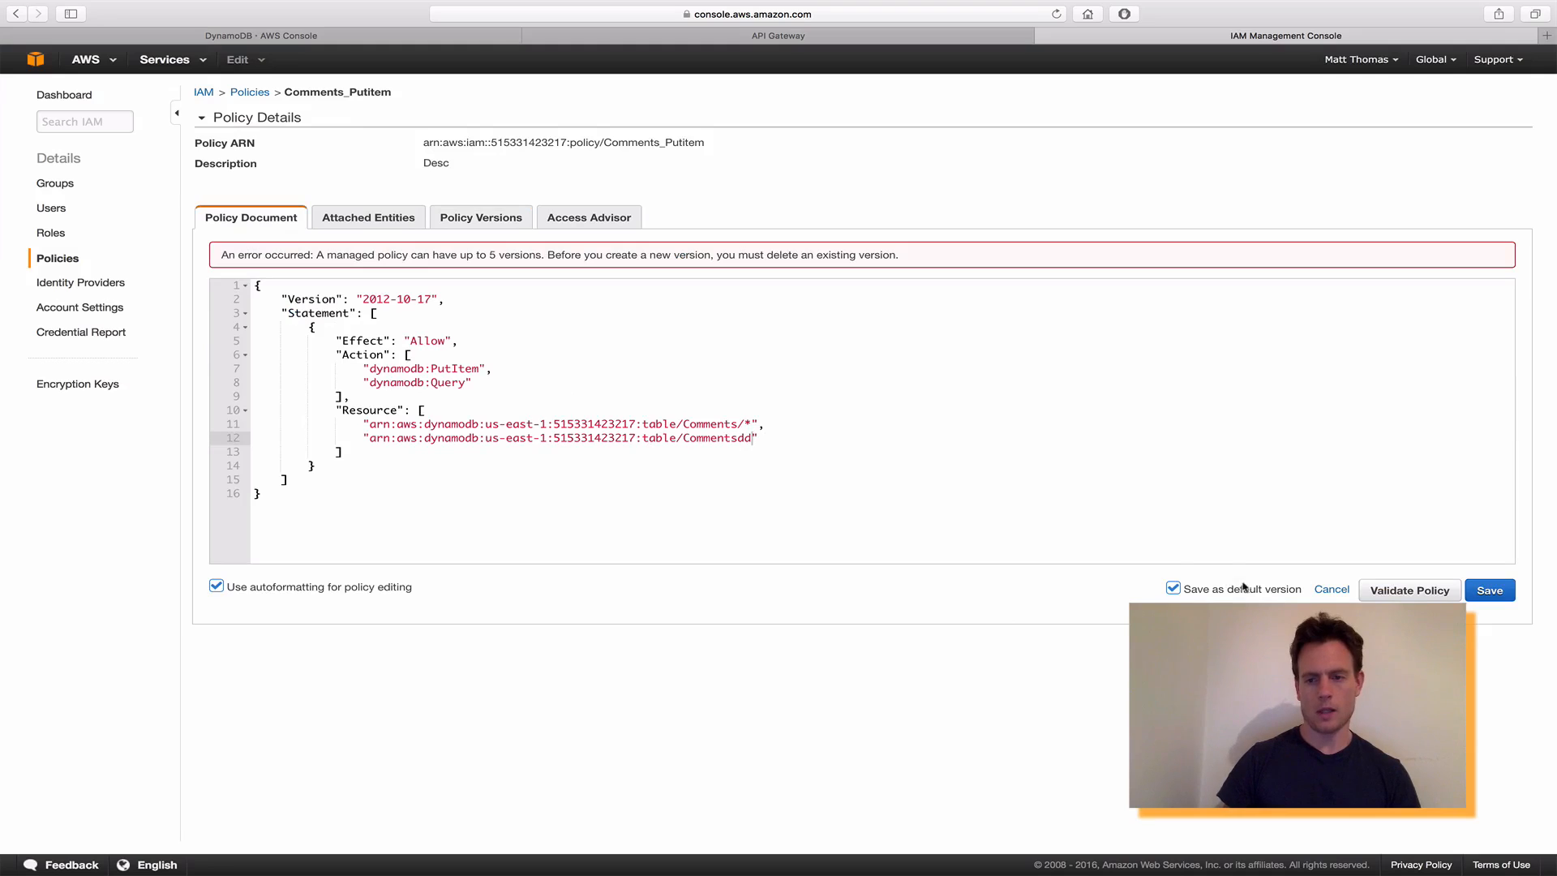
pyautogui.click(1384, 594)
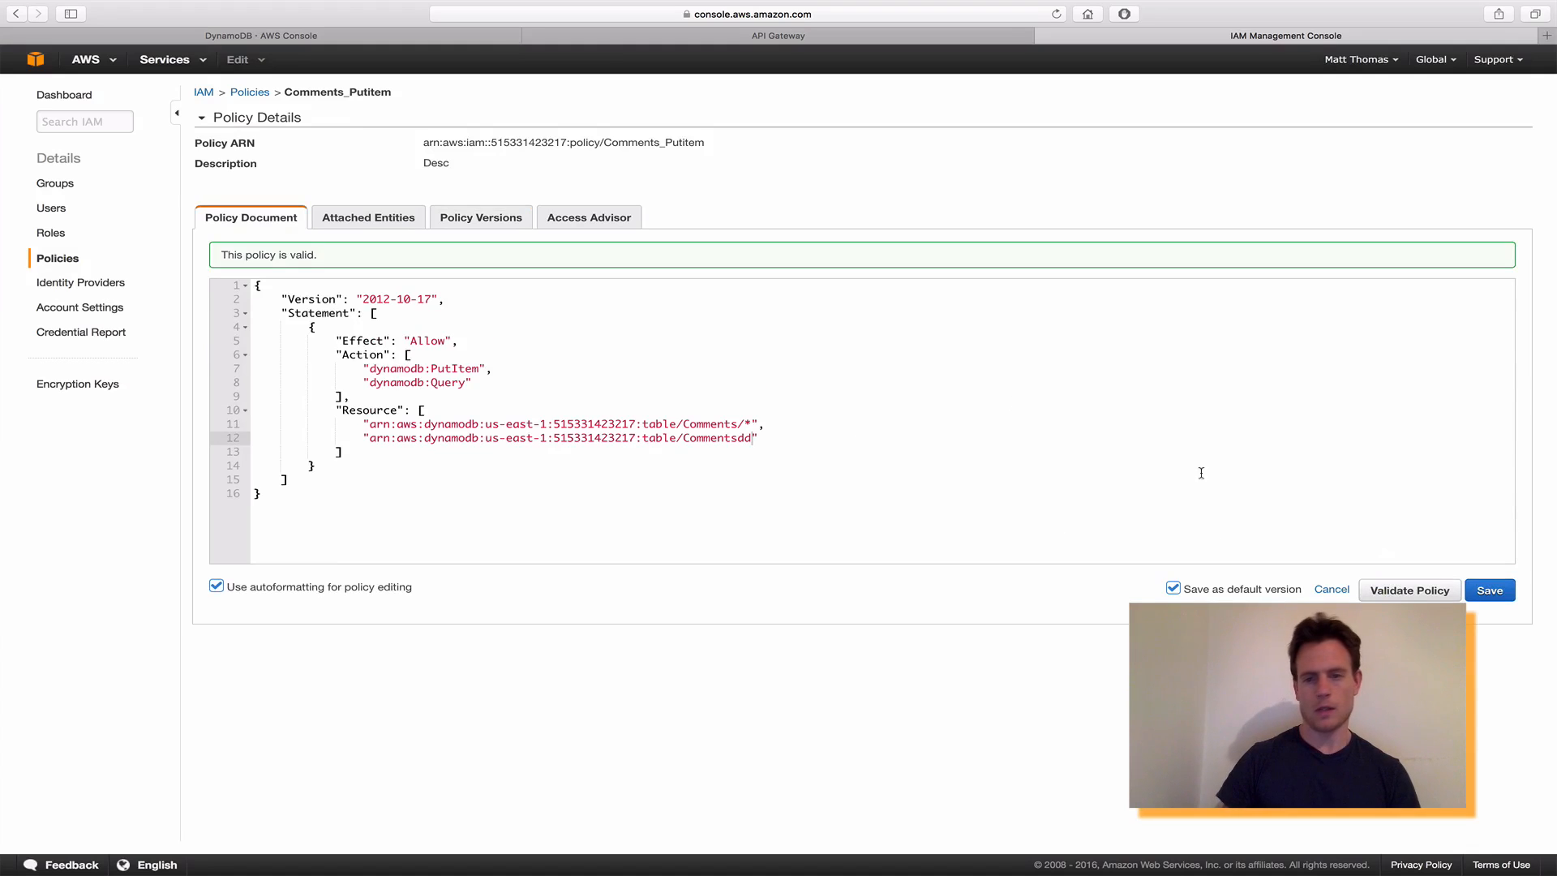
# Save the edited Comments_Putitem policy, and run the /comments POST method test in API Gateway with commentId 1125 in the request body.
pyautogui.click(1490, 590)
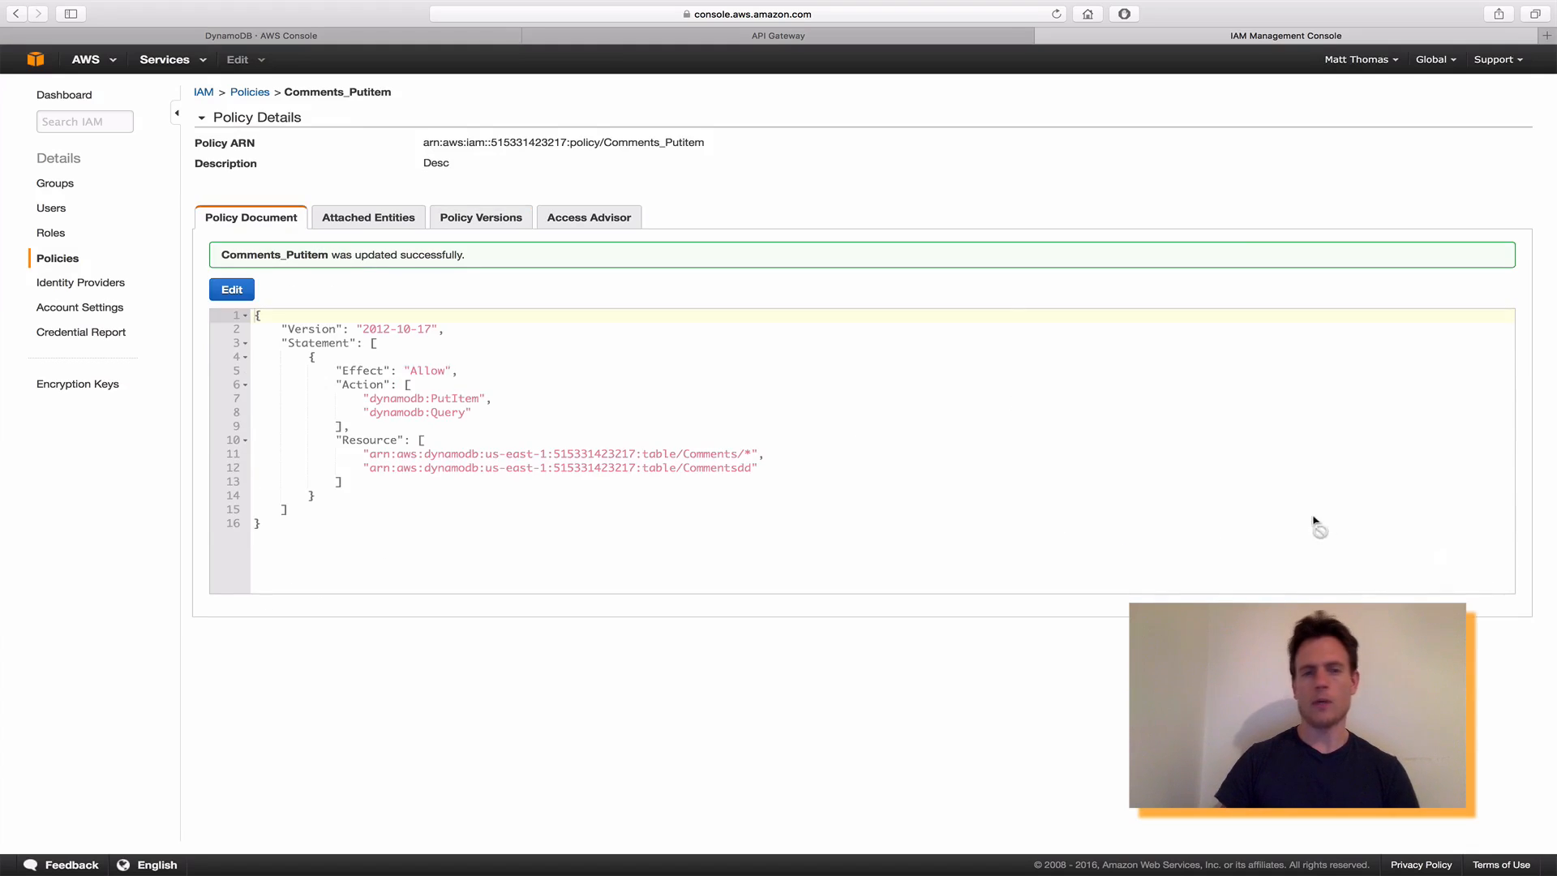
pyautogui.click(716, 37)
pyautogui.scroll(-5, 858, 509)
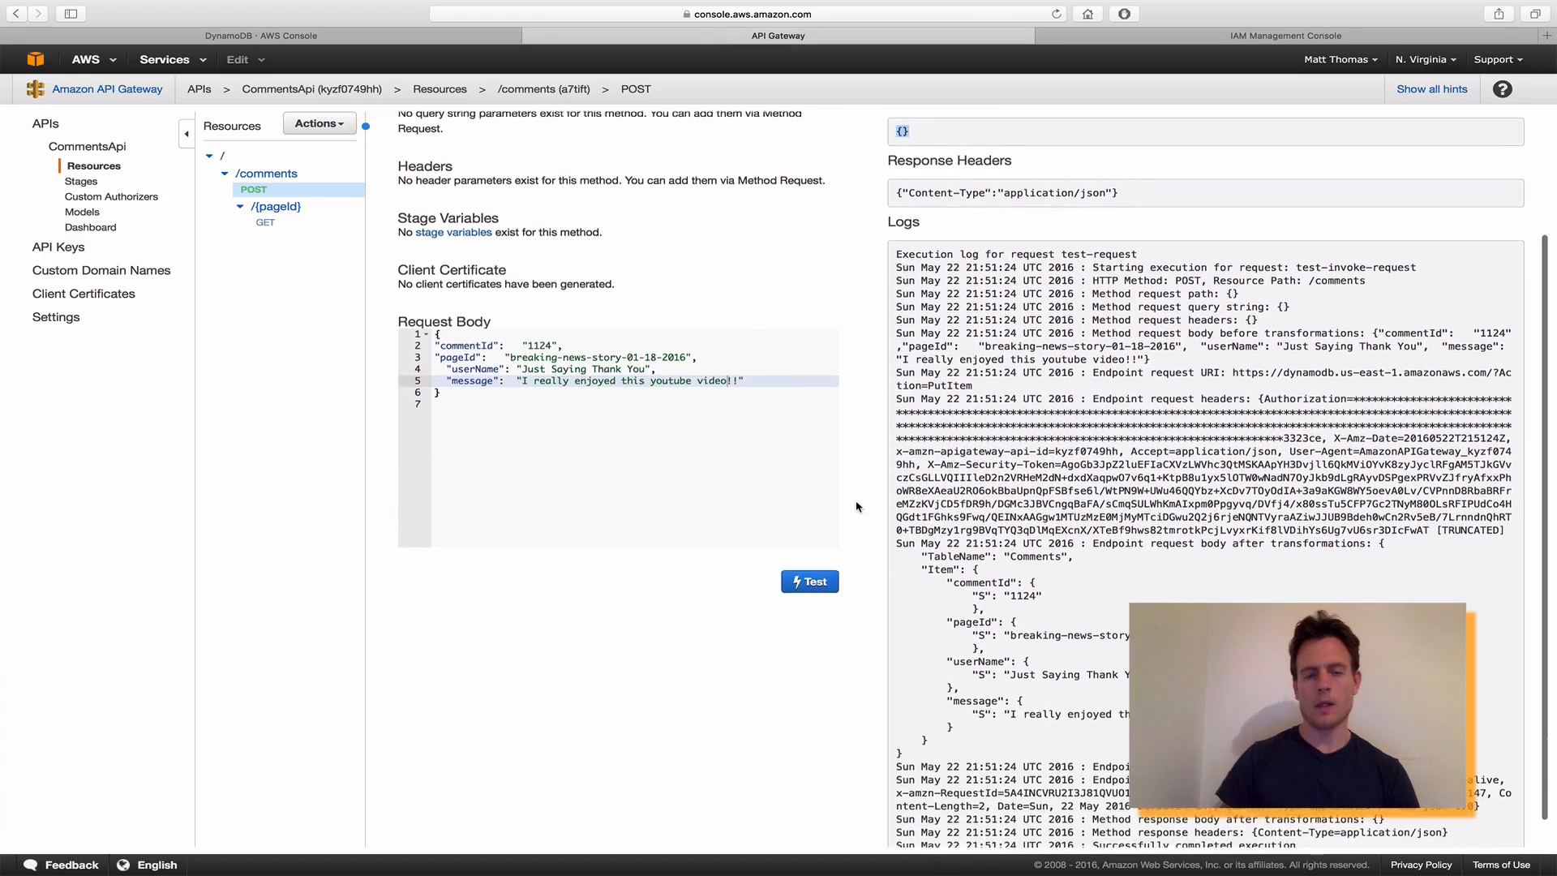
pyautogui.click(559, 339)
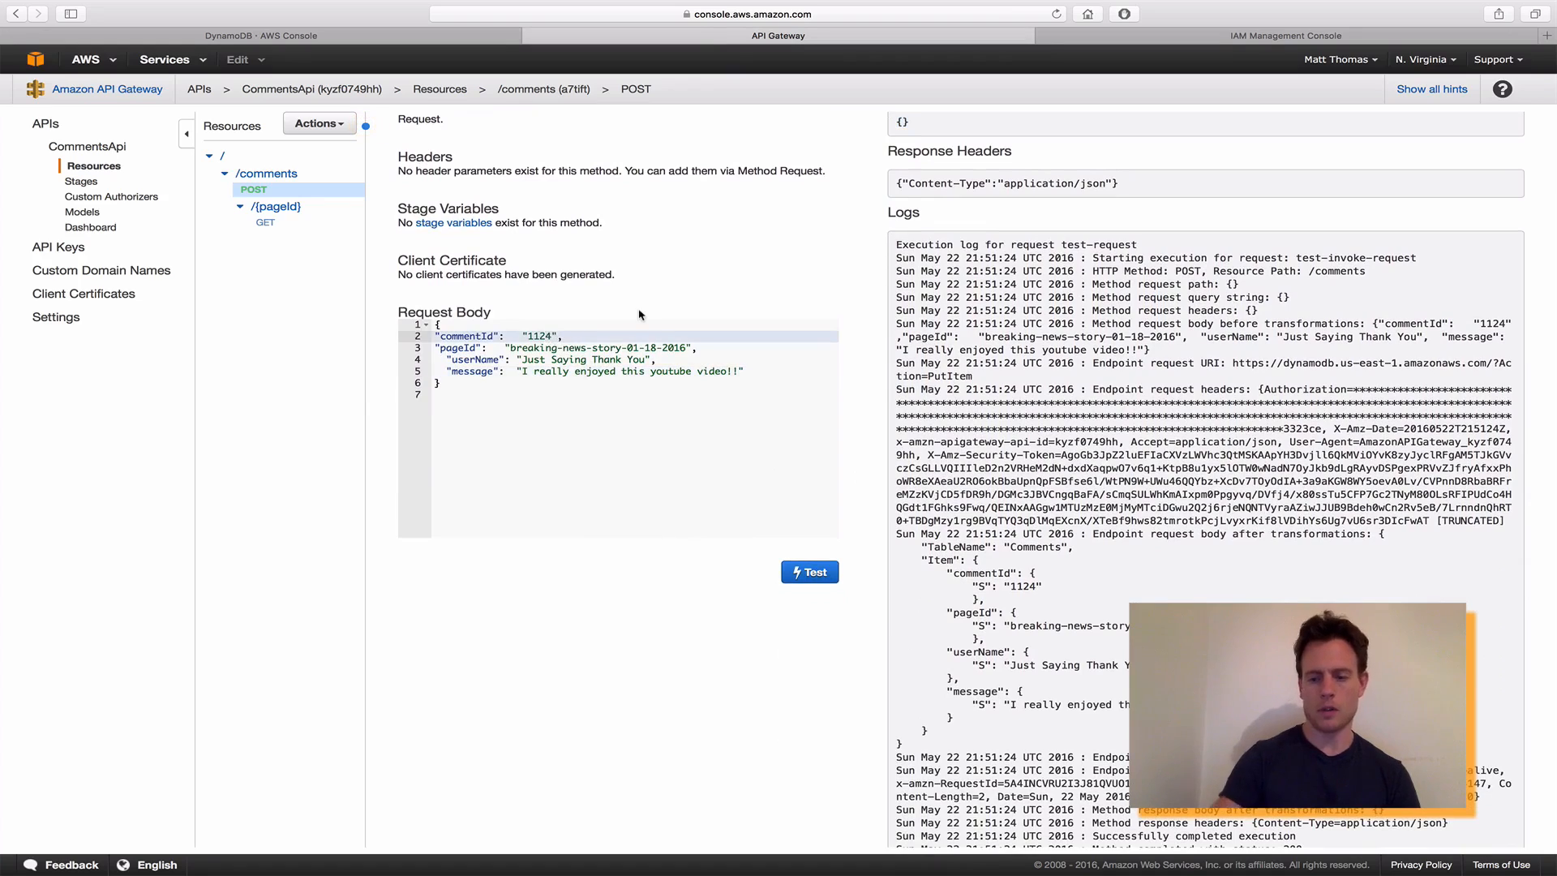
pyautogui.press('BackSpace')
pyautogui.write('5')
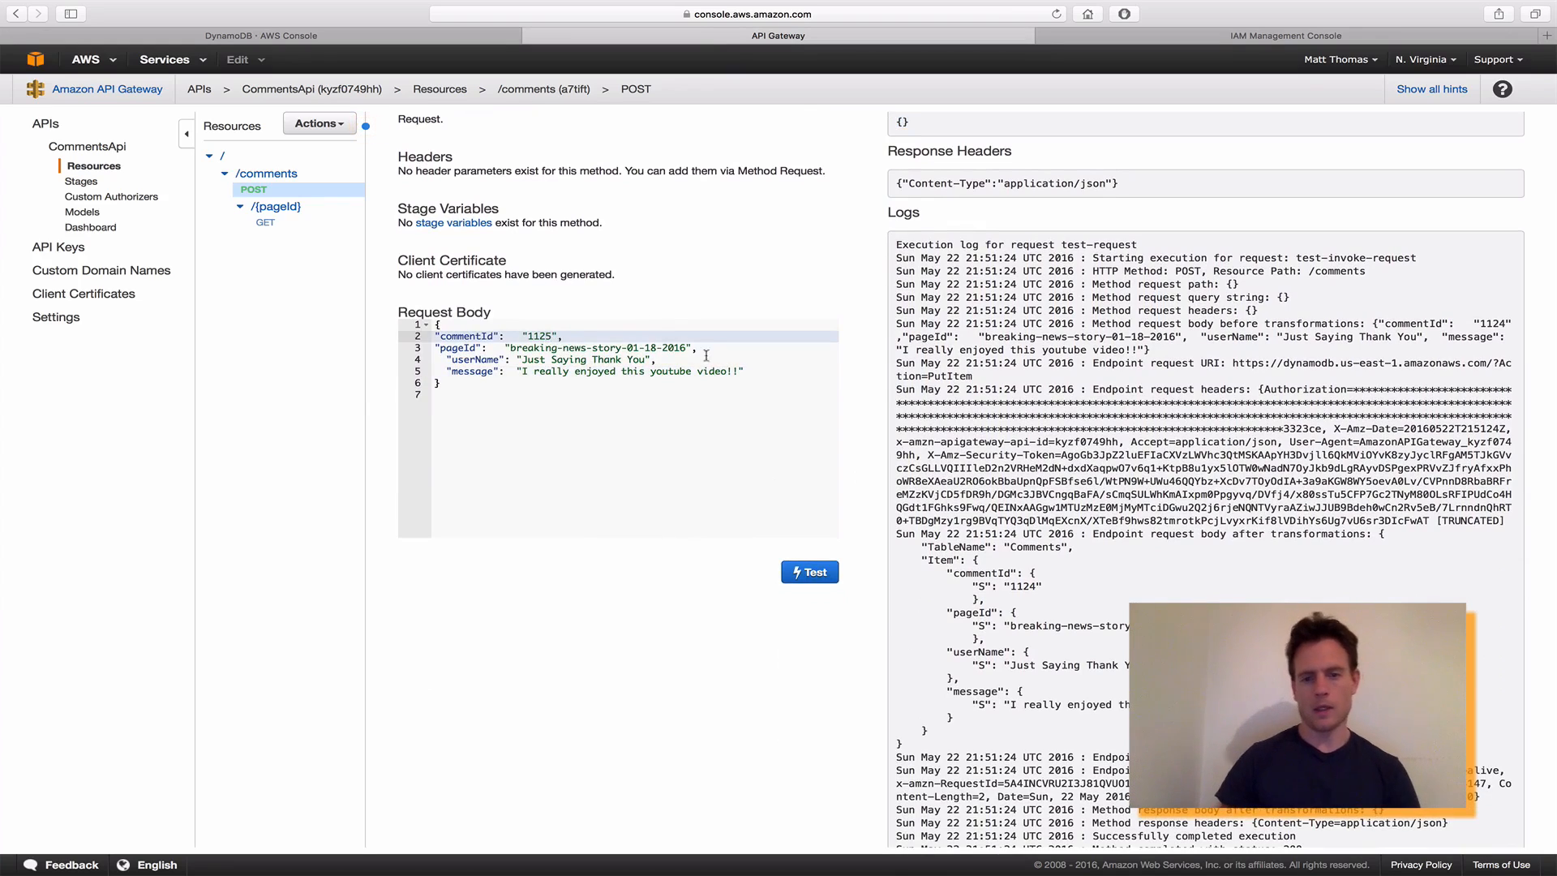
pyautogui.click(809, 572)
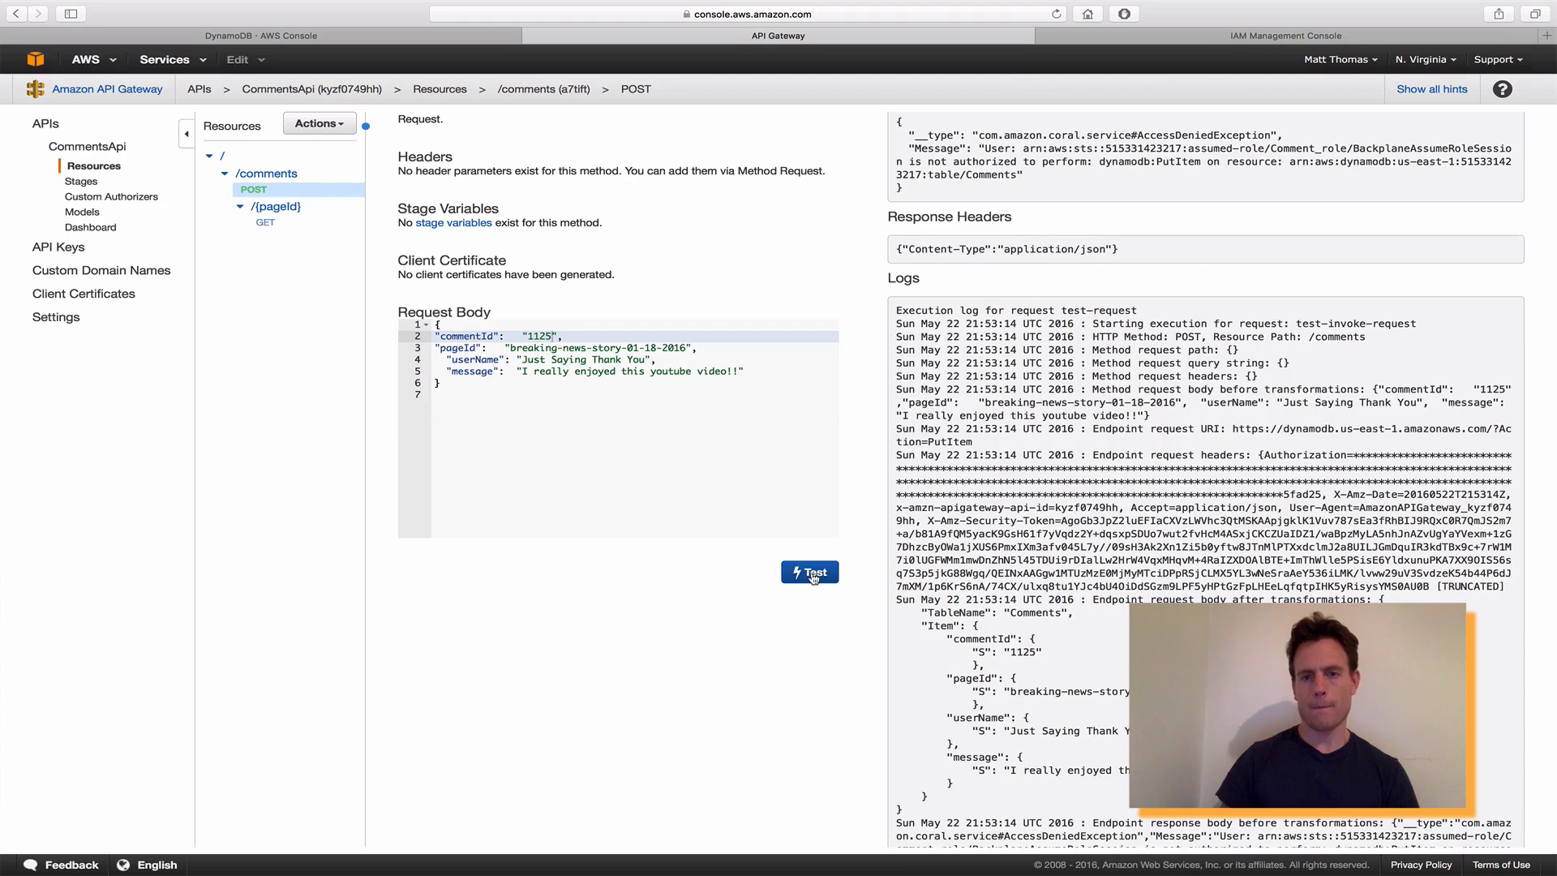
# Examine the action and the table resource named in the test's response body message.
pyautogui.scroll(3, 997, 427)
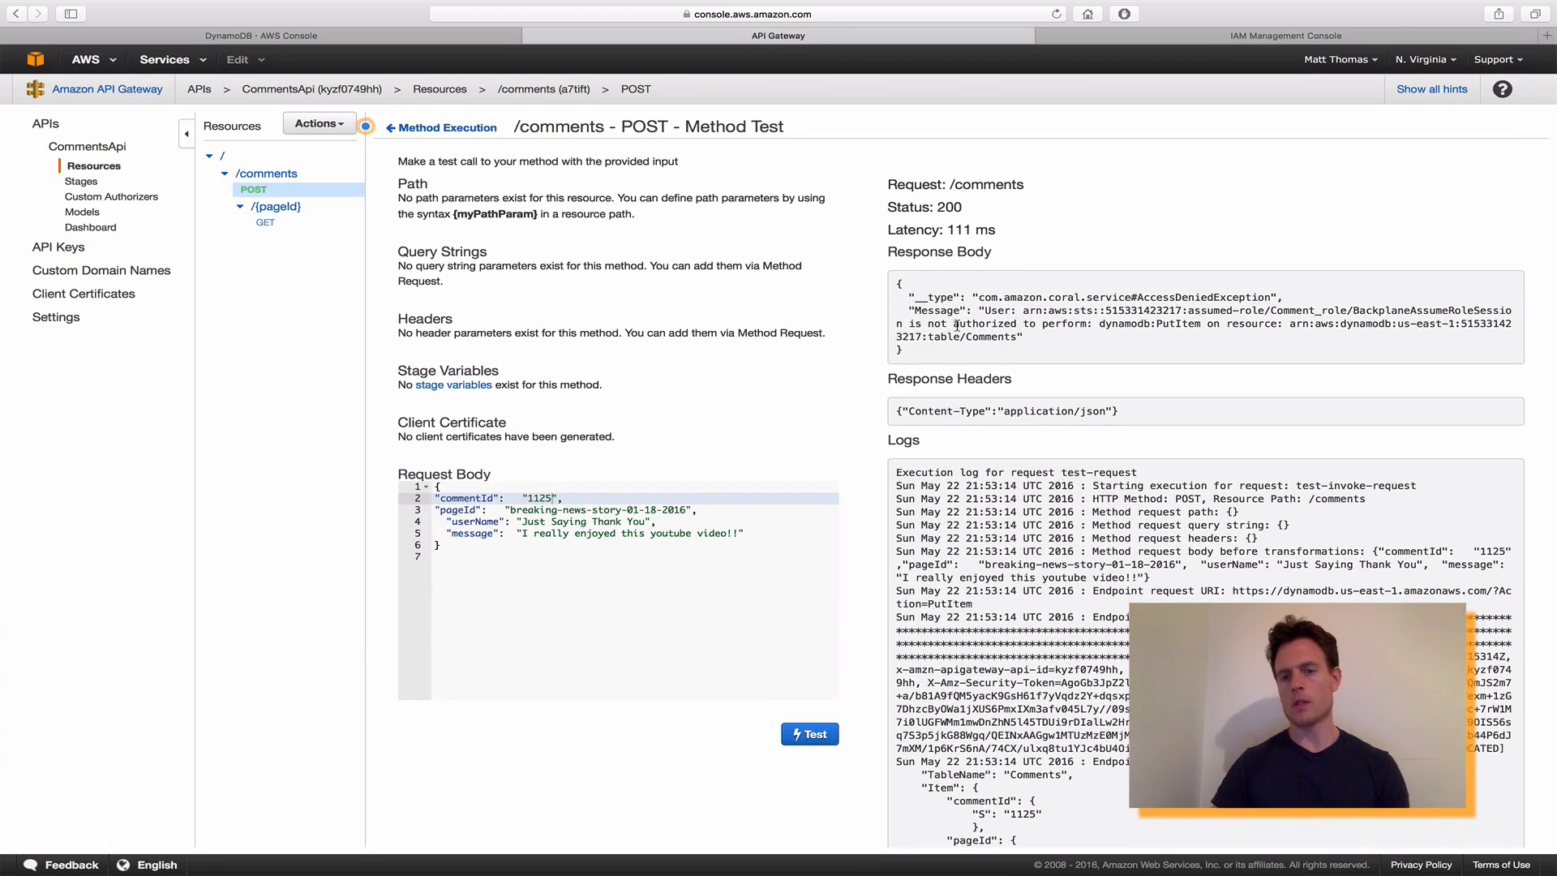
pyautogui.doubleClick(1181, 323)
pyautogui.moveTo(1291, 324); pyautogui.dragTo(1345, 326)
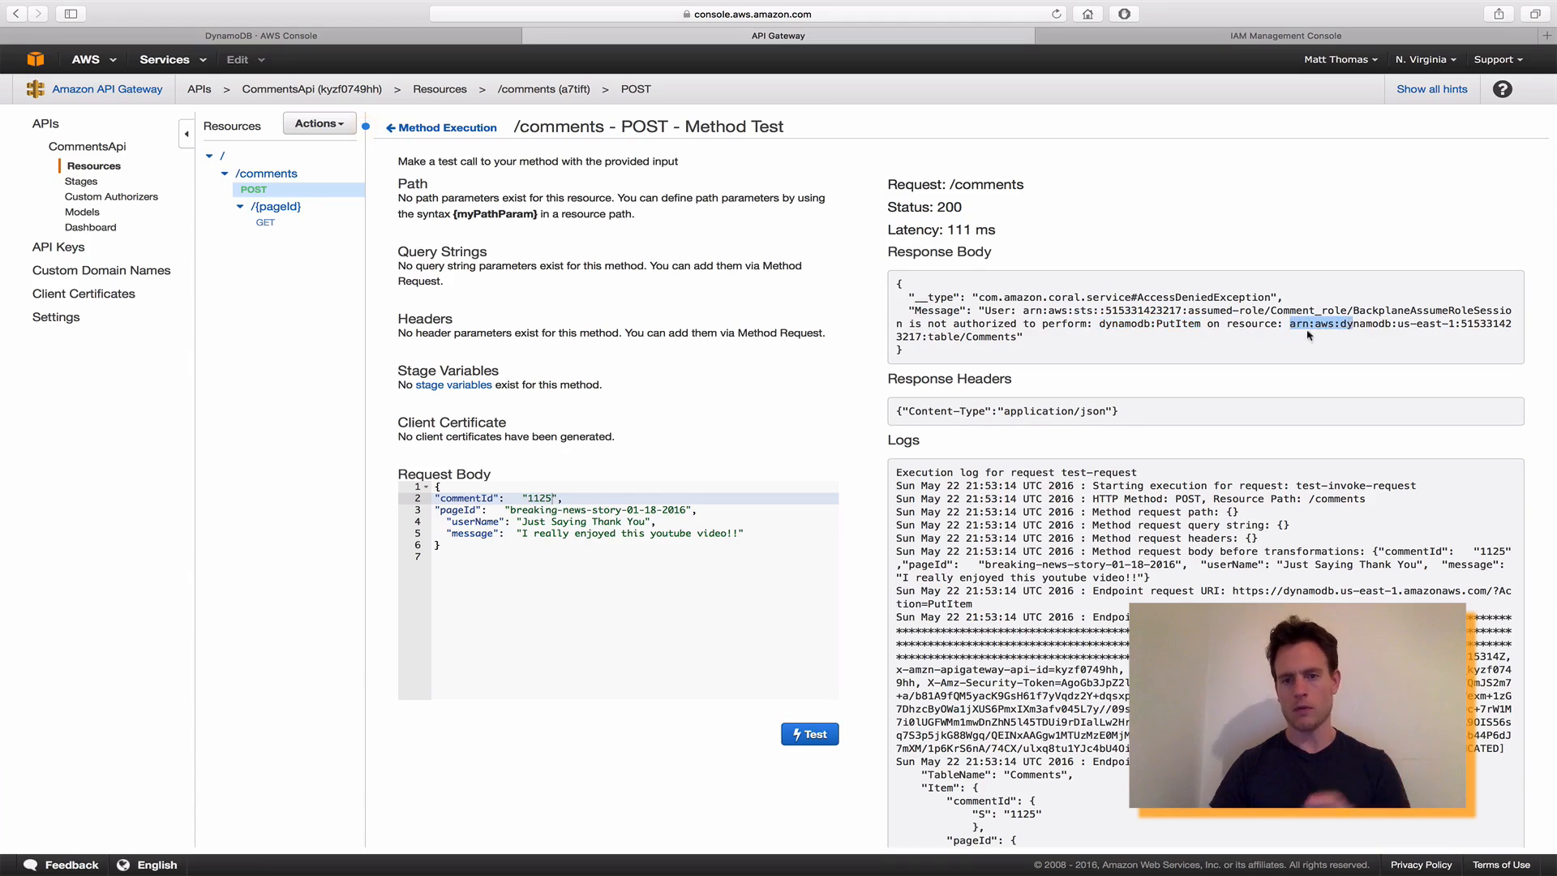
pyautogui.doubleClick(991, 338)
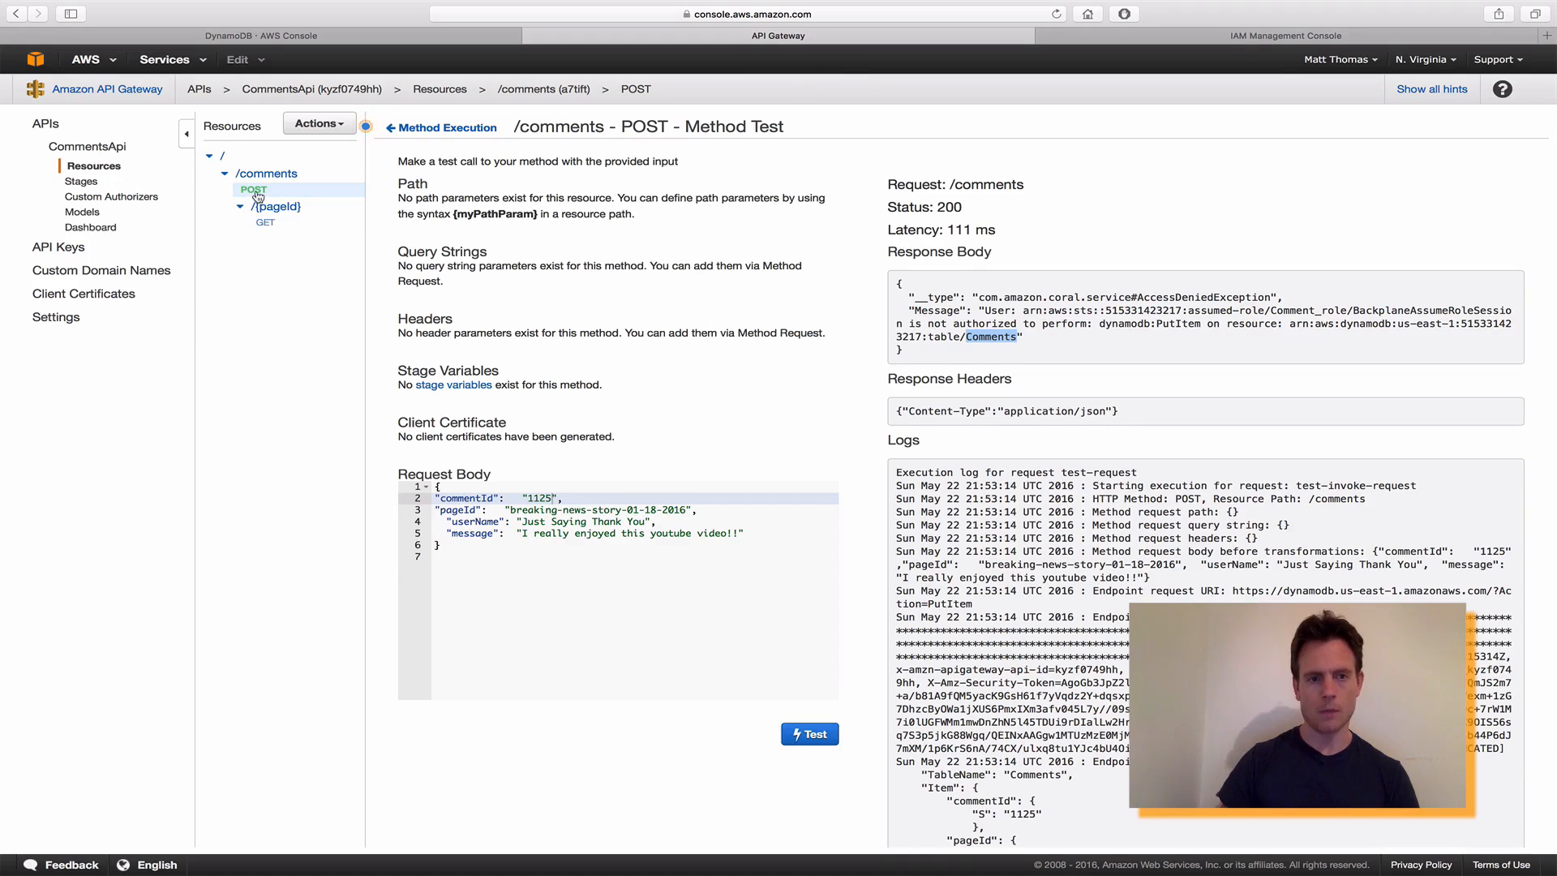
# Open the Integration Request of the /comments POST method and examine its execution role ARN.
pyautogui.click(428, 128)
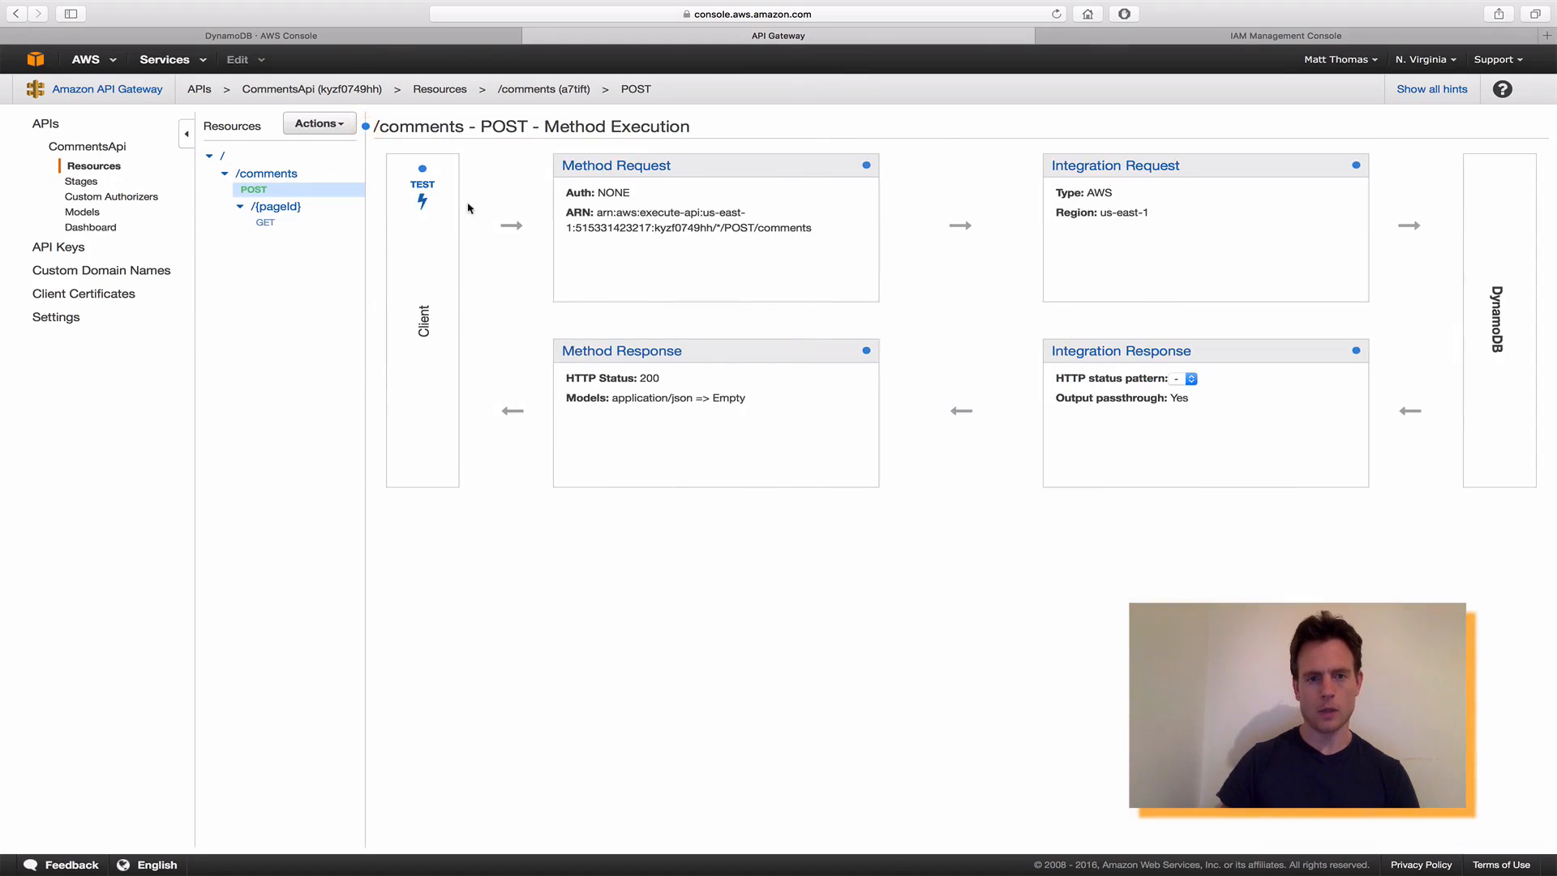
pyautogui.click(1108, 168)
pyautogui.scroll(-3, 1091, 334)
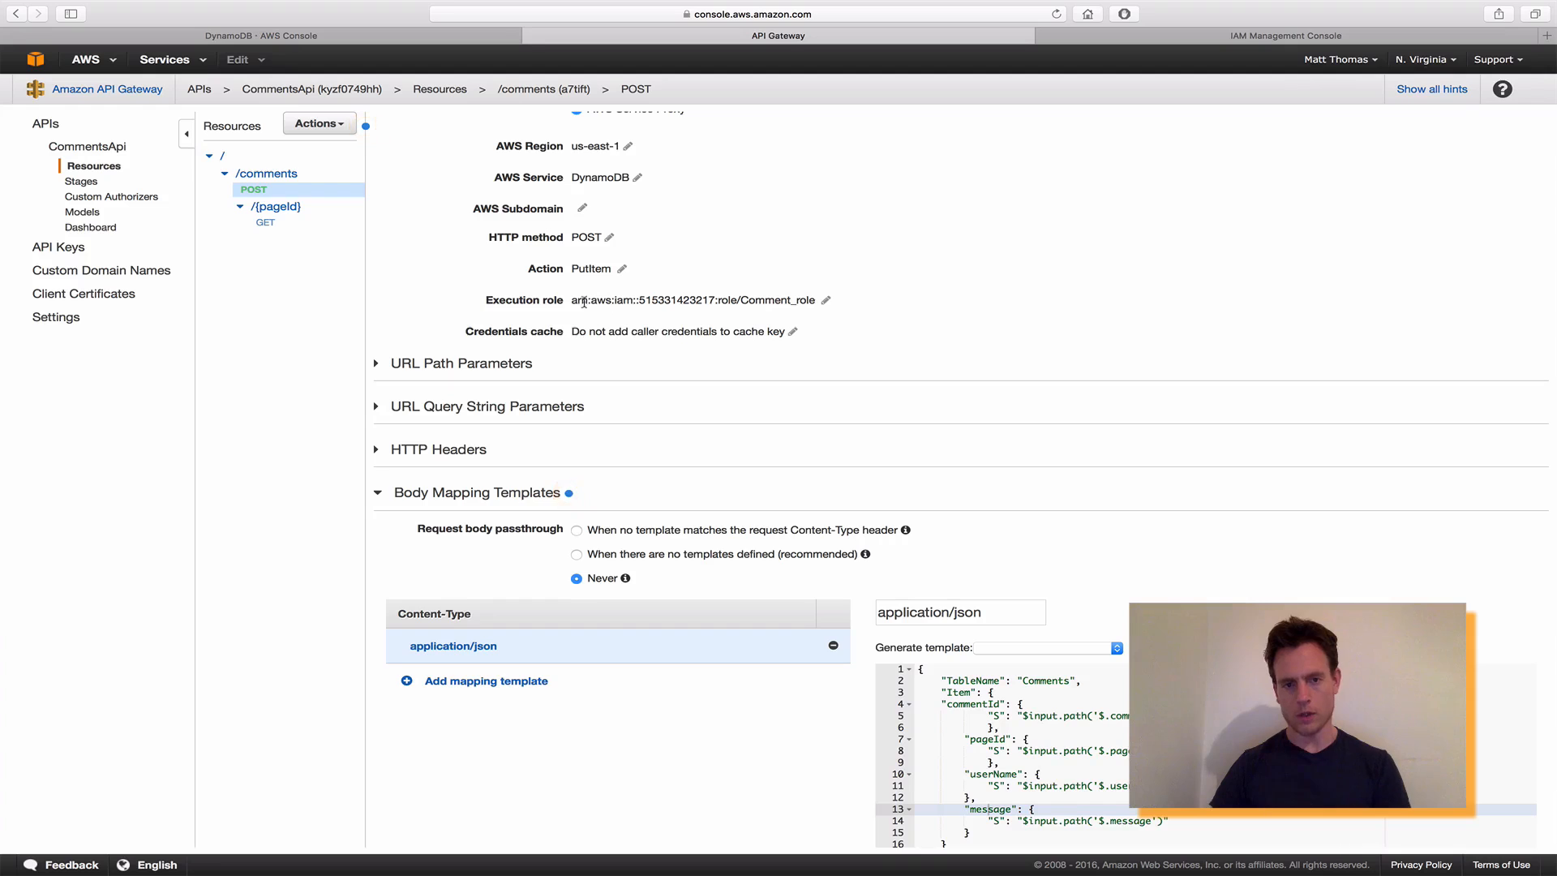
pyautogui.scroll(4, 616, 304)
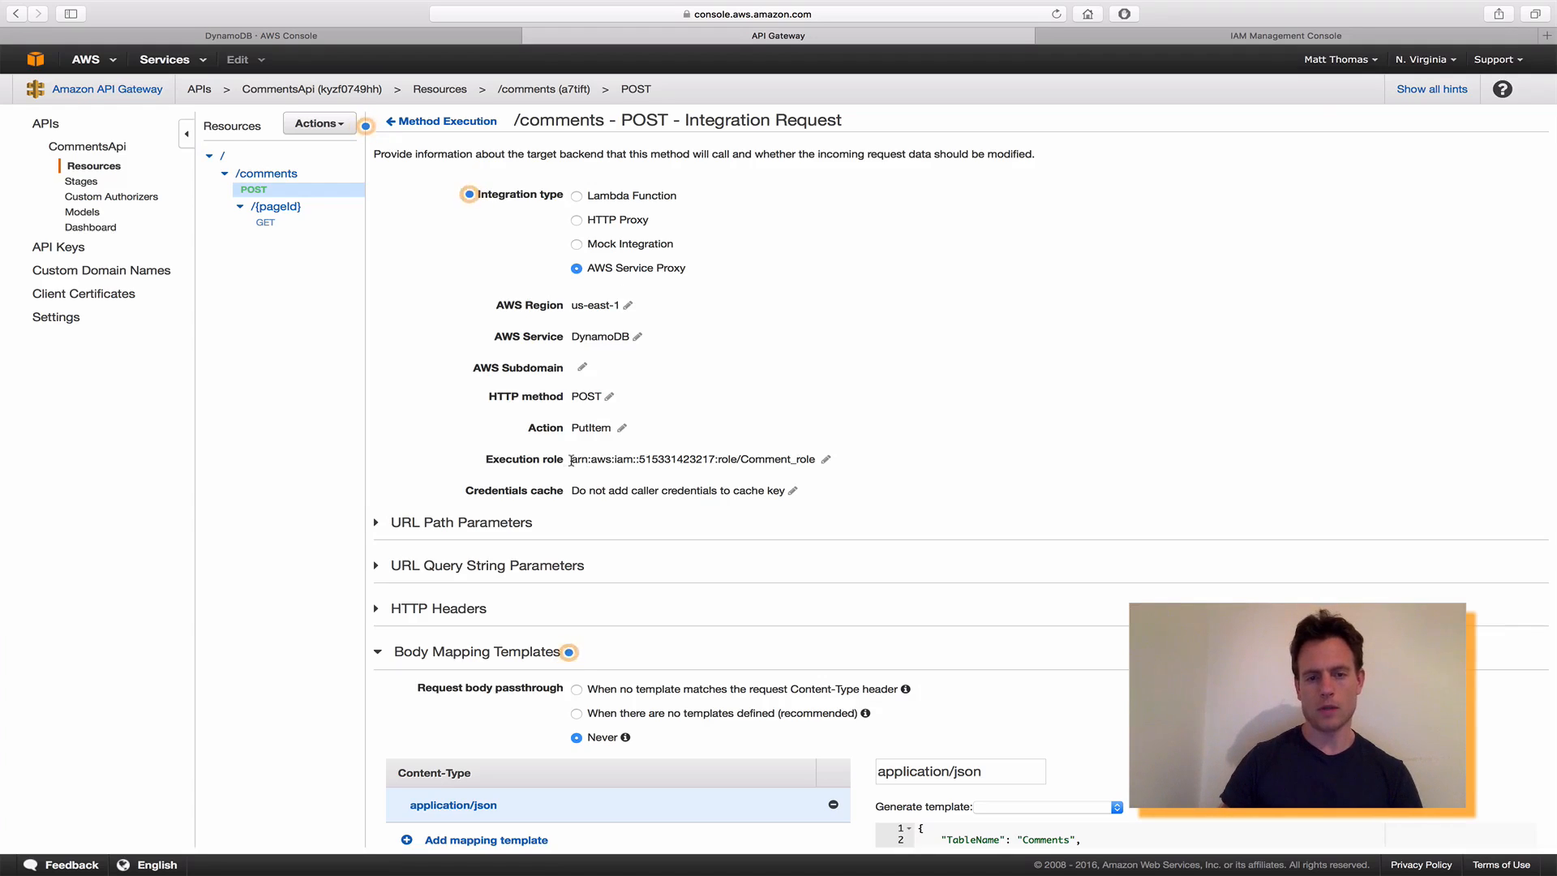
pyautogui.moveTo(570, 459); pyautogui.dragTo(807, 457)
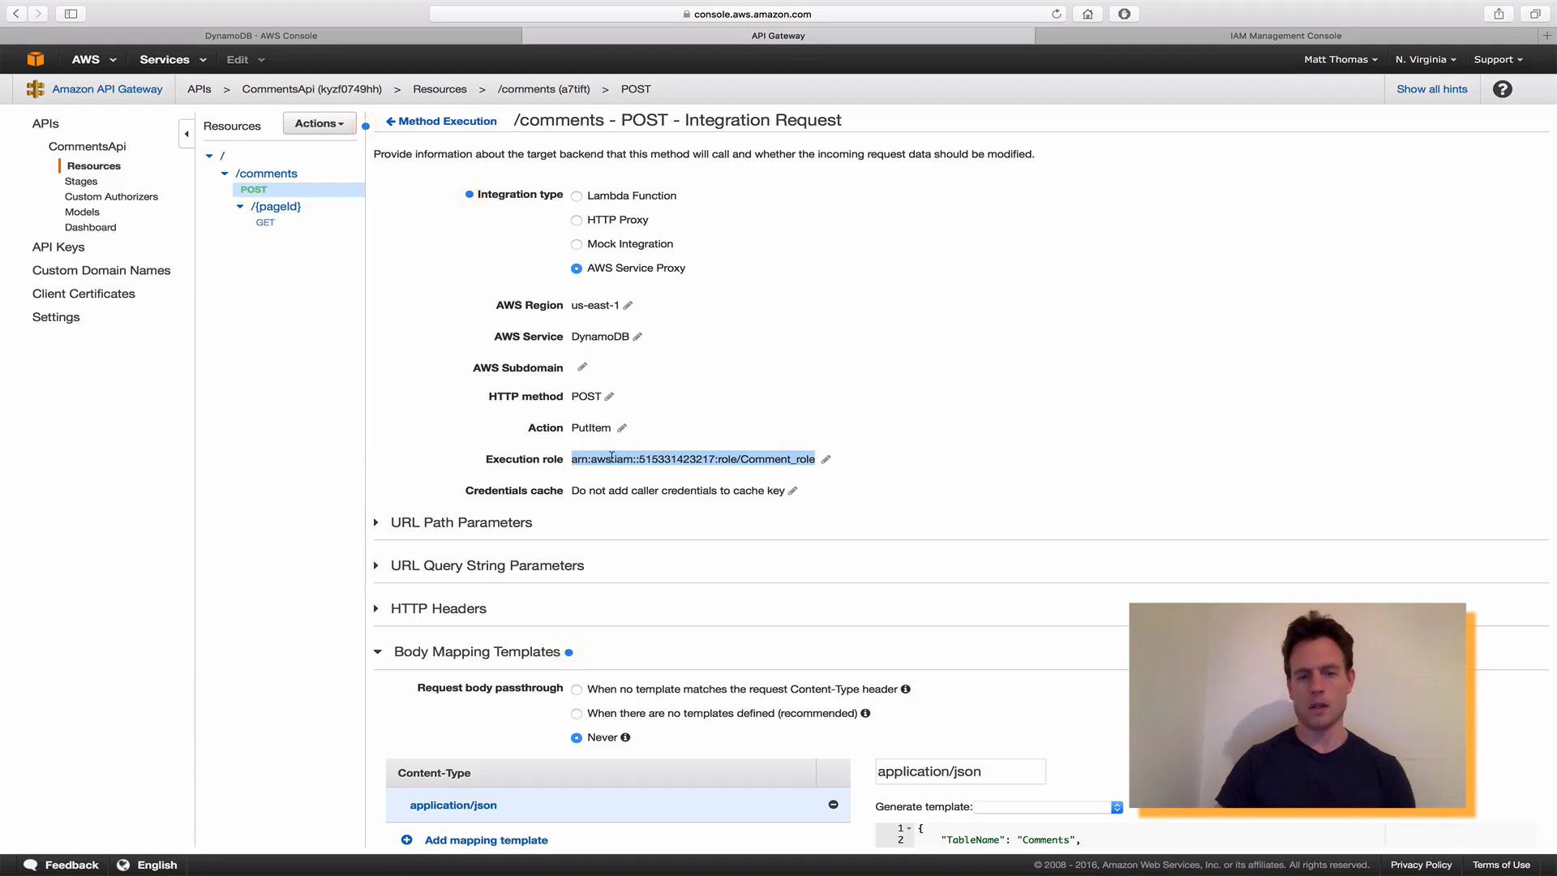
# Open Comment_role in the IAM console and compare its role ARN with the execution role in API Gateway's Integration Request.
pyautogui.click(1158, 38)
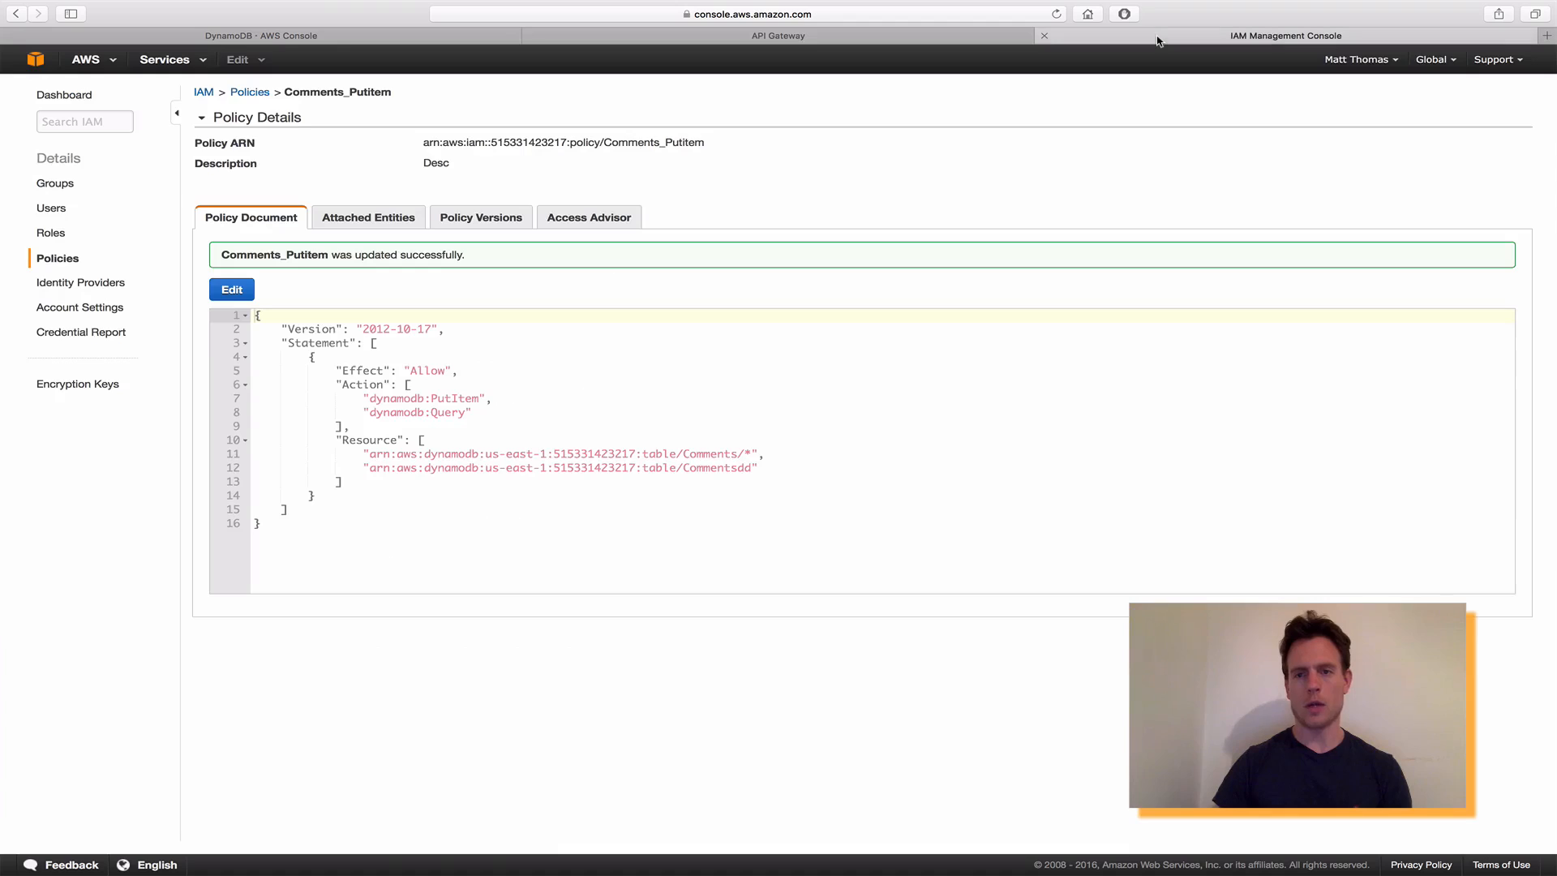
pyautogui.click(49, 235)
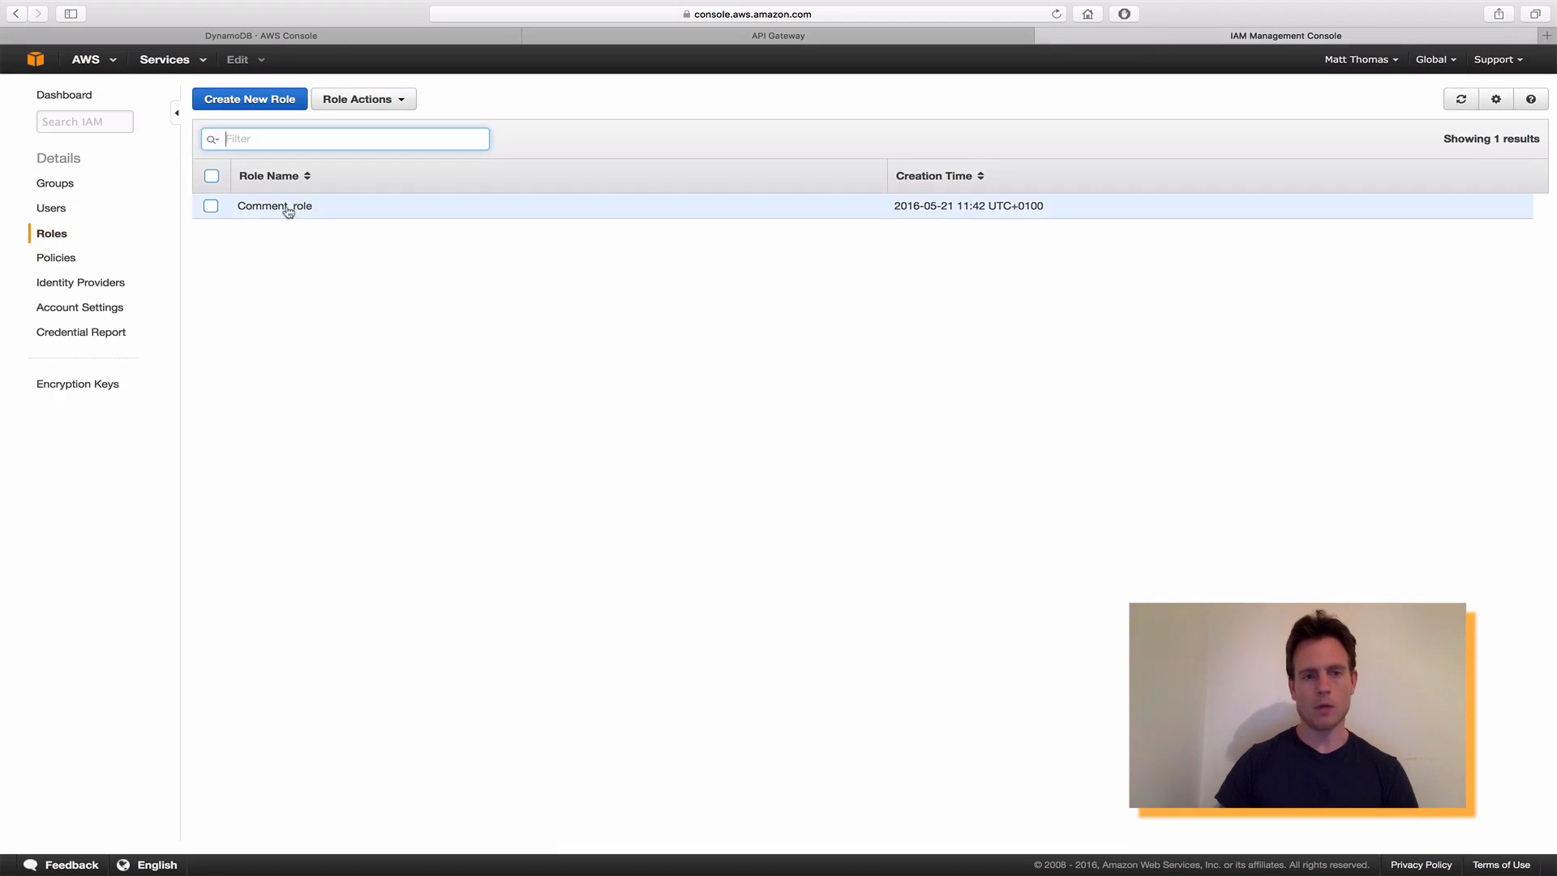
pyautogui.click(288, 209)
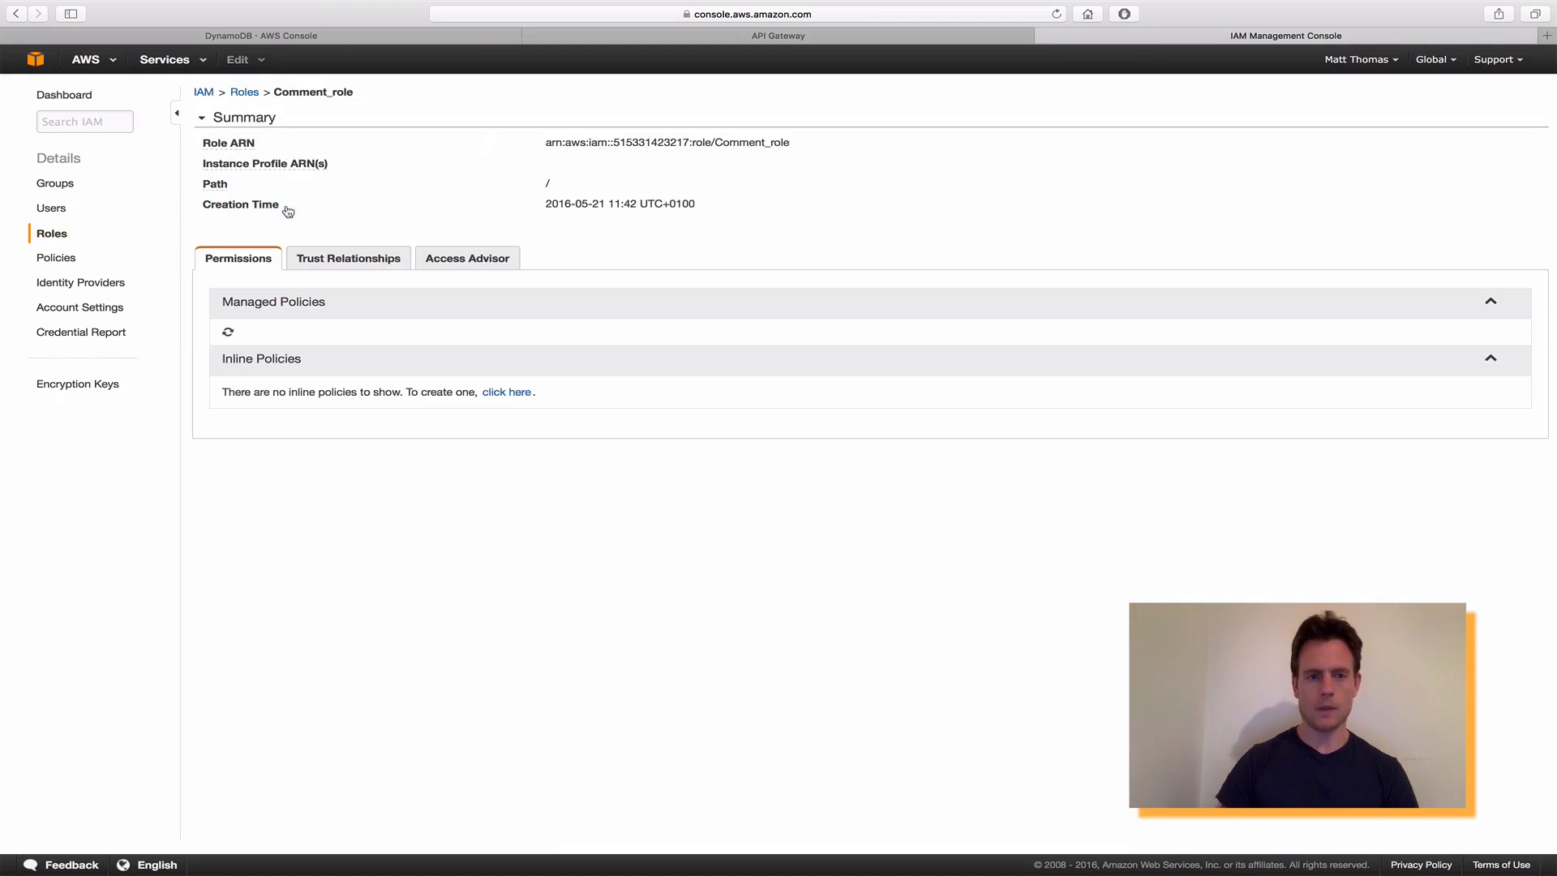
pyautogui.moveTo(548, 146); pyautogui.dragTo(798, 144)
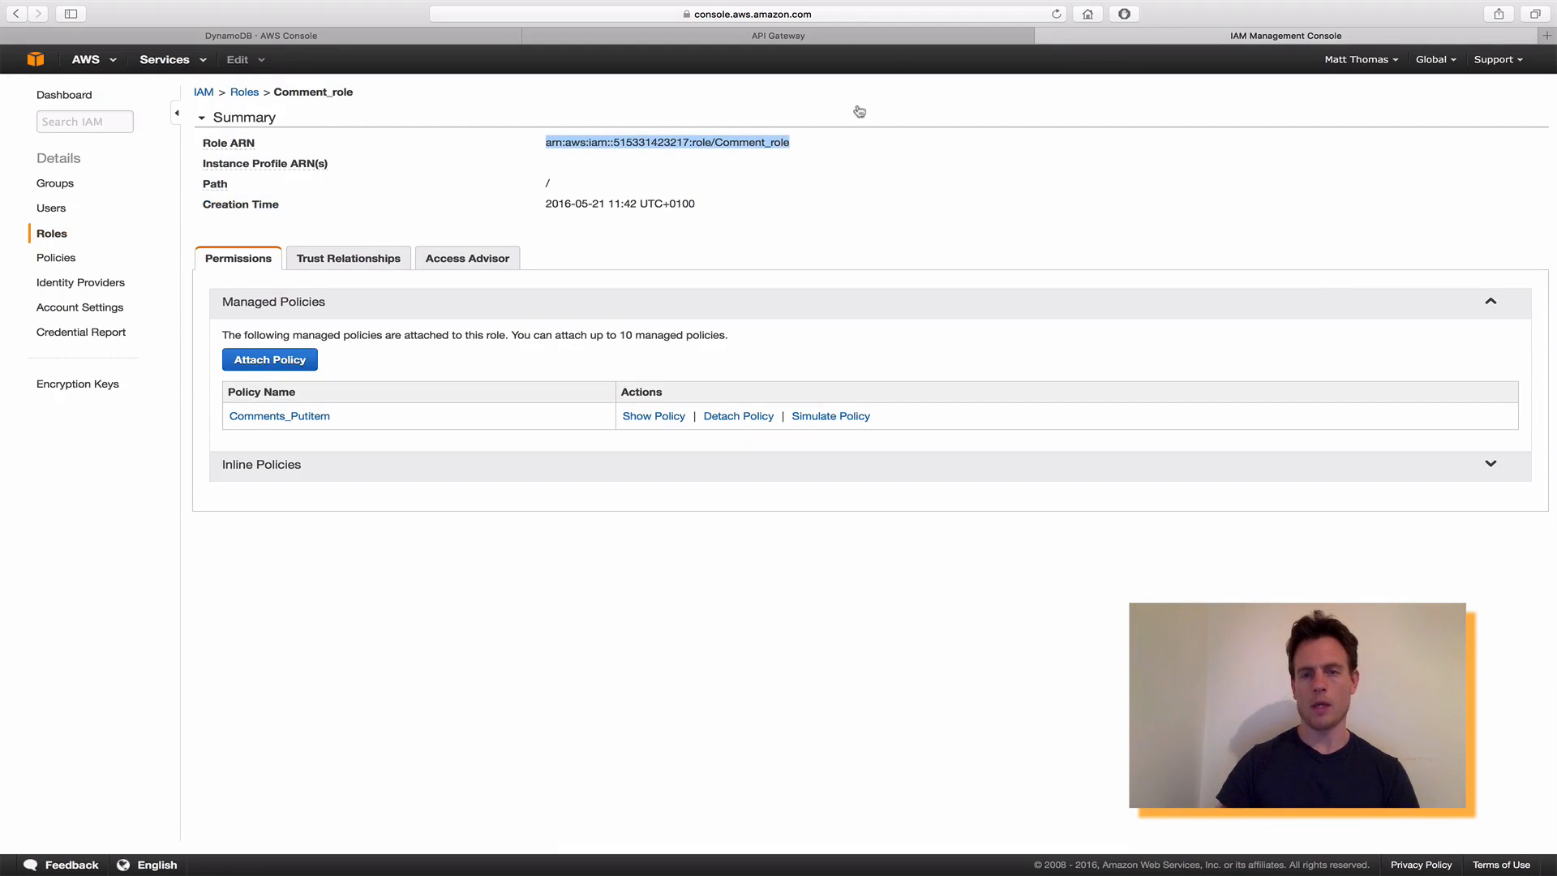
pyautogui.click(821, 37)
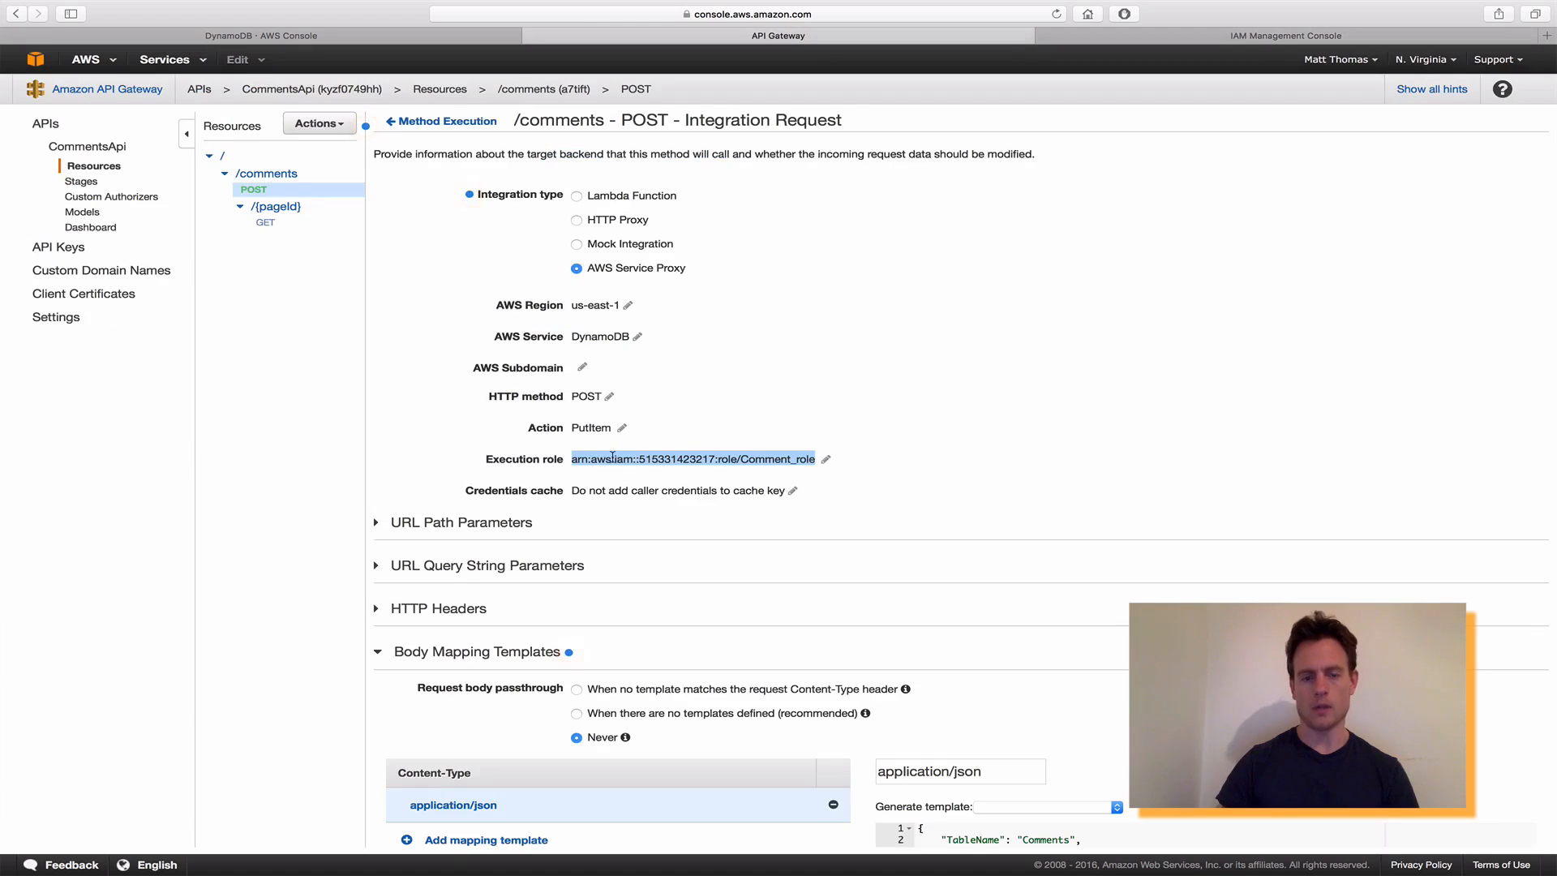
pyautogui.scroll(-5, 637, 470)
pyautogui.scroll(5, 637, 471)
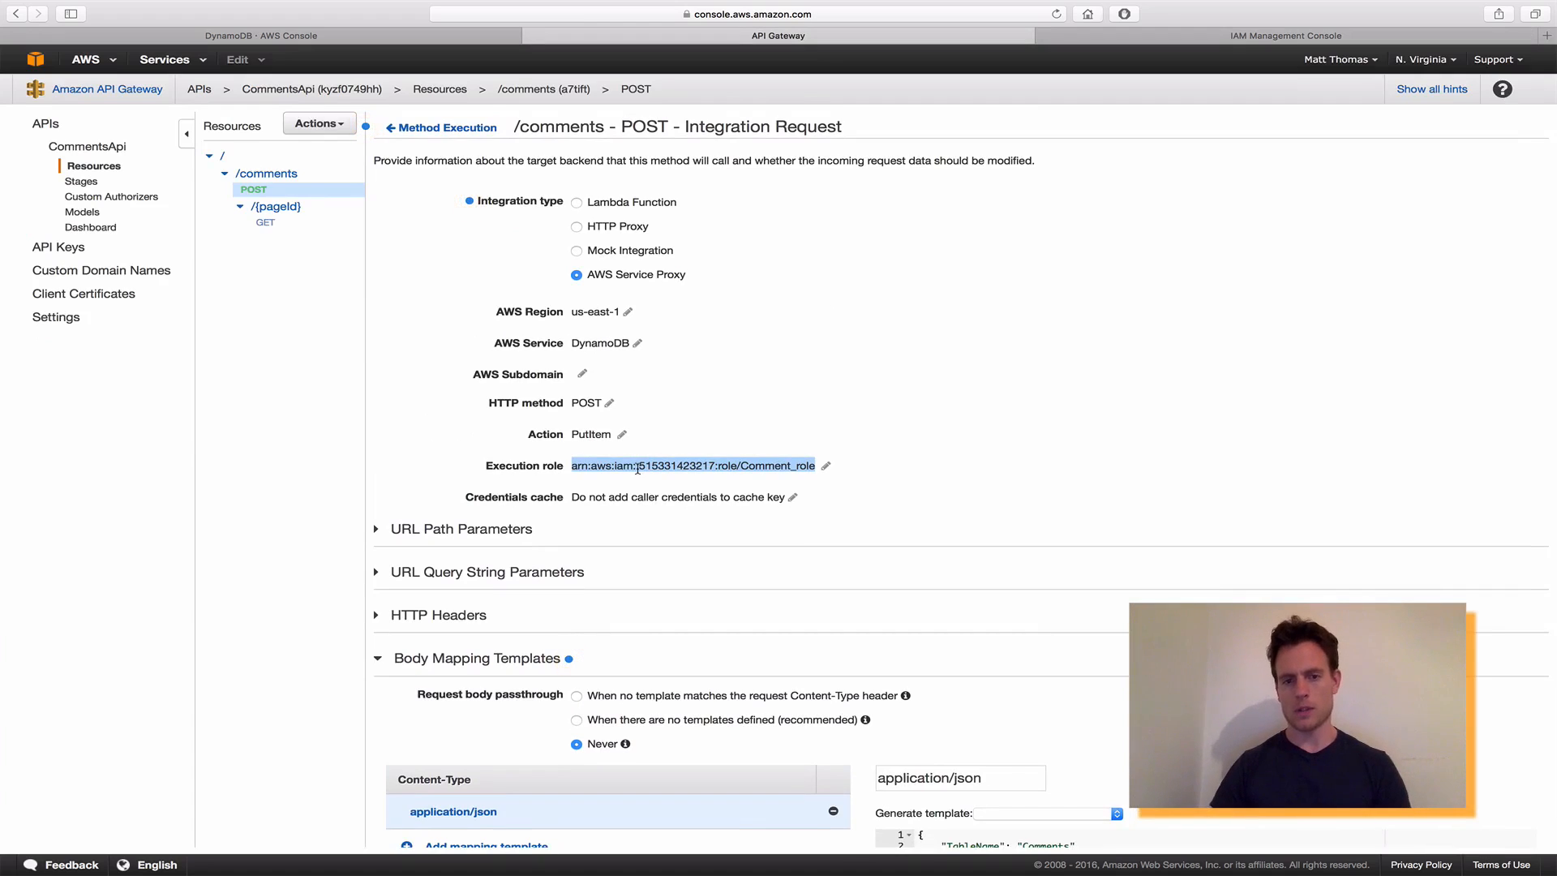
# Change the table name in the second Resource ARN of Comment_role's Comments_Putitem policy in IAM to Comments and save it as the default version.
pyautogui.click(1217, 36)
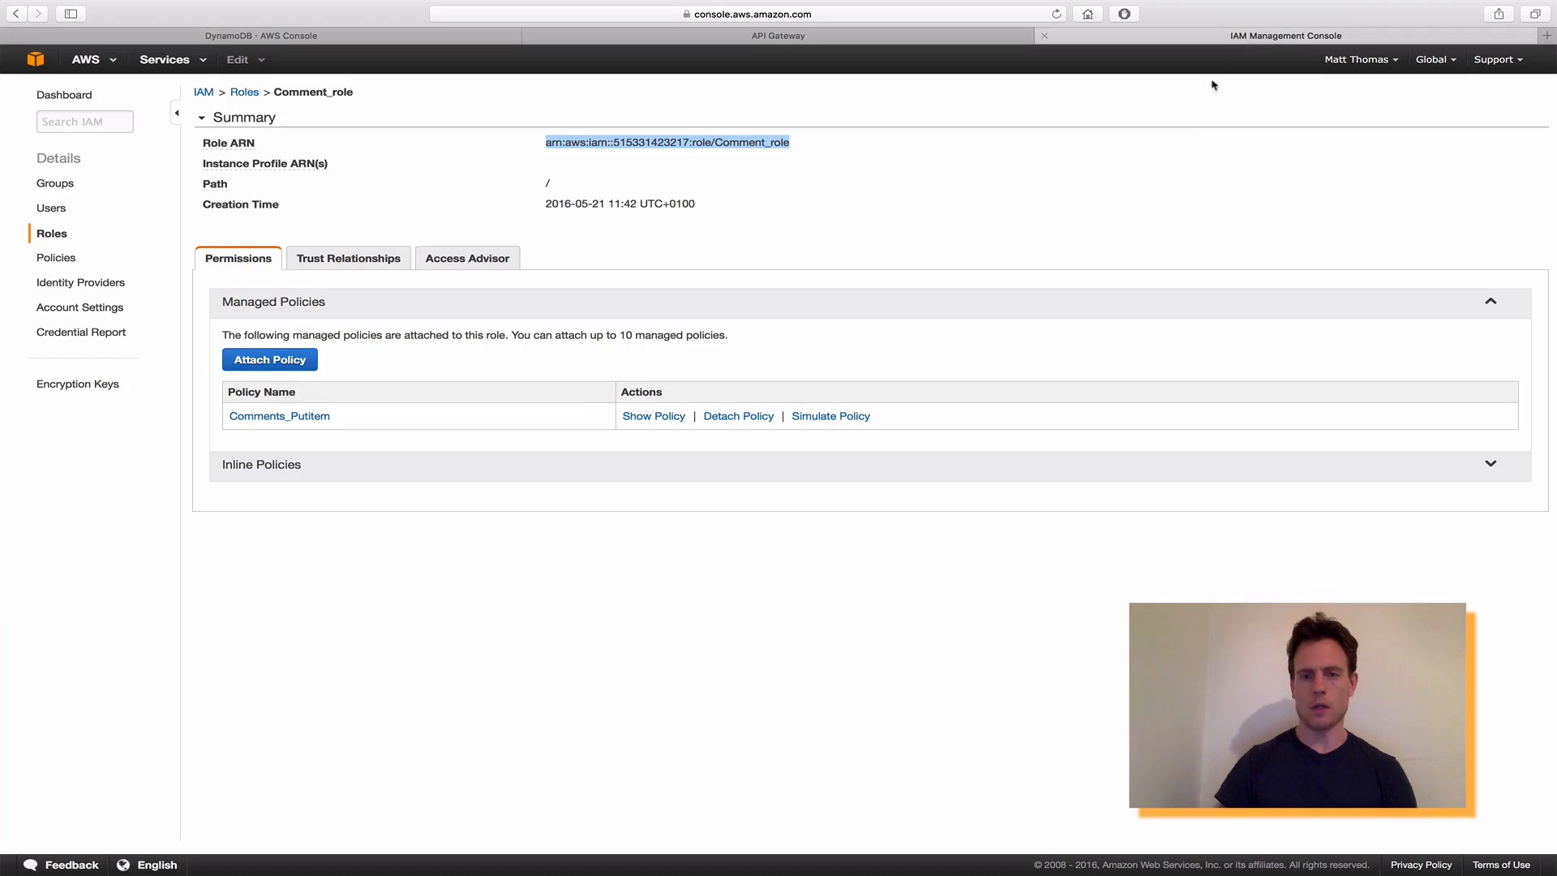
pyautogui.click(300, 417)
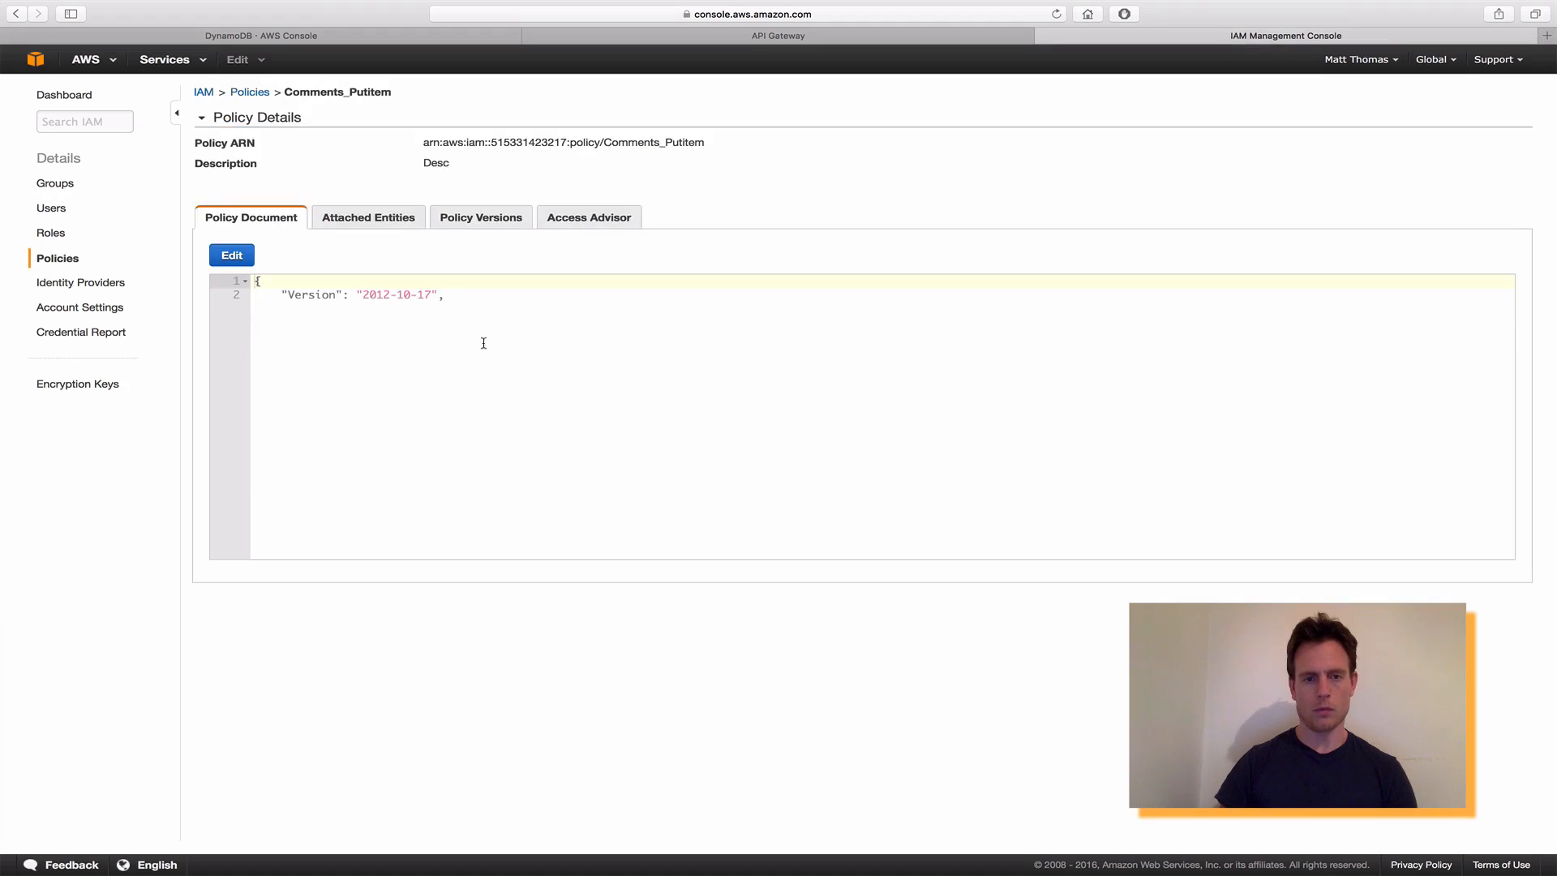
pyautogui.click(239, 258)
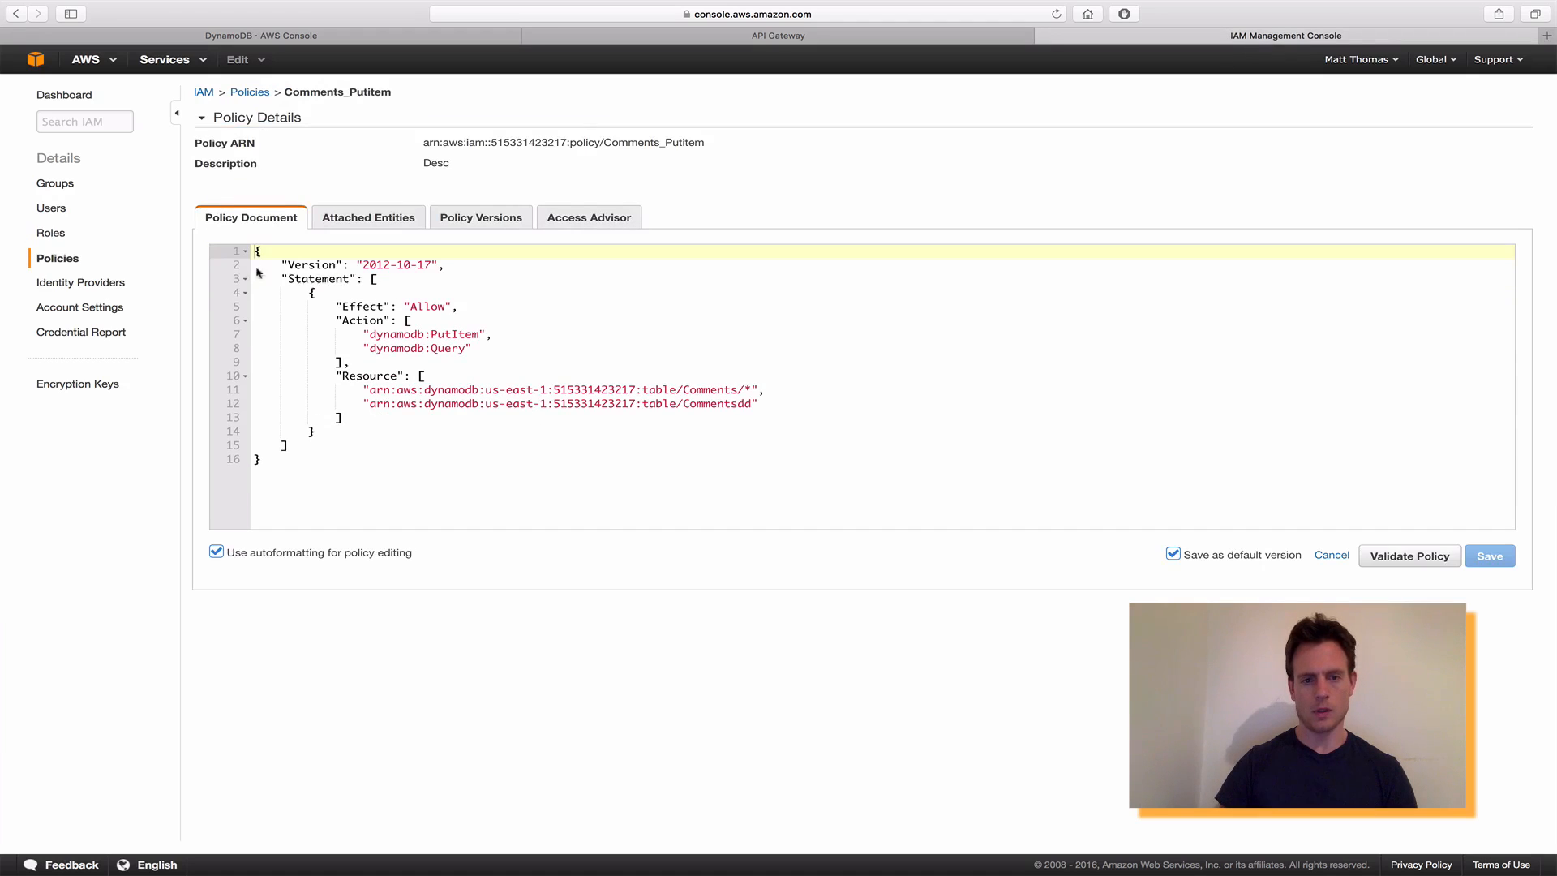
pyautogui.click(740, 398)
pyautogui.press('Delete')
pyautogui.press('Delete')
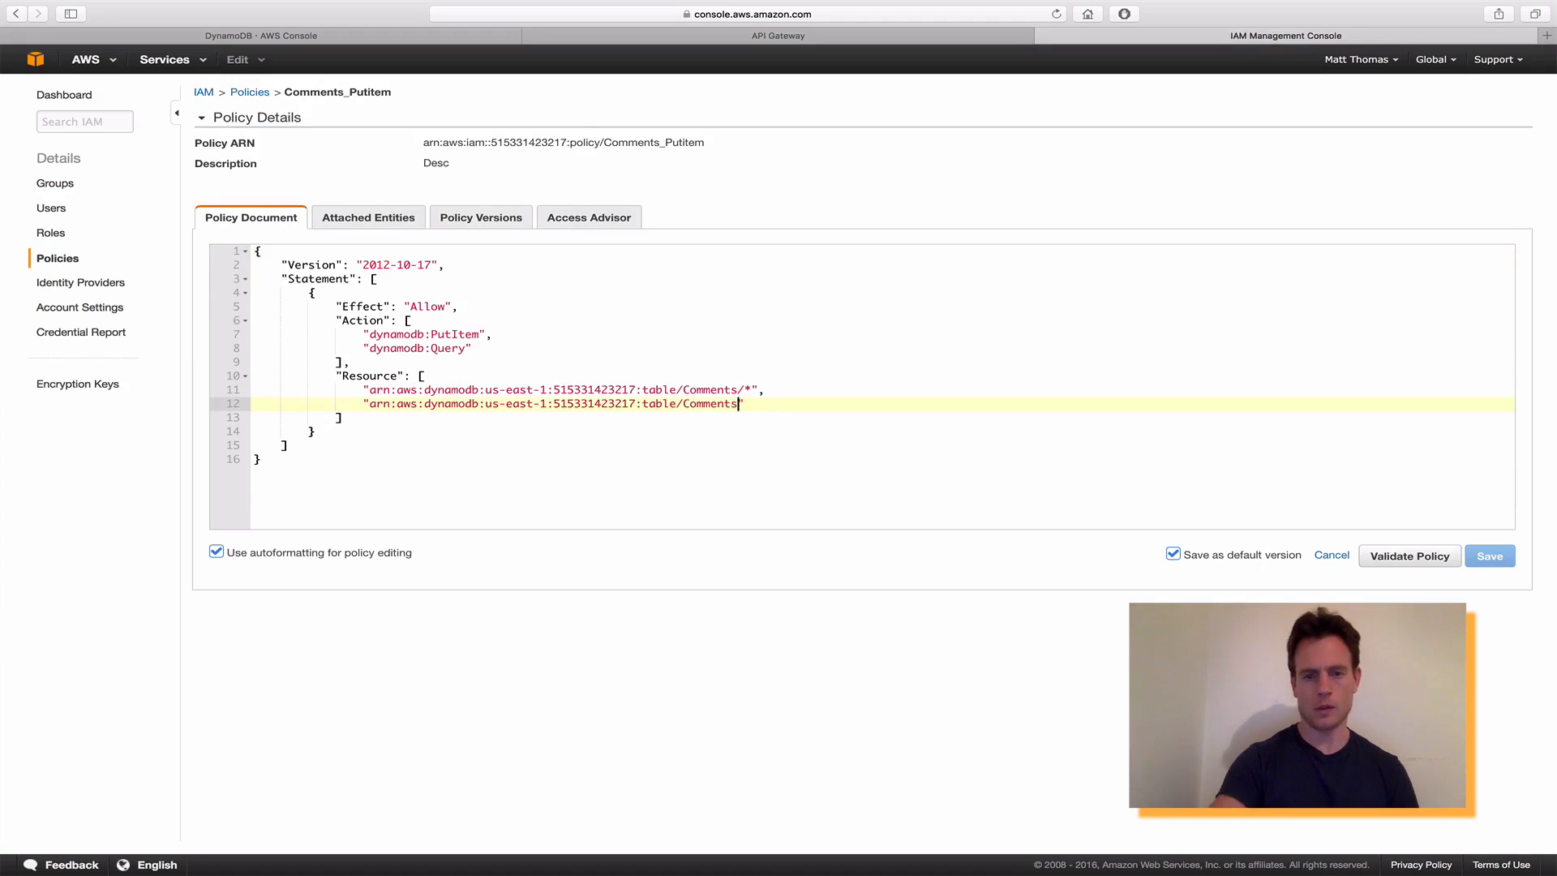
pyautogui.click(1490, 557)
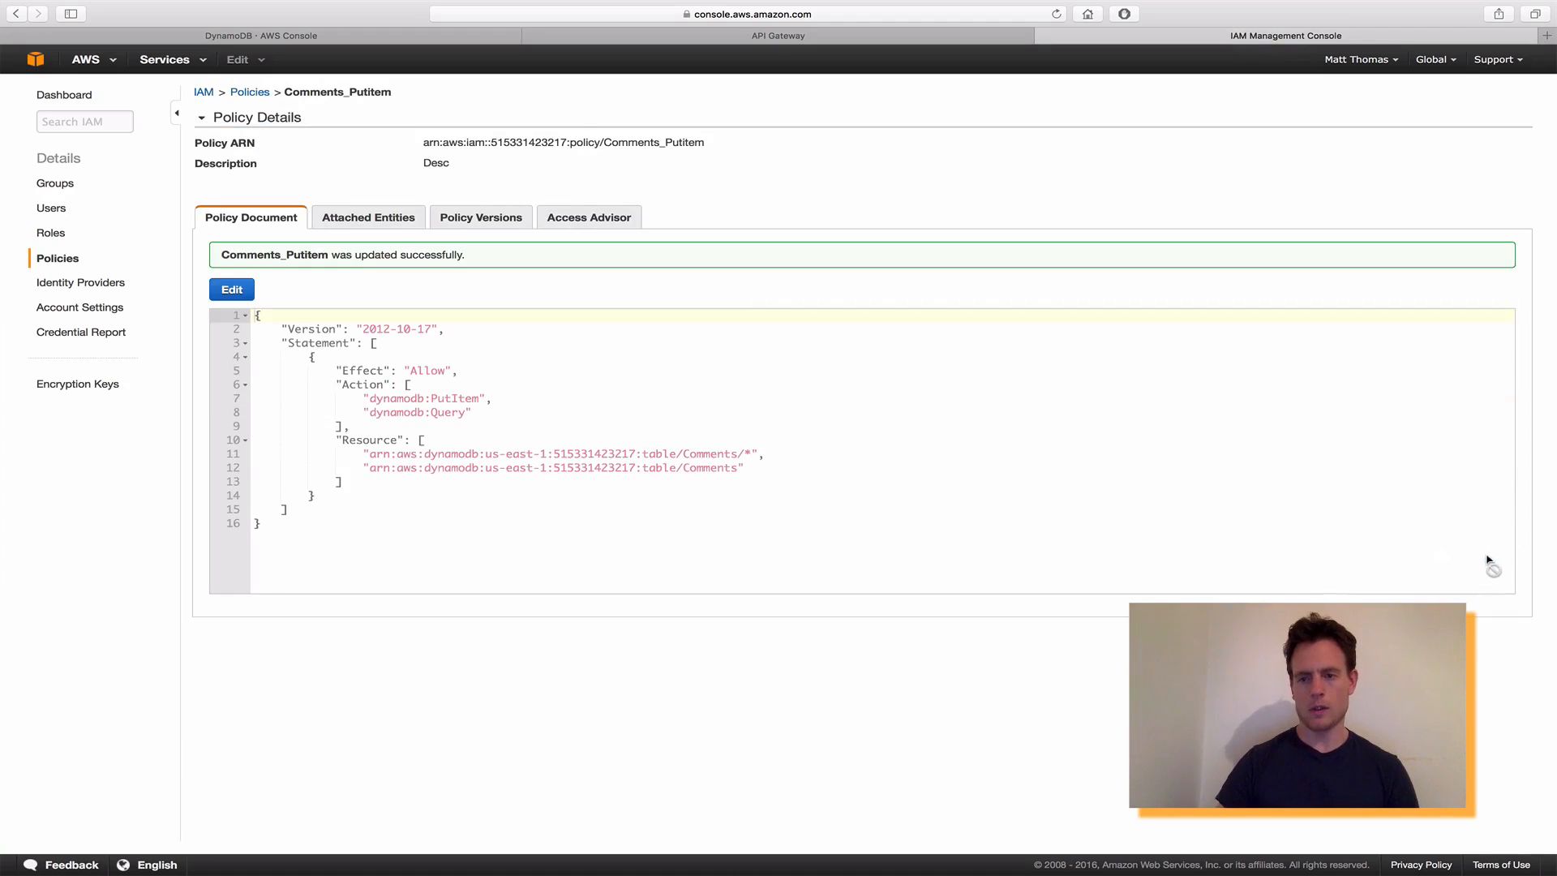
# Return to the /comments POST method test in API Gateway and rerun it with the existing request body.
pyautogui.click(897, 30)
pyautogui.scroll(-2, 365, 130)
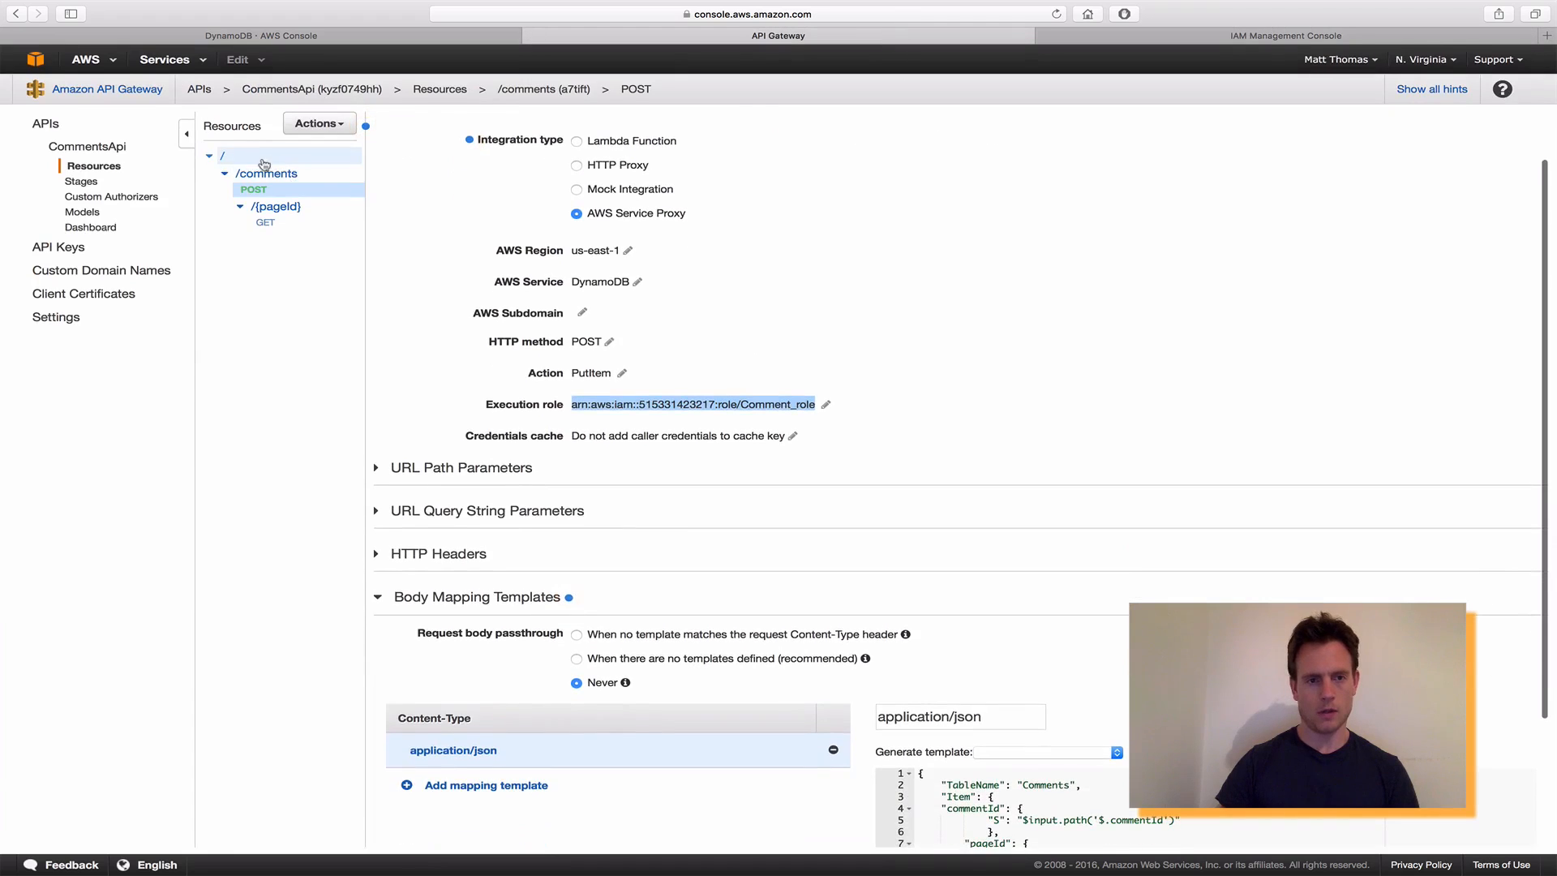
pyautogui.scroll(2, 268, 166)
pyautogui.click(421, 130)
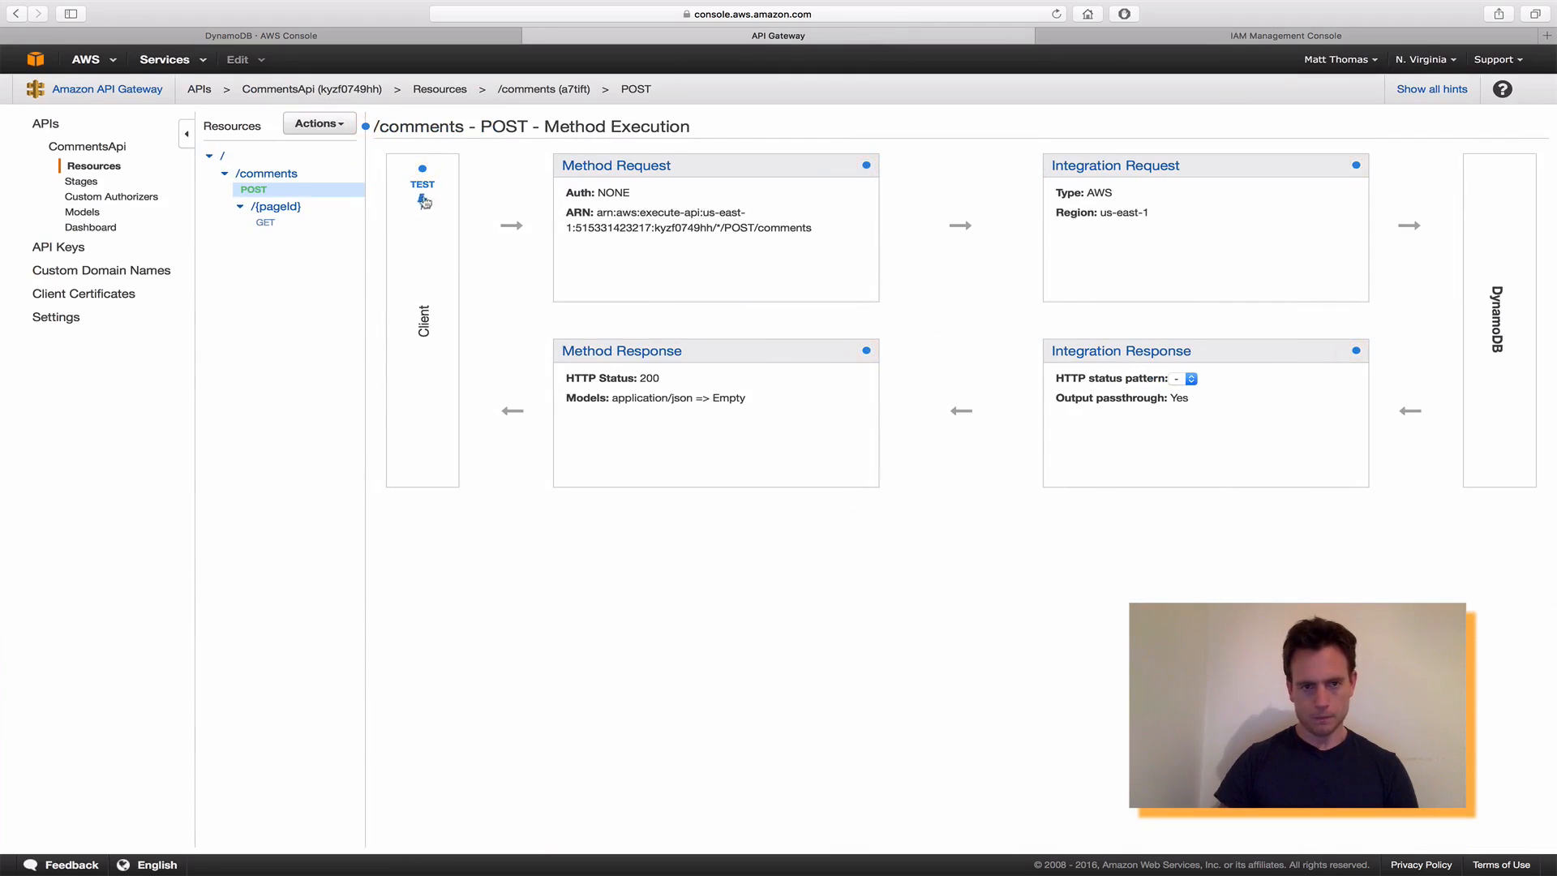
pyautogui.click(422, 200)
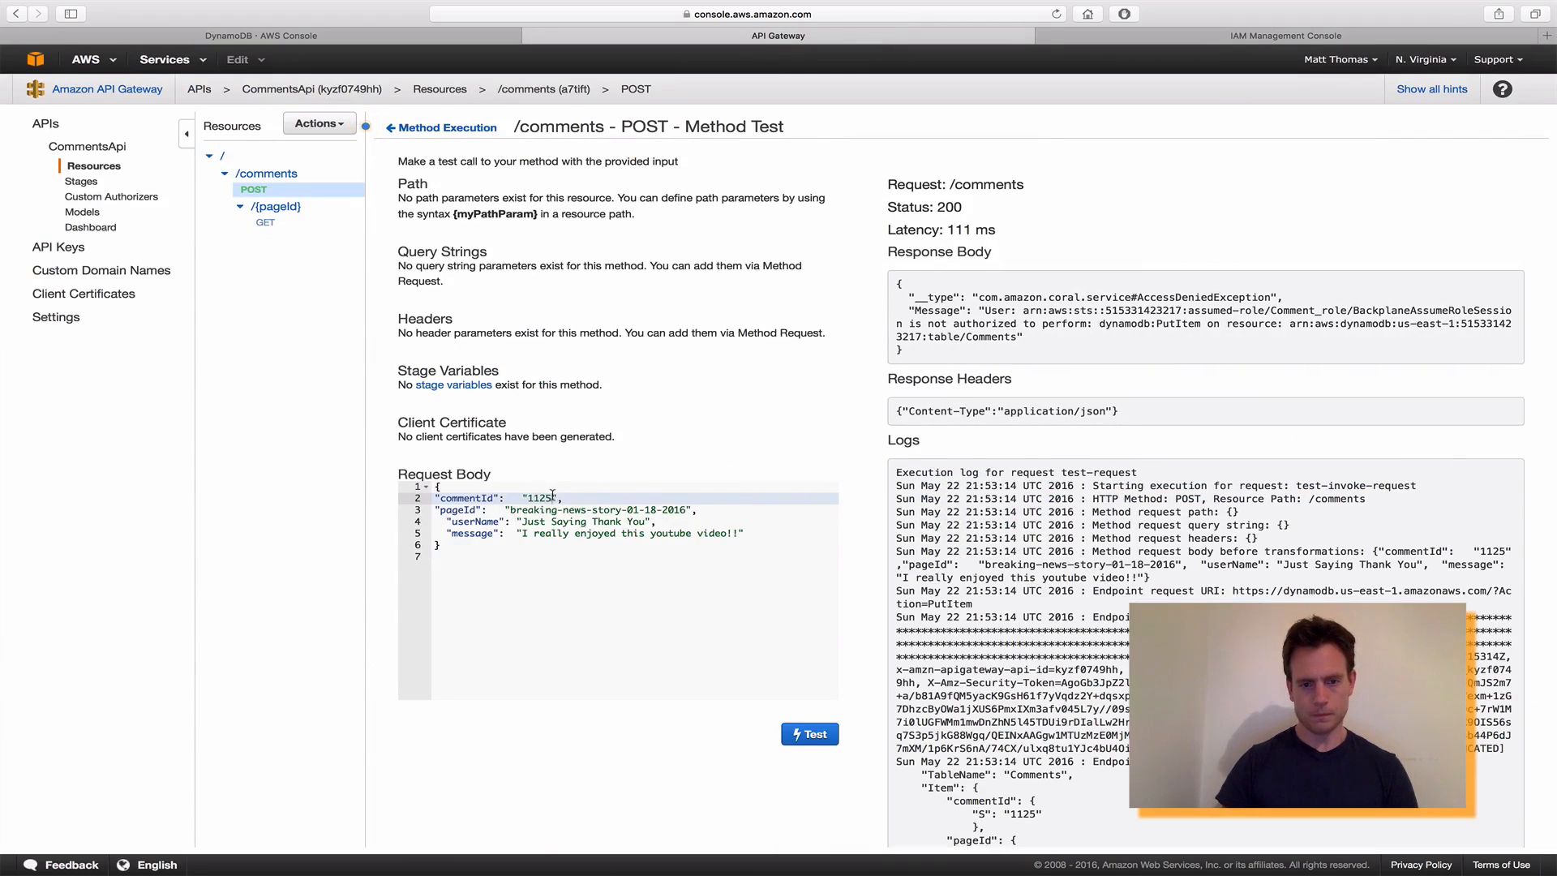
pyautogui.click(819, 734)
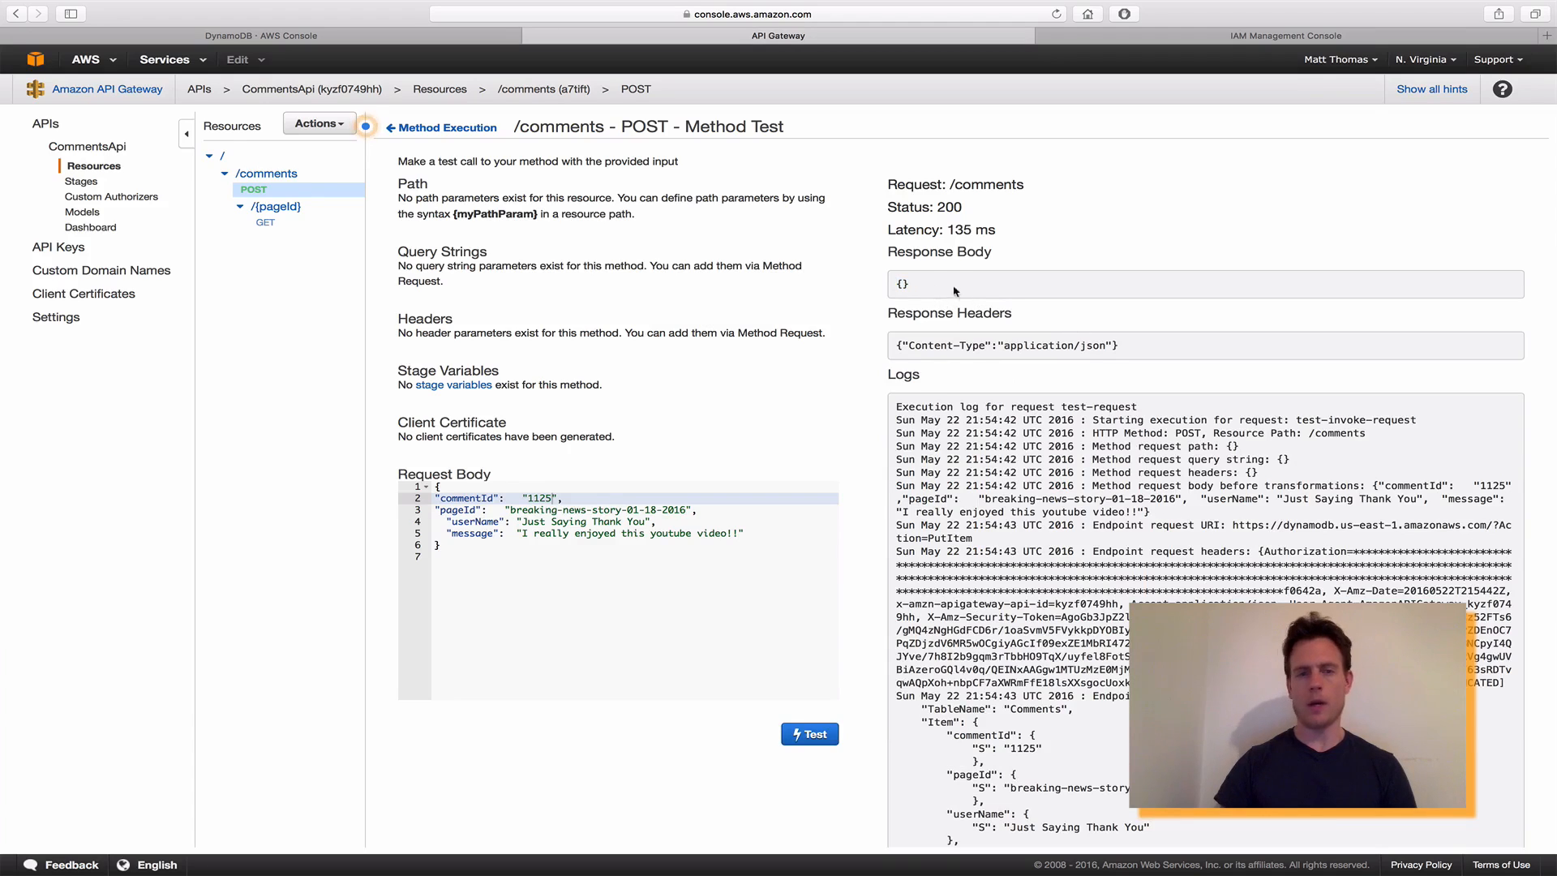
# Inspect item 1125 in DynamoDB's Comments table, close it without changes, and review the Comments_Putitem policy document in IAM.
pyautogui.click(267, 36)
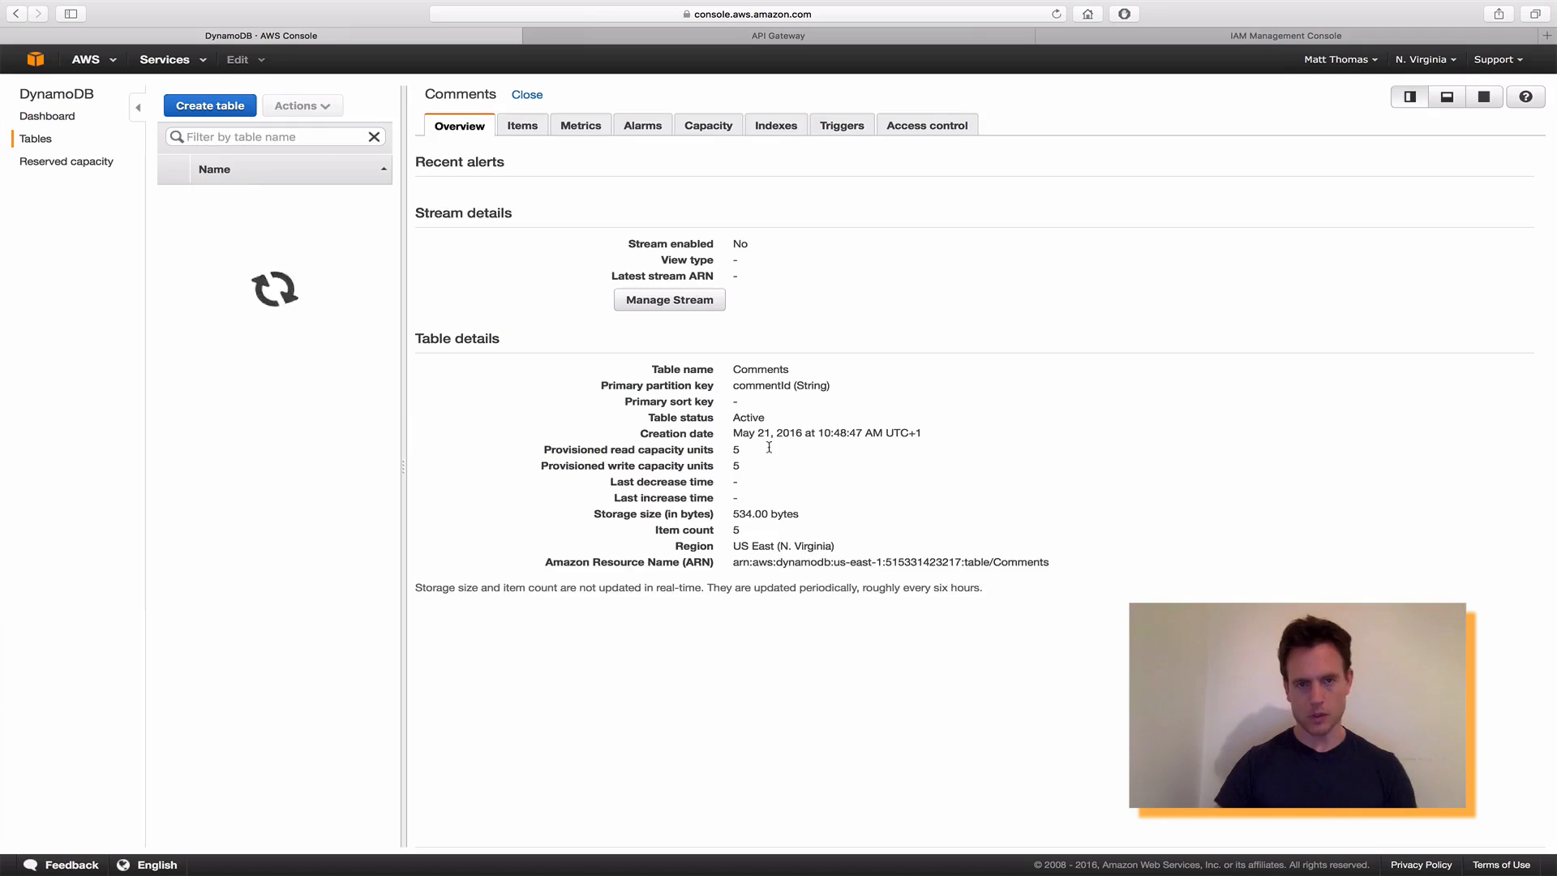
pyautogui.click(537, 129)
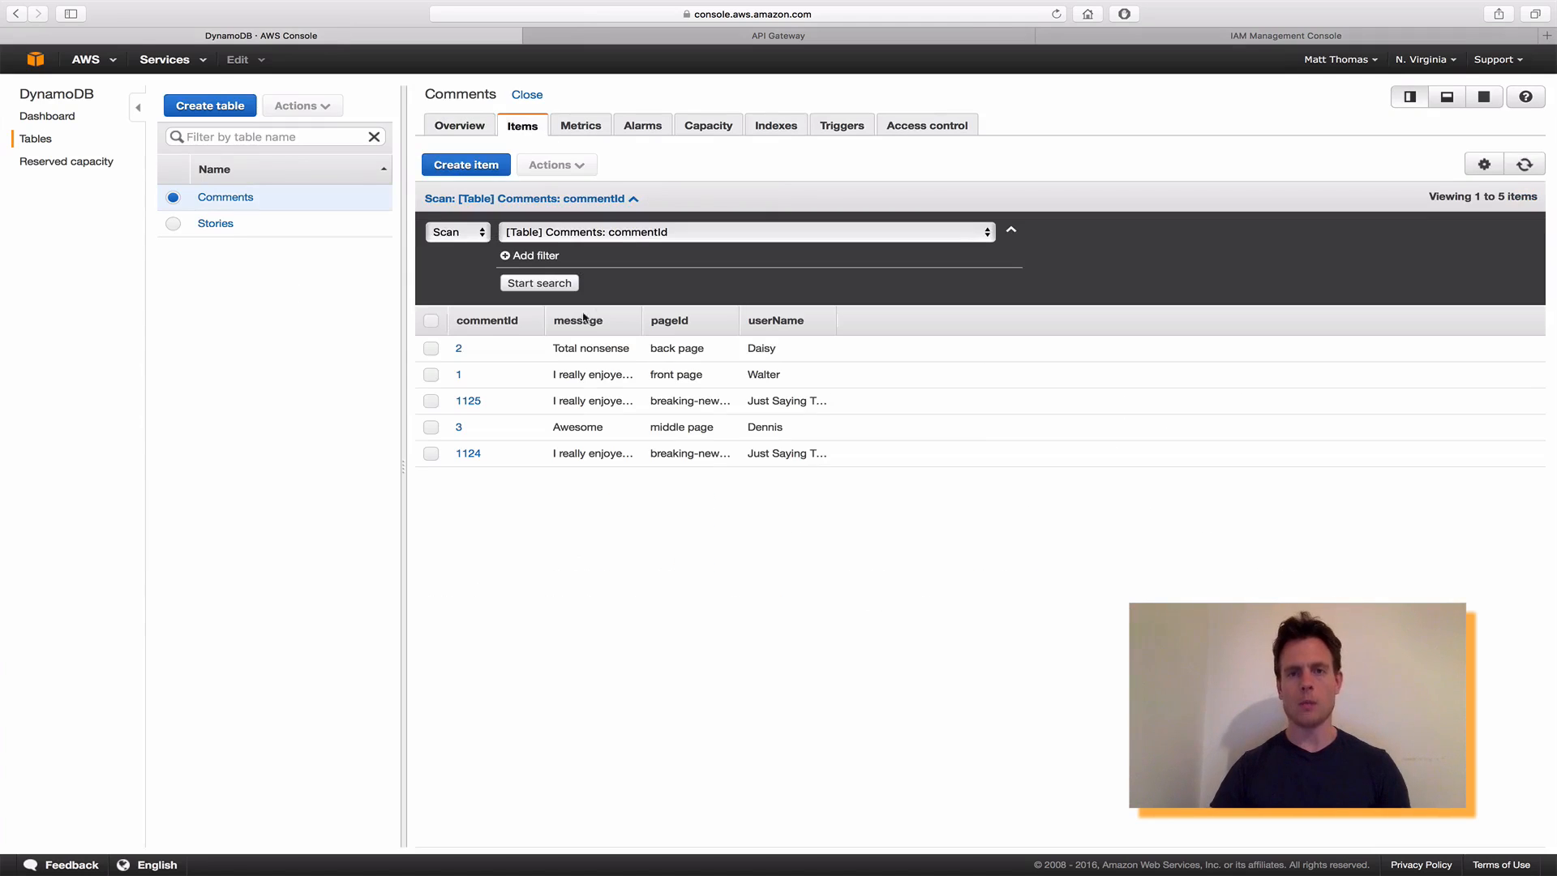
pyautogui.click(469, 401)
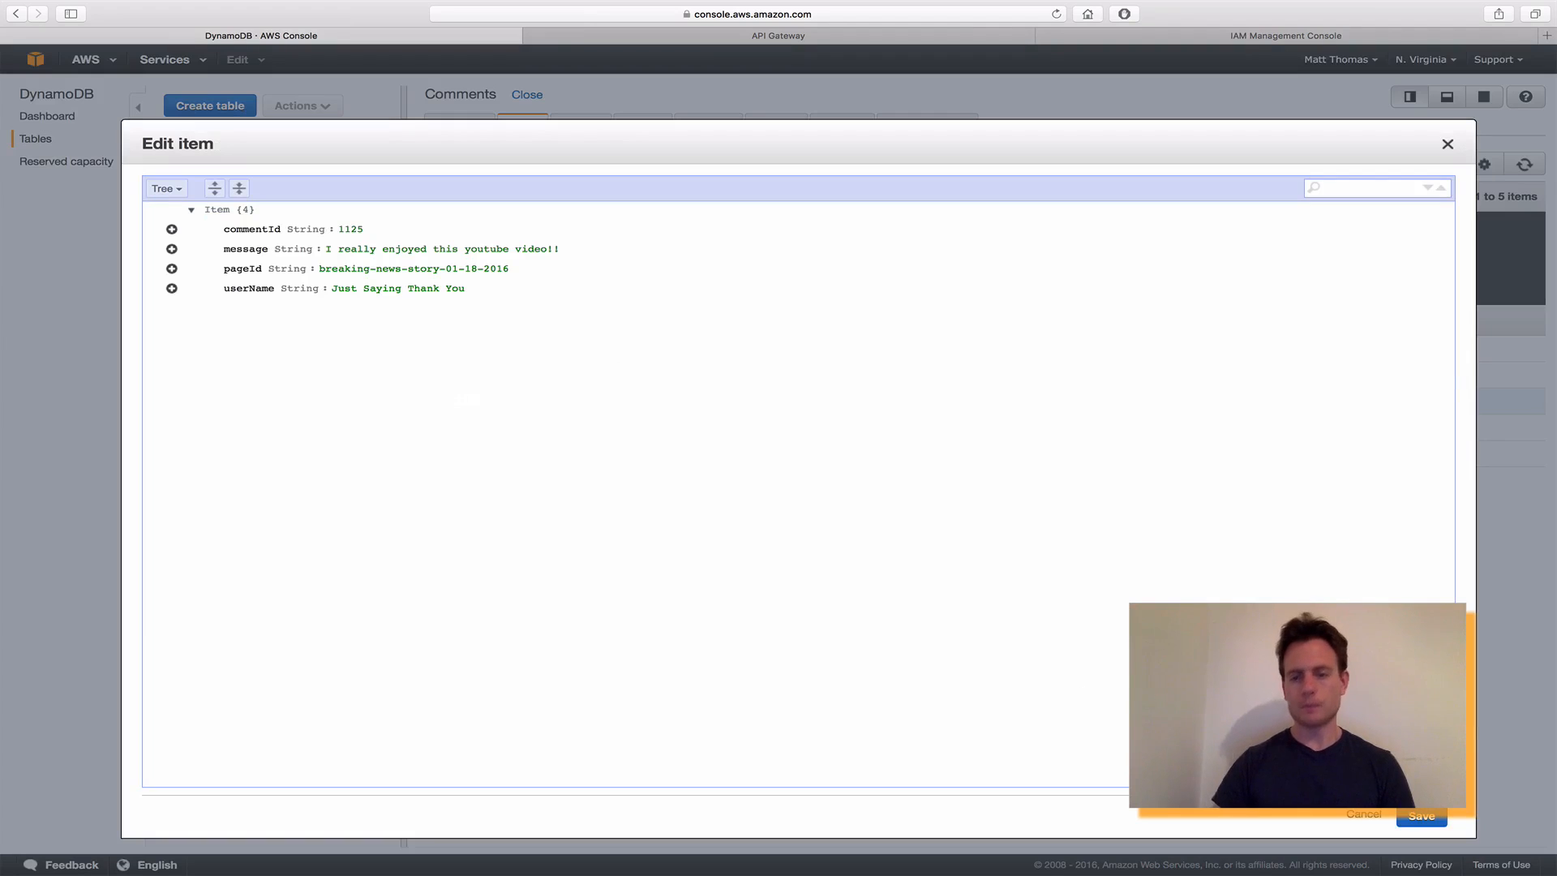
pyautogui.click(1364, 815)
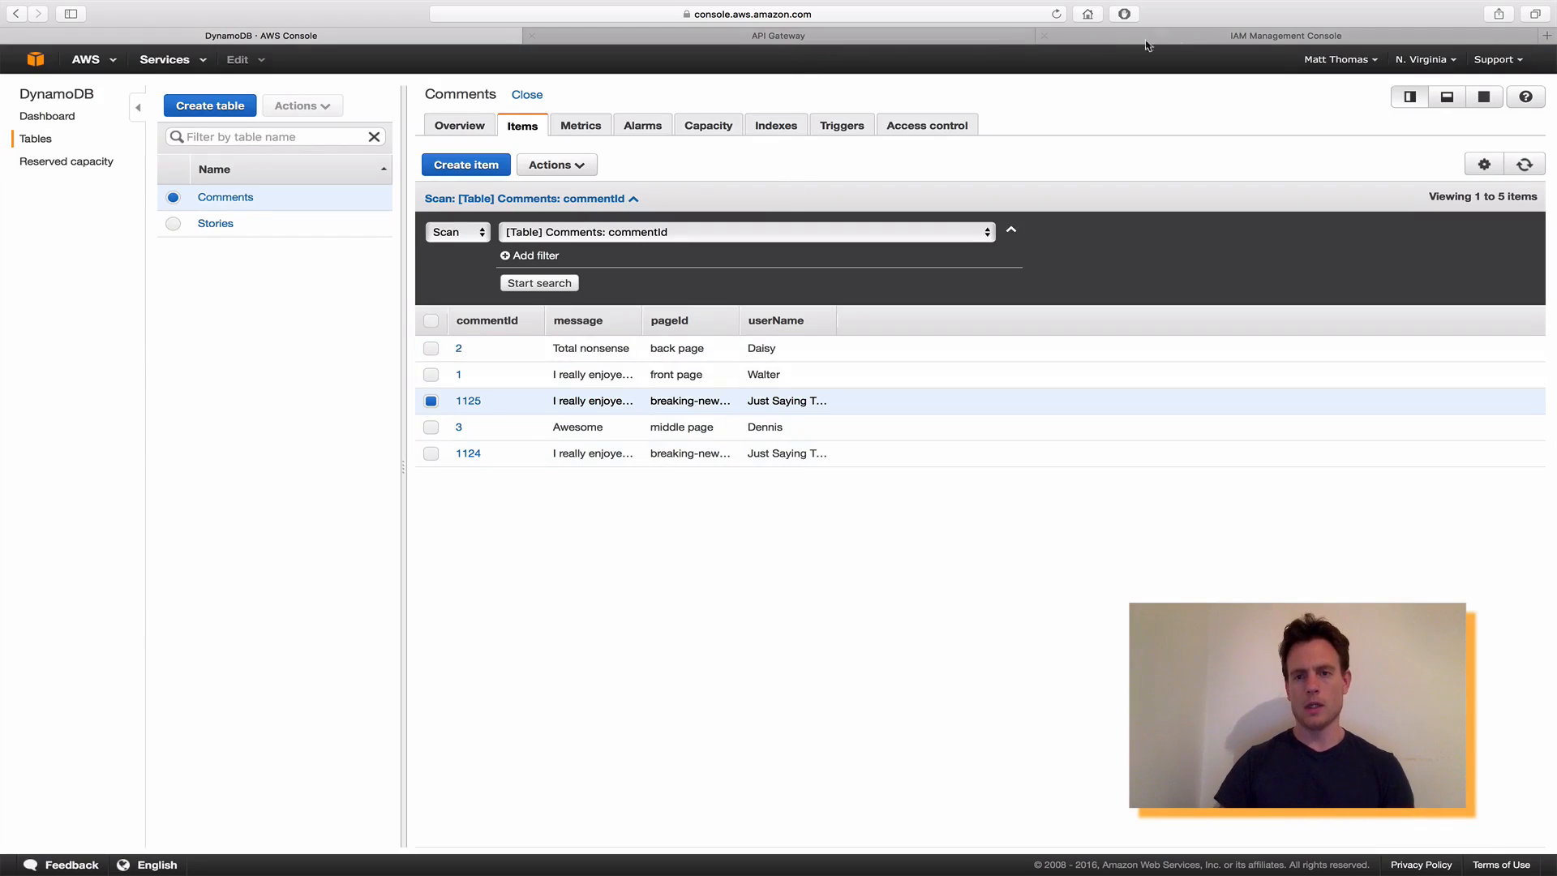
pyautogui.click(1179, 37)
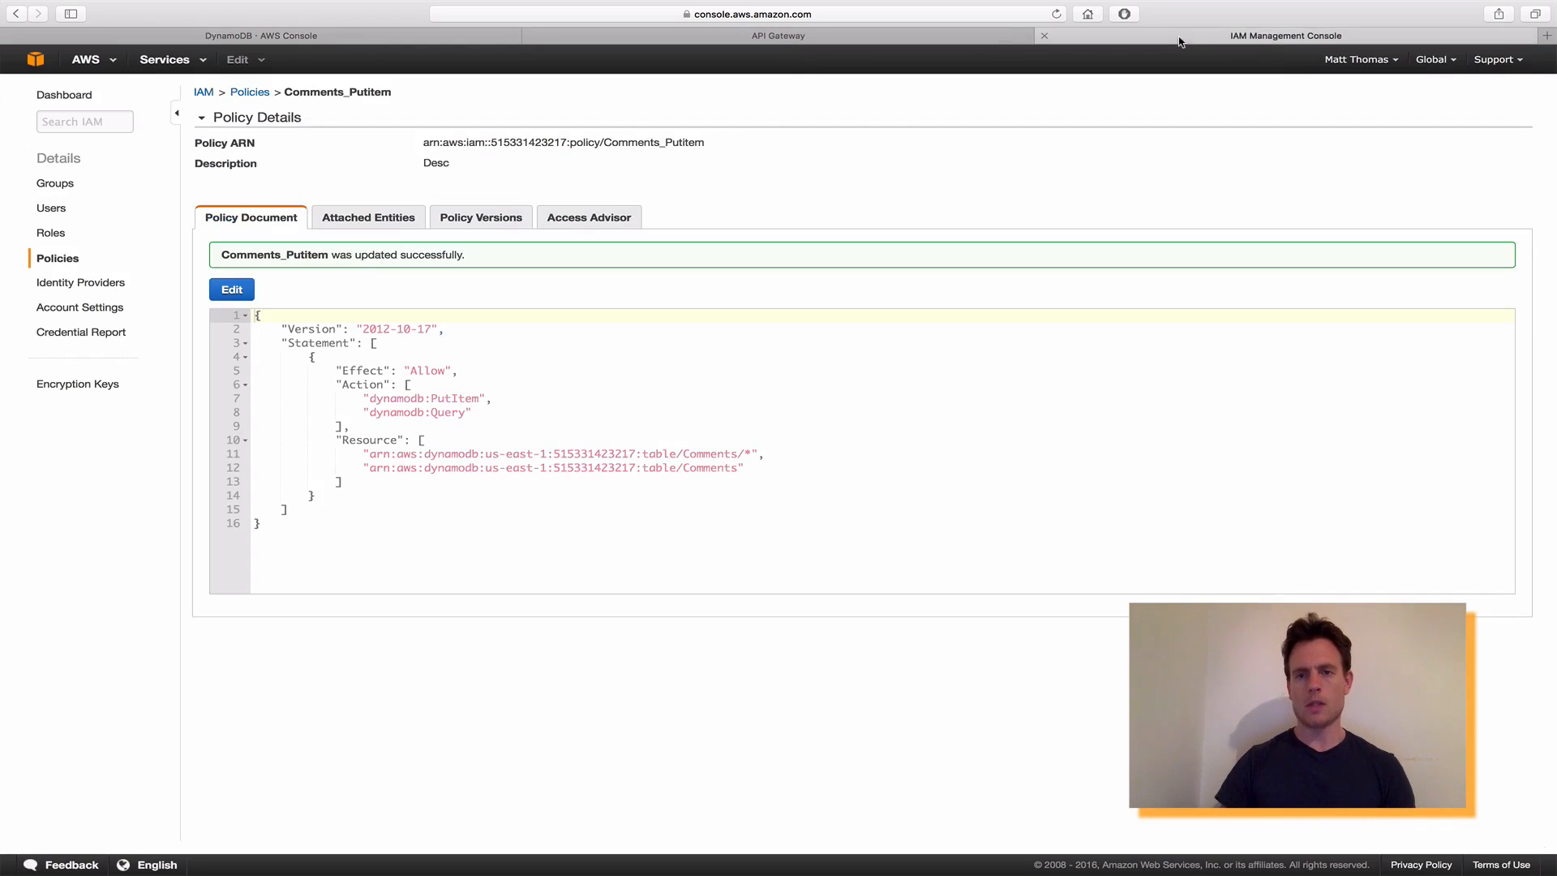
# Start adding a method to /comments in API Gateway, view the available HTTP methods, and discard the new entry.
pyautogui.click(835, 41)
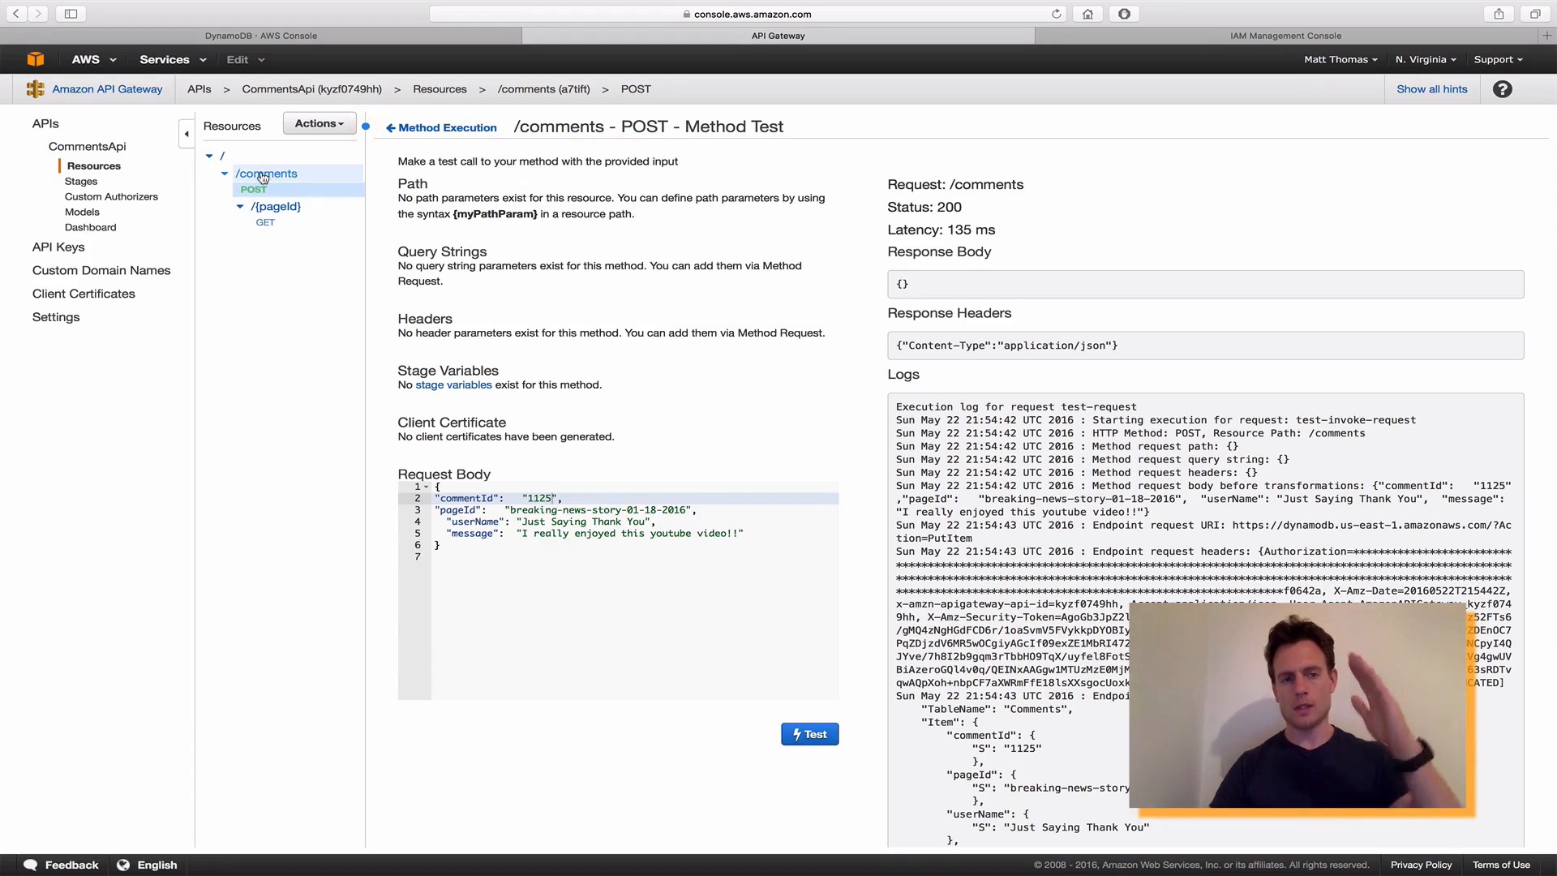
pyautogui.click(315, 126)
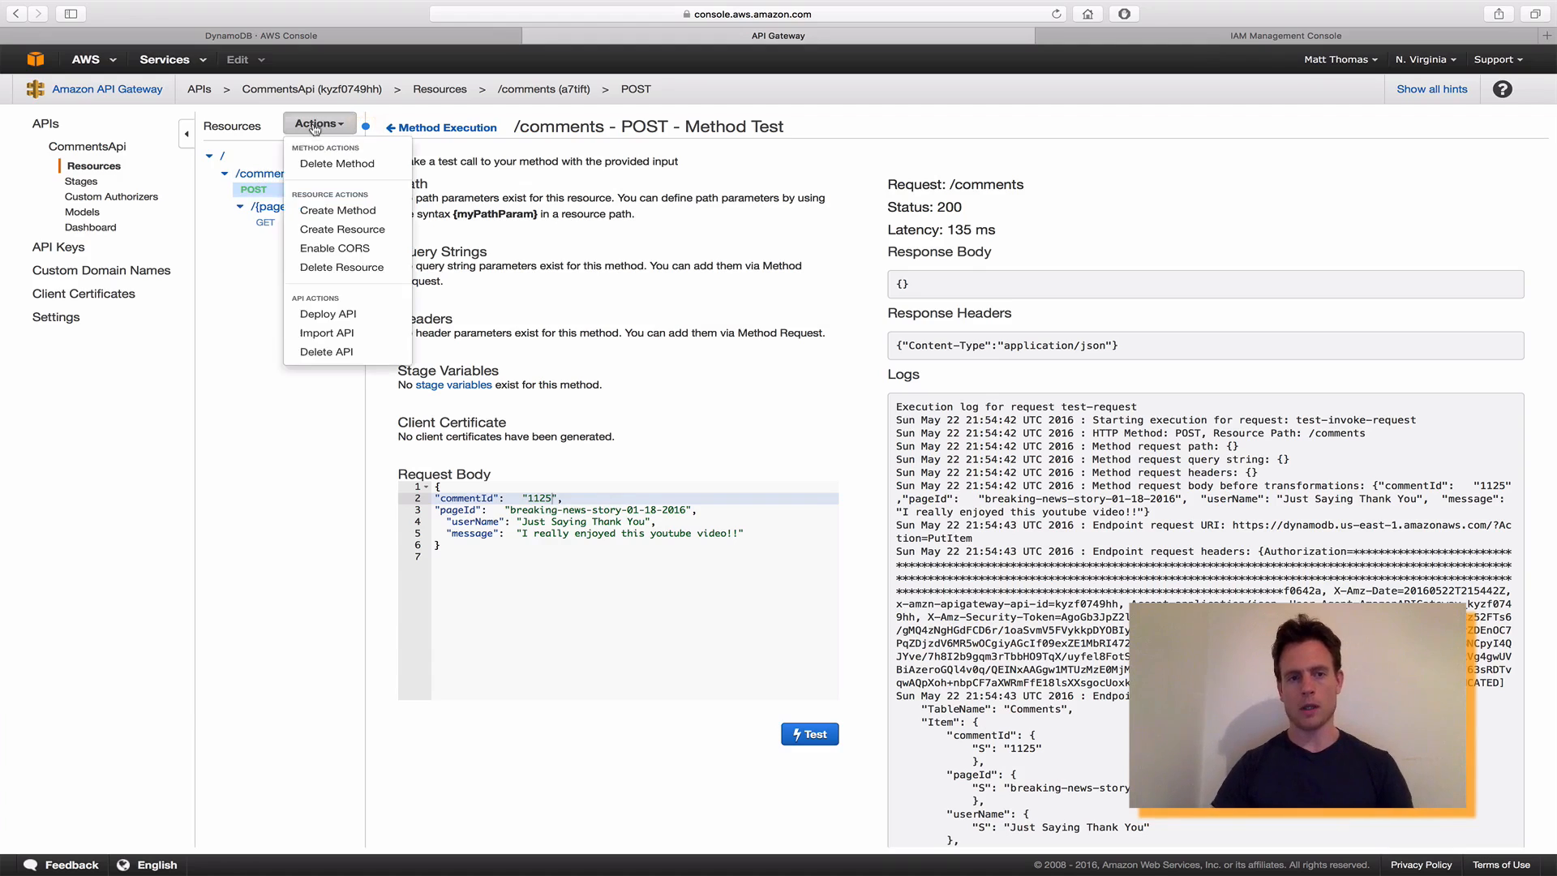
pyautogui.click(339, 211)
pyautogui.click(299, 208)
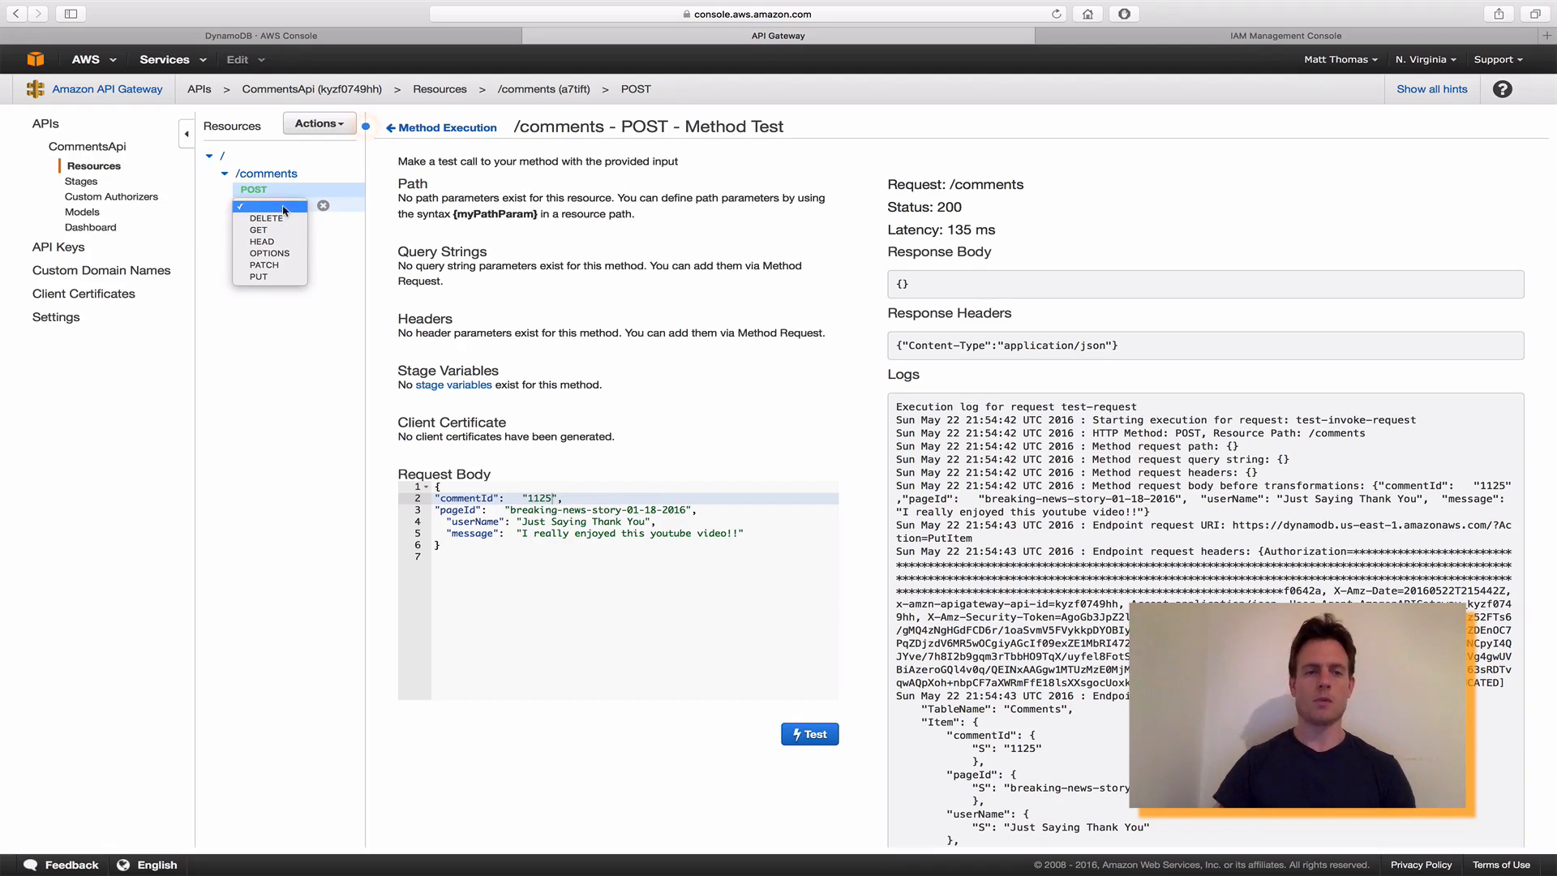
pyautogui.click(283, 208)
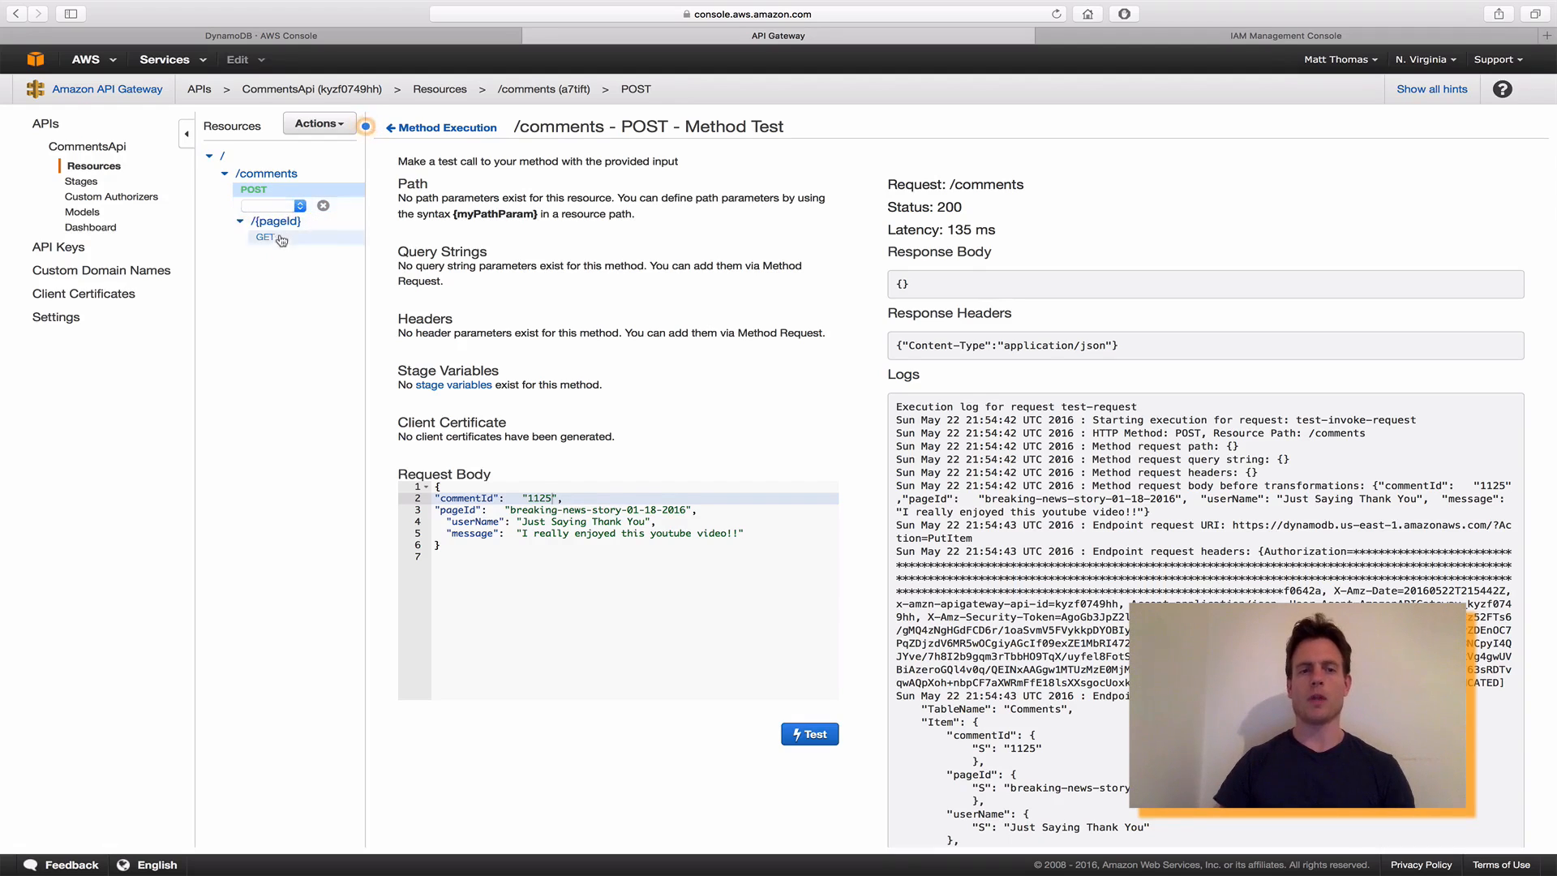
pyautogui.click(322, 205)
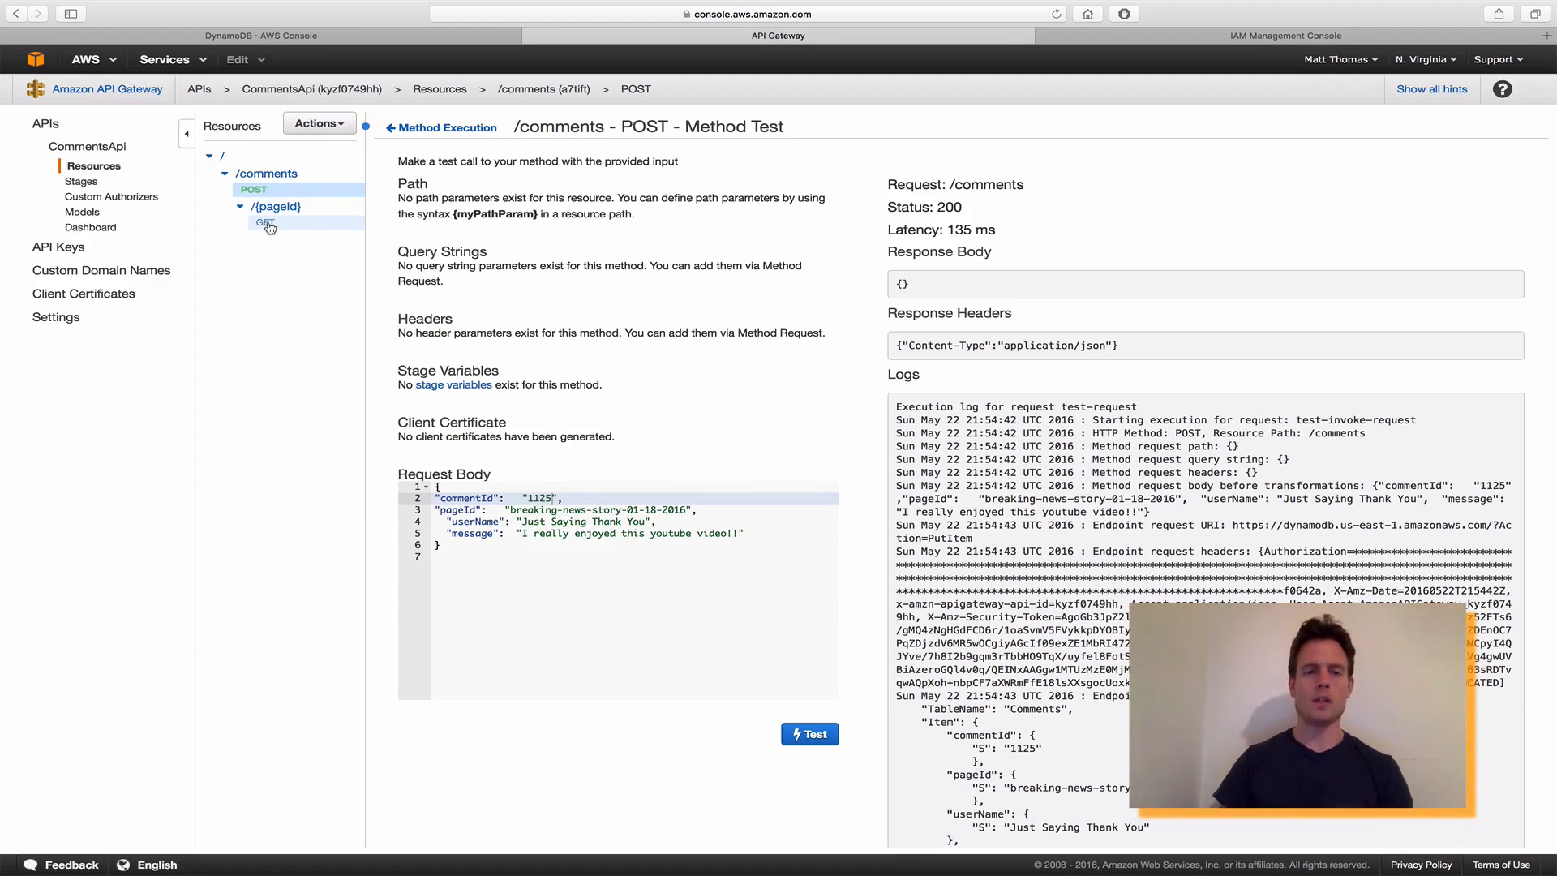
# Inspect the action and execution role in the /comments/{pageId} GET Integration Request and compare them with the Comments_Putitem policy in IAM.
pyautogui.click(267, 223)
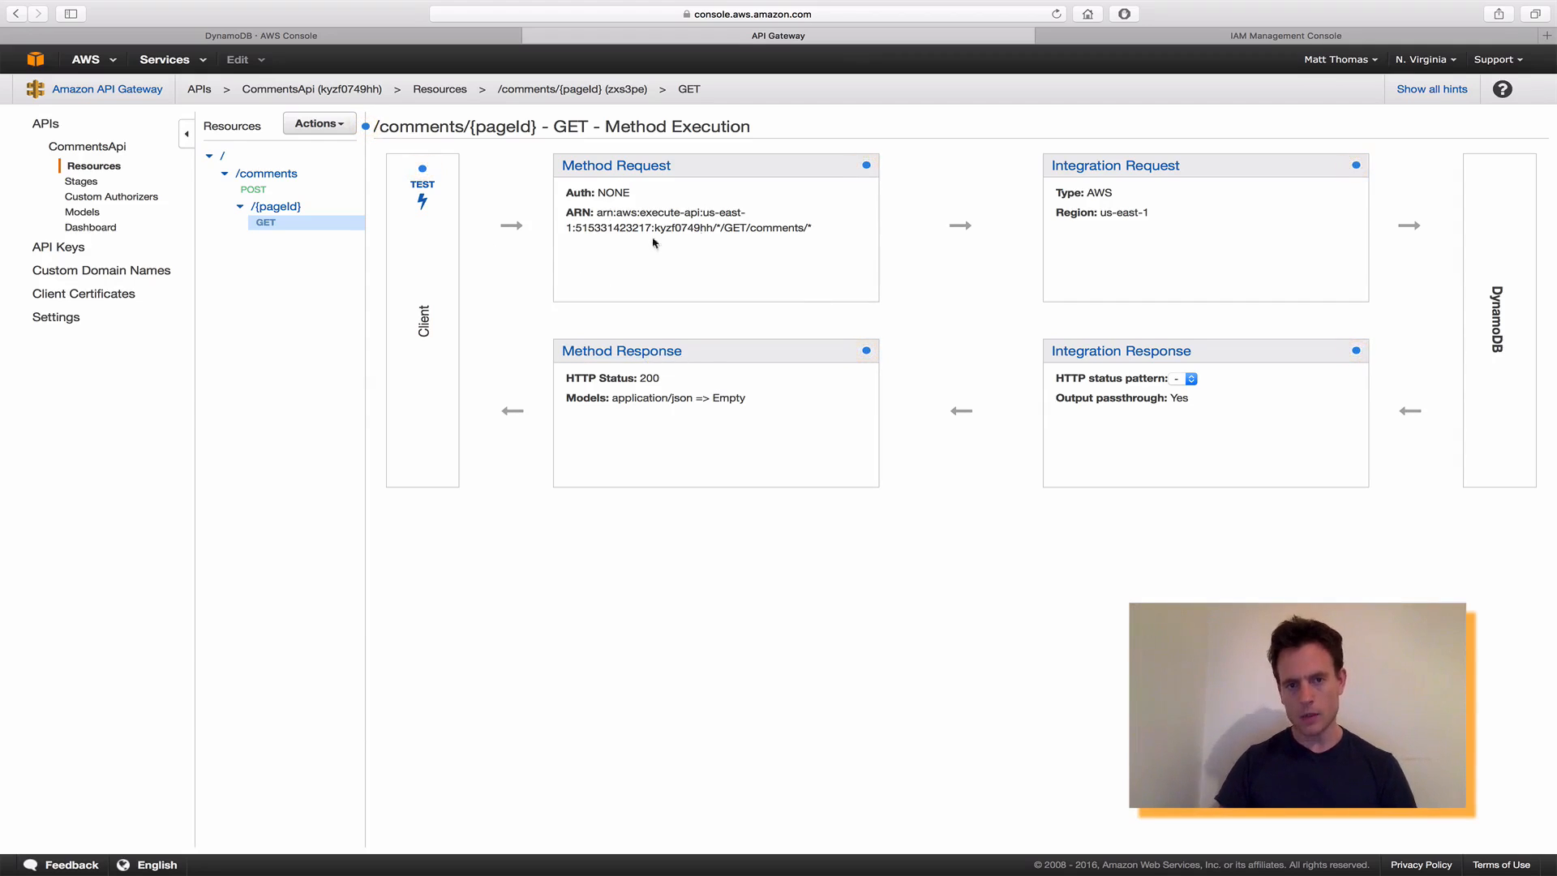
pyautogui.click(1100, 166)
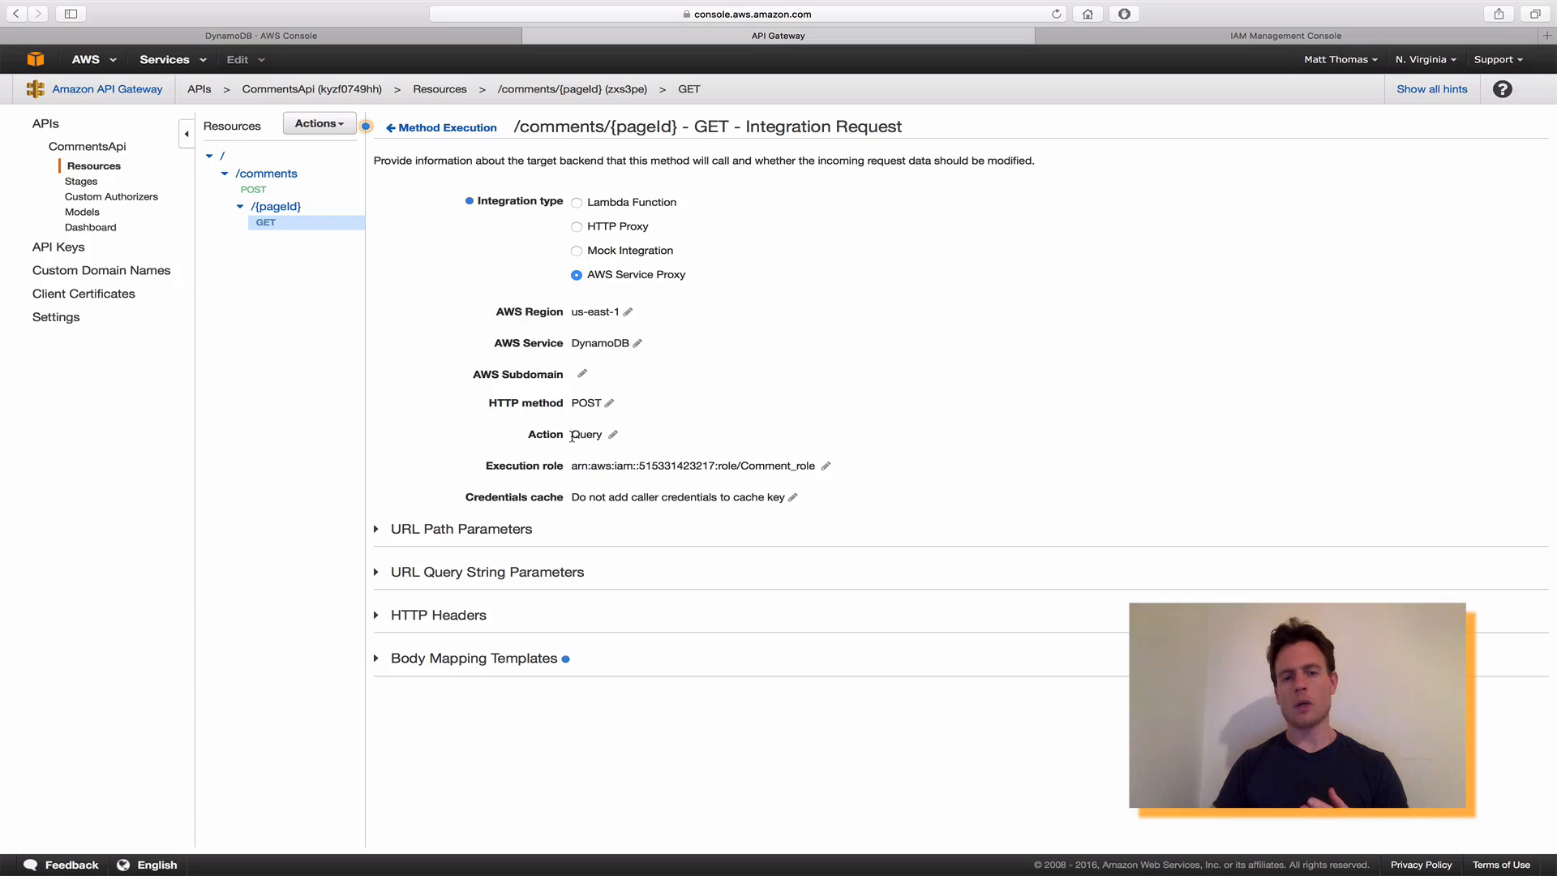
pyautogui.moveTo(572, 437); pyautogui.dragTo(599, 436)
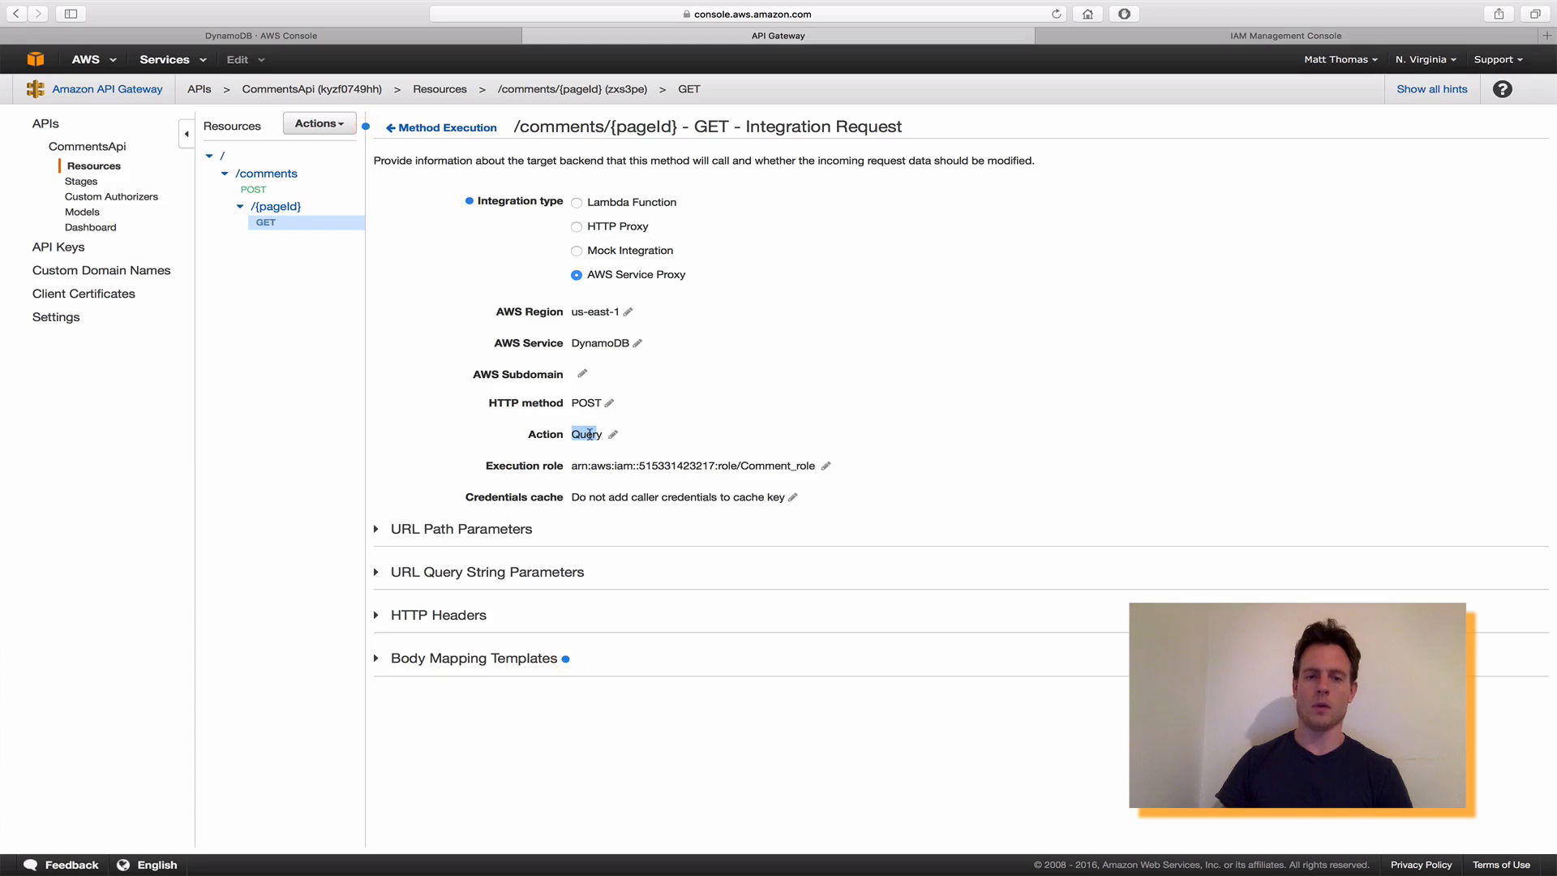
pyautogui.moveTo(572, 465); pyautogui.dragTo(811, 469)
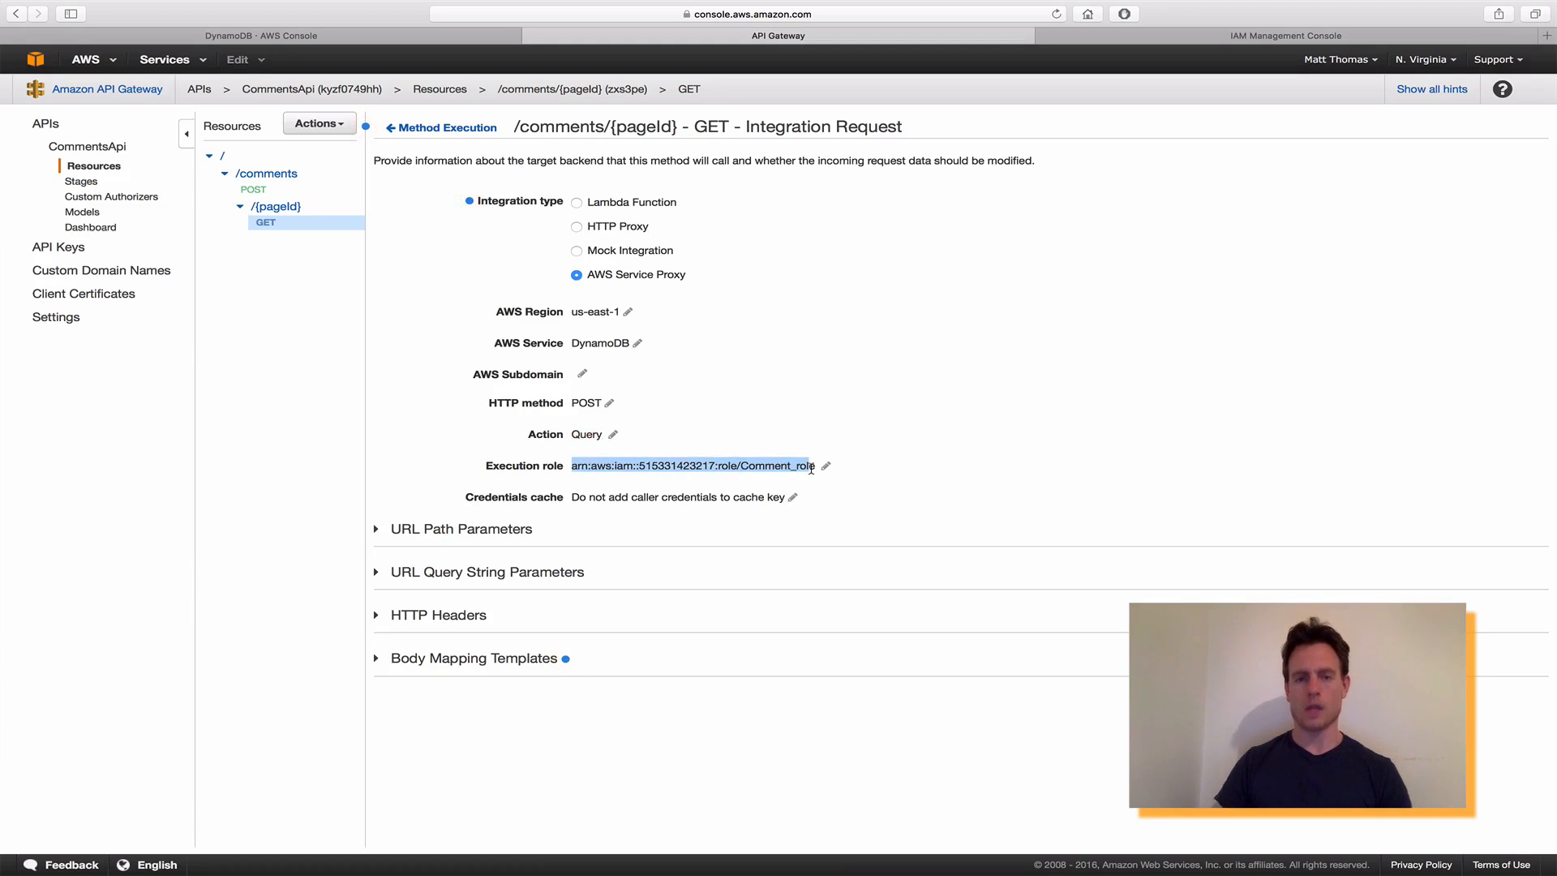
pyautogui.click(1290, 36)
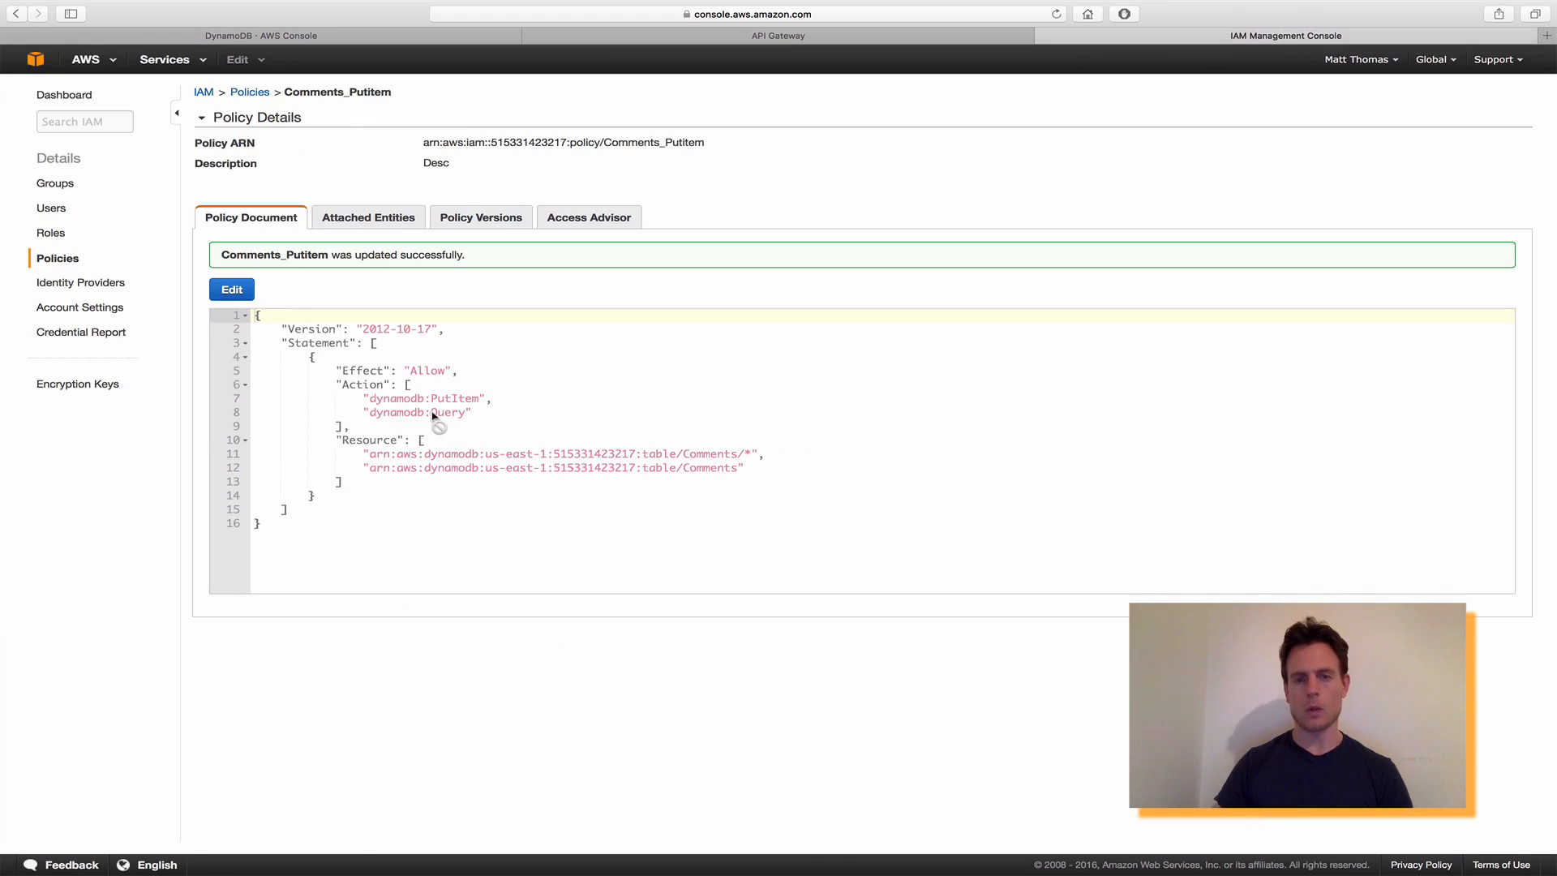
# Return to API Gateway and examine the application/json body mapping template and HTTP method of the GET Integration Request.
pyautogui.click(789, 39)
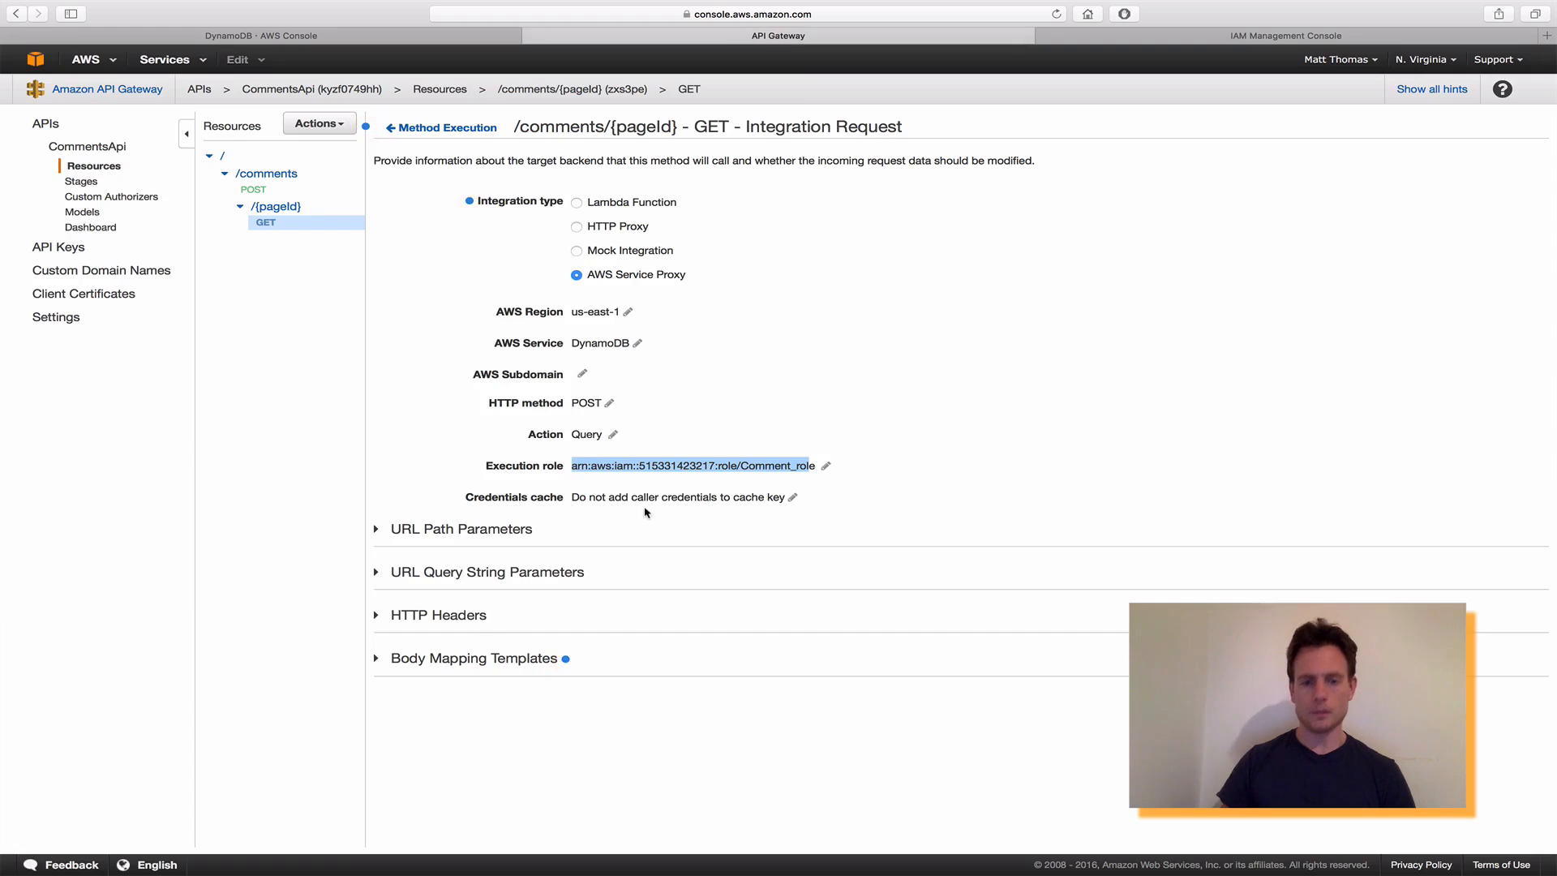
pyautogui.click(483, 660)
pyautogui.scroll(-1, 649, 640)
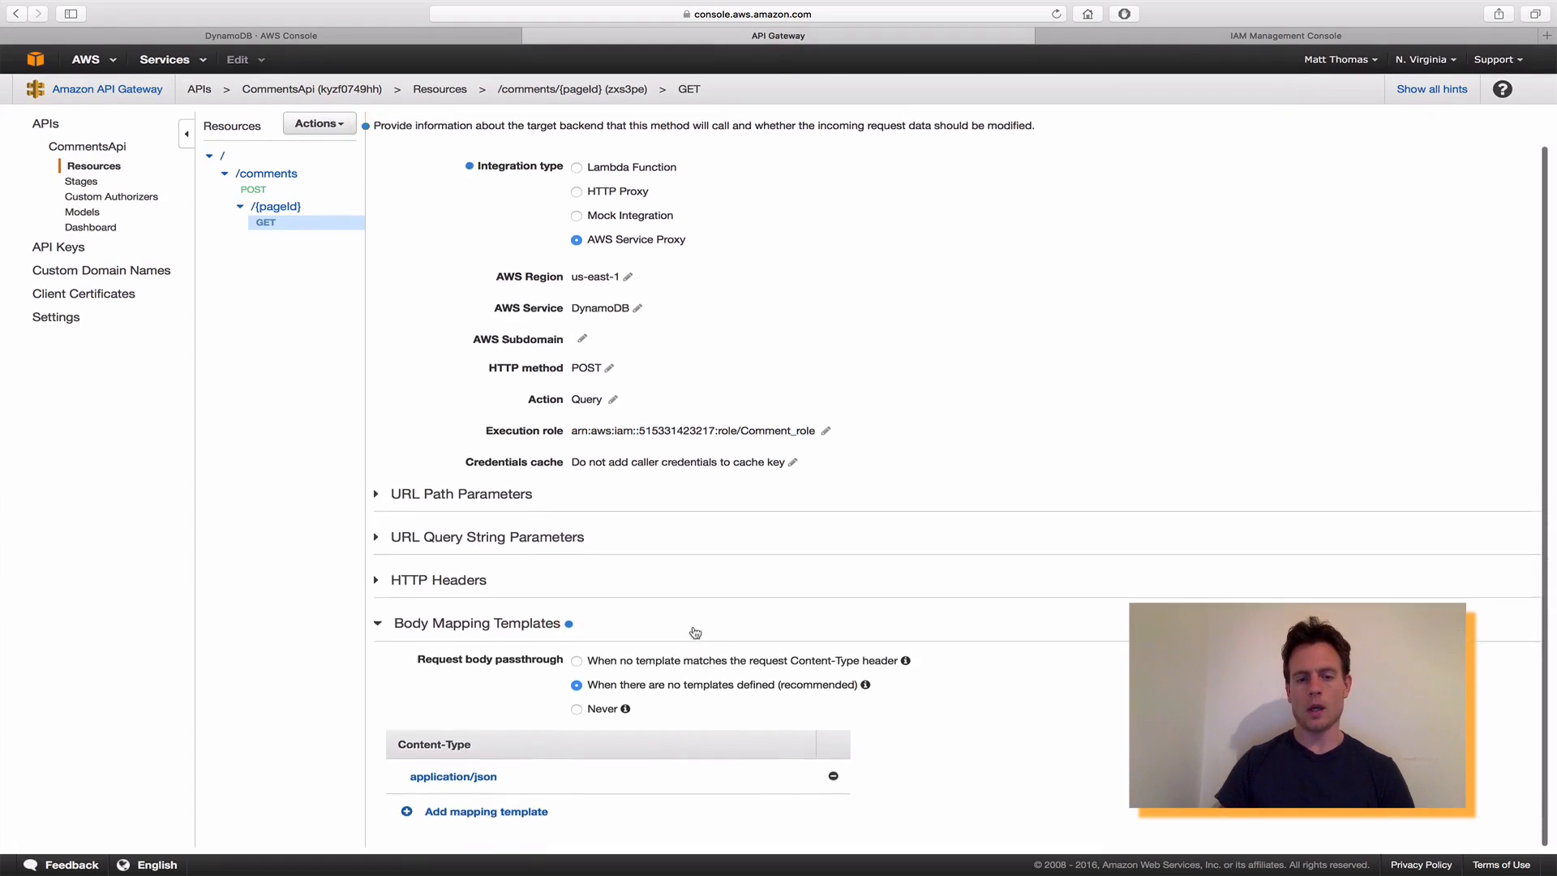
pyautogui.click(460, 787)
pyautogui.scroll(-5, 859, 618)
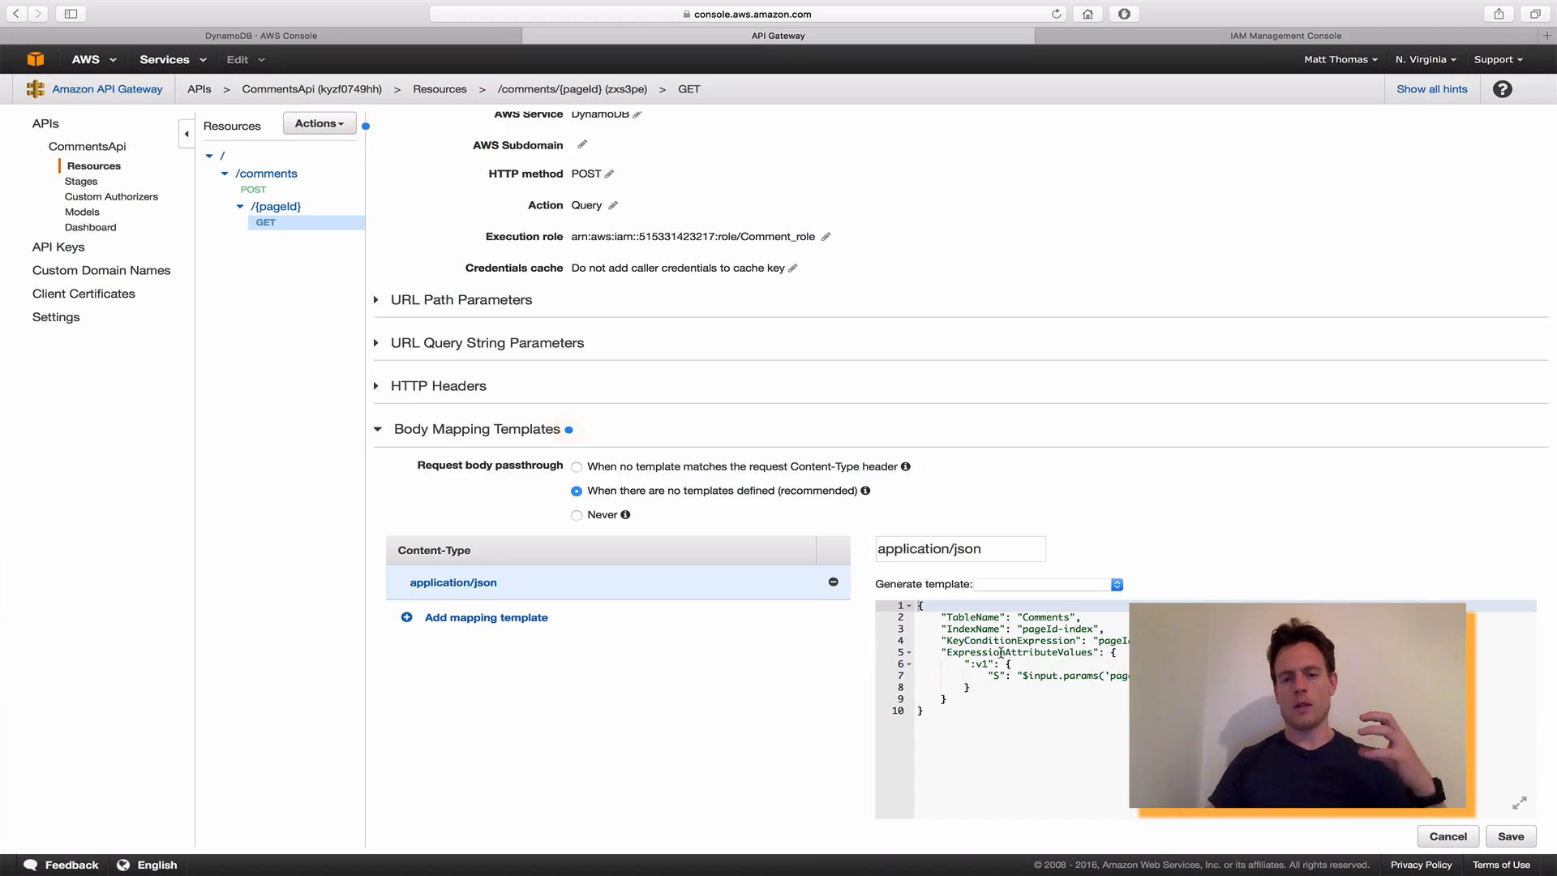
pyautogui.doubleClick(1122, 675)
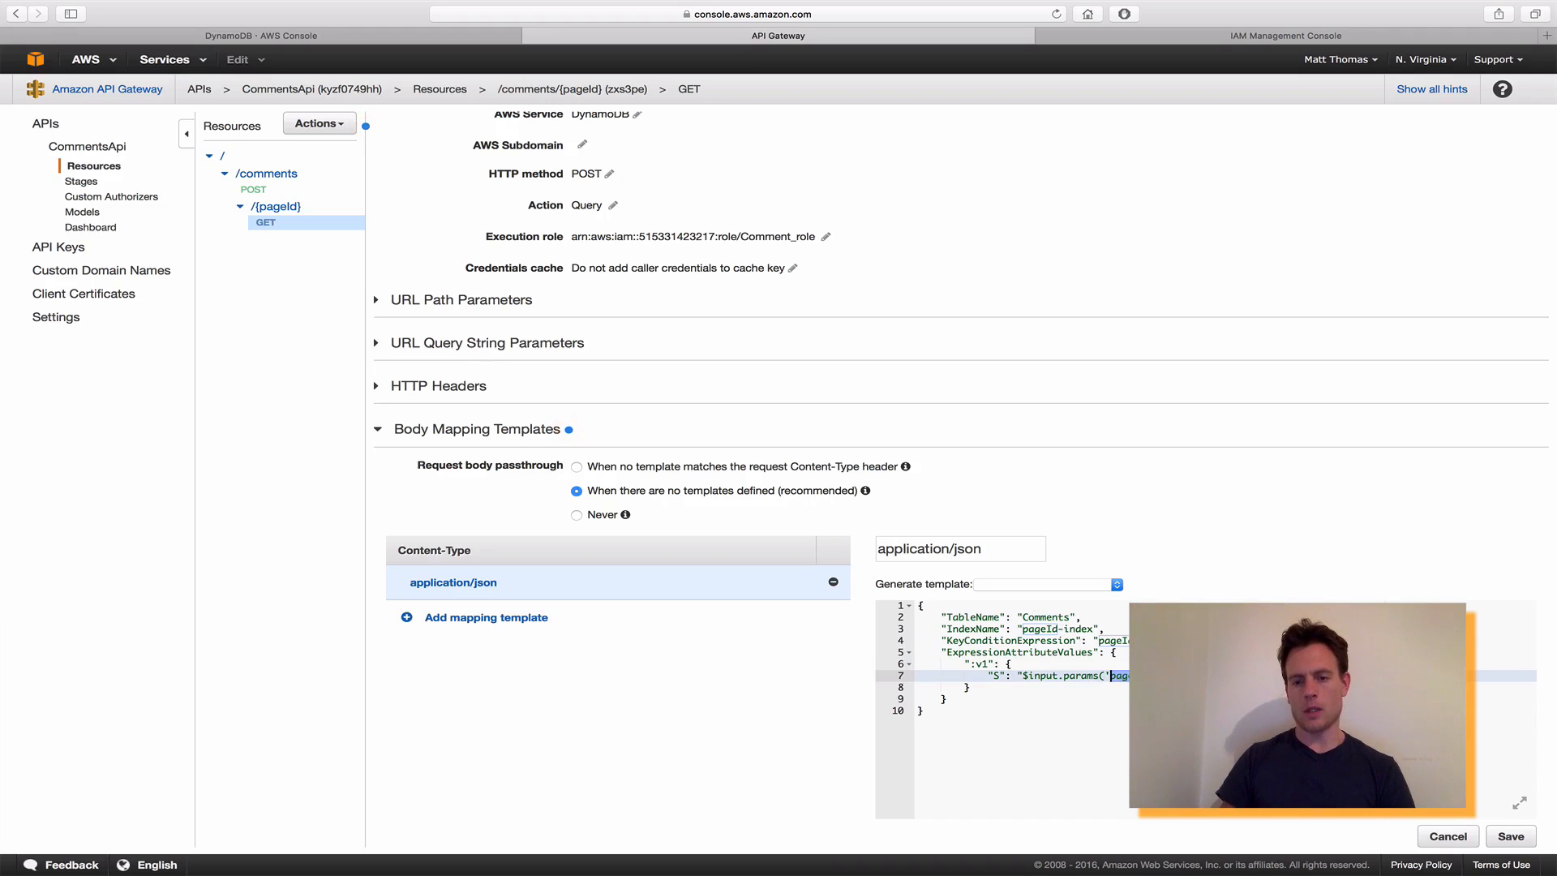
pyautogui.doubleClick(1121, 676)
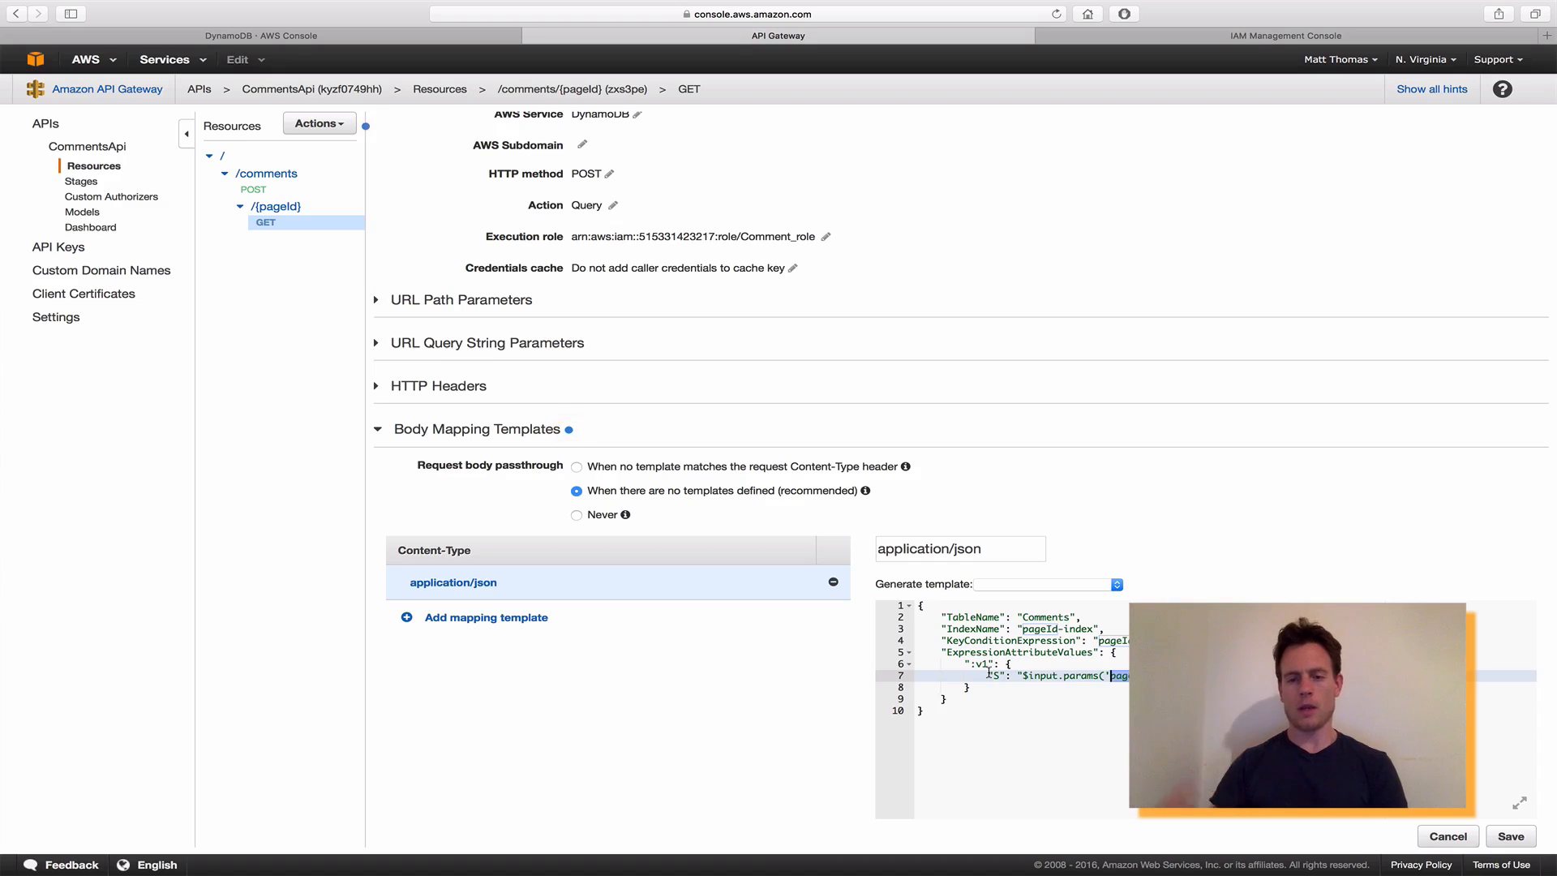
pyautogui.moveTo(921, 608); pyautogui.dragTo(948, 701)
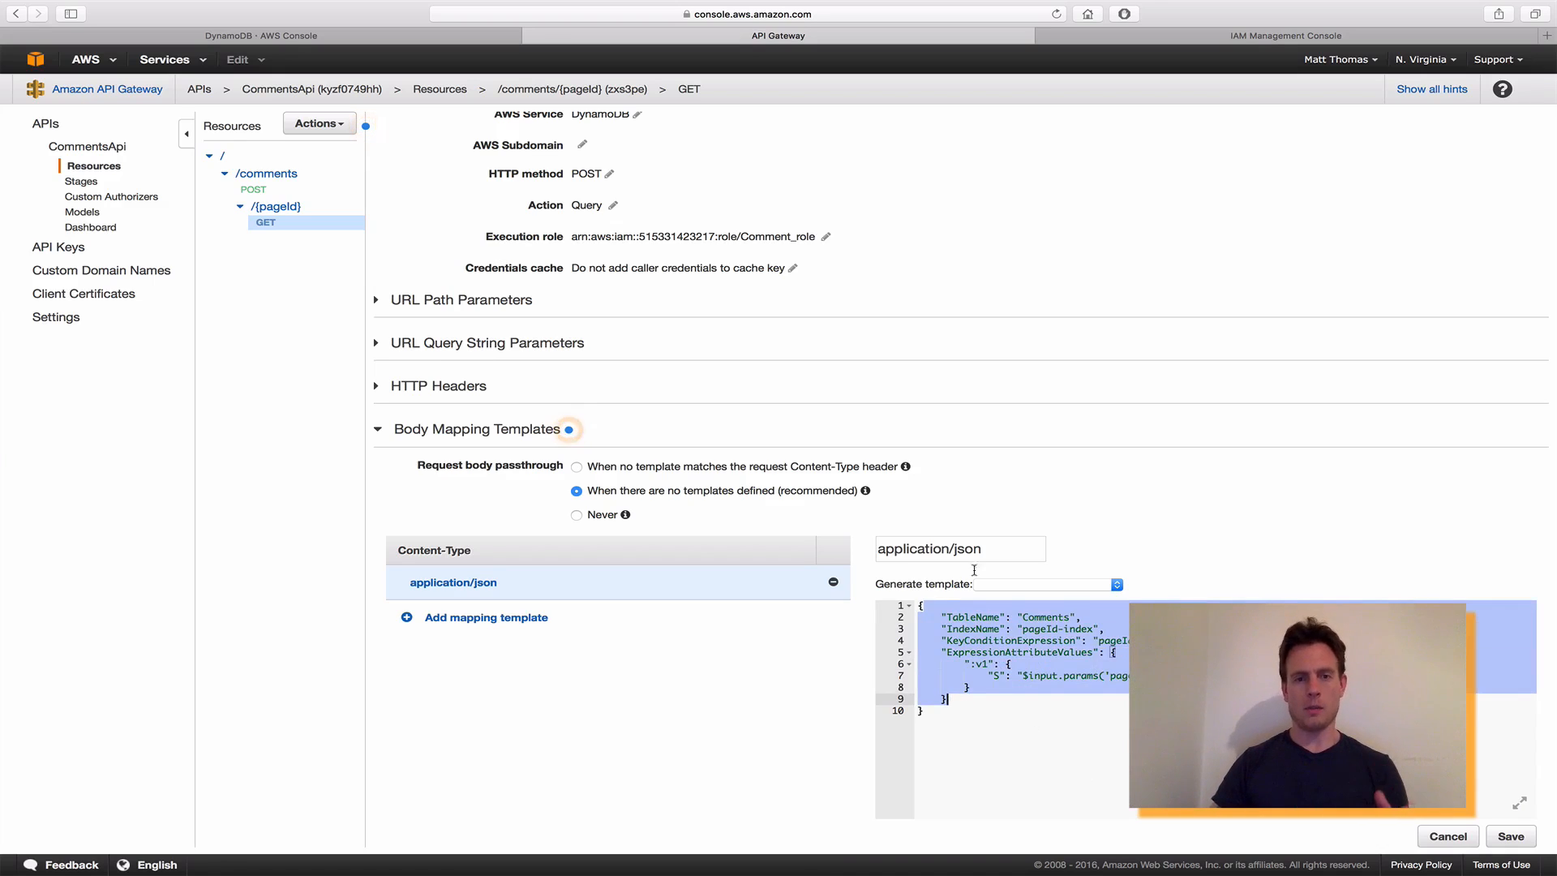
pyautogui.doubleClick(583, 171)
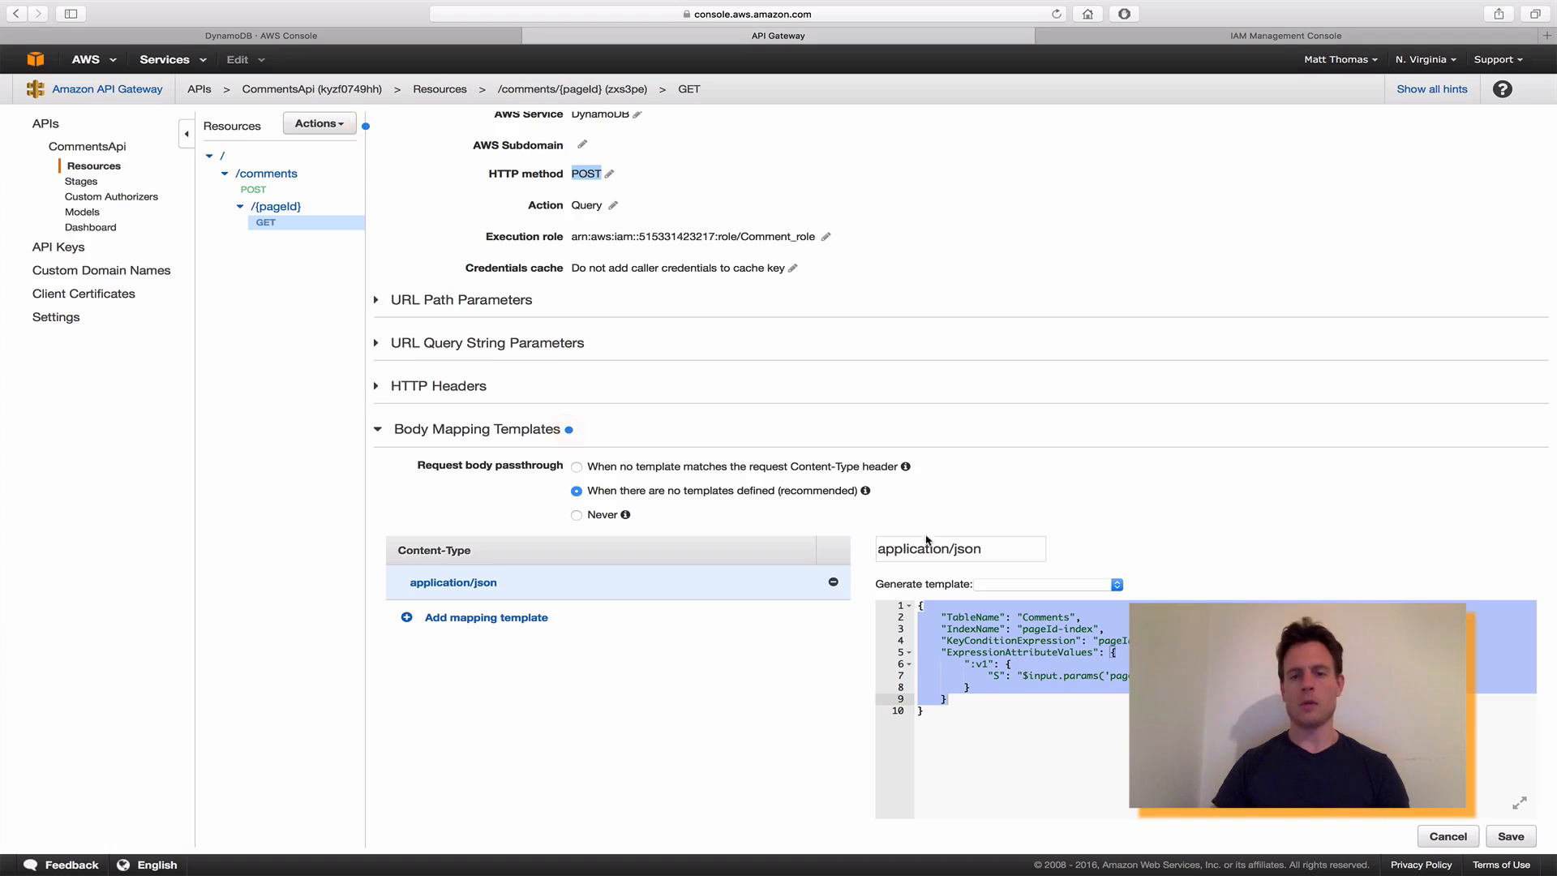
pyautogui.click(952, 617)
pyautogui.moveTo(920, 607); pyautogui.dragTo(948, 720)
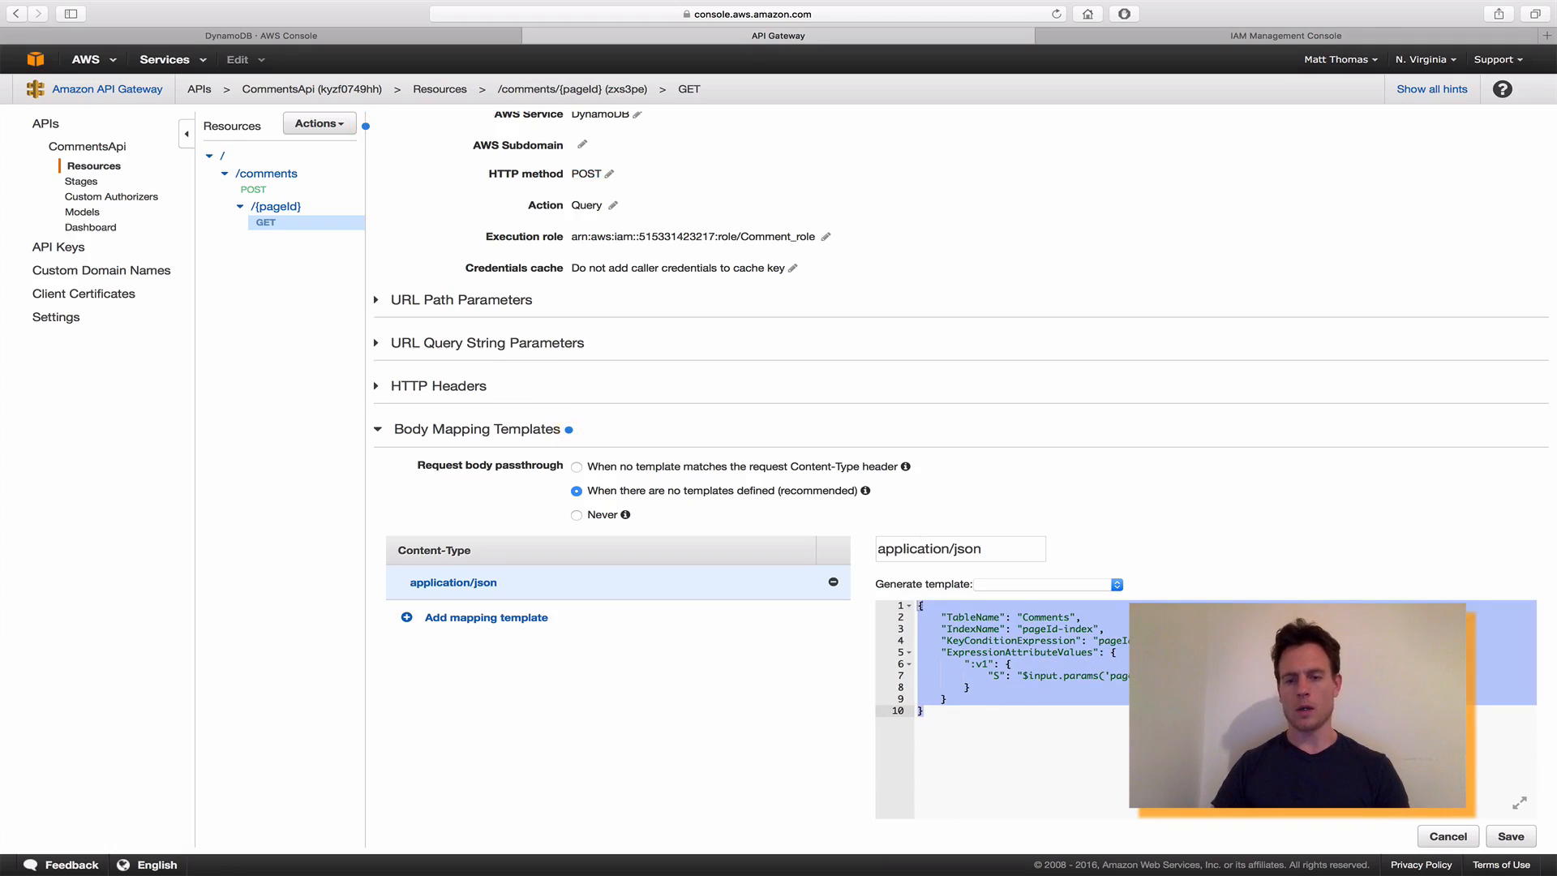
pyautogui.click(1156, 641)
pyautogui.doubleClick(1125, 678)
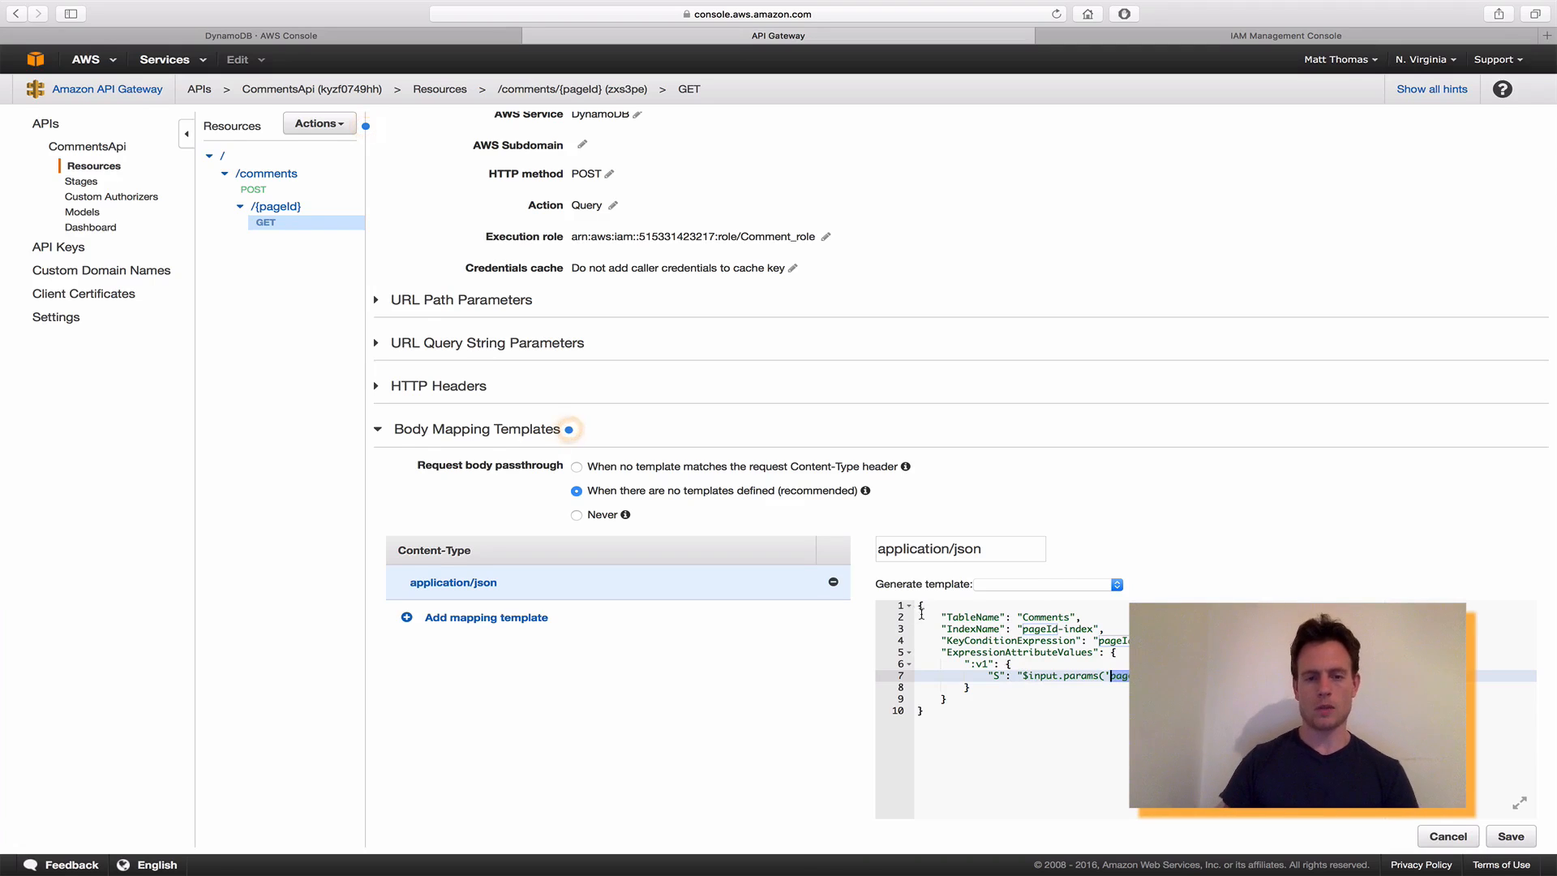
# Review the application/json body mapping template for the GET method's 200 Integration Response, save it, and return to Method Execution.
pyautogui.scroll(5, 933, 624)
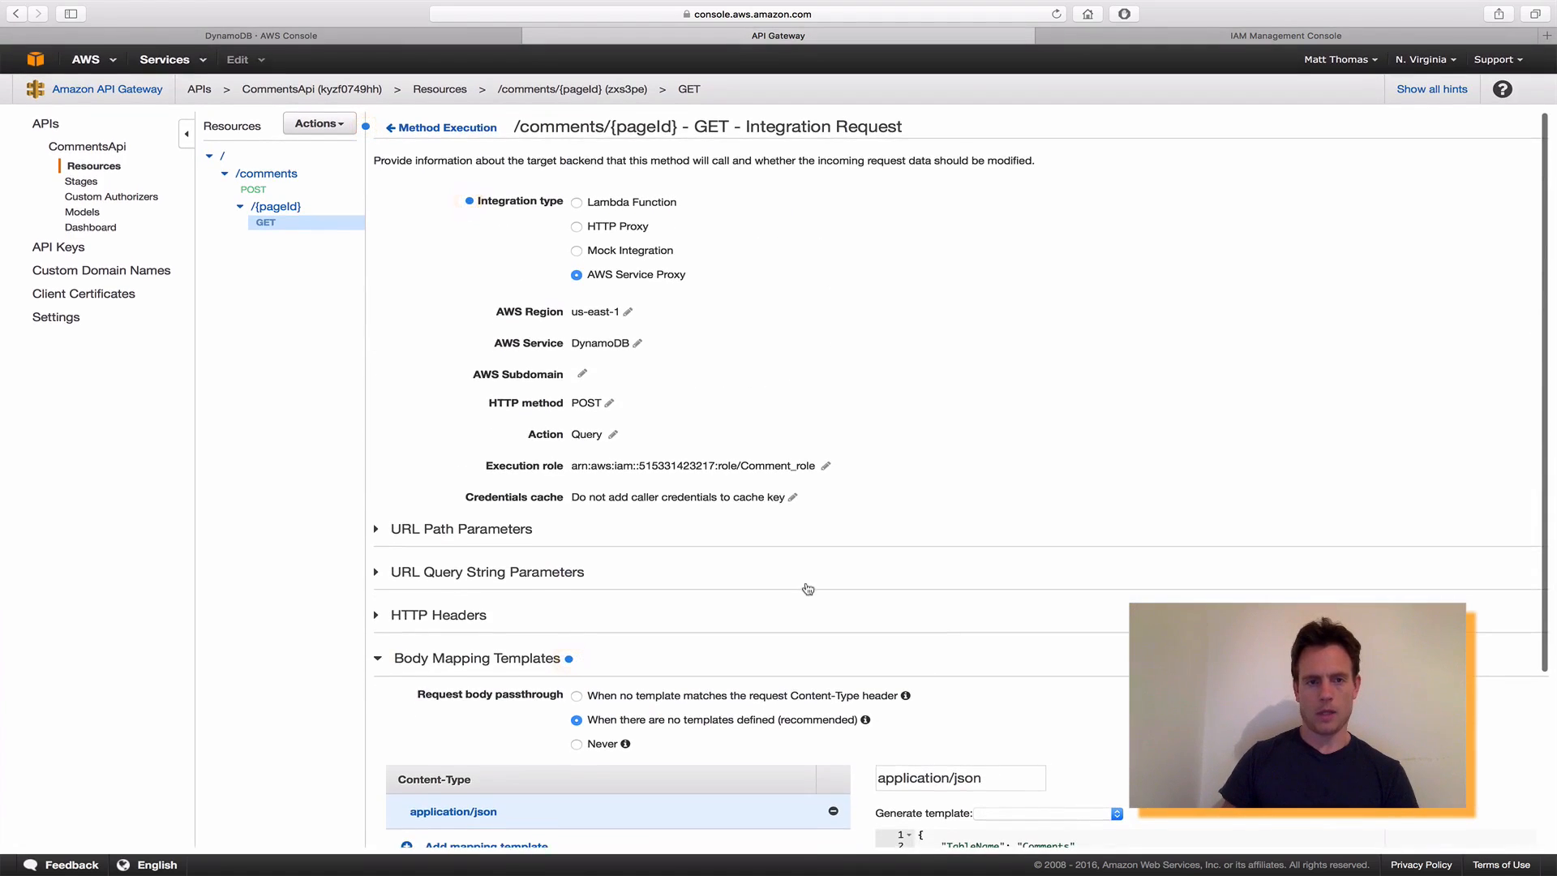
pyautogui.click(445, 129)
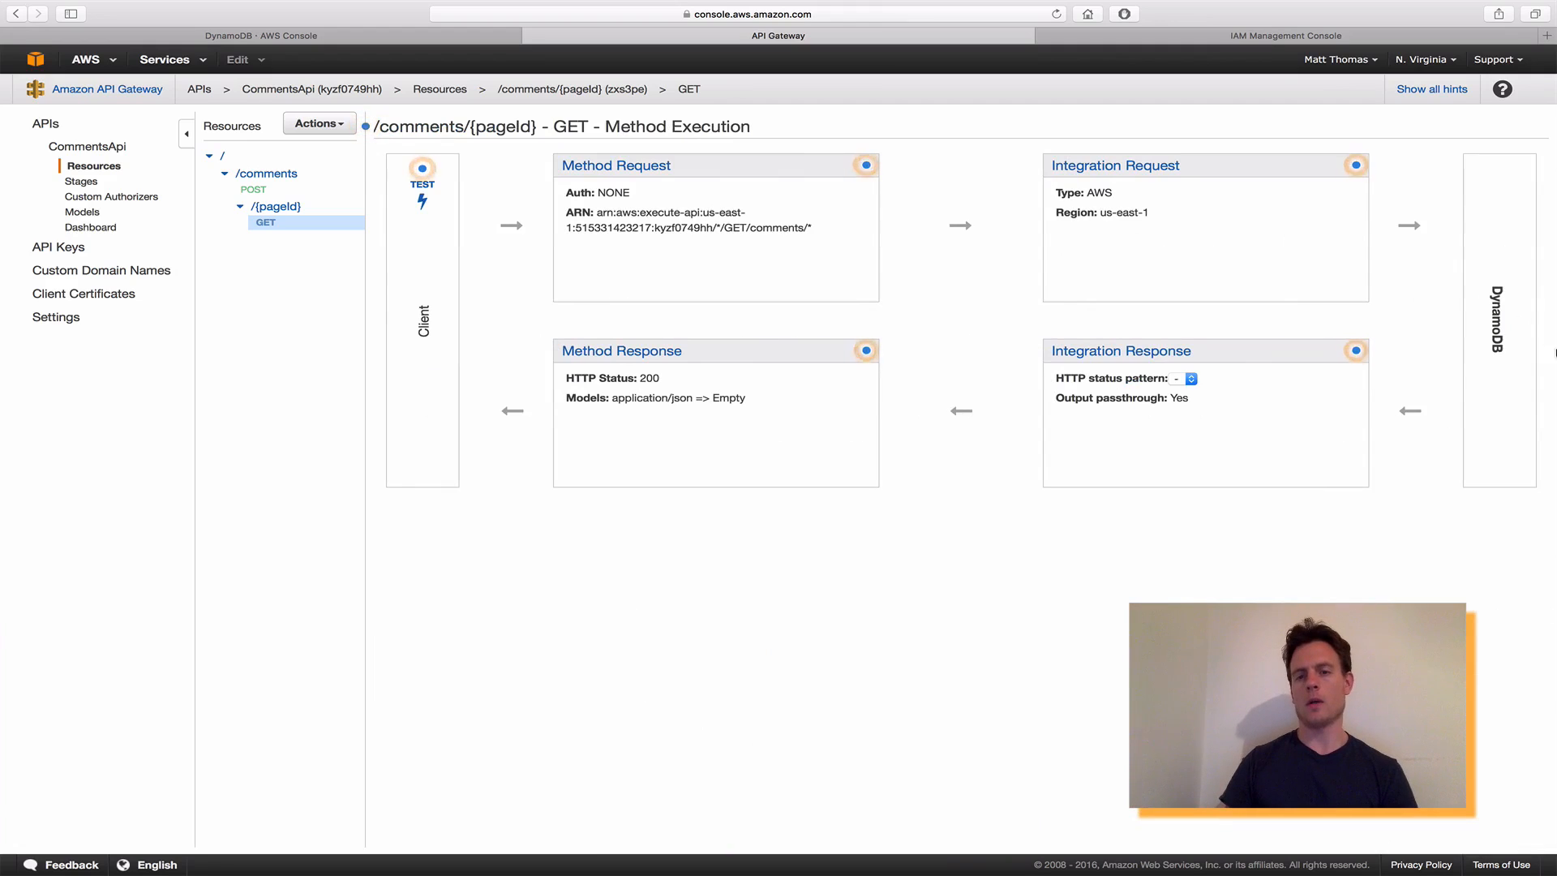
pyautogui.click(1143, 353)
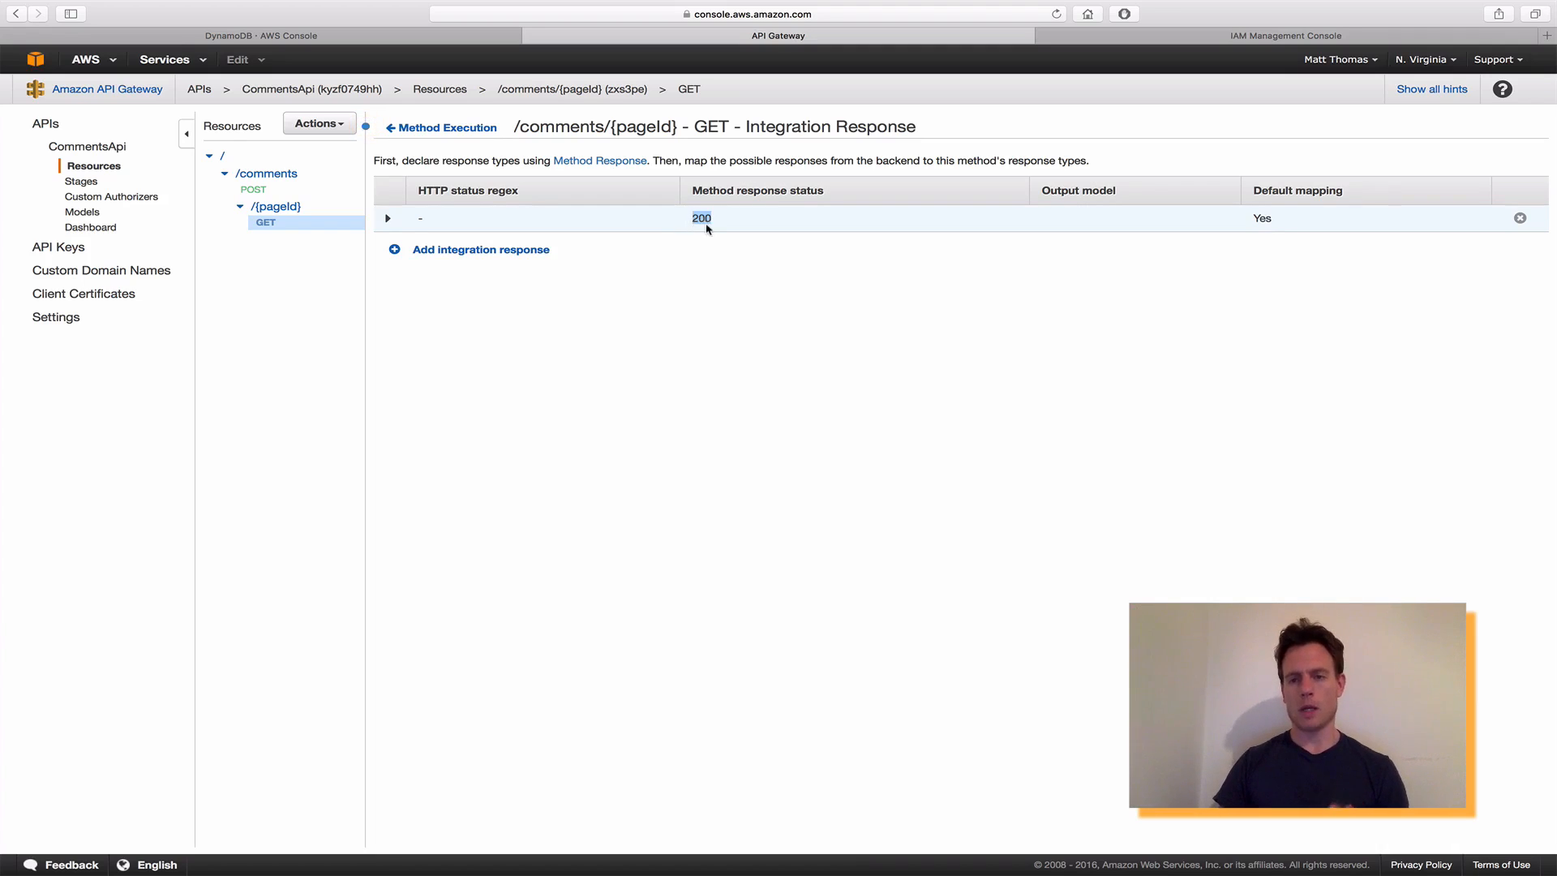
pyautogui.click(387, 219)
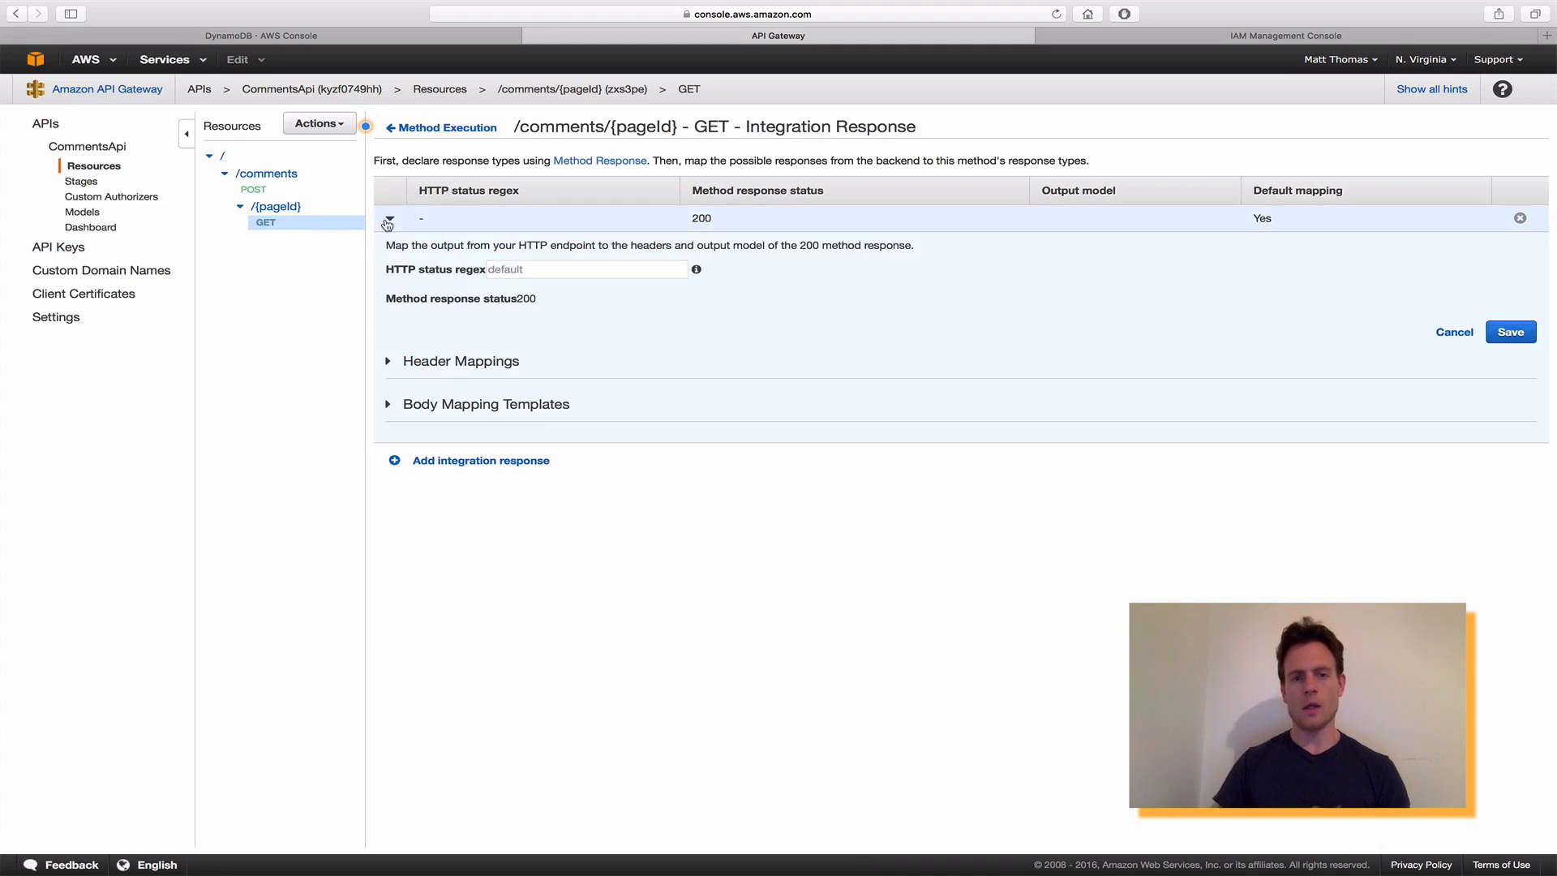
pyautogui.click(451, 406)
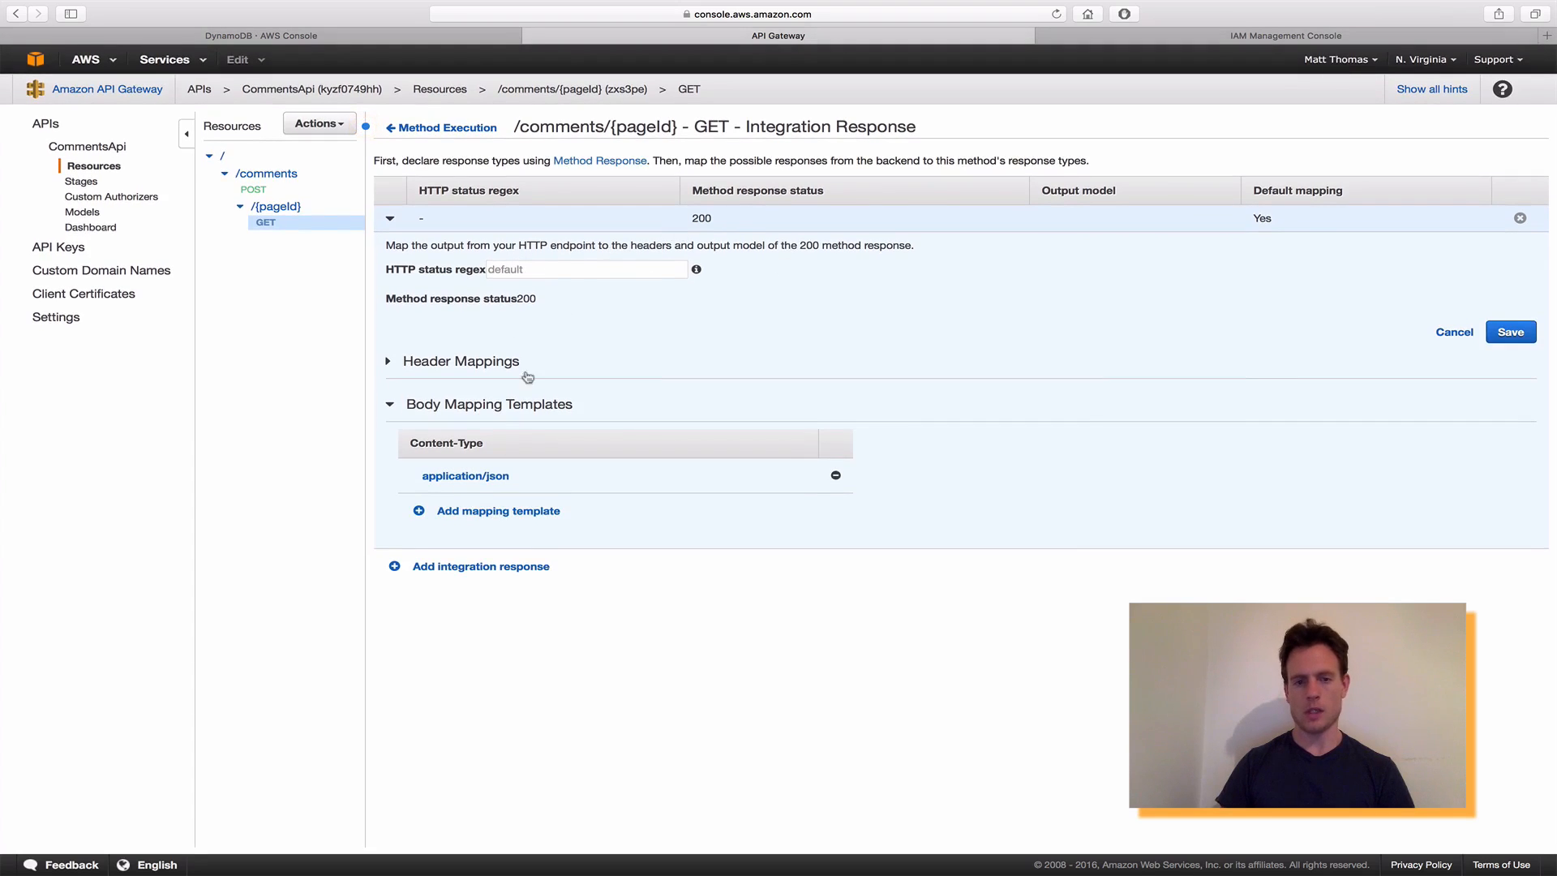
pyautogui.click(464, 479)
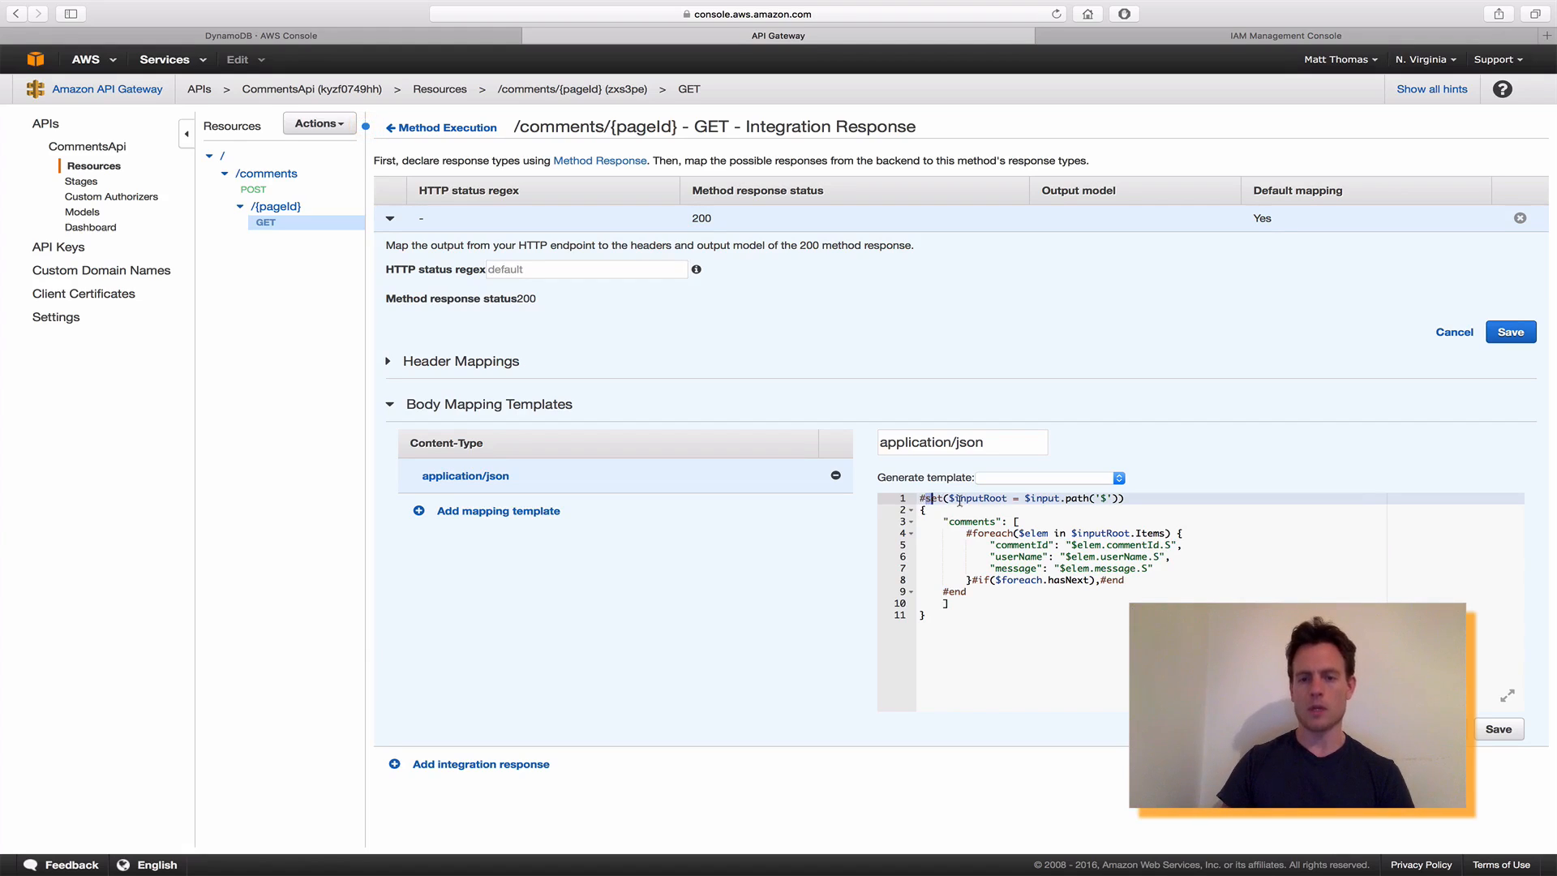
pyautogui.moveTo(960, 500); pyautogui.dragTo(1031, 545)
pyautogui.click(1030, 545)
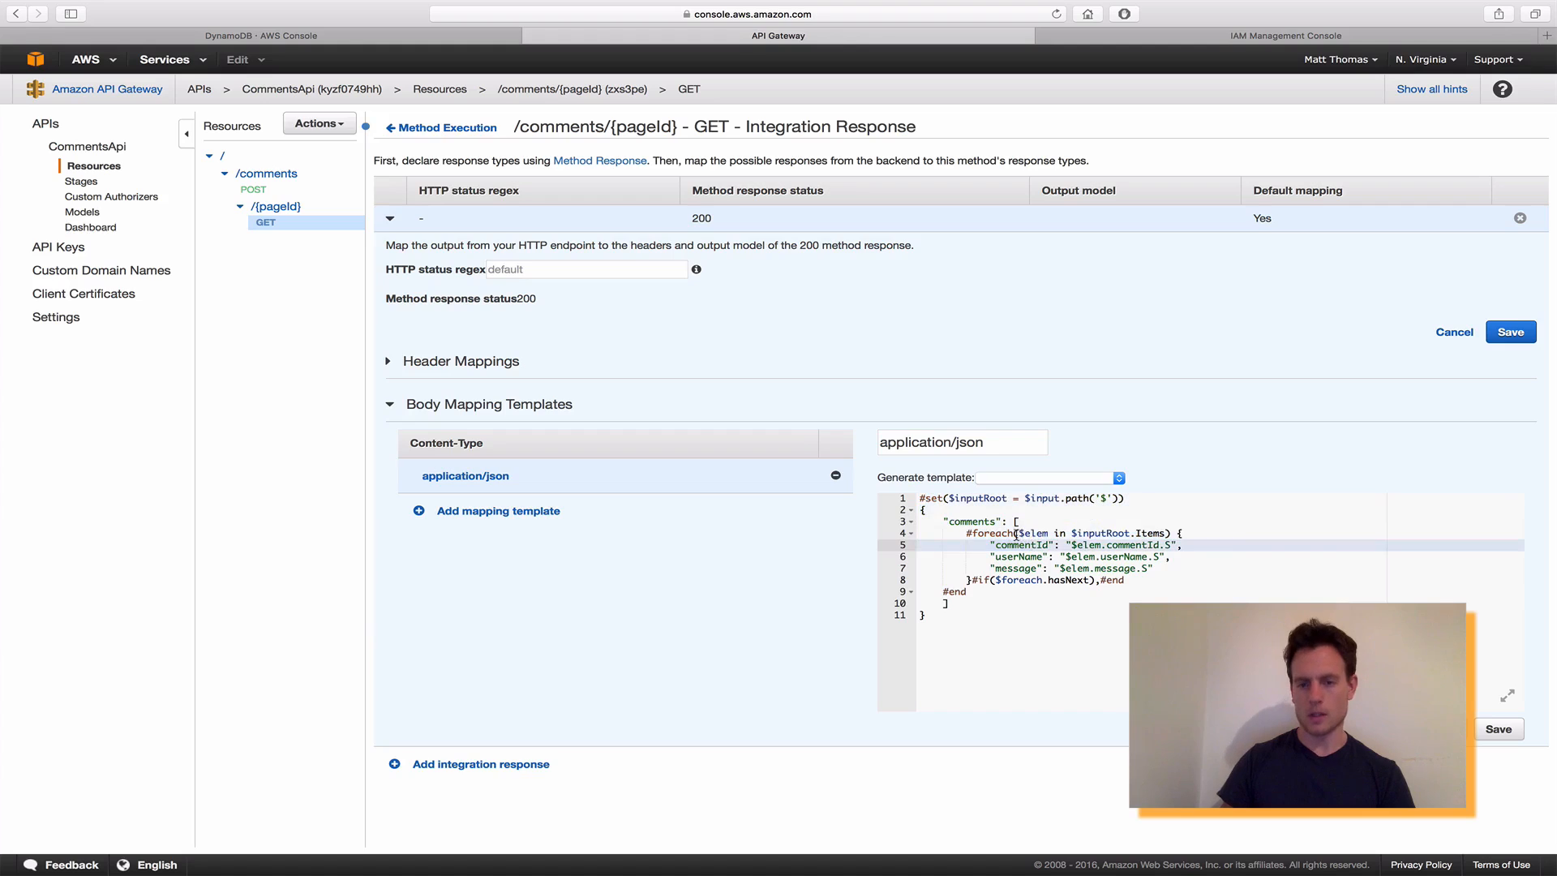
pyautogui.doubleClick(1011, 533)
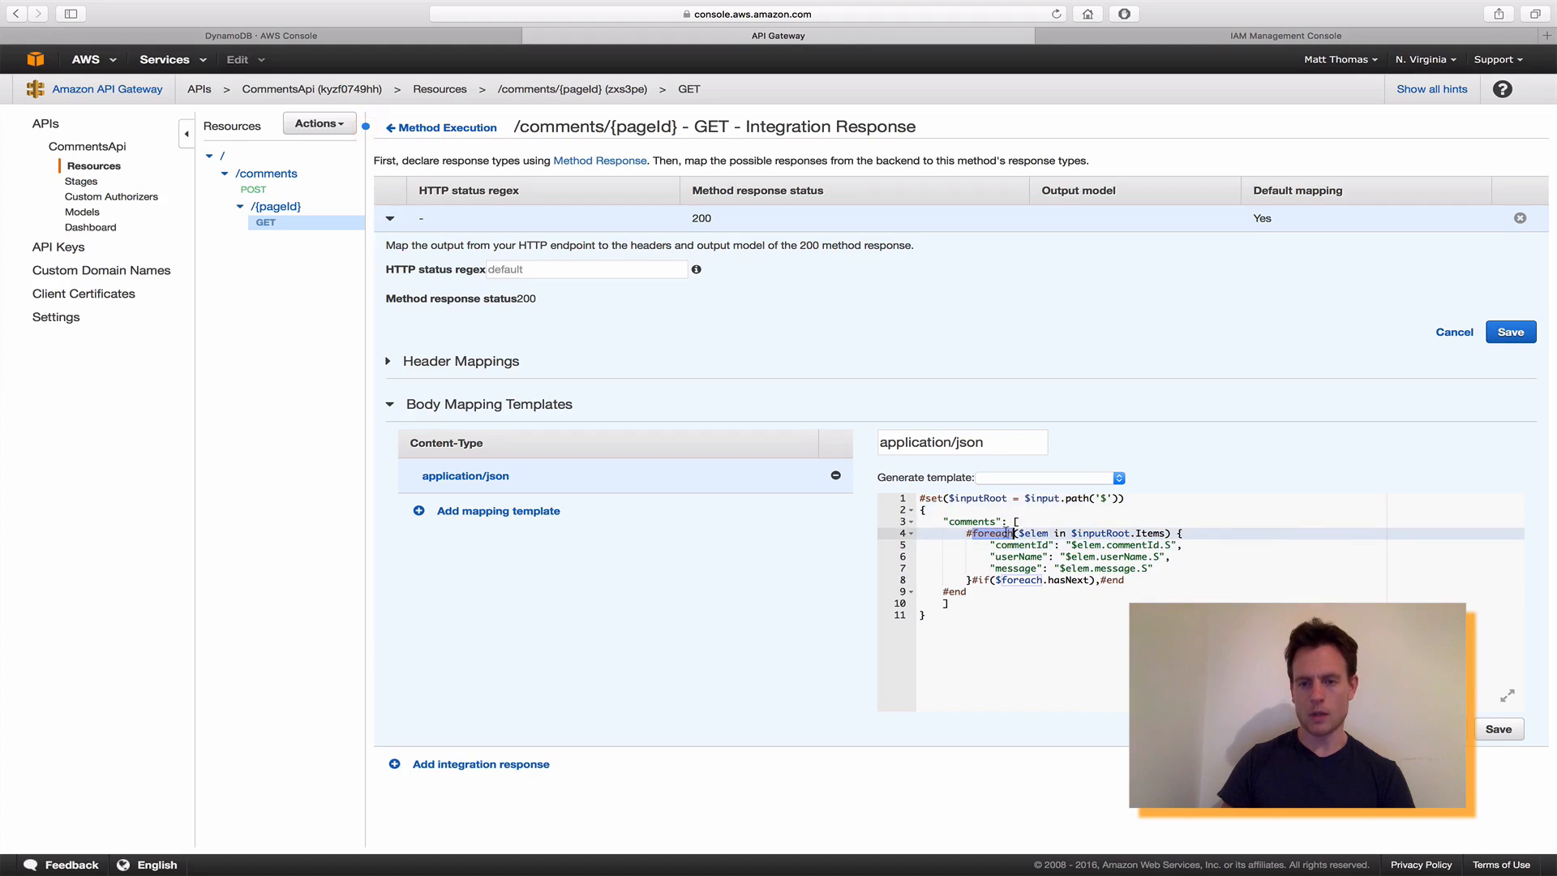
pyautogui.click(1100, 545)
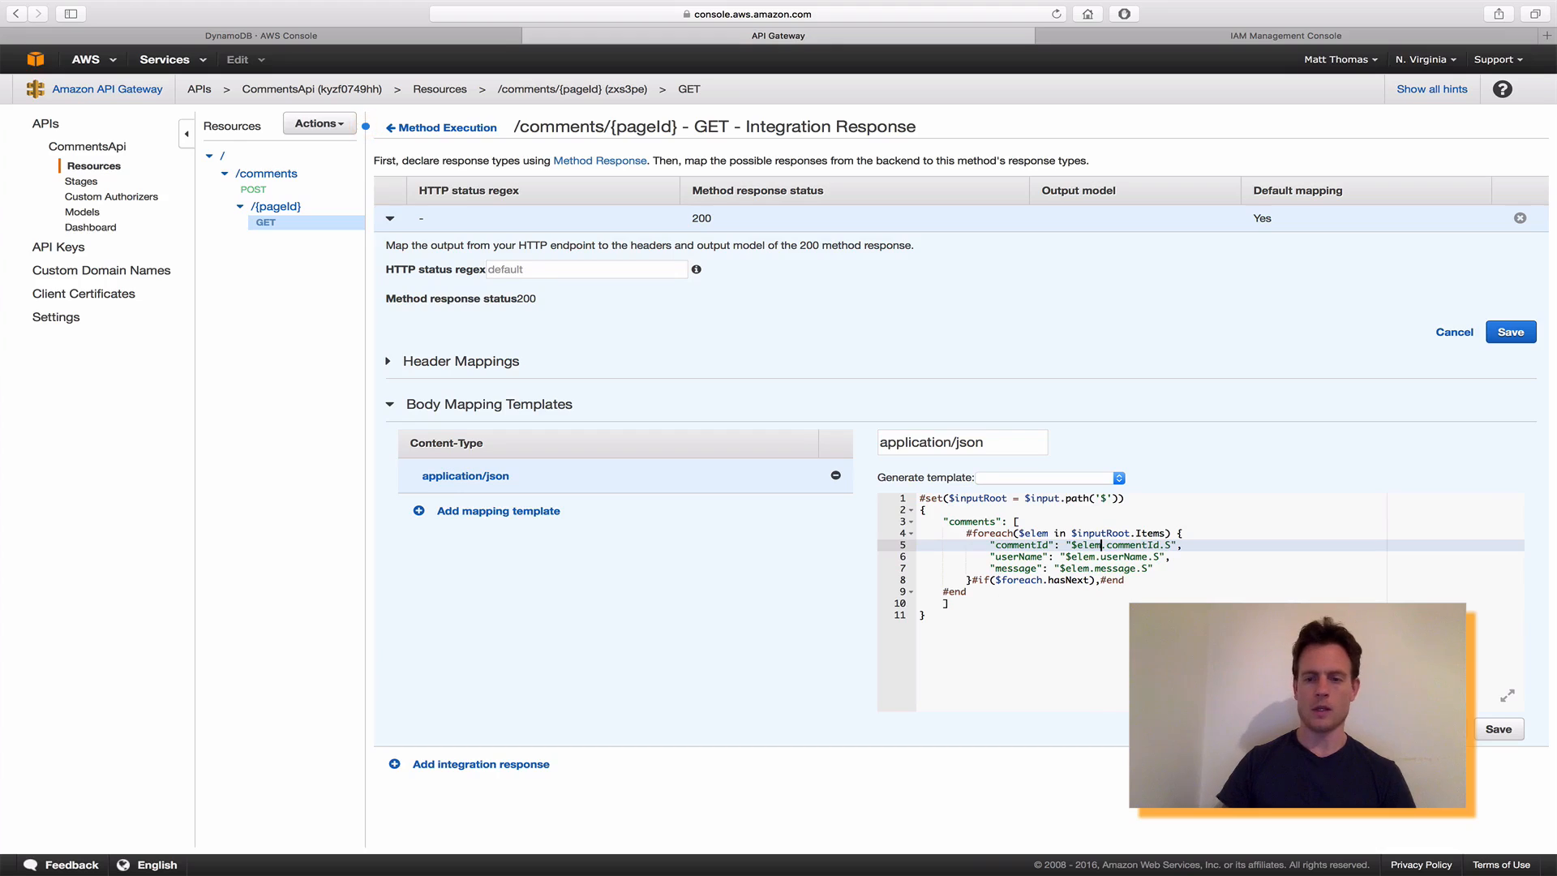
pyautogui.click(1497, 730)
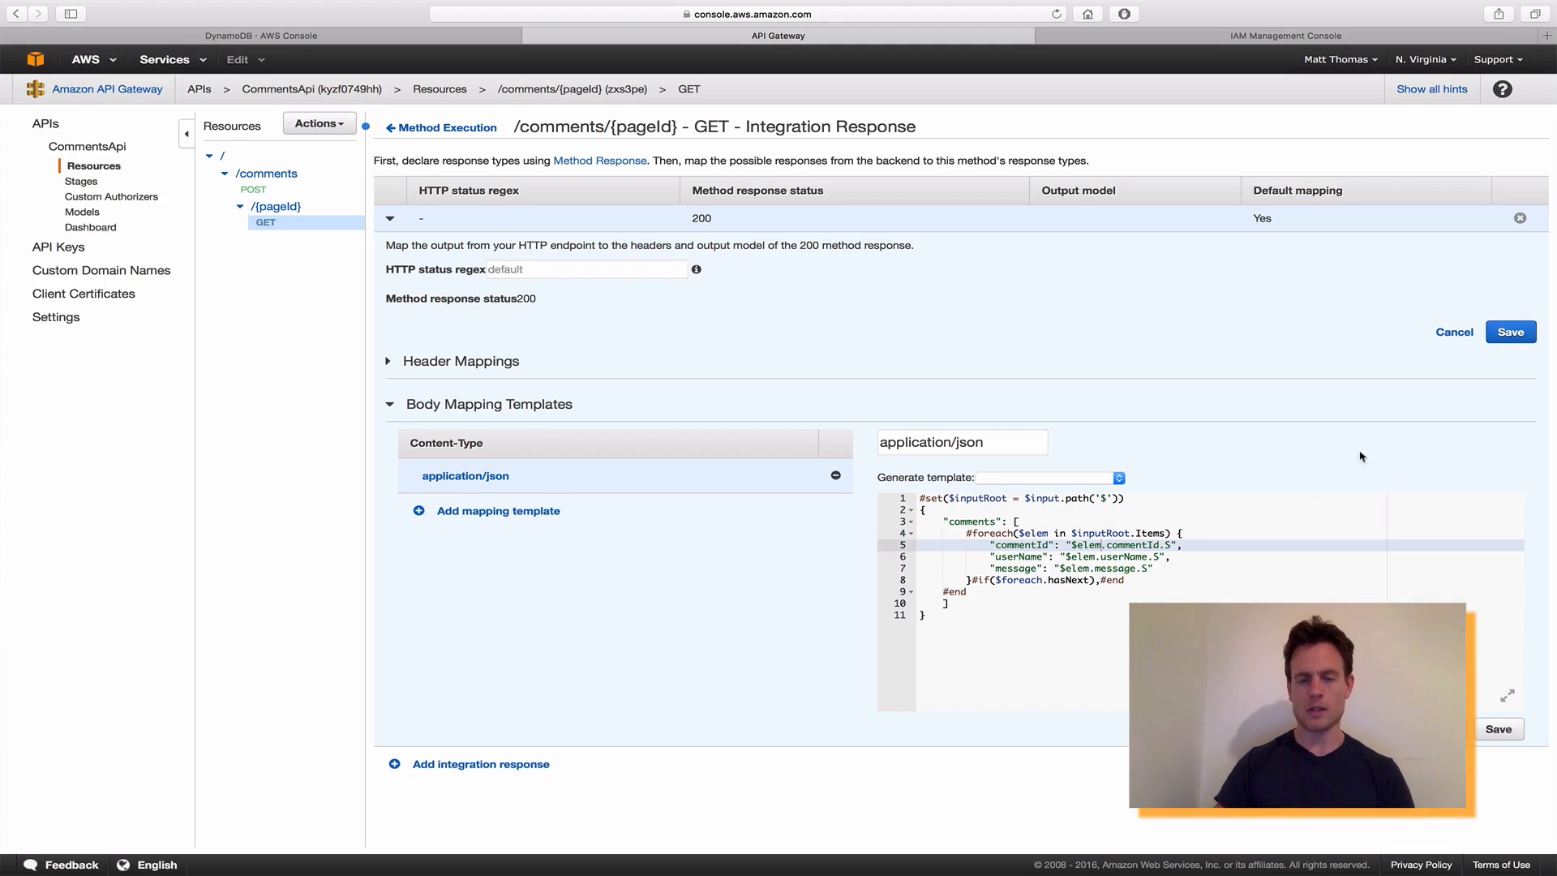
pyautogui.click(433, 128)
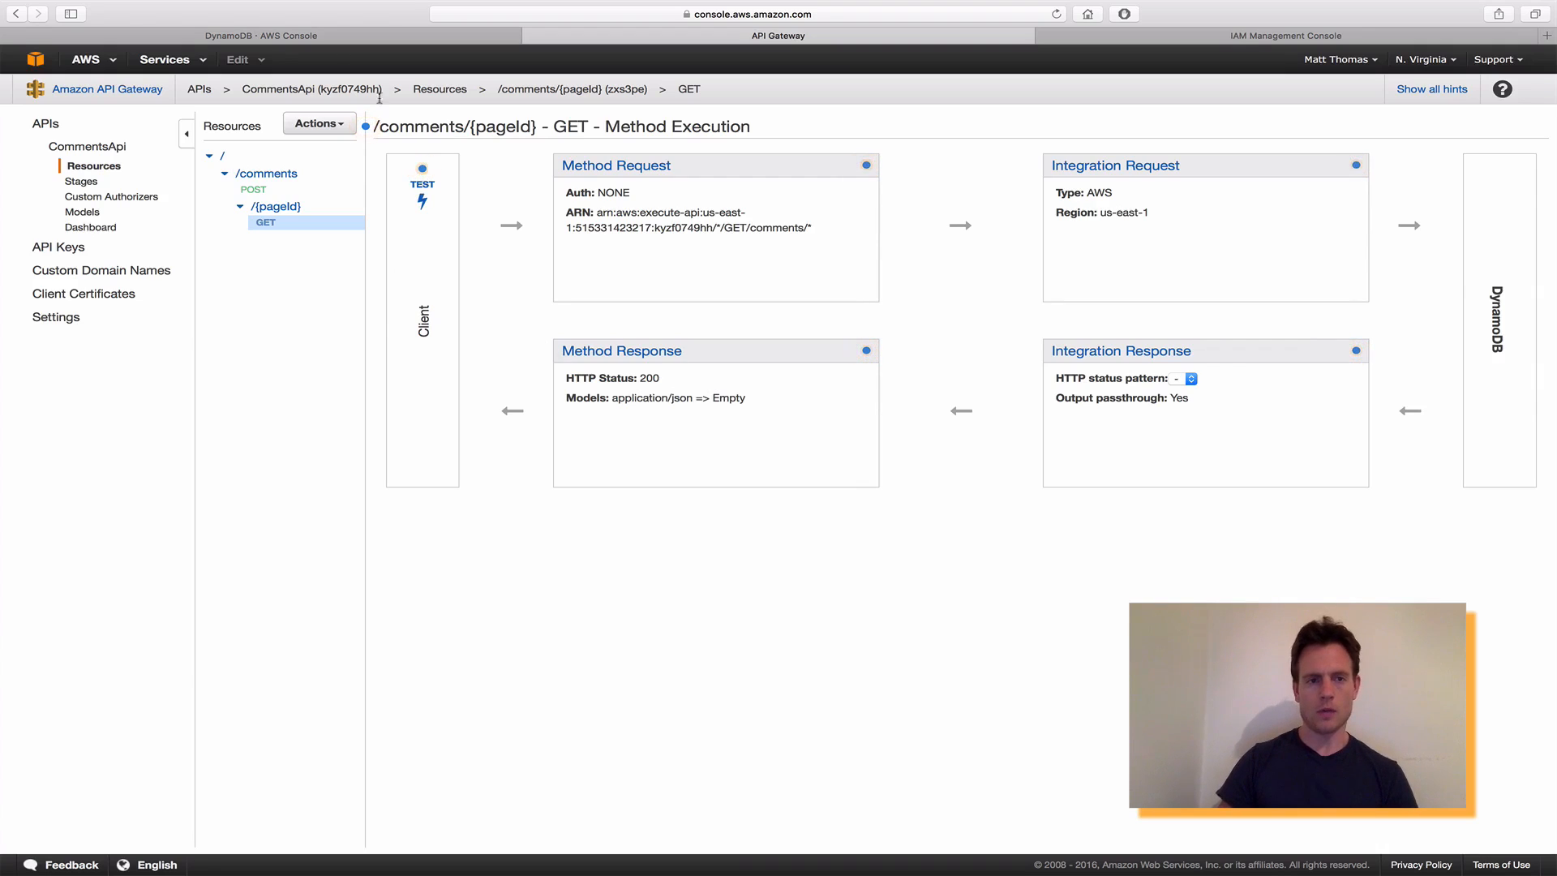
# Copy the pageId breaking-news-story-01-18-2016 from item 1125 in DynamoDB's Comments table, close the item, and return to API Gateway.
pyautogui.click(313, 38)
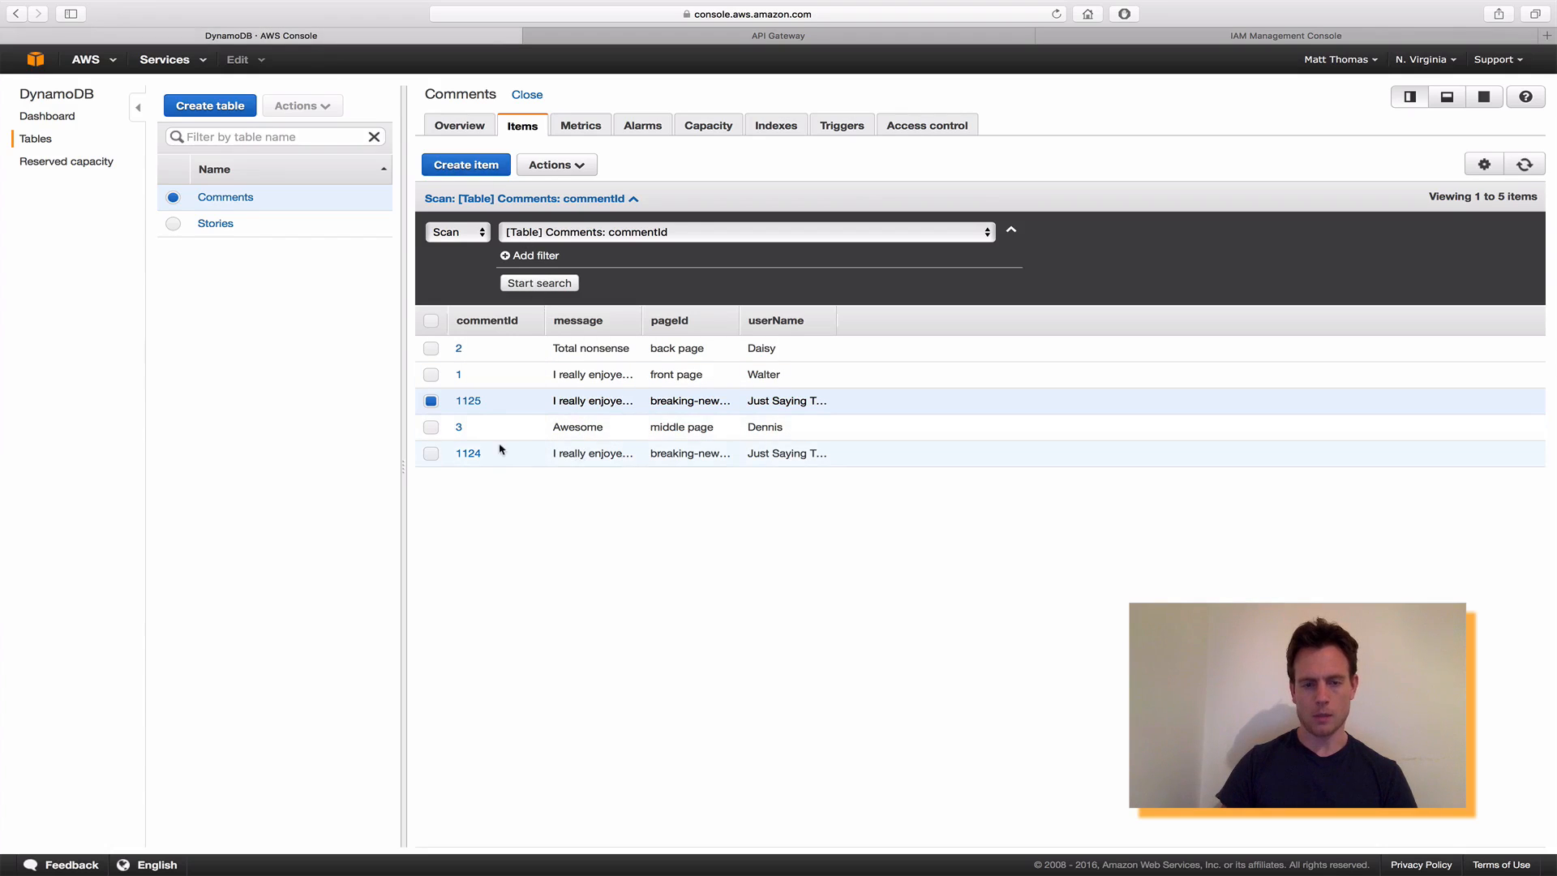
pyautogui.click(468, 402)
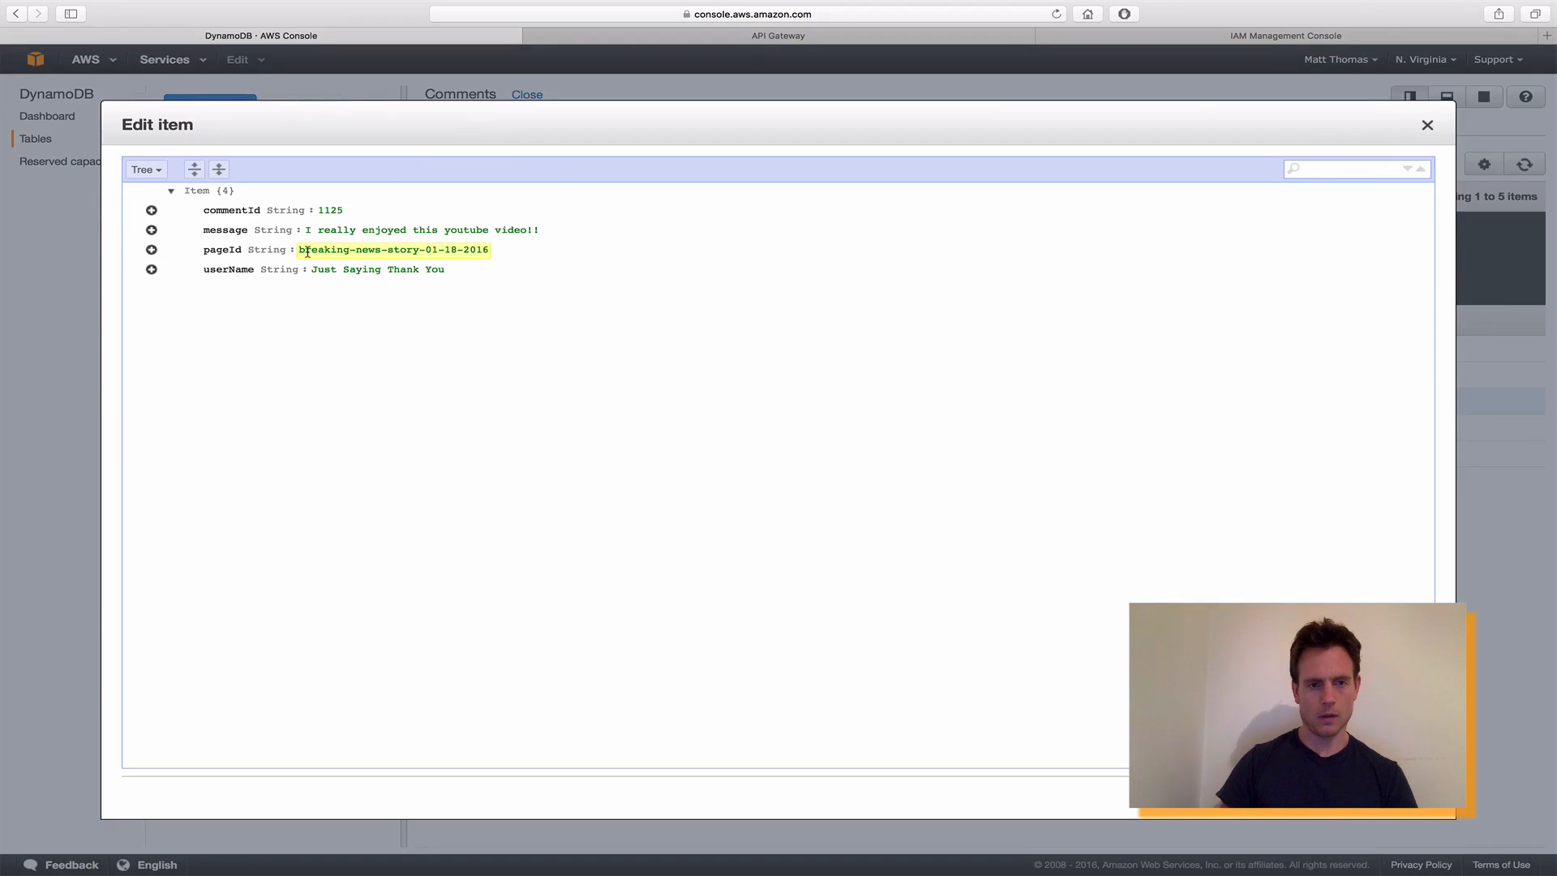
pyautogui.moveTo(317, 251); pyautogui.dragTo(489, 251)
pyautogui.rightClick(464, 248)
pyautogui.click(493, 305)
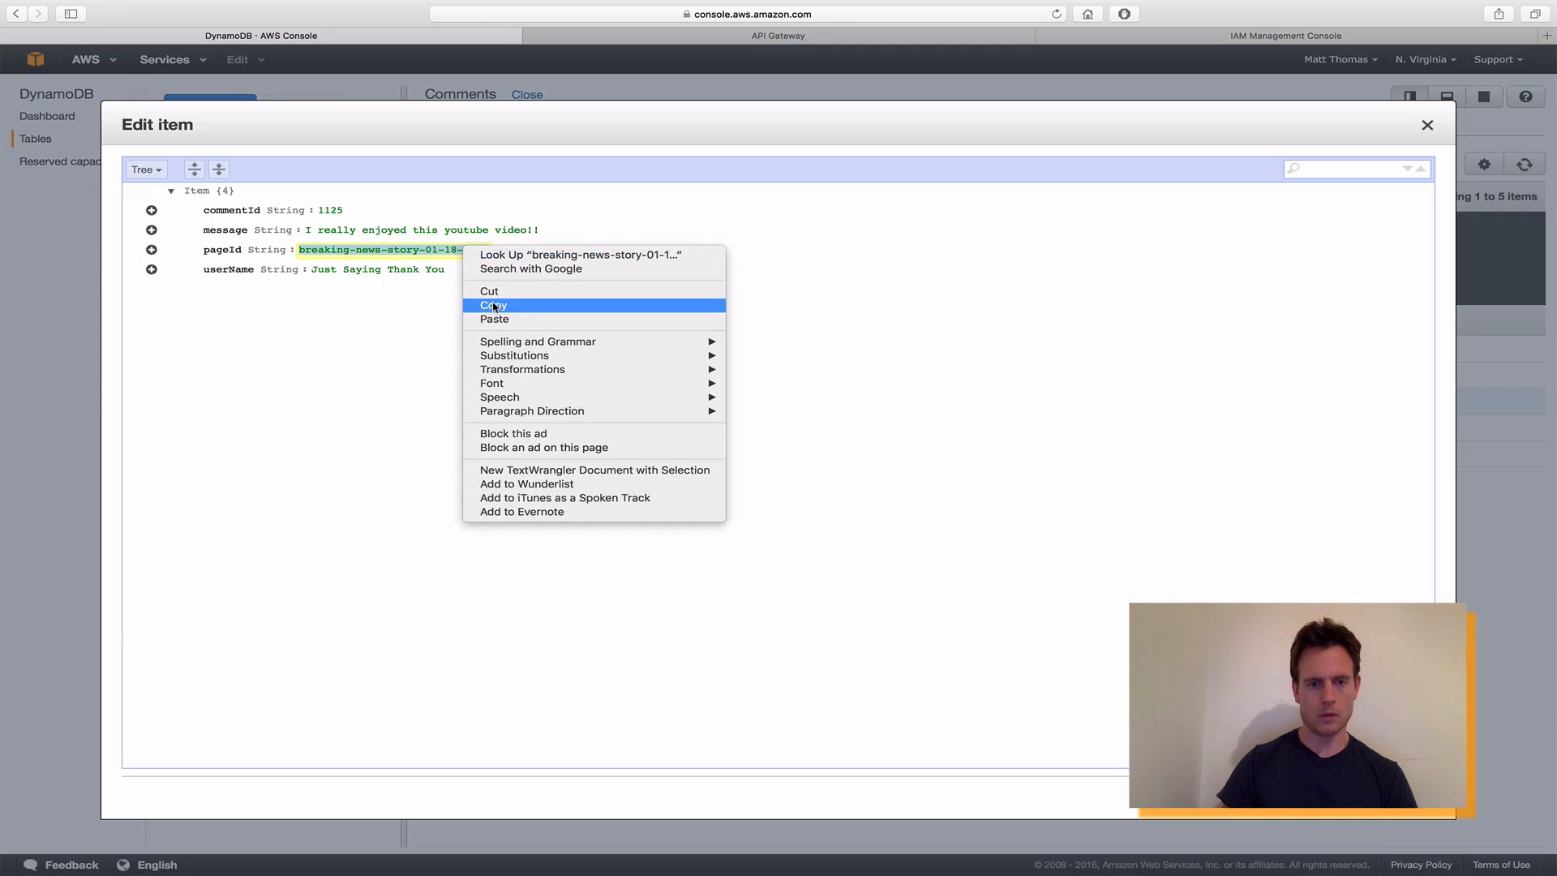
pyautogui.click(1352, 797)
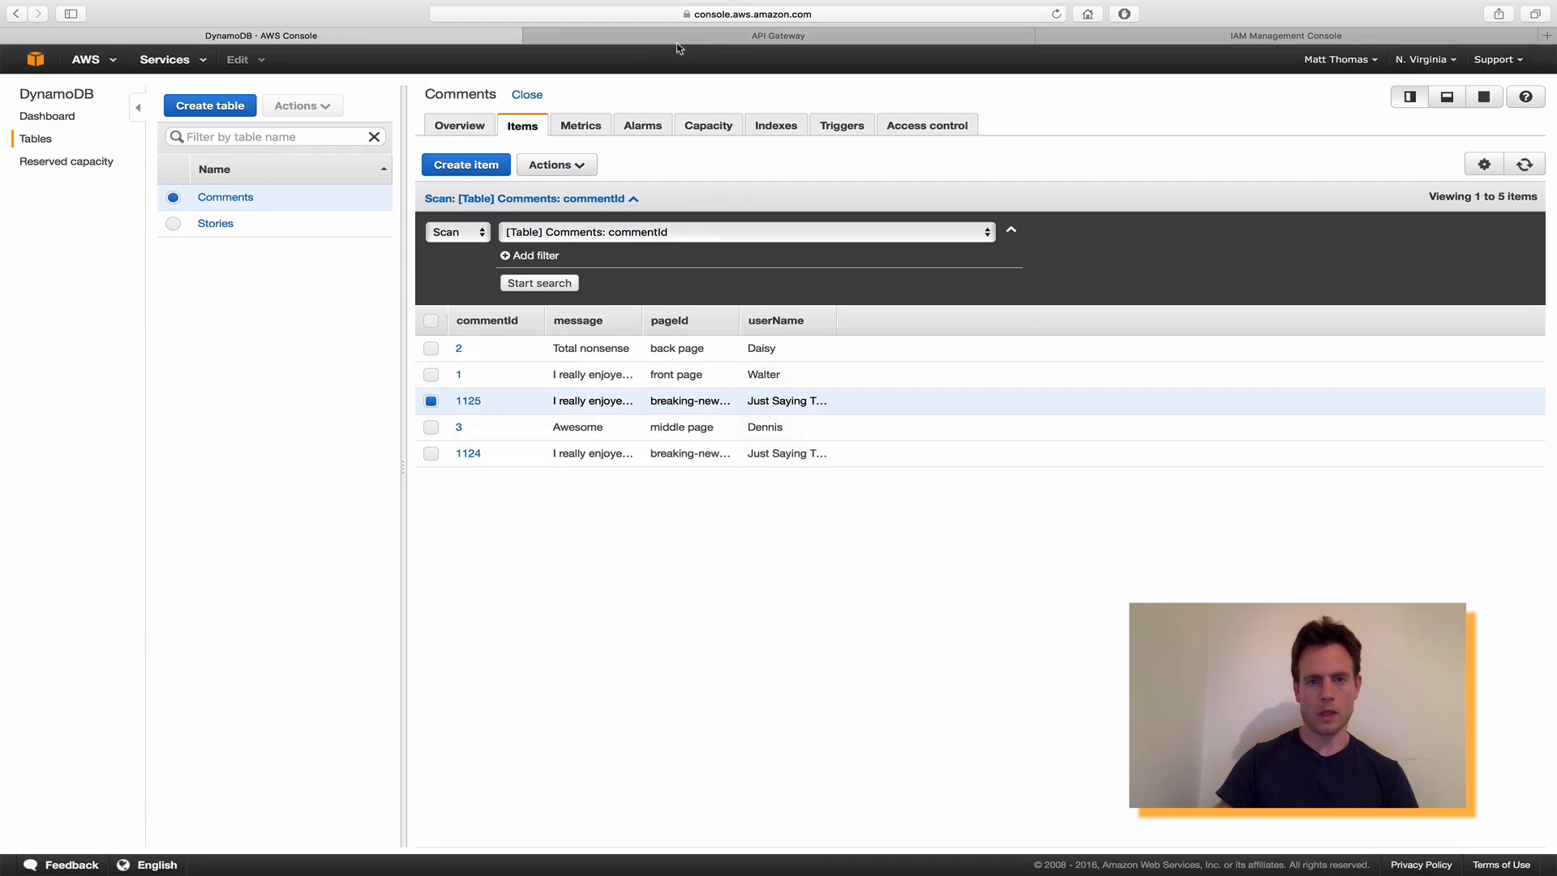
pyautogui.click(706, 35)
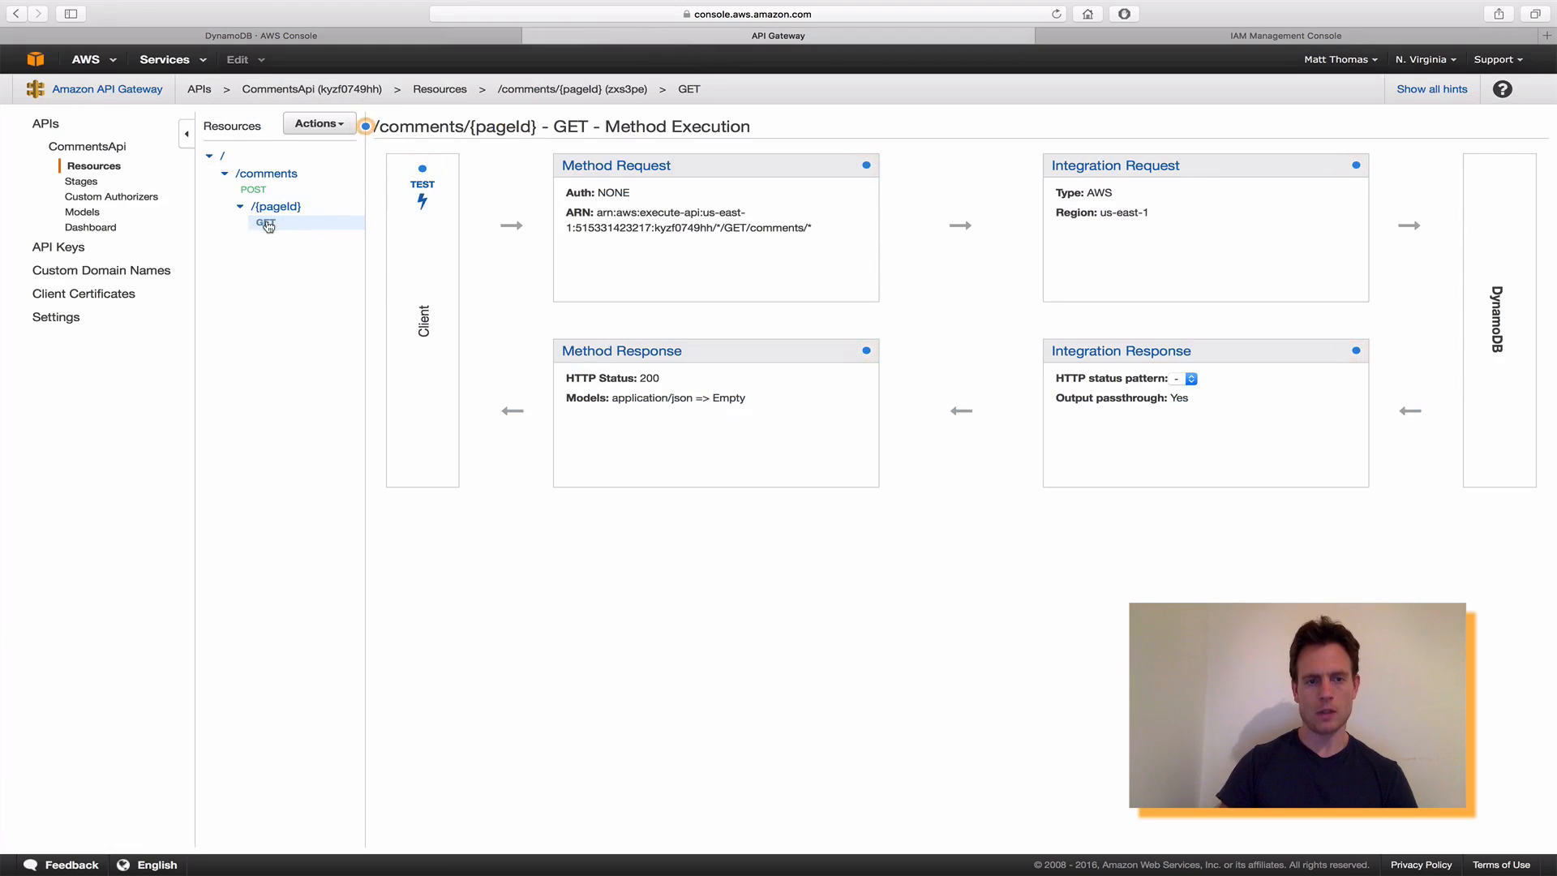
# Run a method test of the /comments/{pageId} GET method with pageId breaking-news-story-01-18-2016.
pyautogui.click(423, 189)
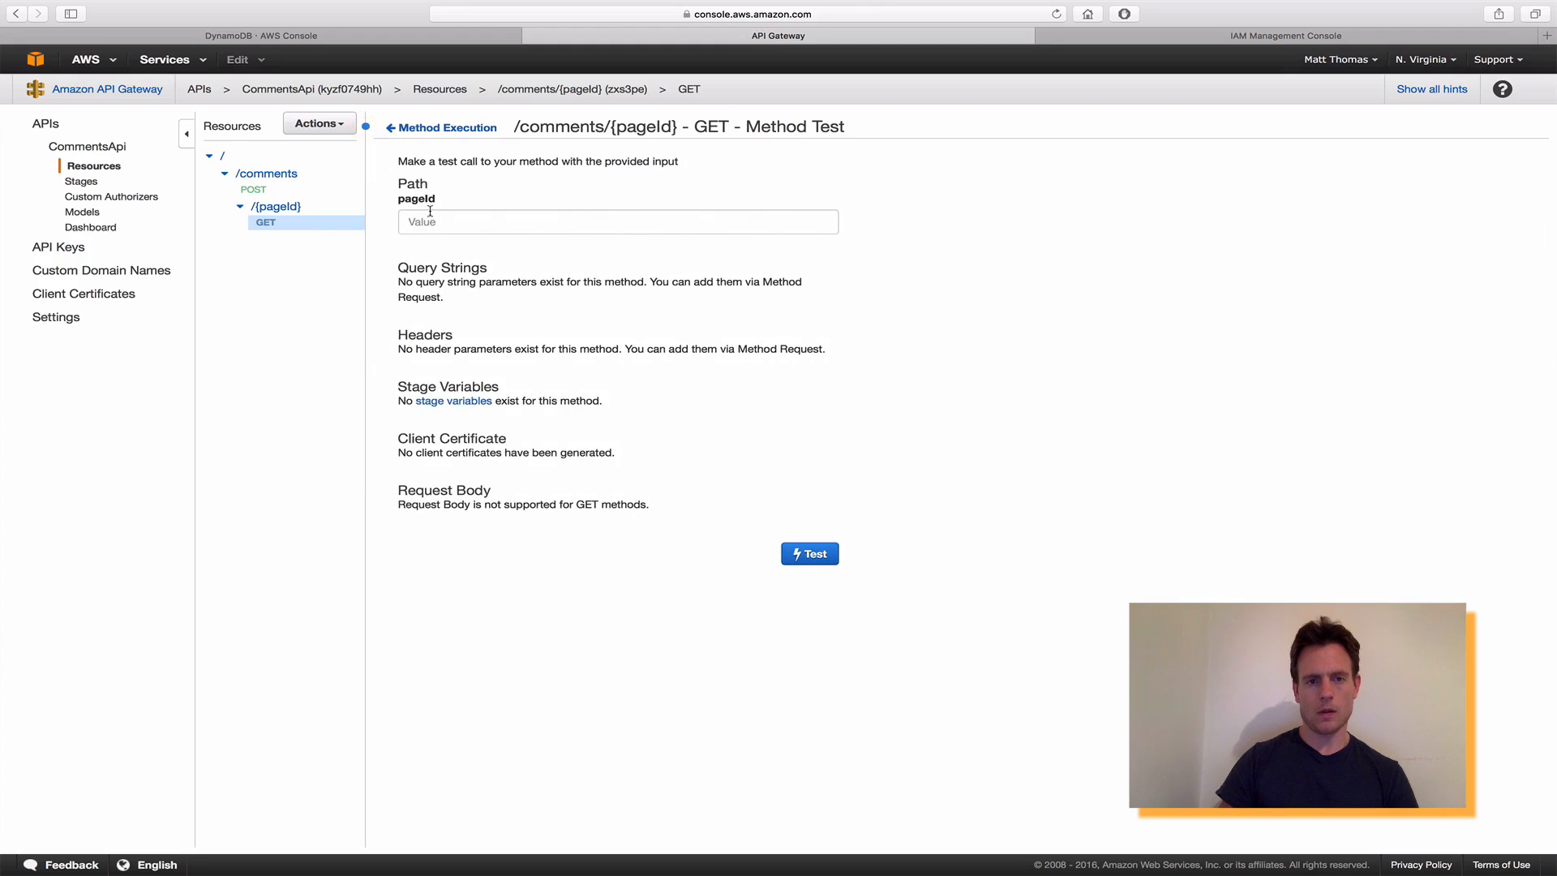
pyautogui.click(431, 217)
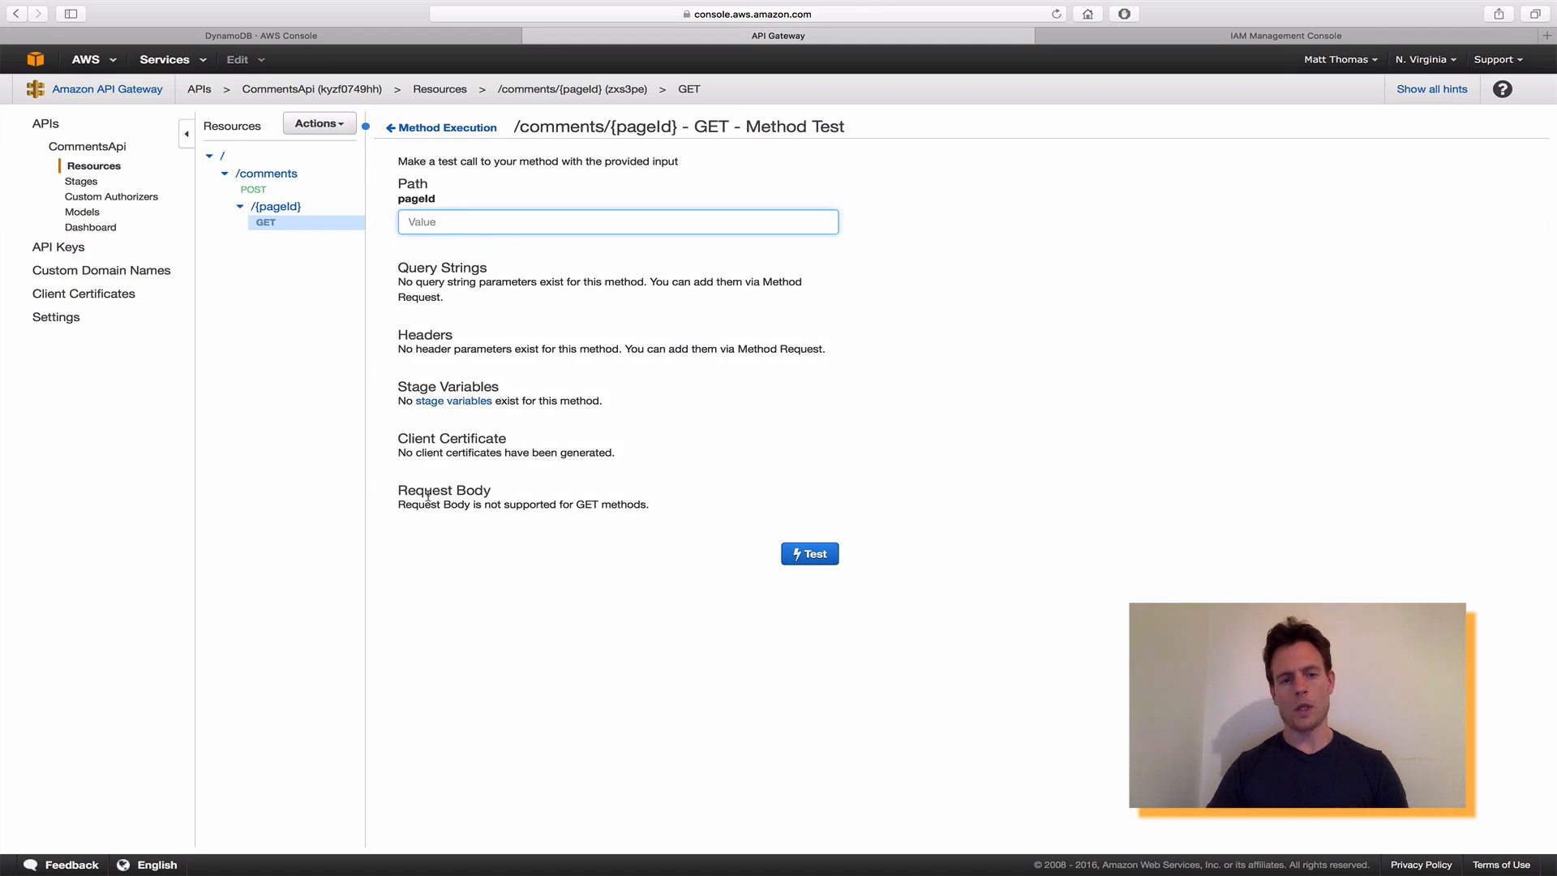
pyautogui.moveTo(416, 490); pyautogui.dragTo(483, 494)
pyautogui.click(478, 493)
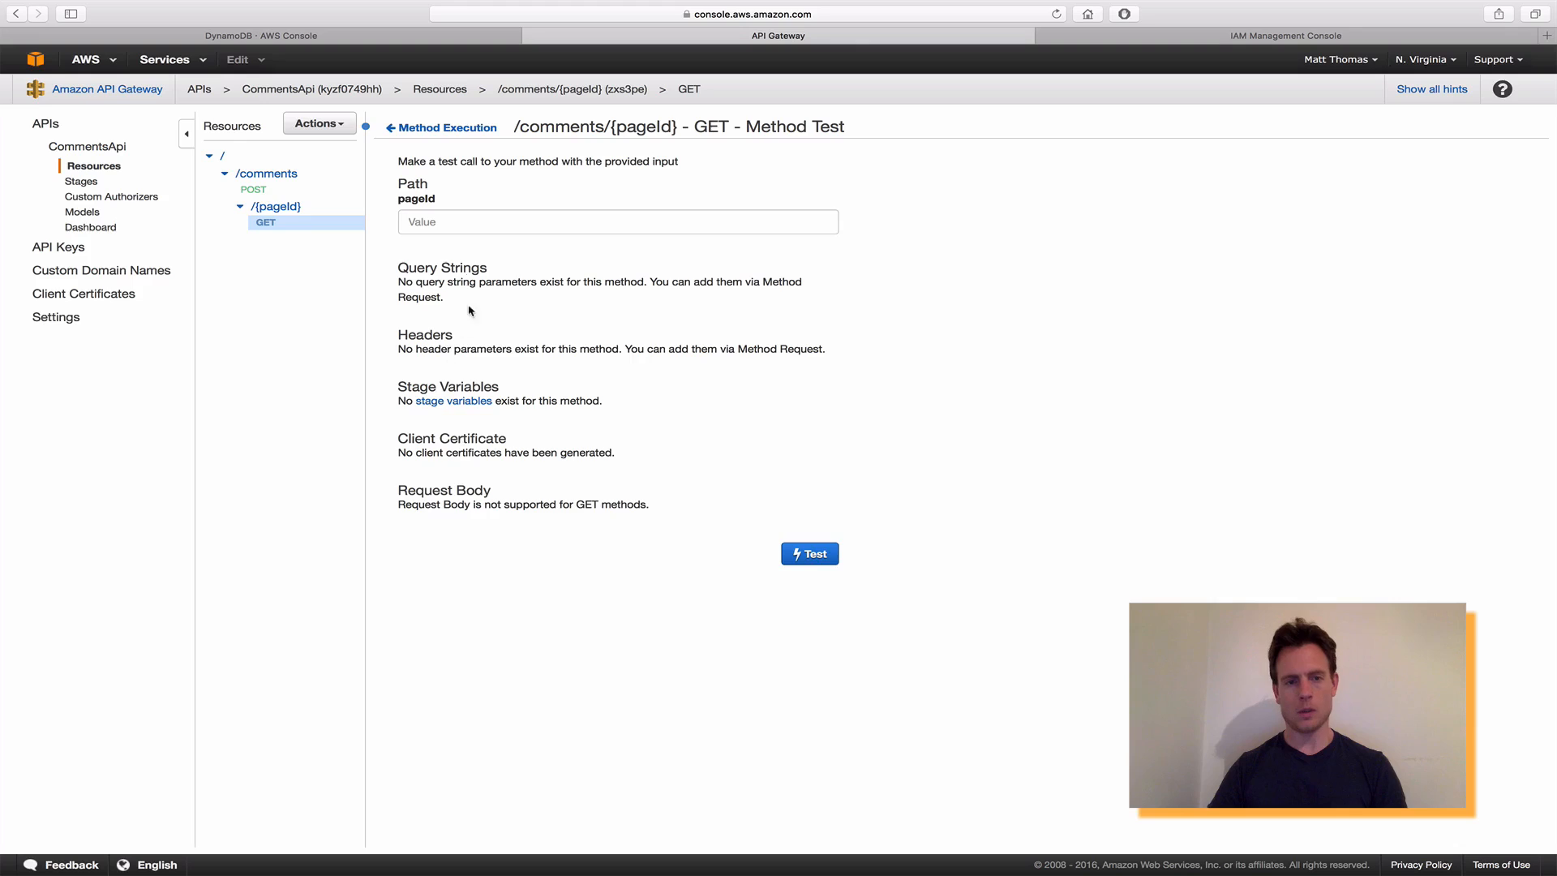
pyautogui.click(427, 222)
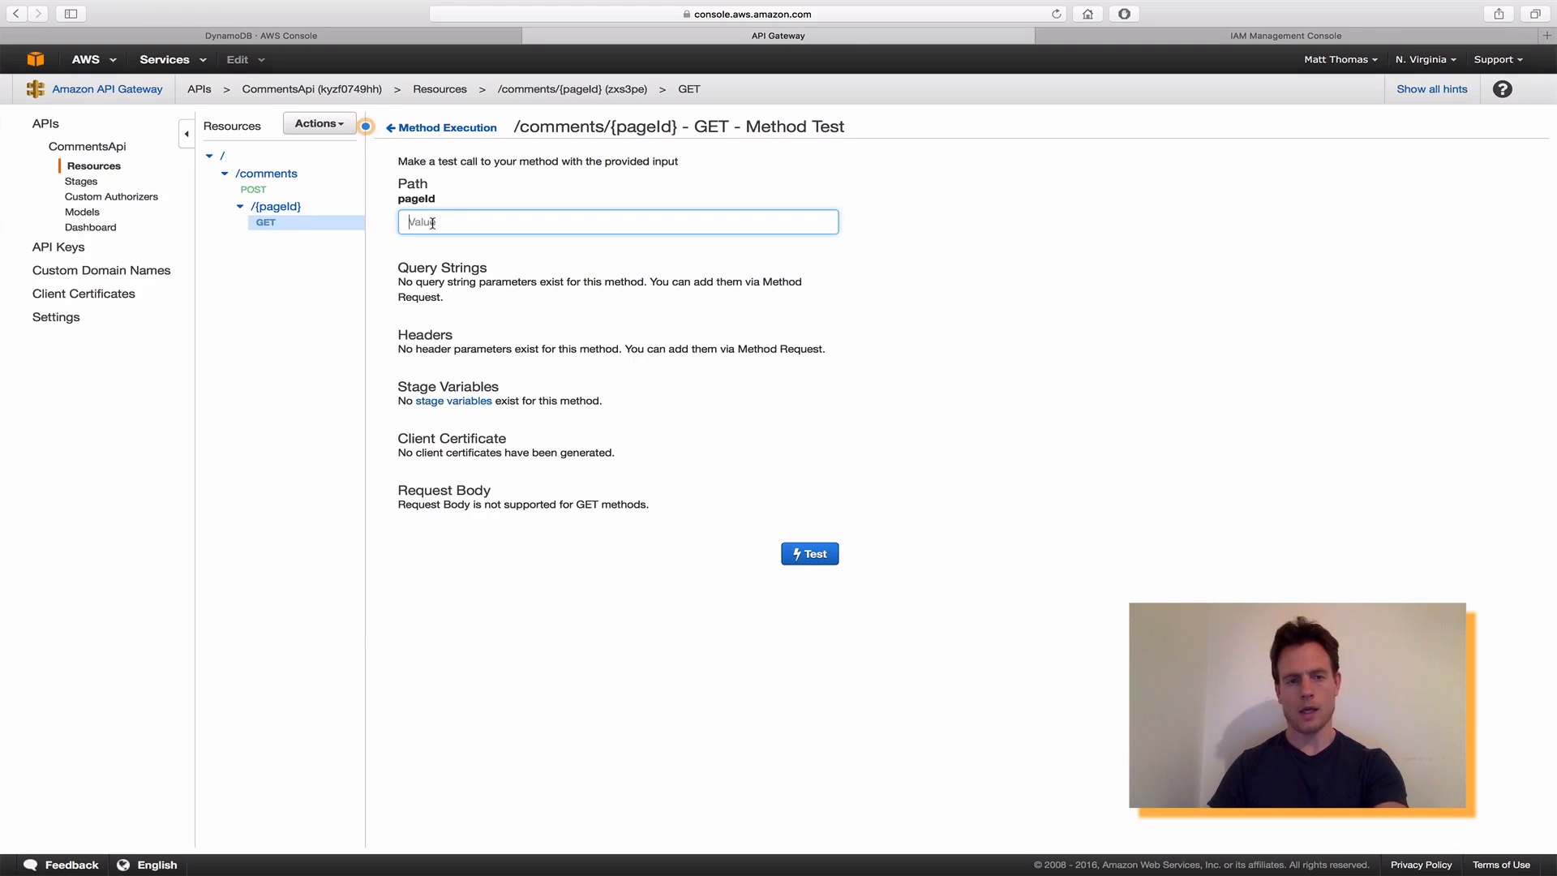
pyautogui.write('breaking-news-story-01-18-2016')
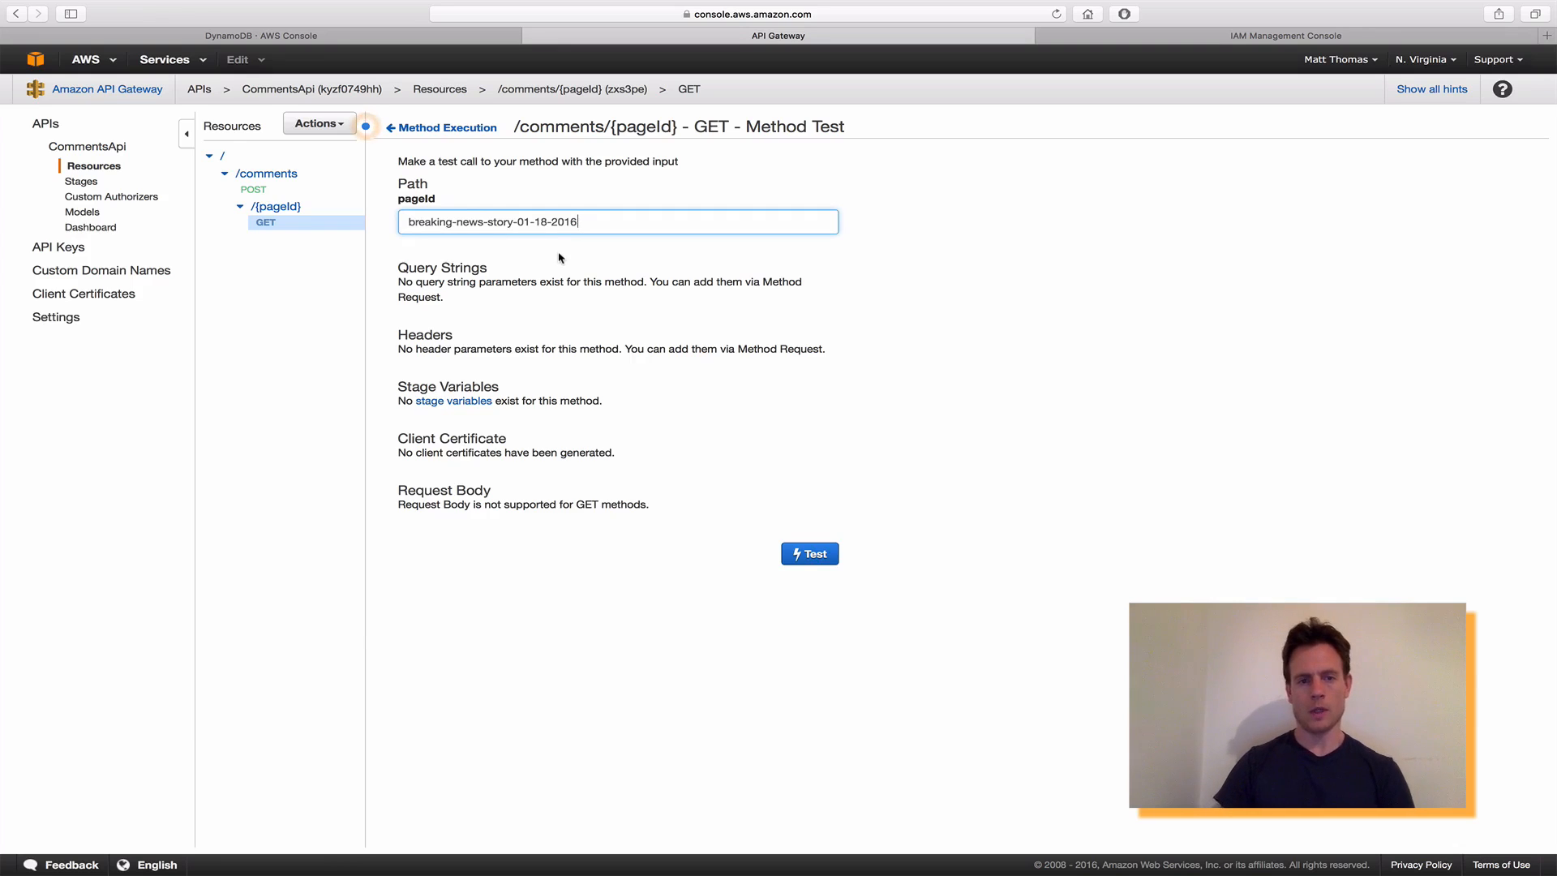
pyautogui.click(810, 554)
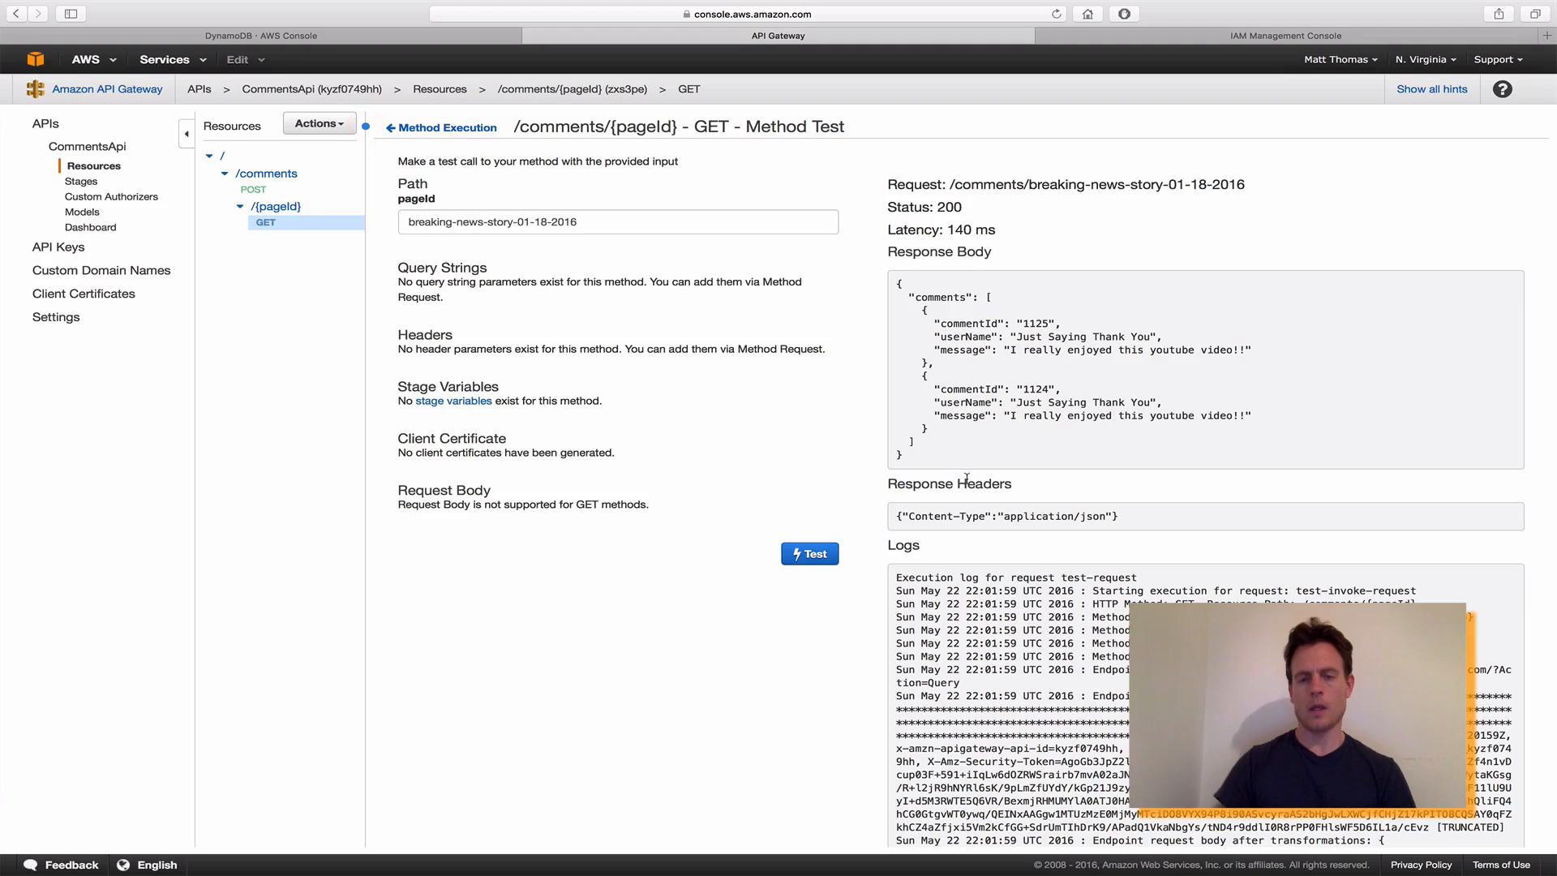
# Examine the comments array in the GET test's response body, along with the response headers and logs.
pyautogui.moveTo(897, 286); pyautogui.dragTo(1002, 394)
pyautogui.click(1036, 398)
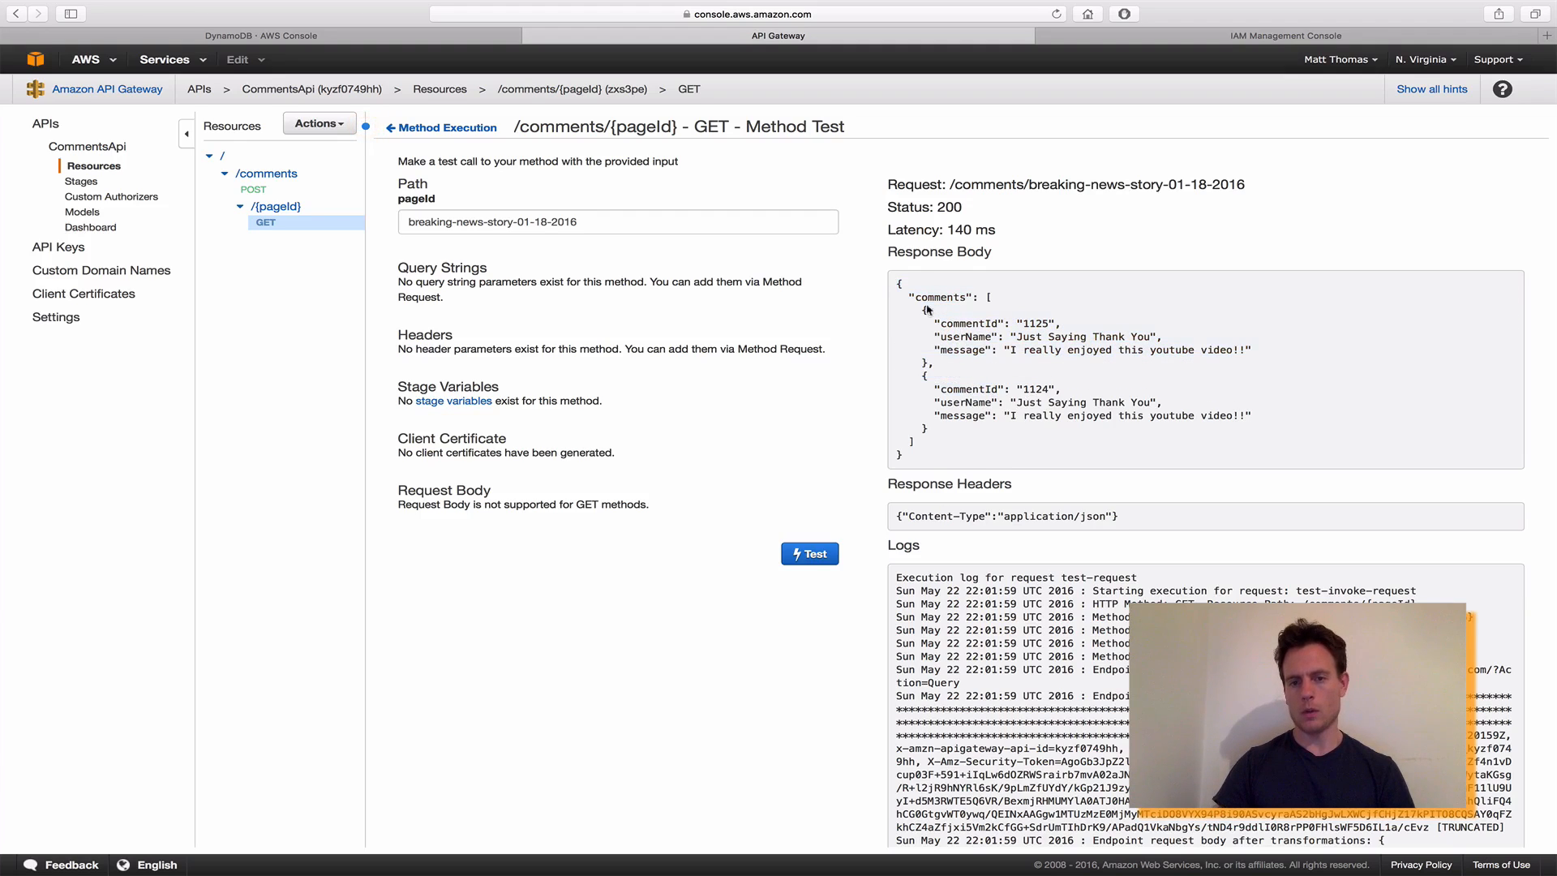
pyautogui.moveTo(925, 293); pyautogui.dragTo(935, 365)
pyautogui.click(1012, 415)
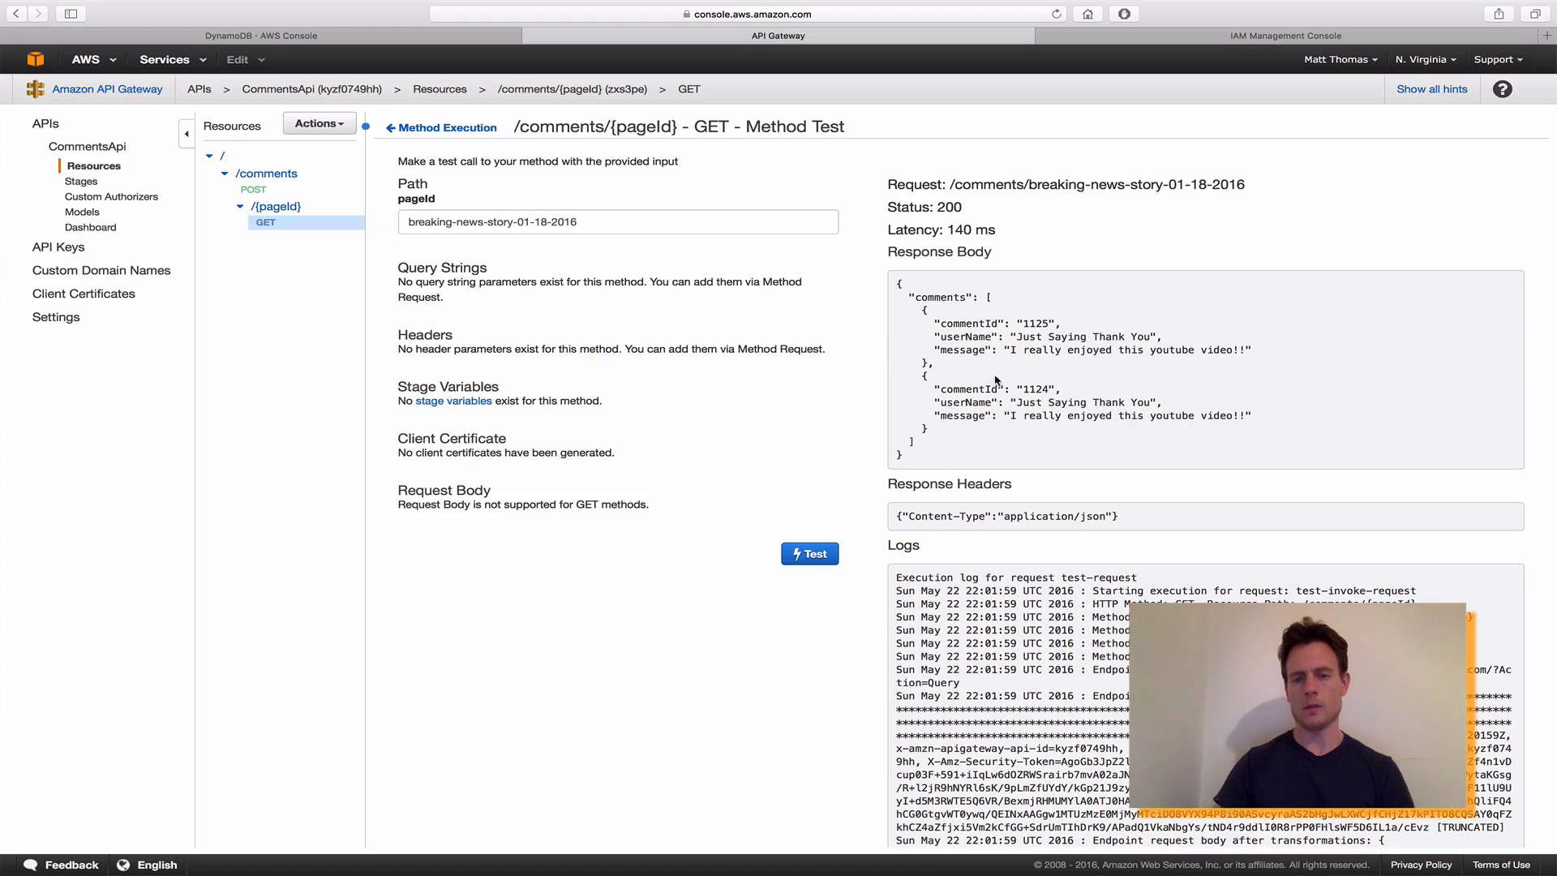
pyautogui.scroll(-1, 998, 381)
pyautogui.scroll(-3, 998, 380)
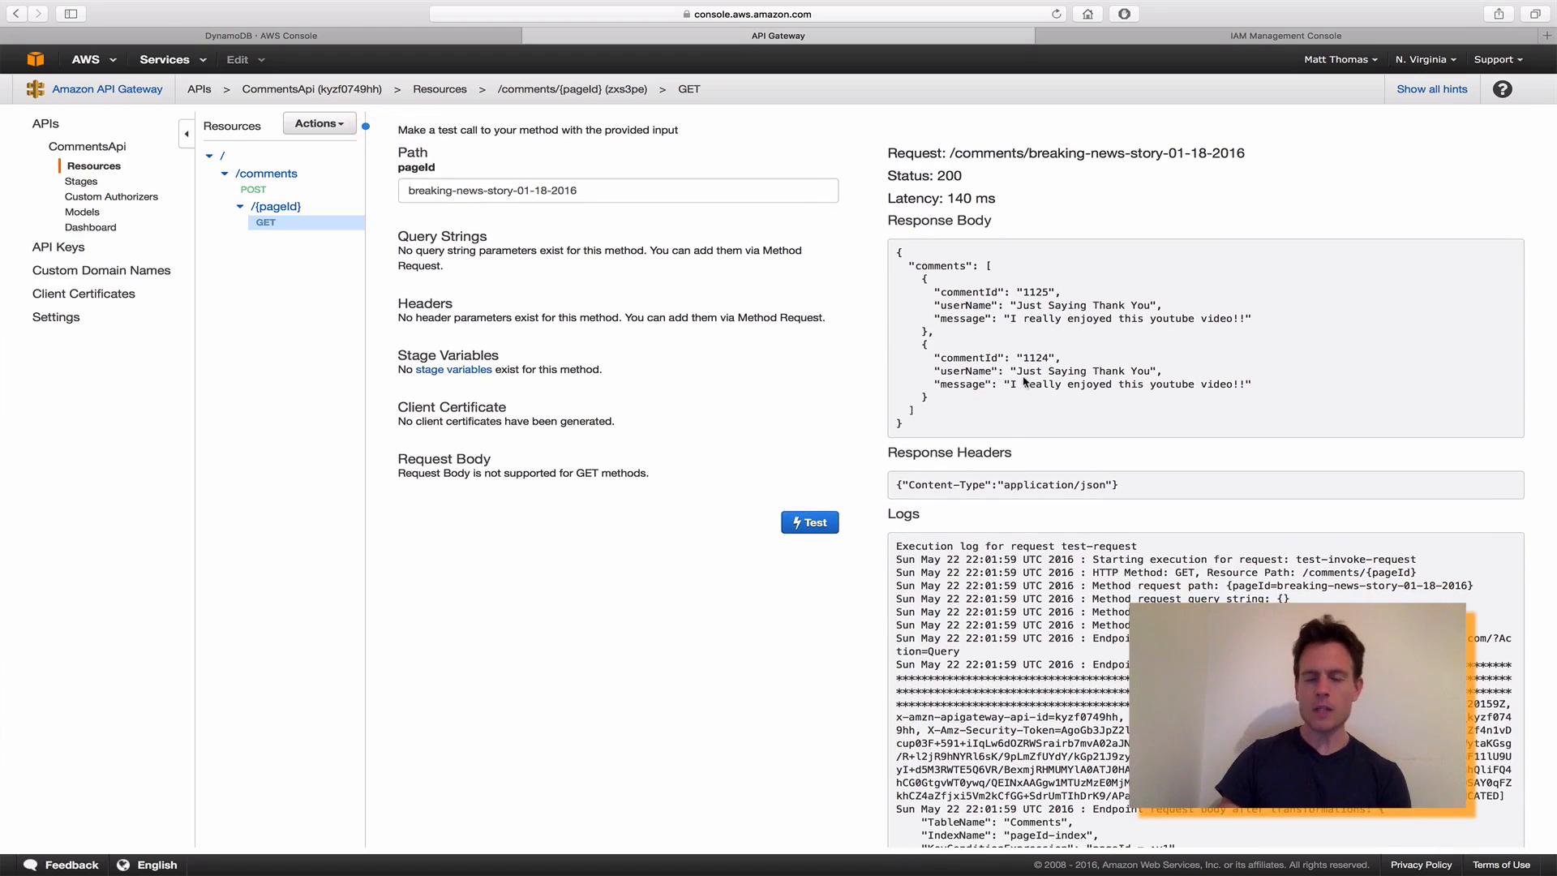
pyautogui.scroll(3, 1024, 380)
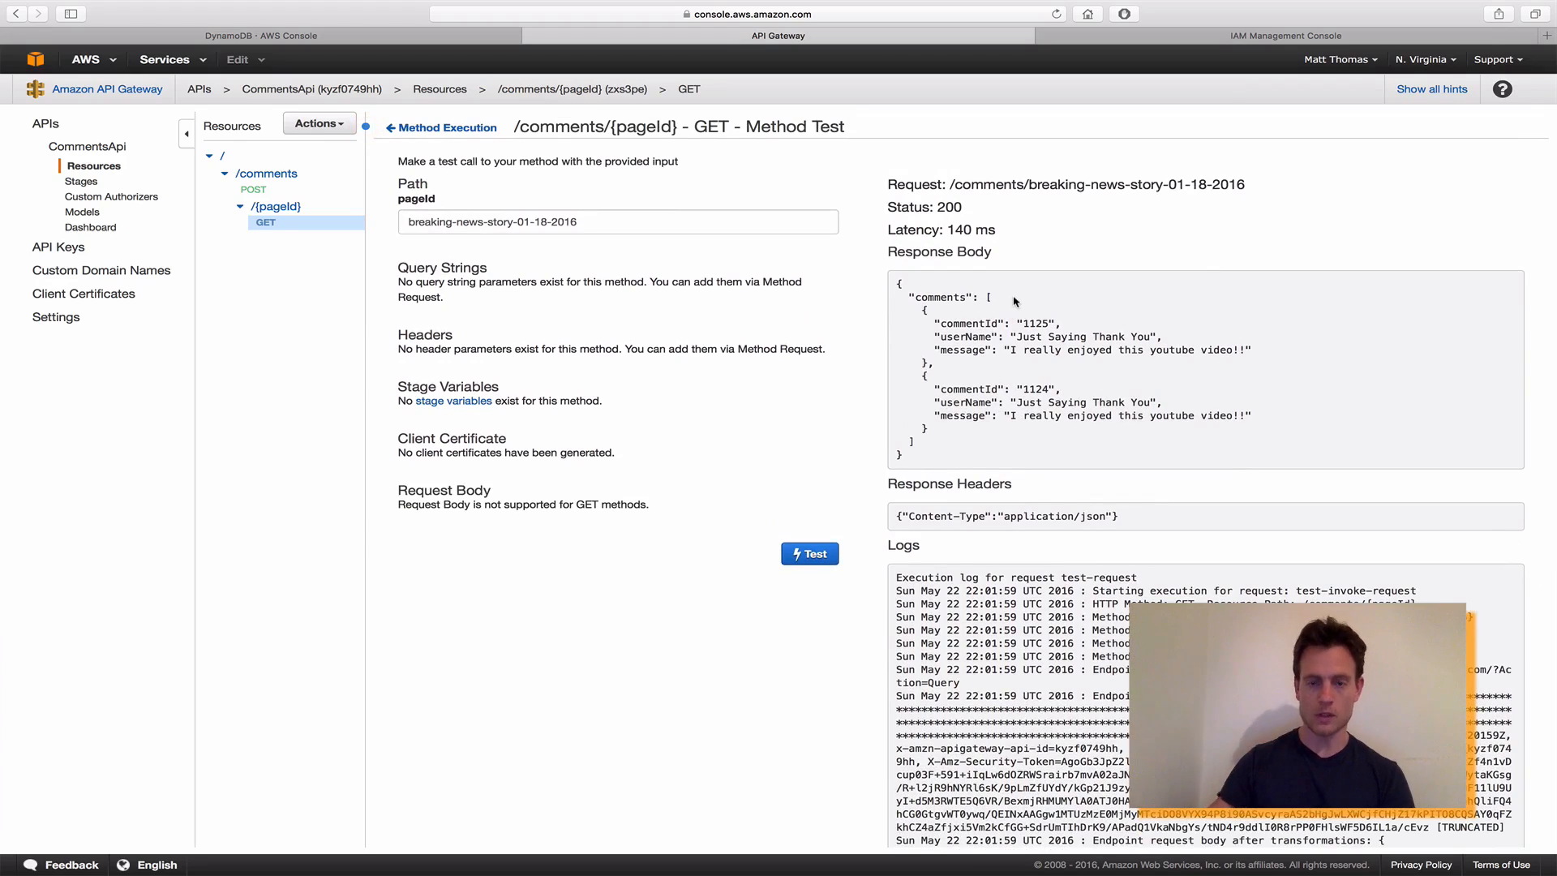
# In IAM, edit the Comments_Putitem policy so the first Resource ARN ends in table/Comments/bob instead of the wildcard, and save it.
pyautogui.click(1182, 41)
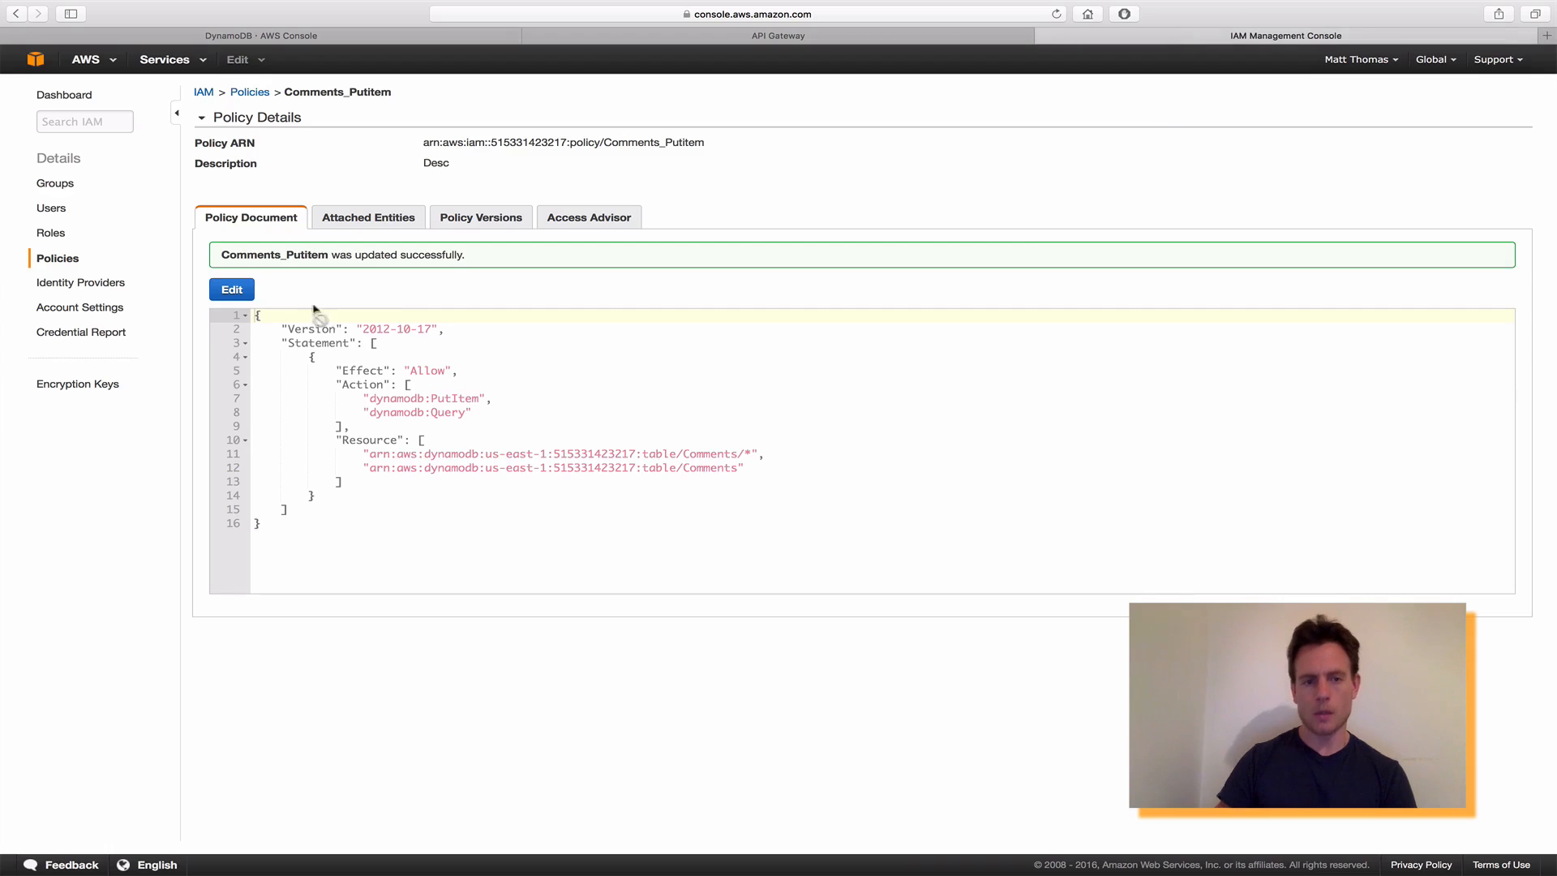
pyautogui.click(232, 290)
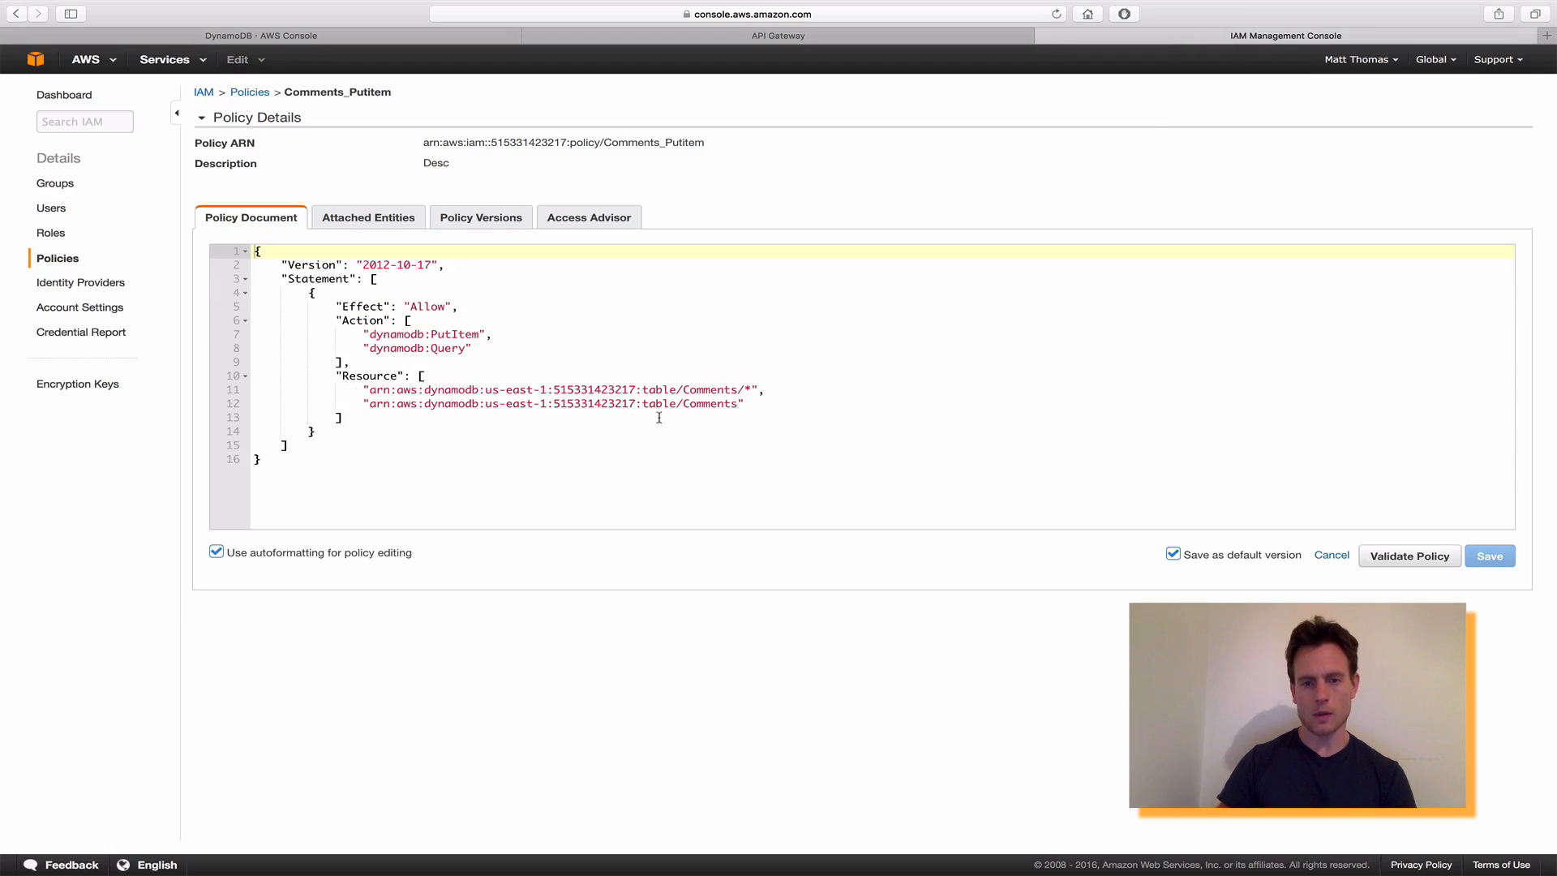
pyautogui.moveTo(684, 392); pyautogui.dragTo(746, 392)
pyautogui.click(751, 392)
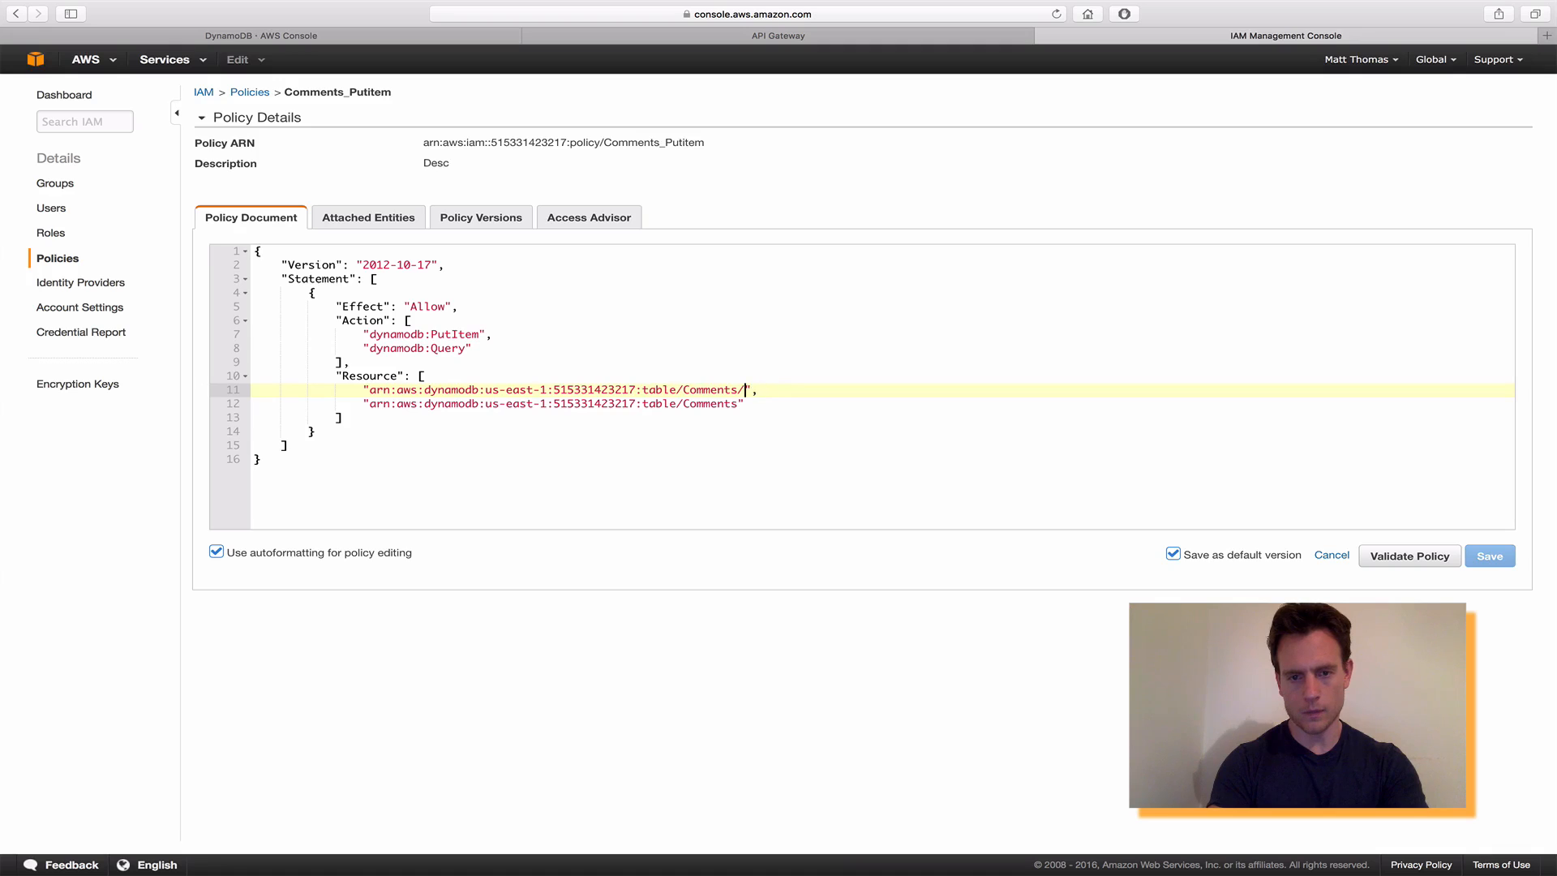
pyautogui.write('bo')
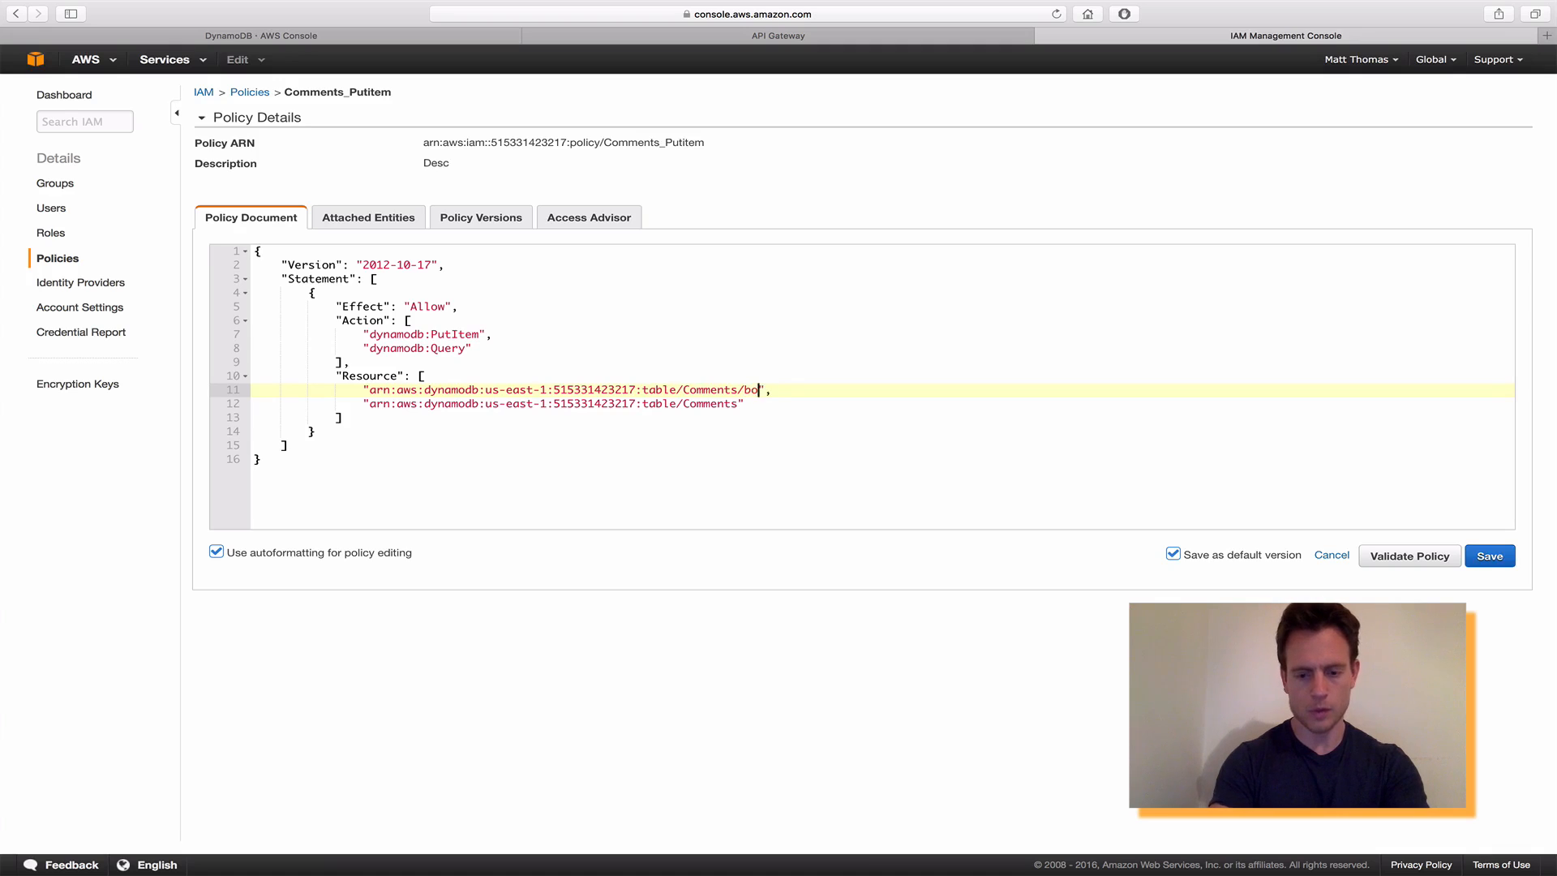
pyautogui.write('b')
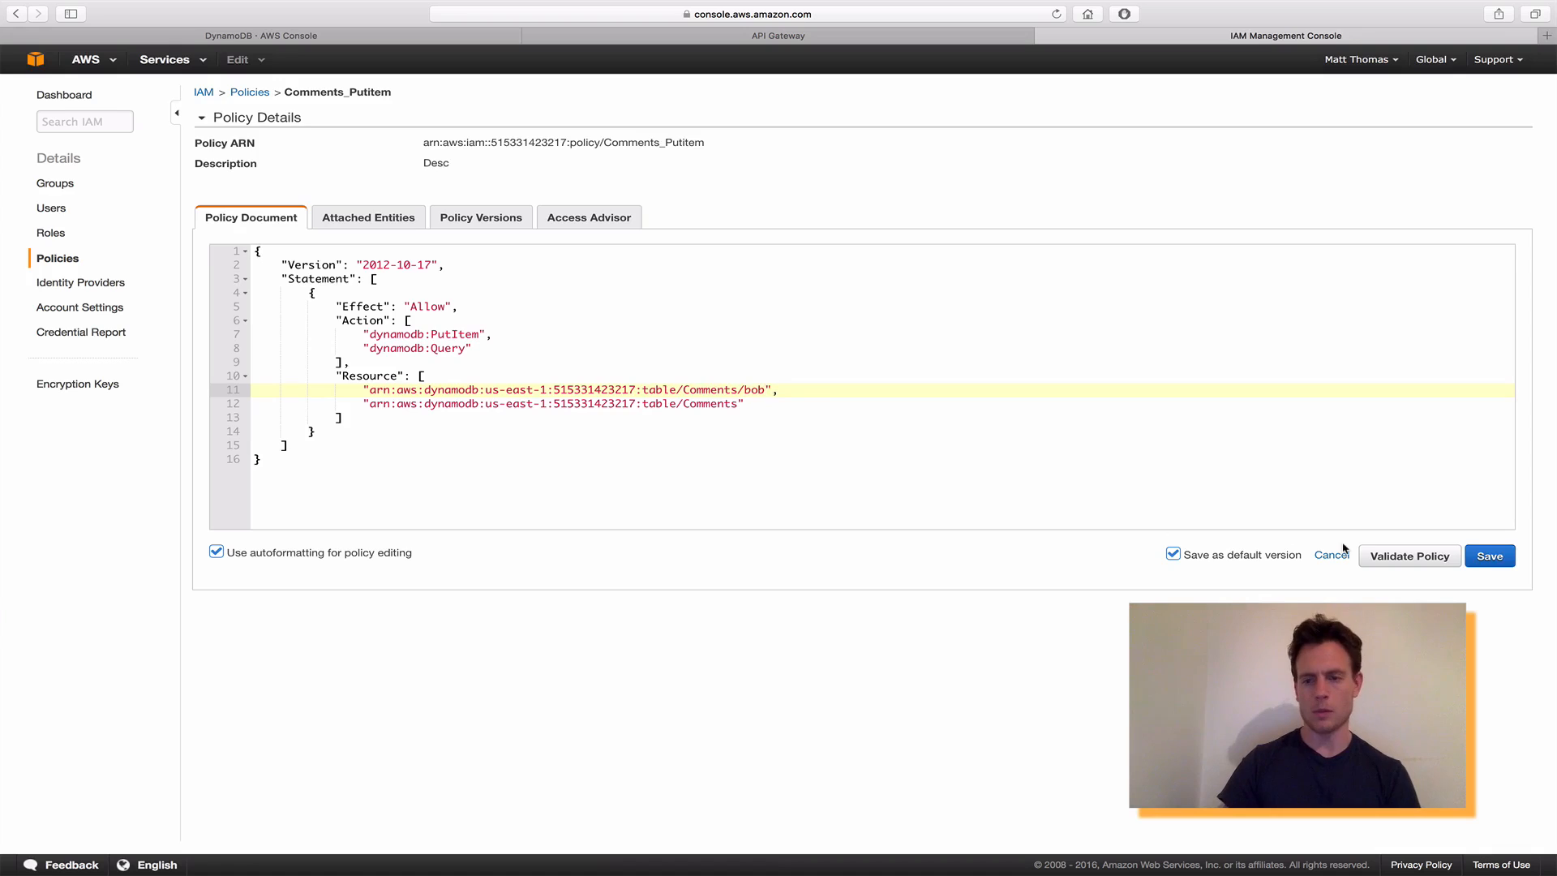
pyautogui.click(1489, 556)
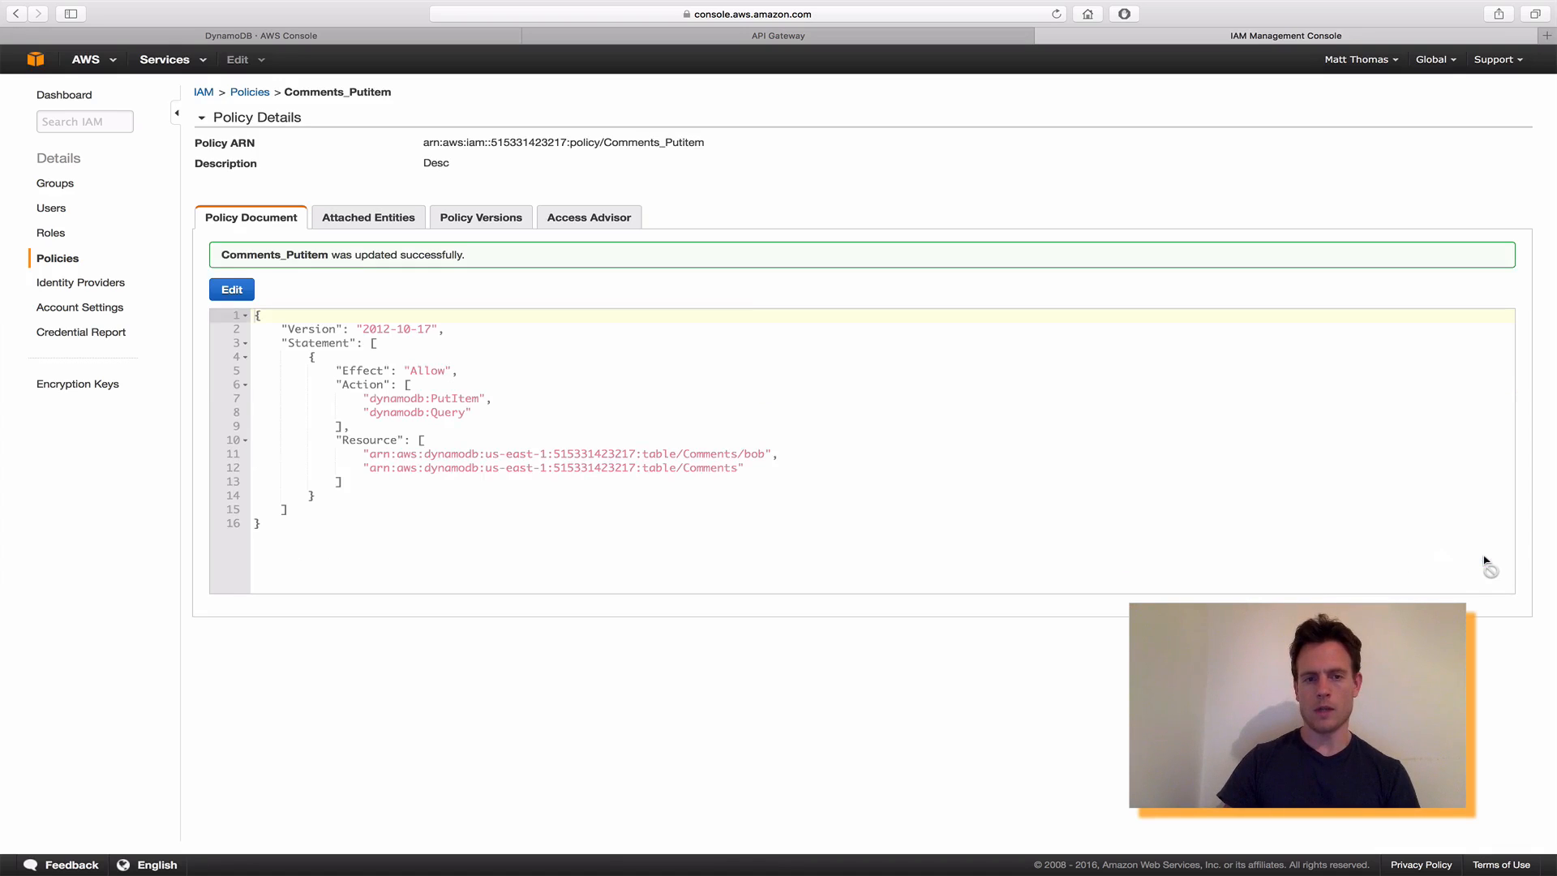
# Rerun the GET method test in API Gateway and examine the response's resource ARN entry in the execution logs.
pyautogui.click(748, 37)
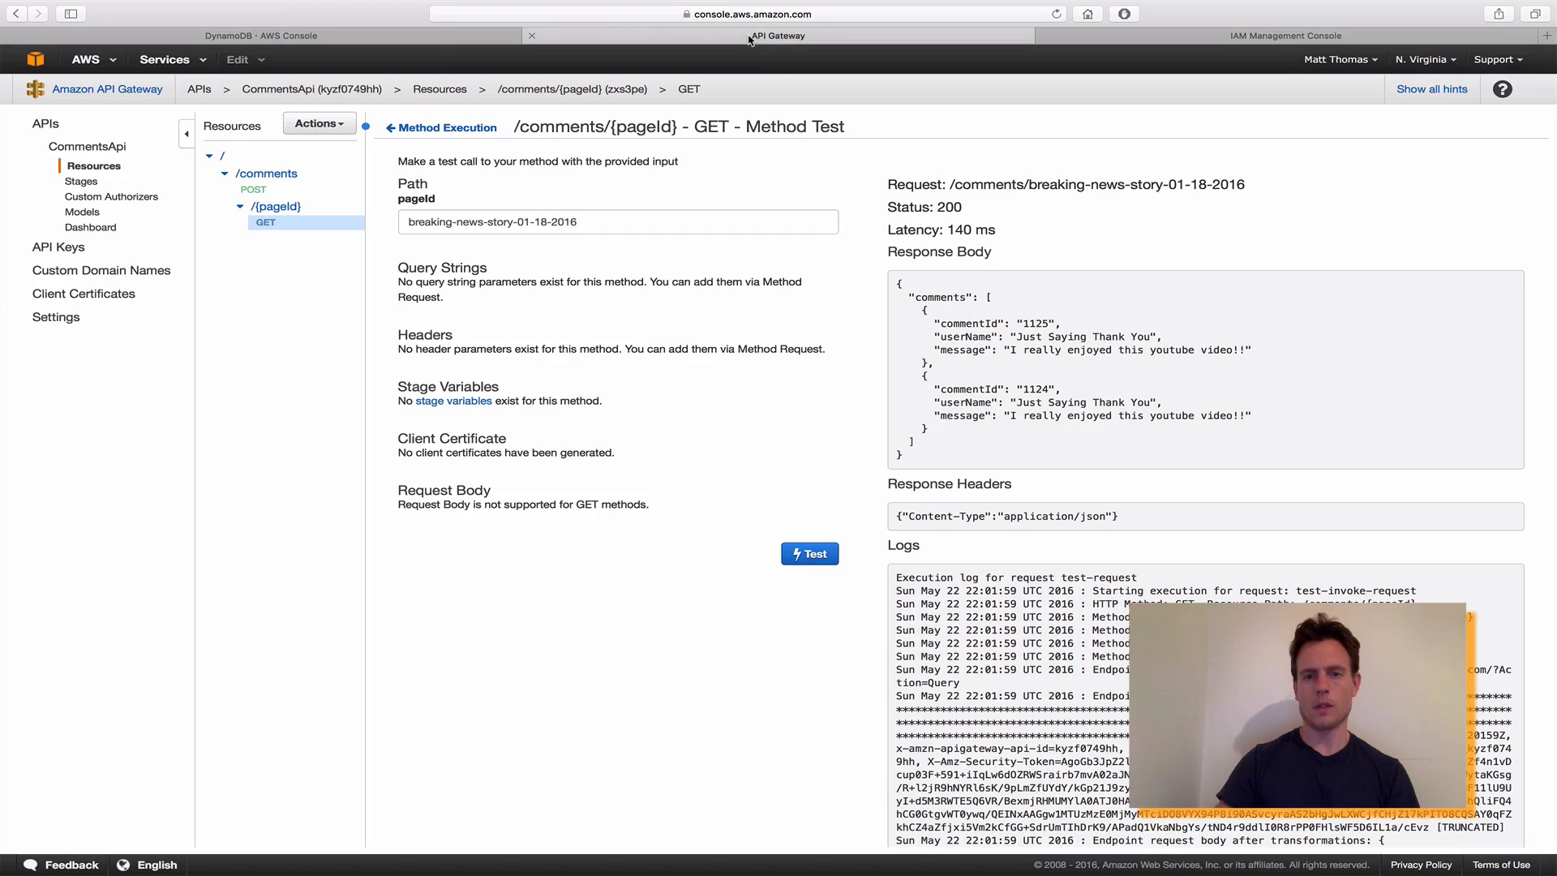
pyautogui.click(800, 558)
pyautogui.click(808, 561)
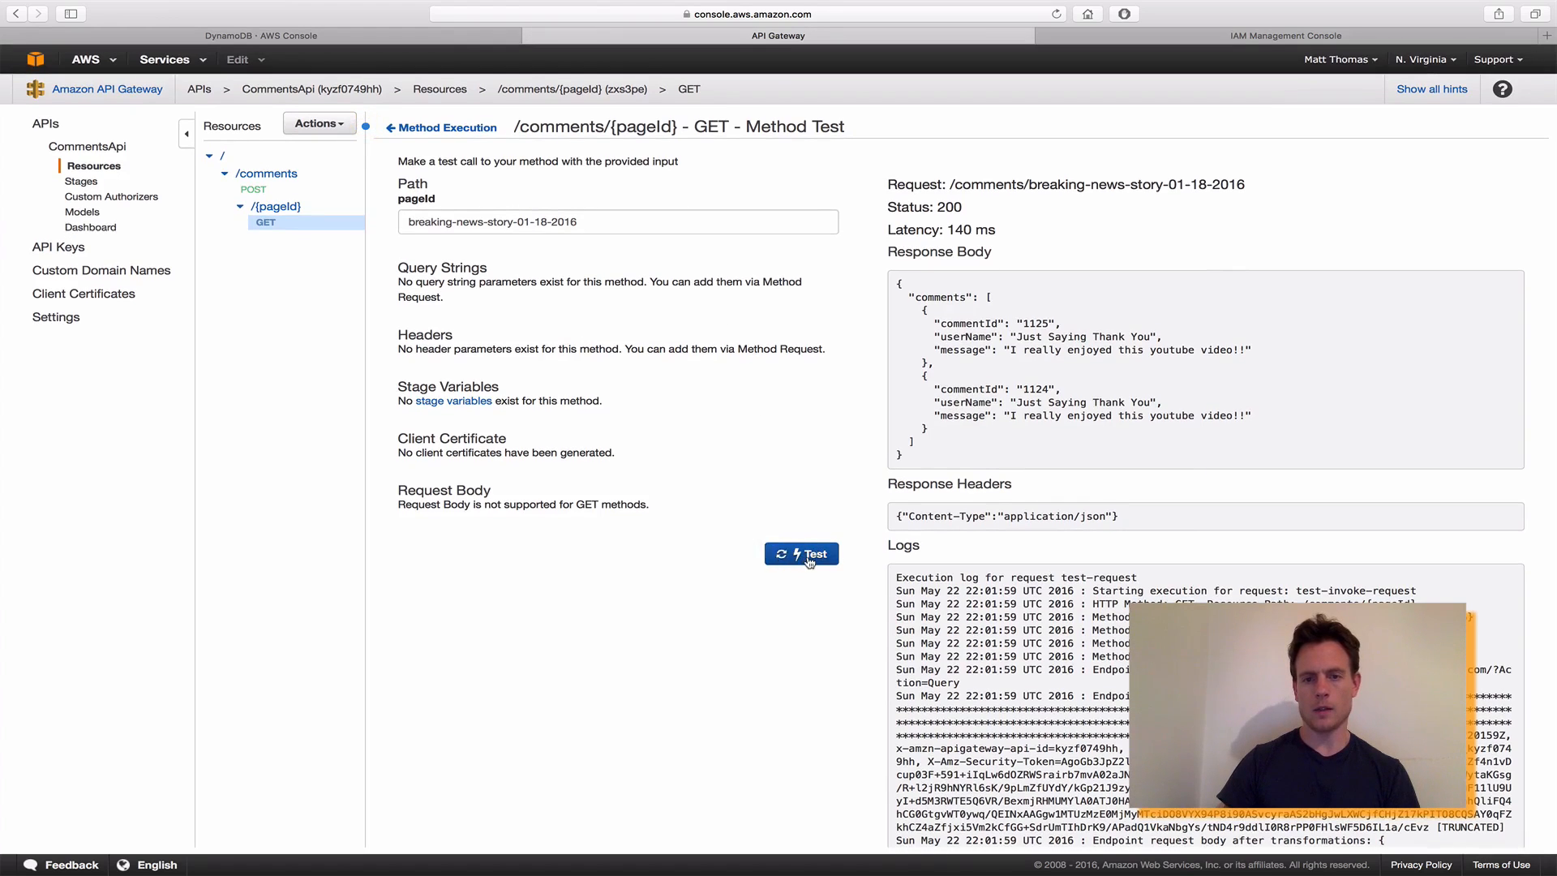
pyautogui.scroll(-5, 966, 484)
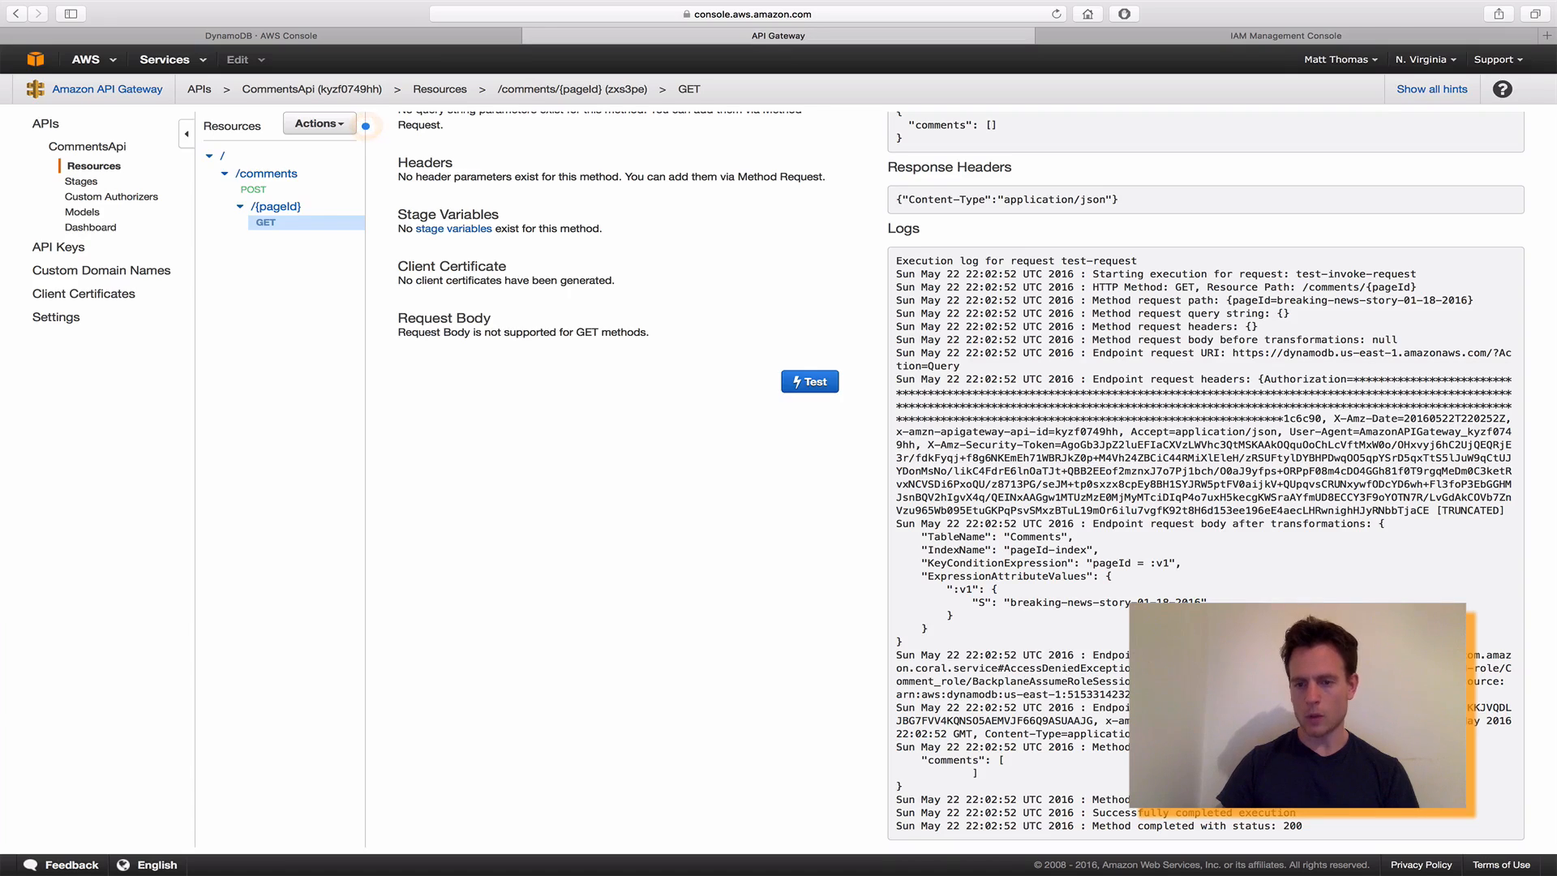
pyautogui.moveTo(1298, 682); pyautogui.dragTo(1241, 707)
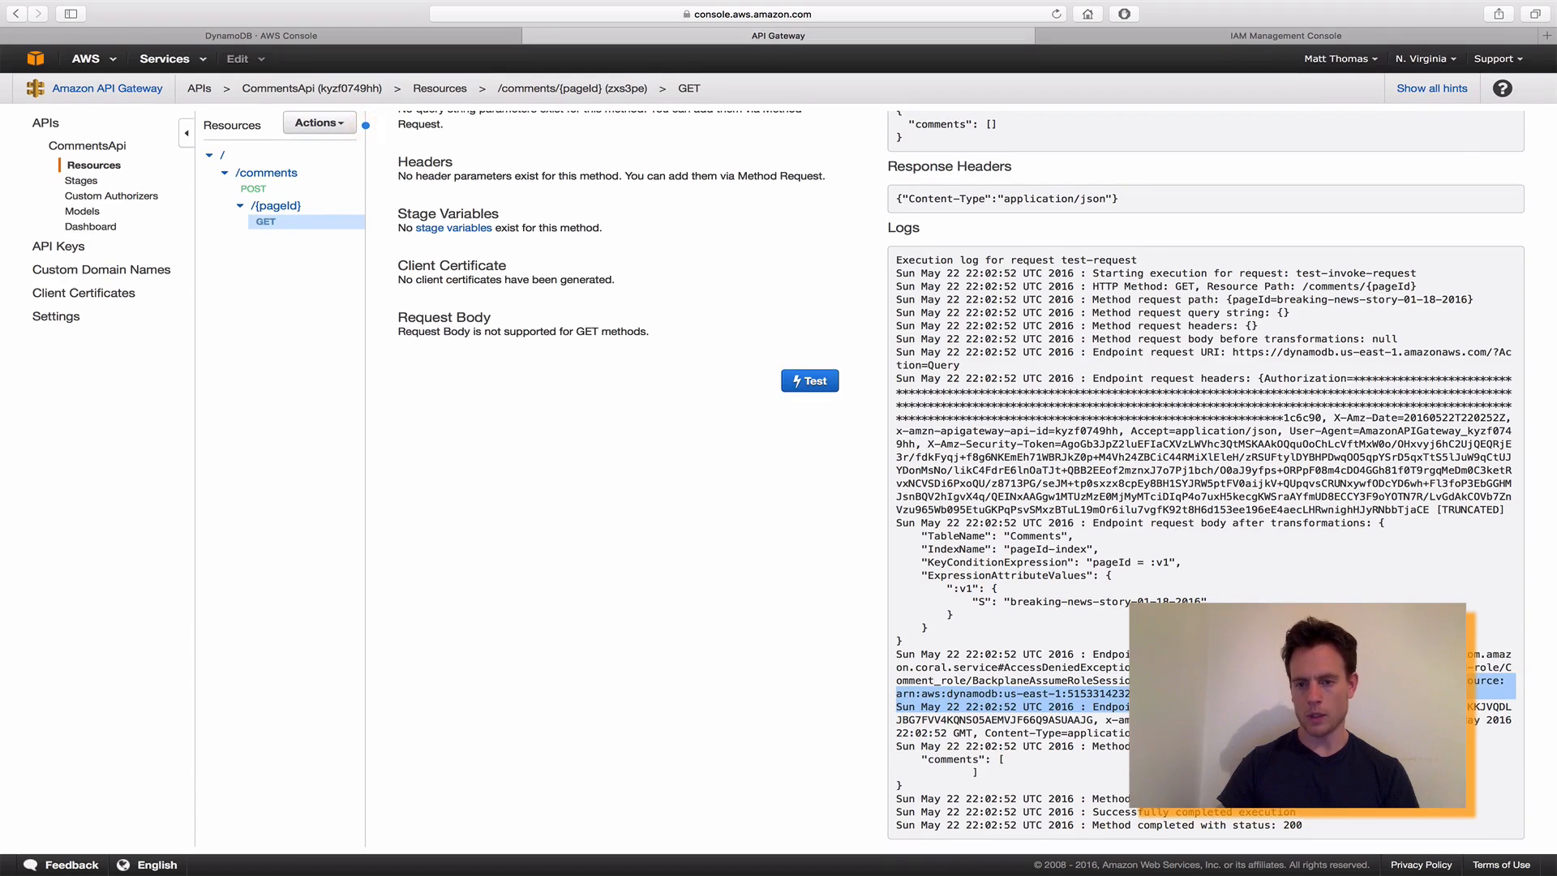
pyautogui.click(1330, 694)
pyautogui.moveTo(1333, 681); pyautogui.dragTo(1357, 694)
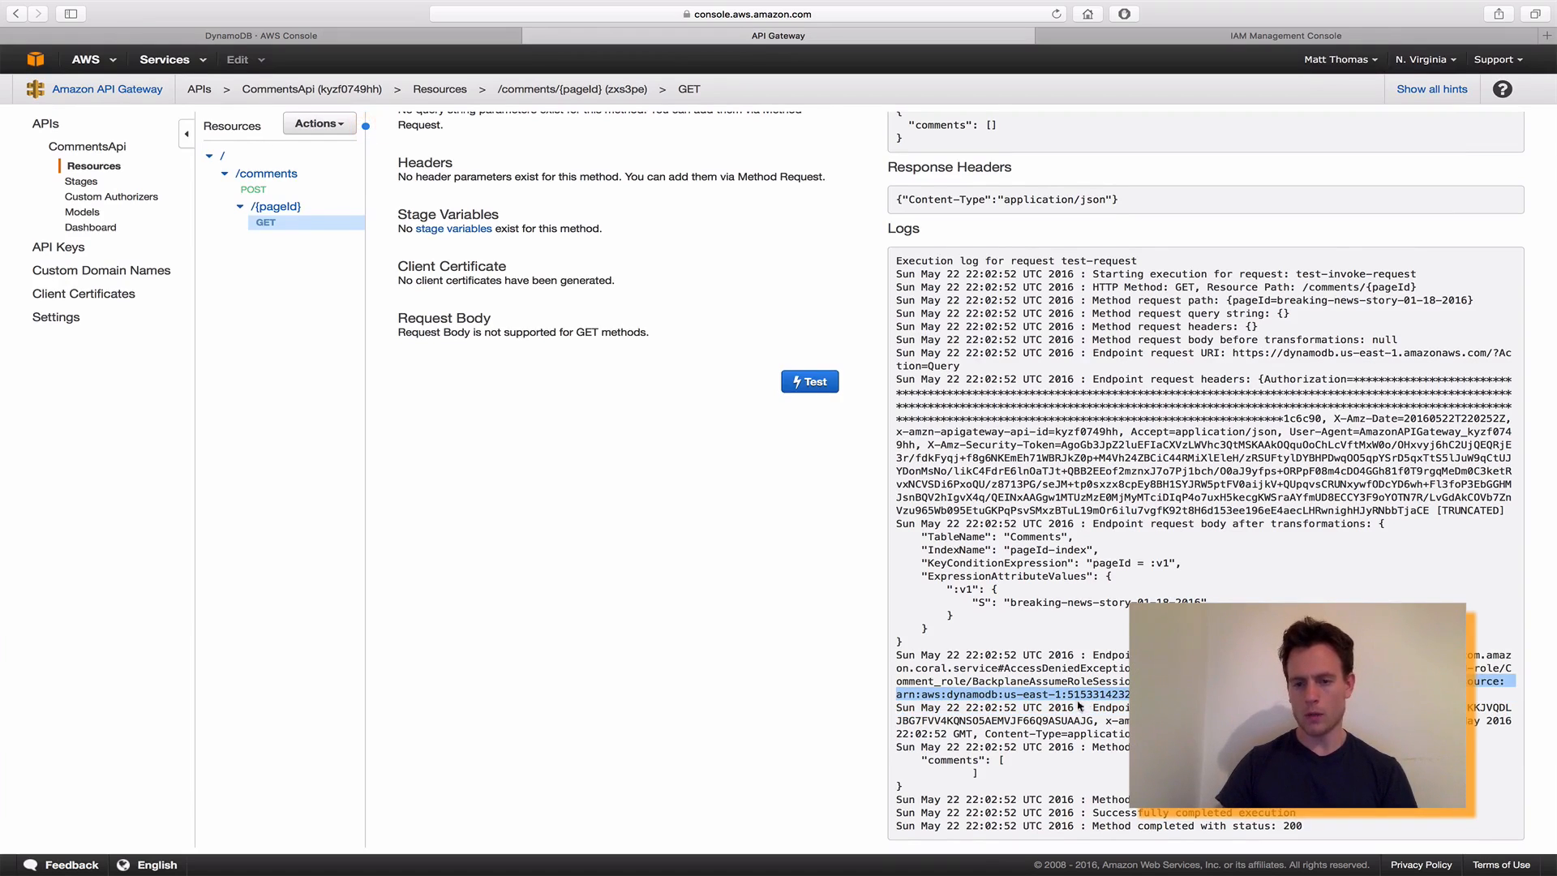
pyautogui.click(1058, 695)
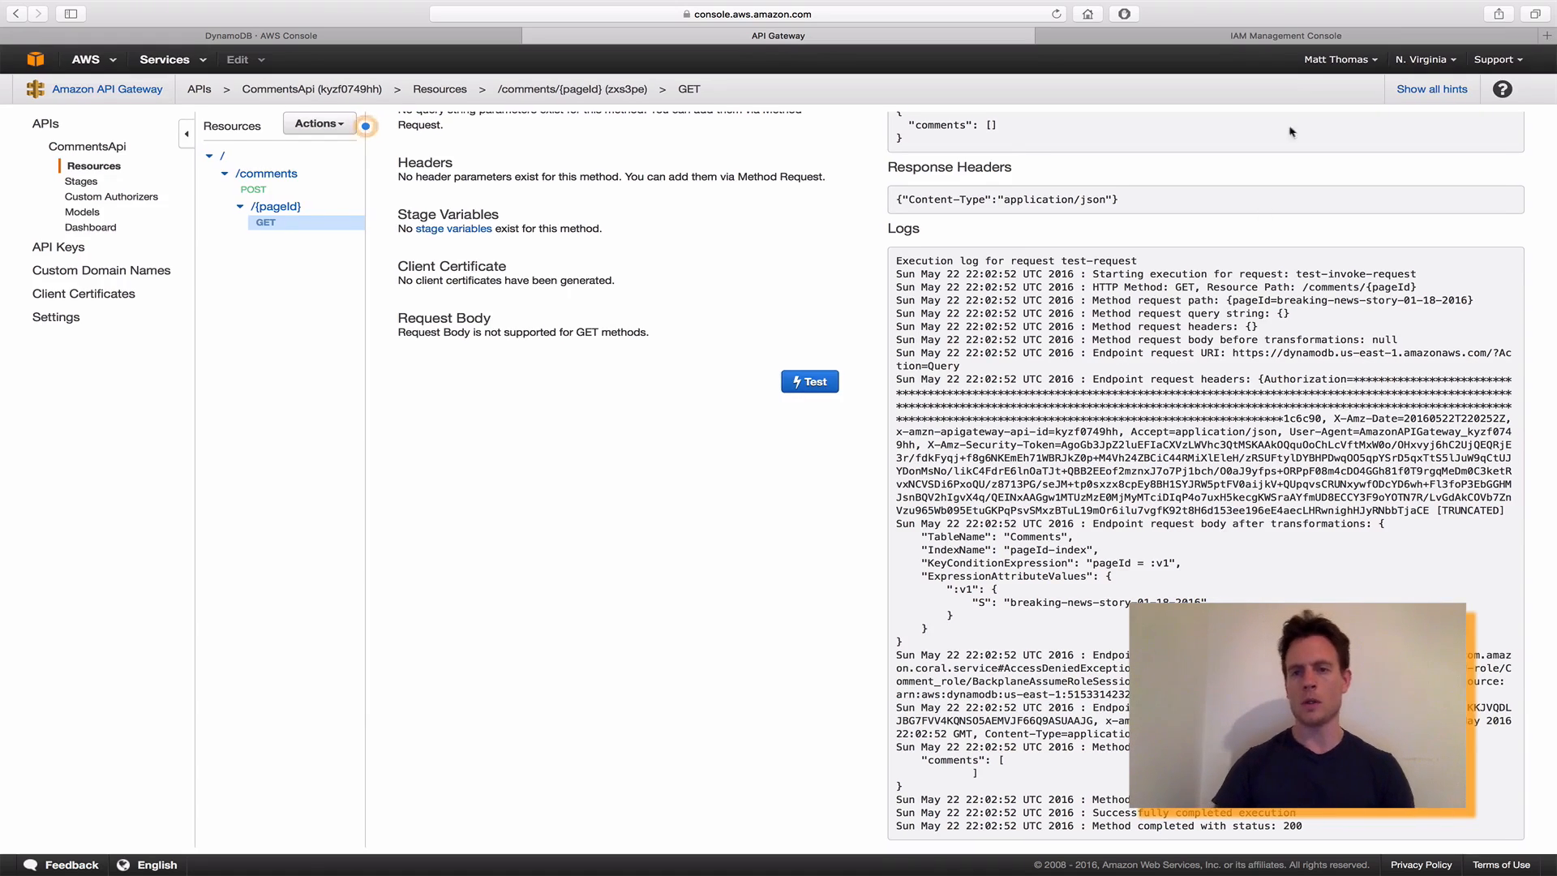
# In IAM, change the Comments_Putitem policy's first Resource ARN to end in table/Comments/* and try to save it.
pyautogui.click(1263, 34)
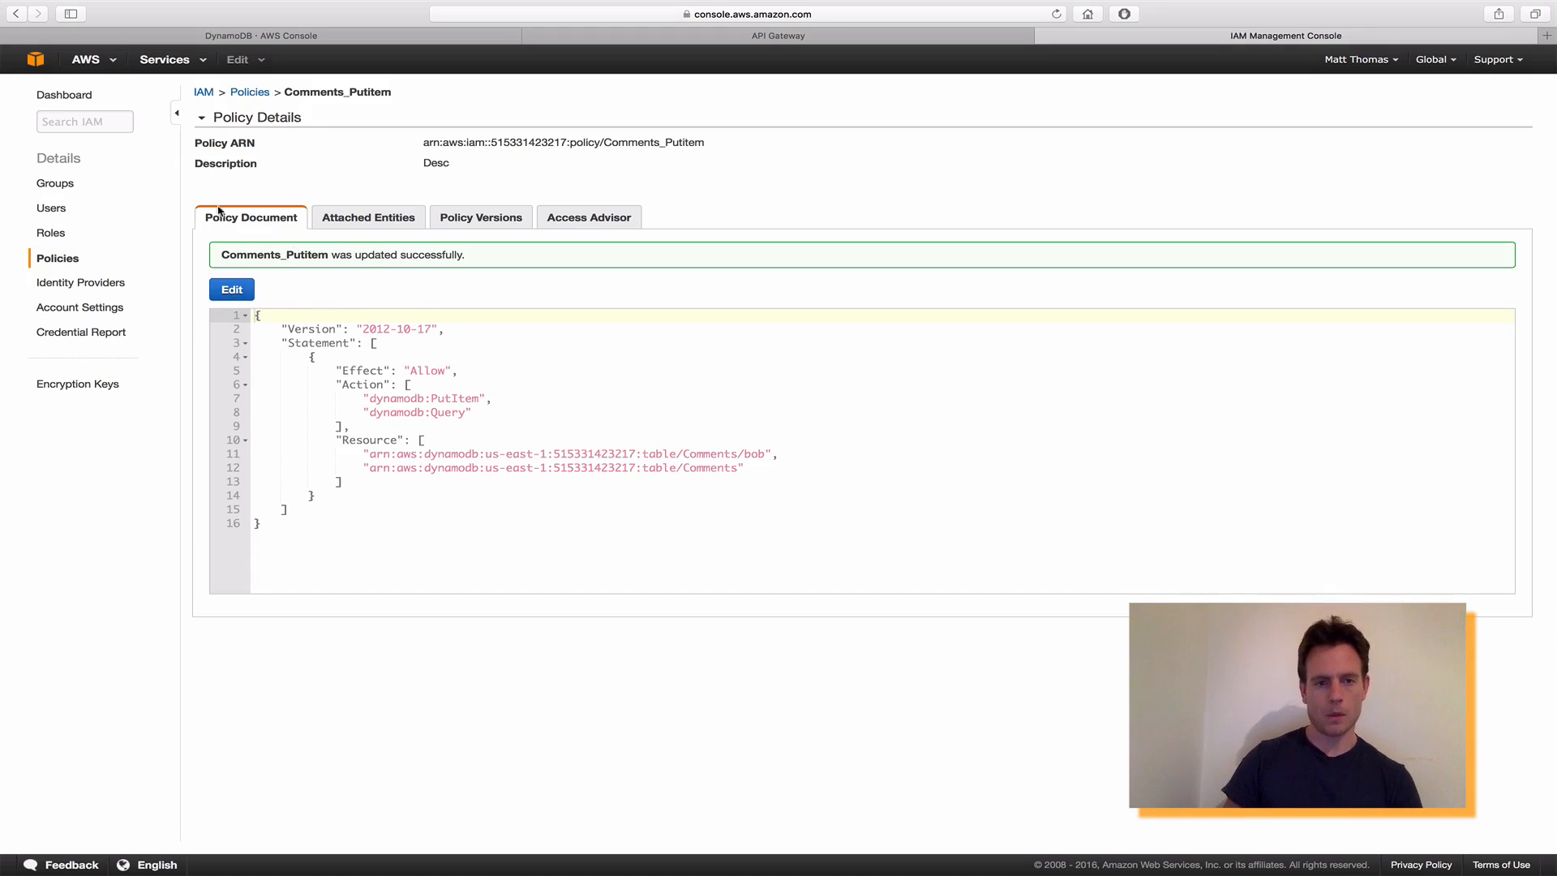
pyautogui.click(229, 288)
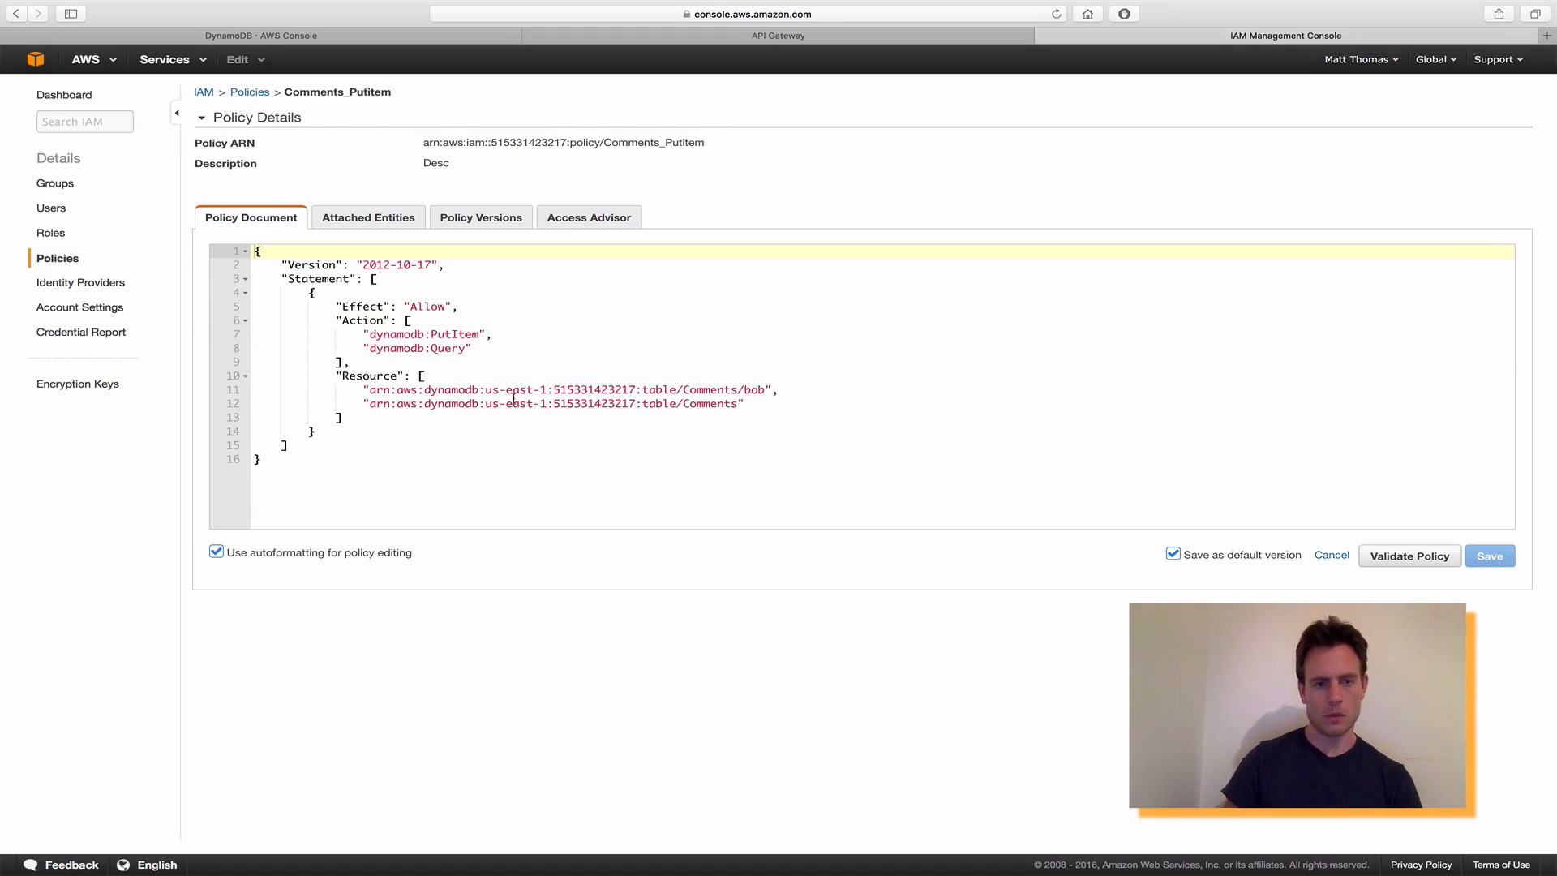
pyautogui.click(764, 390)
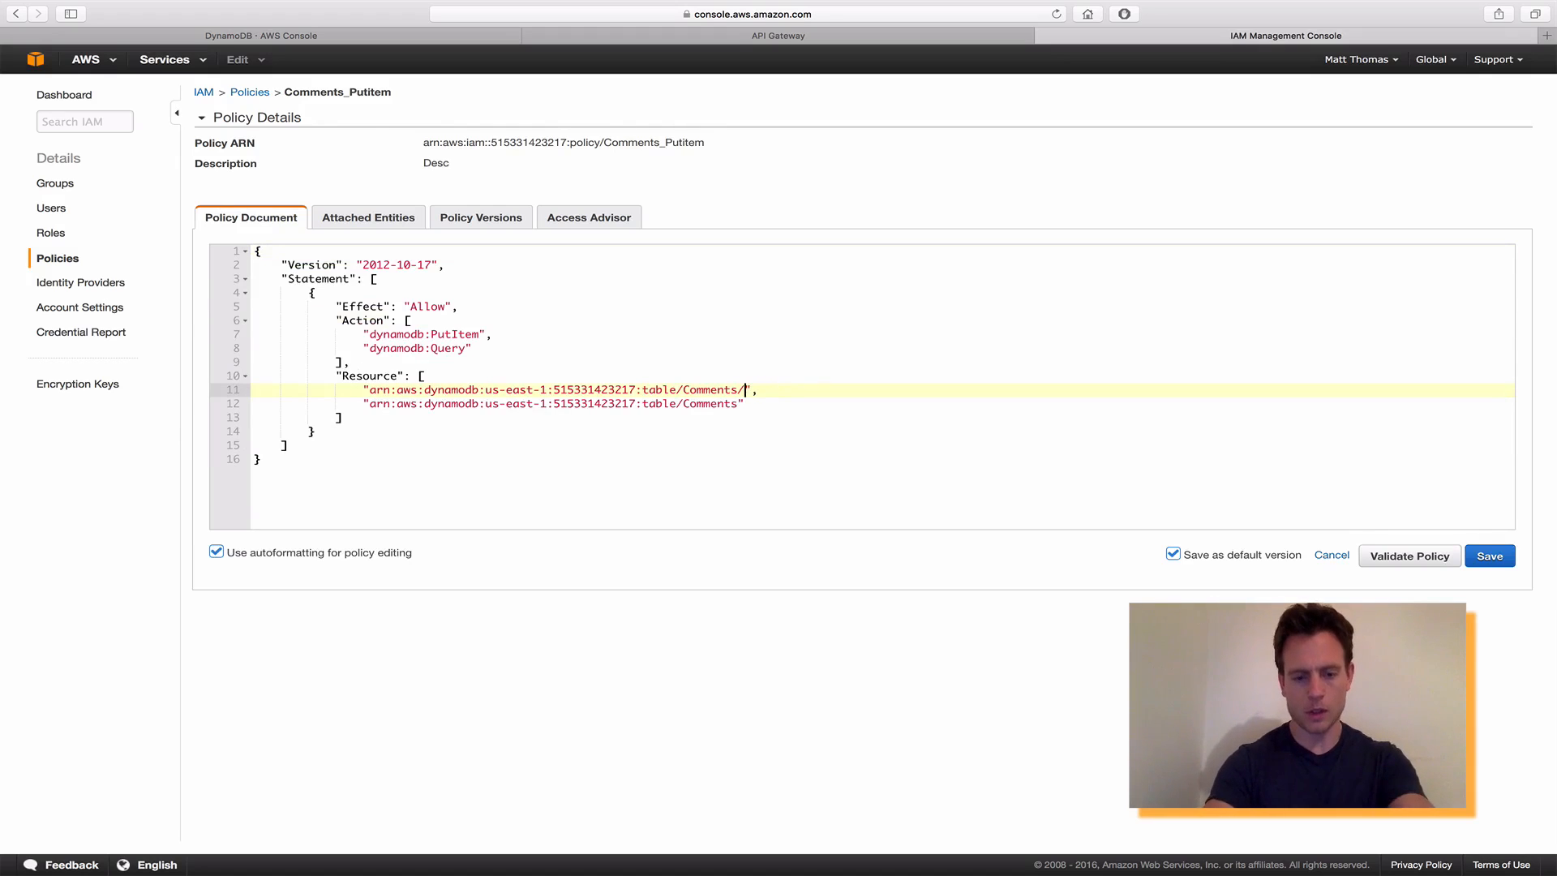
pyautogui.write('*')
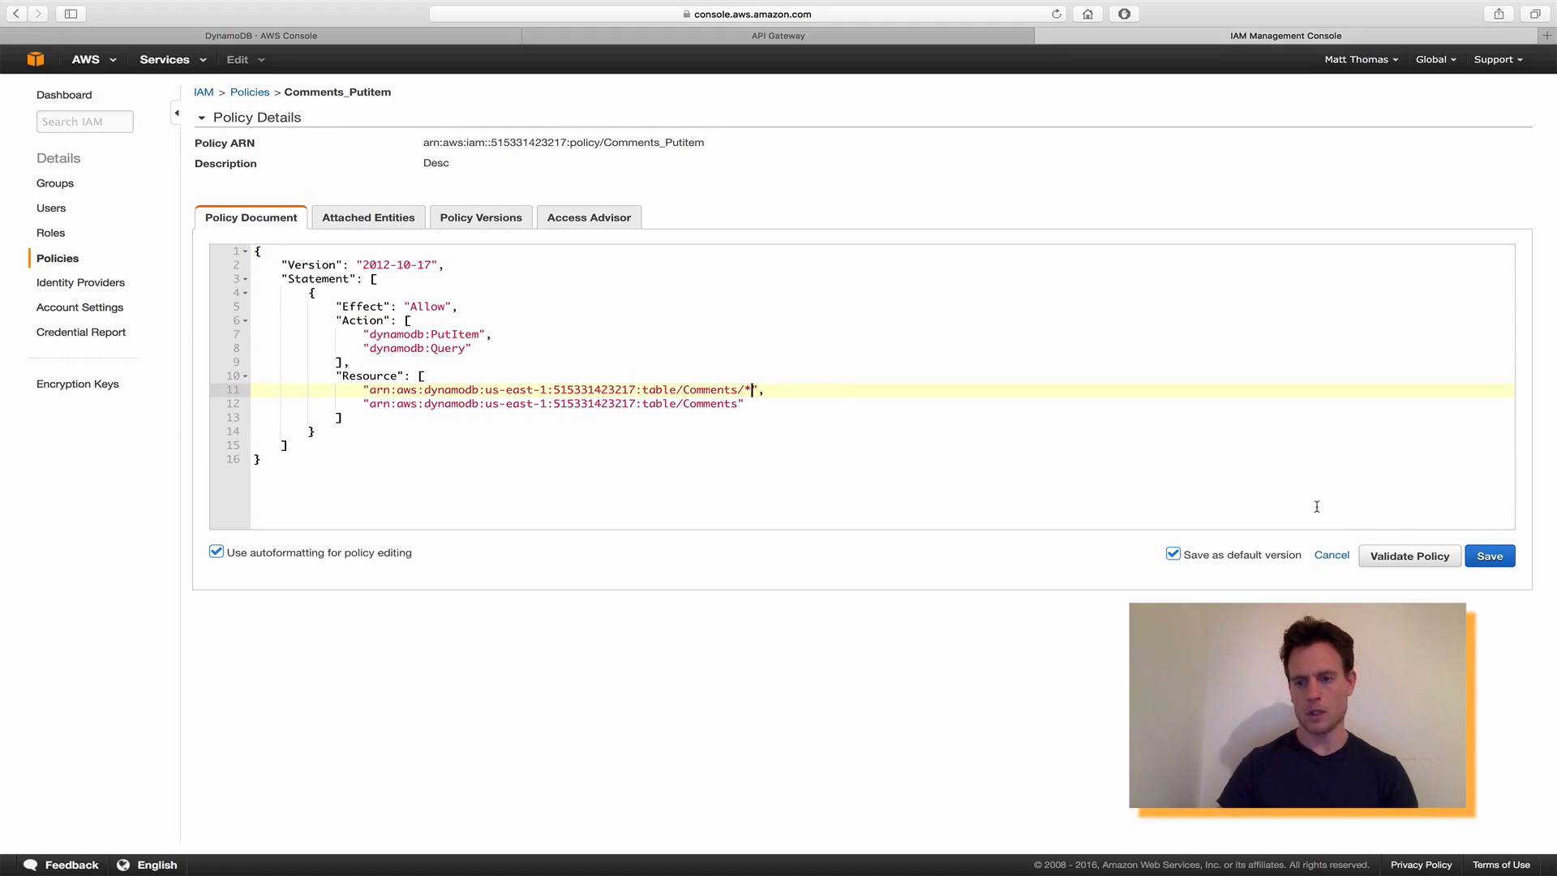
pyautogui.click(1489, 557)
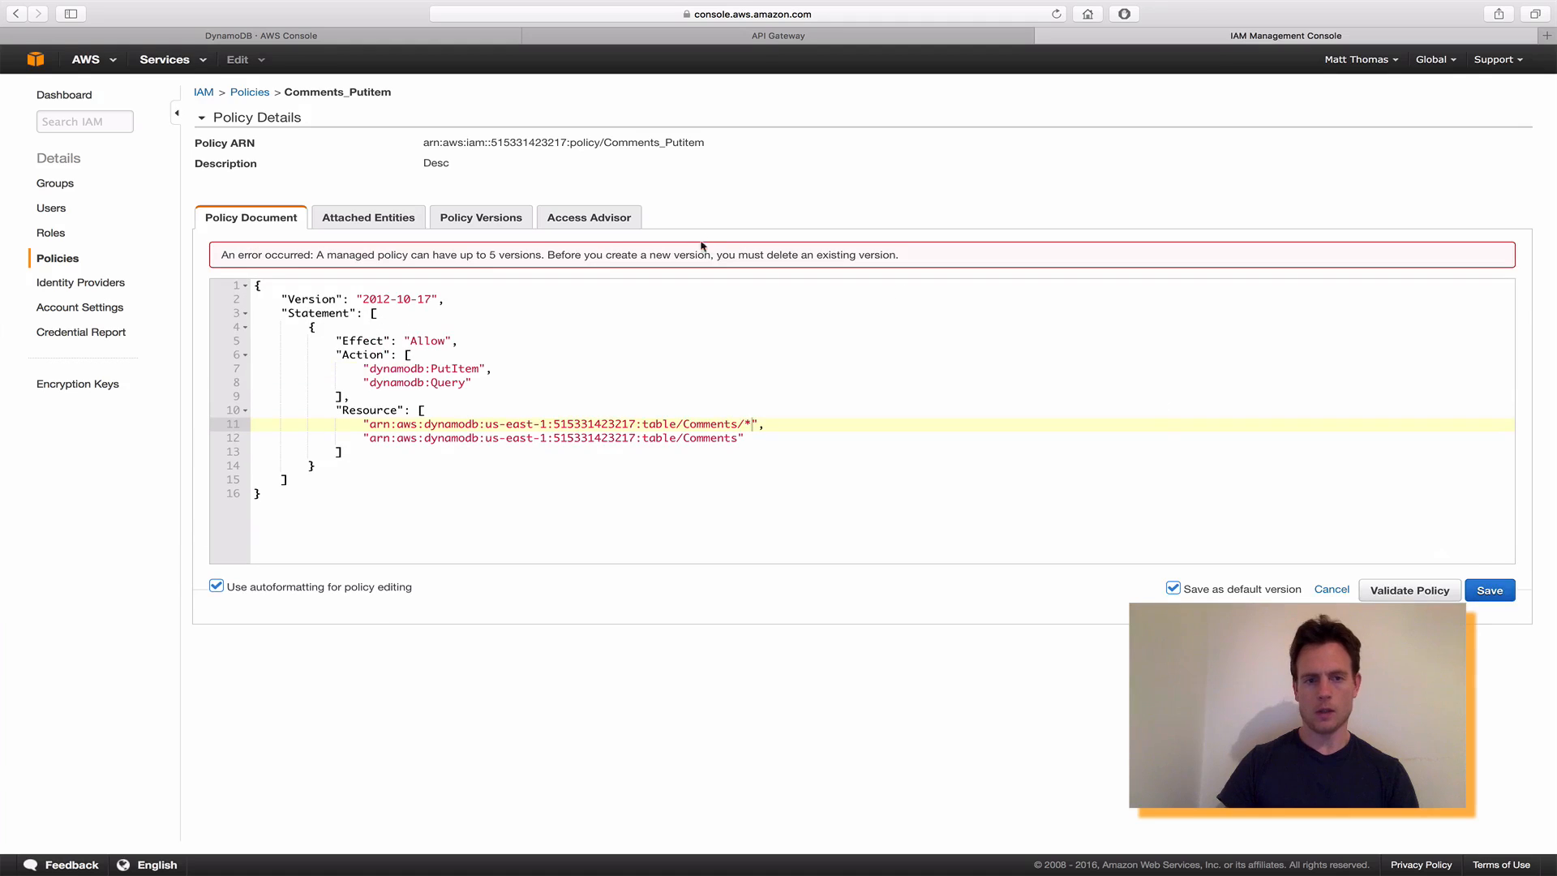
# Delete Version 16, Version 15 and Version 14 of the Comments_Putitem policy.
pyautogui.click(504, 225)
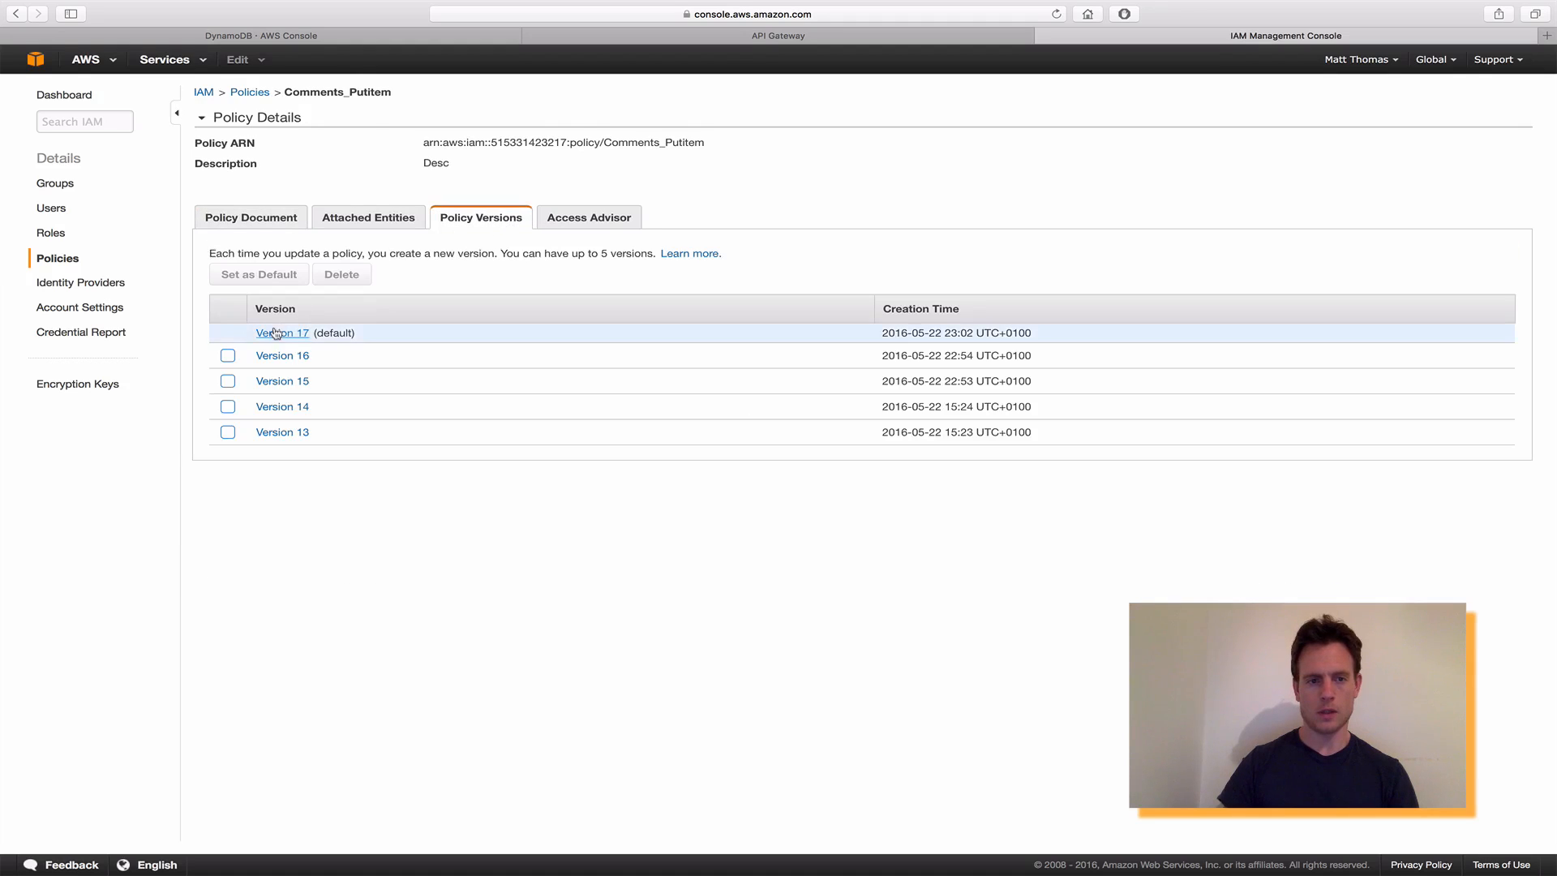
pyautogui.click(228, 355)
pyautogui.click(228, 381)
pyautogui.click(228, 406)
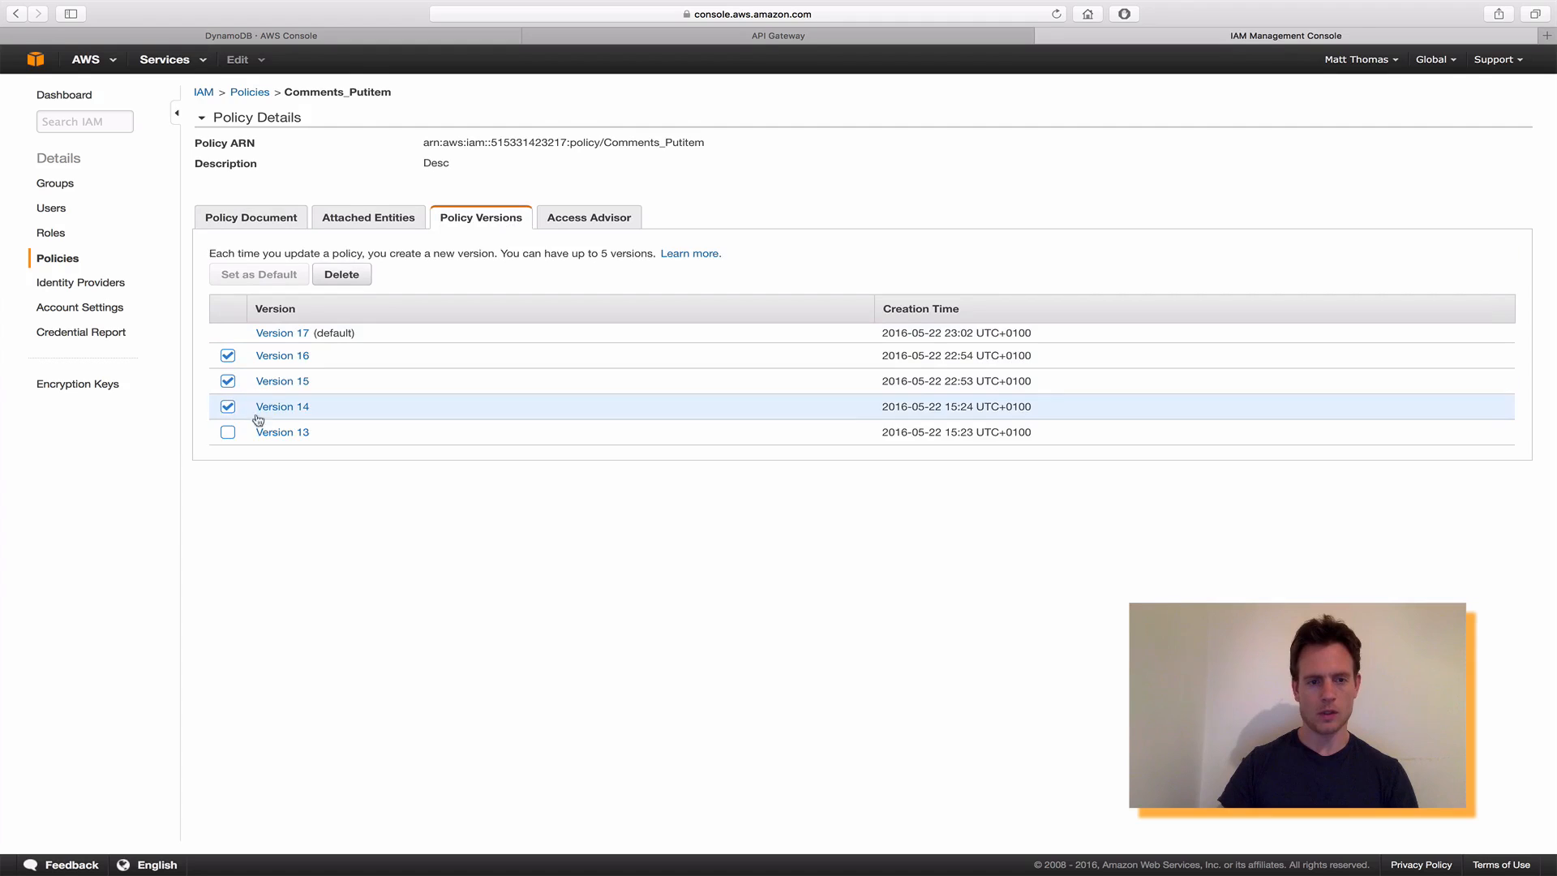
pyautogui.click(341, 276)
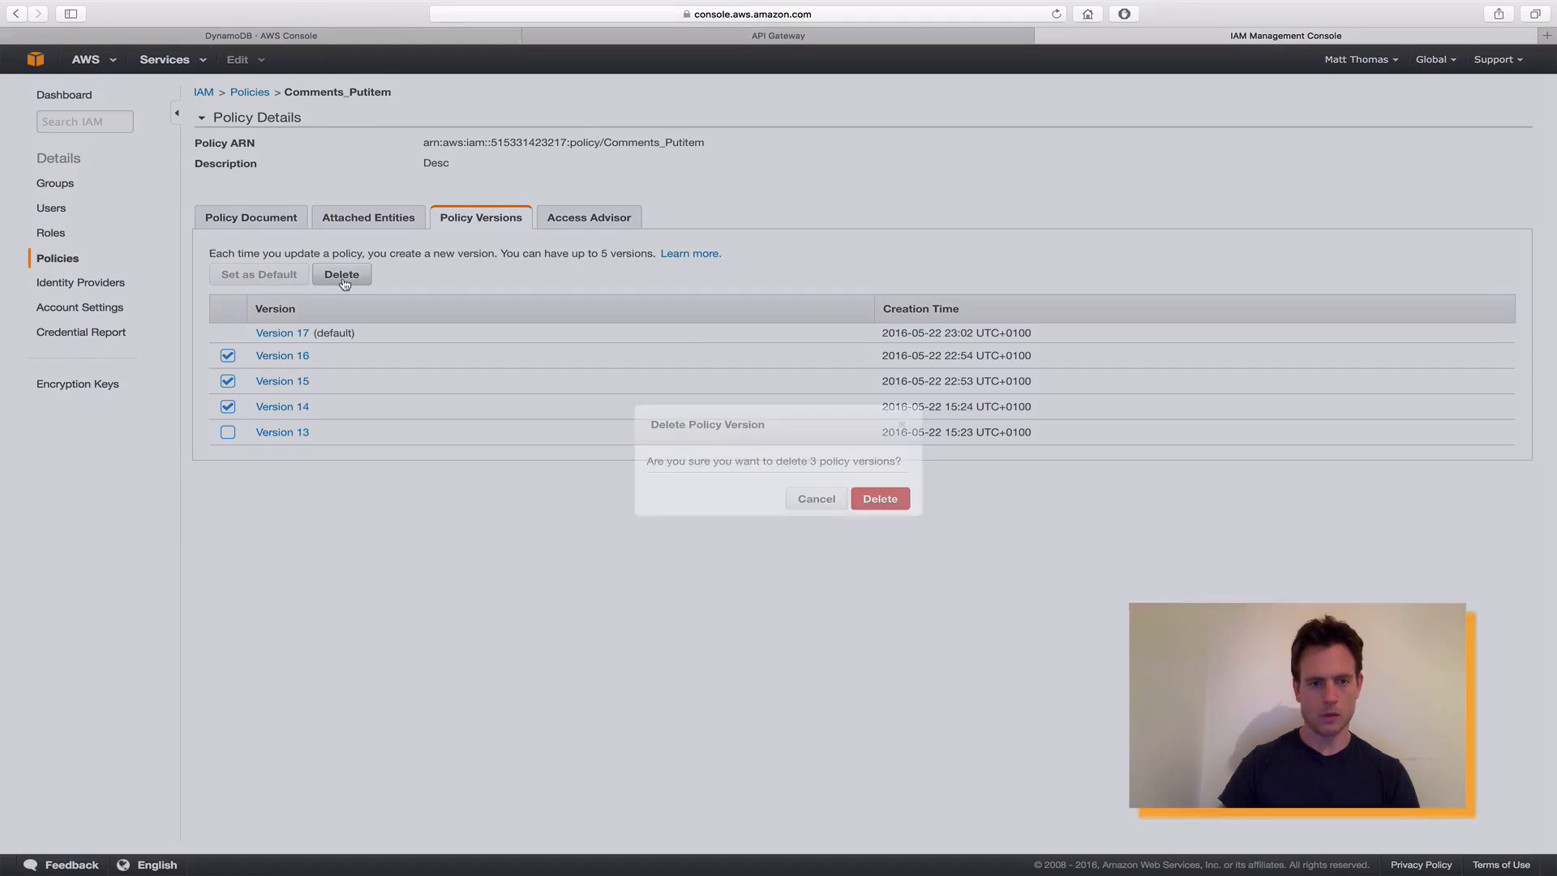
pyautogui.click(879, 499)
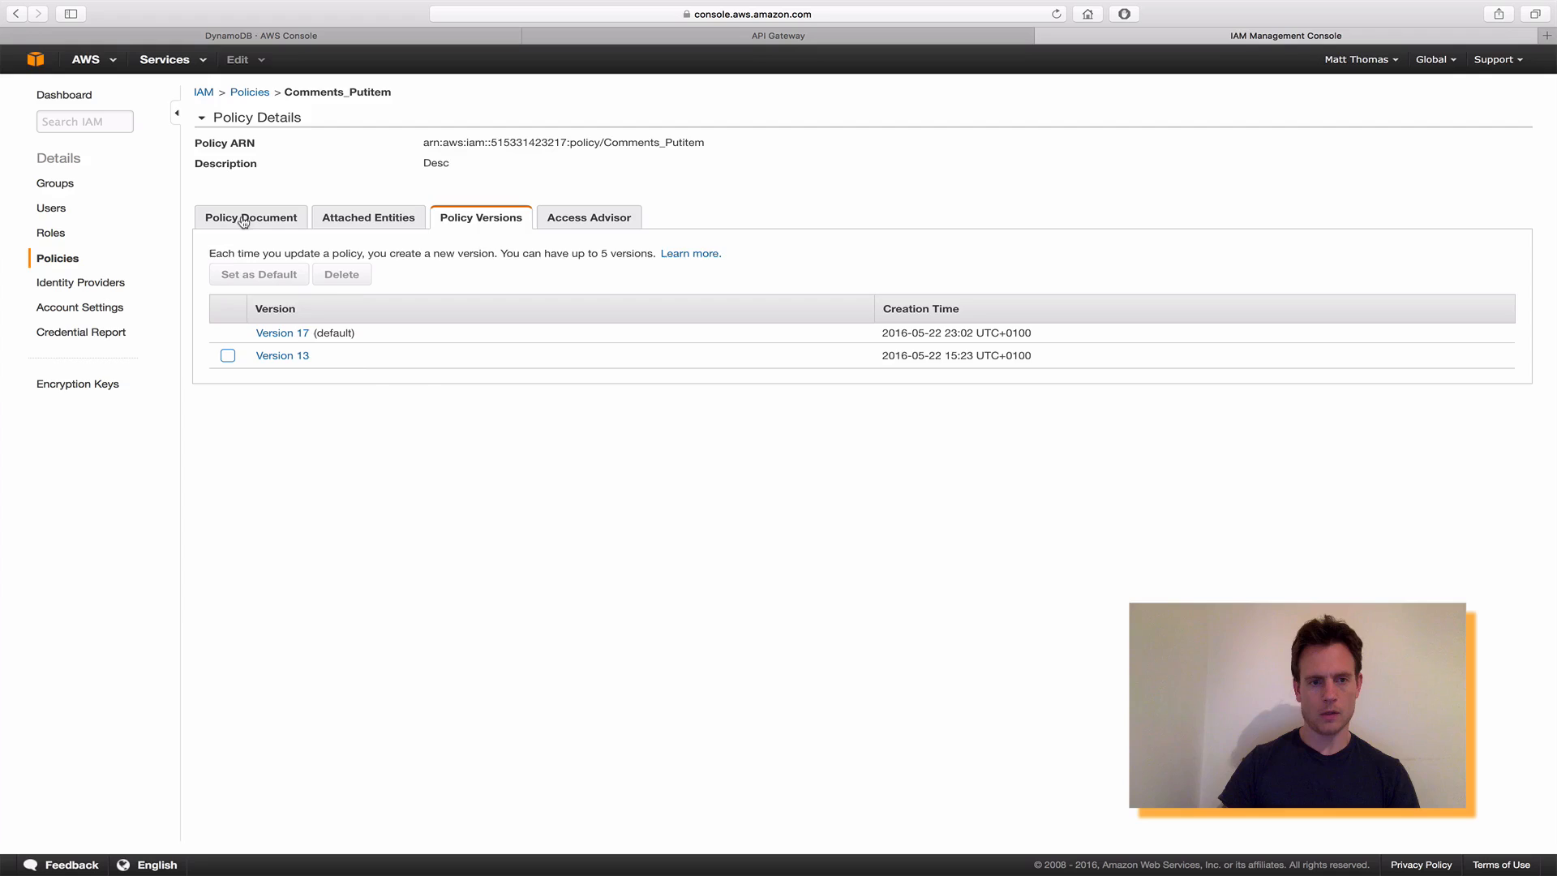
# Validate and save the edited Comments_Putitem policy document with the table/Comments/* resource, and return to API Gateway.
pyautogui.click(243, 221)
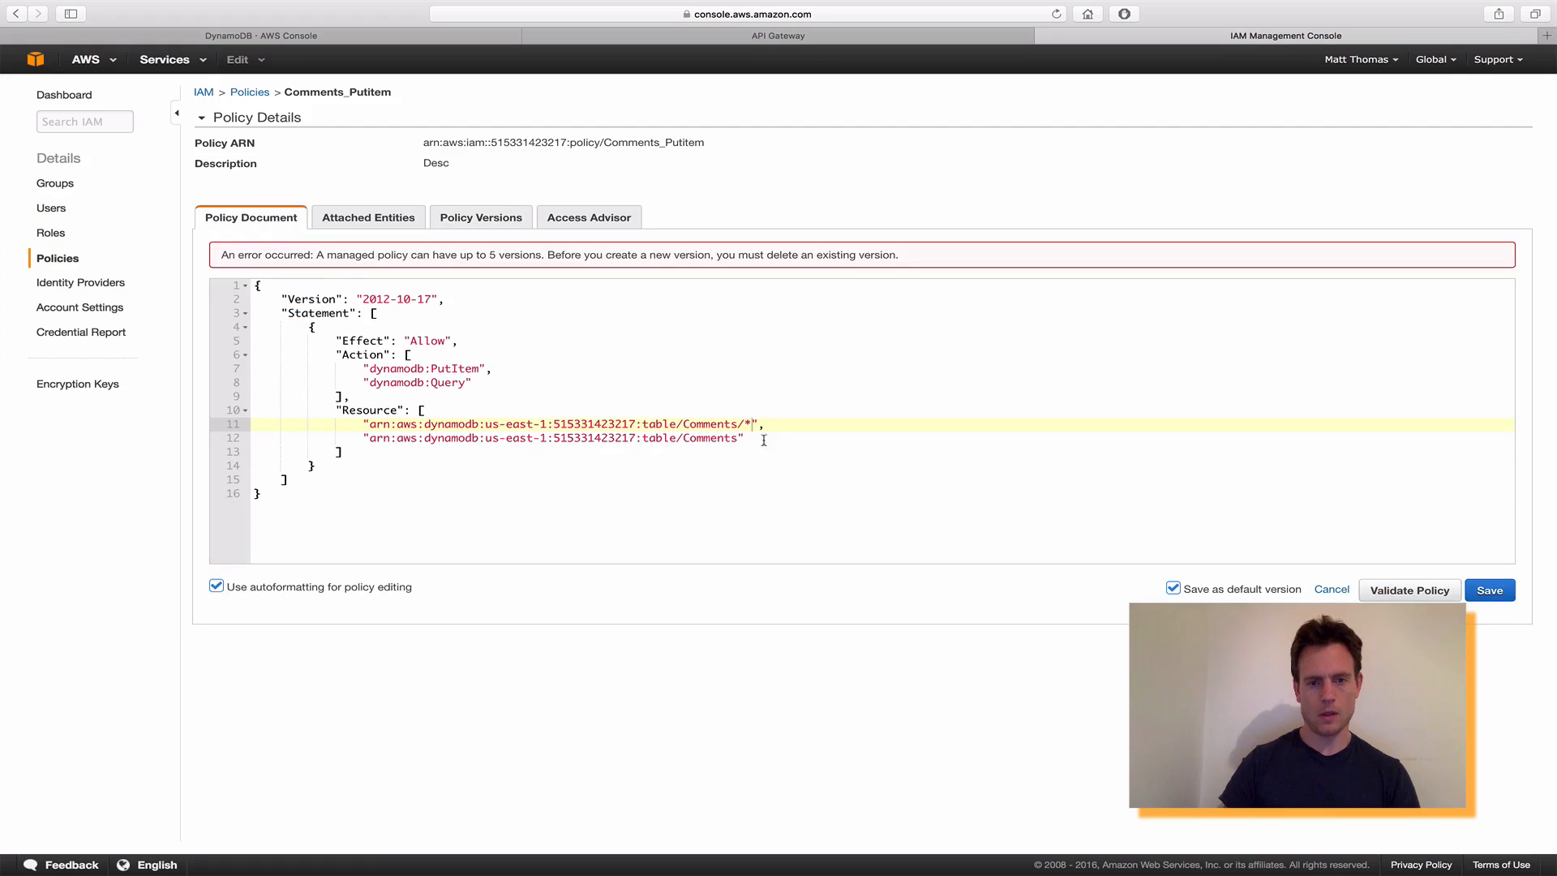
pyautogui.click(1409, 590)
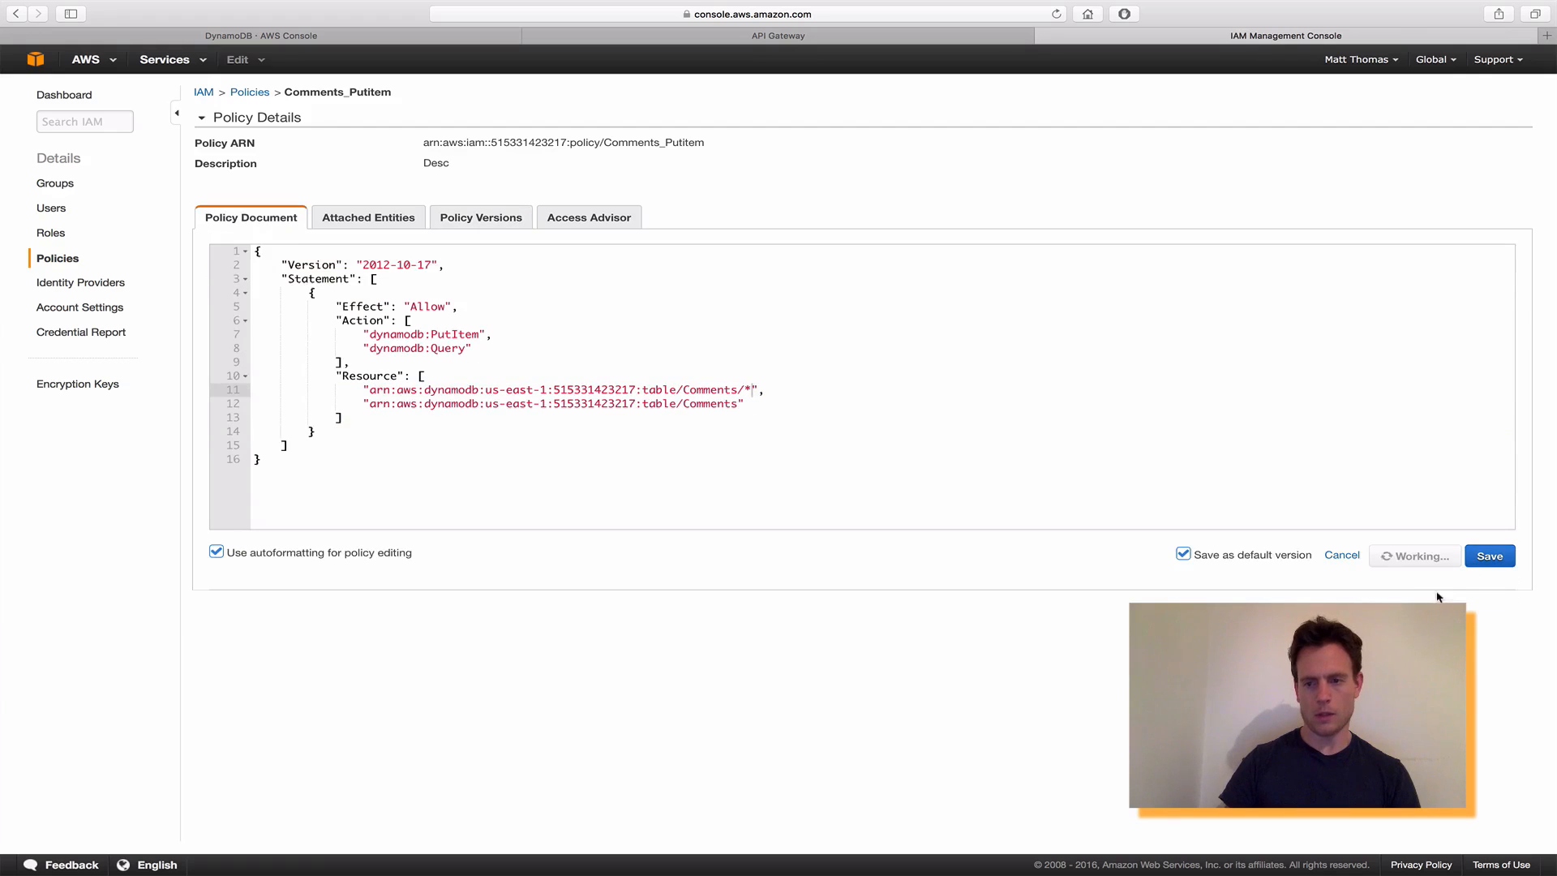
pyautogui.click(1488, 590)
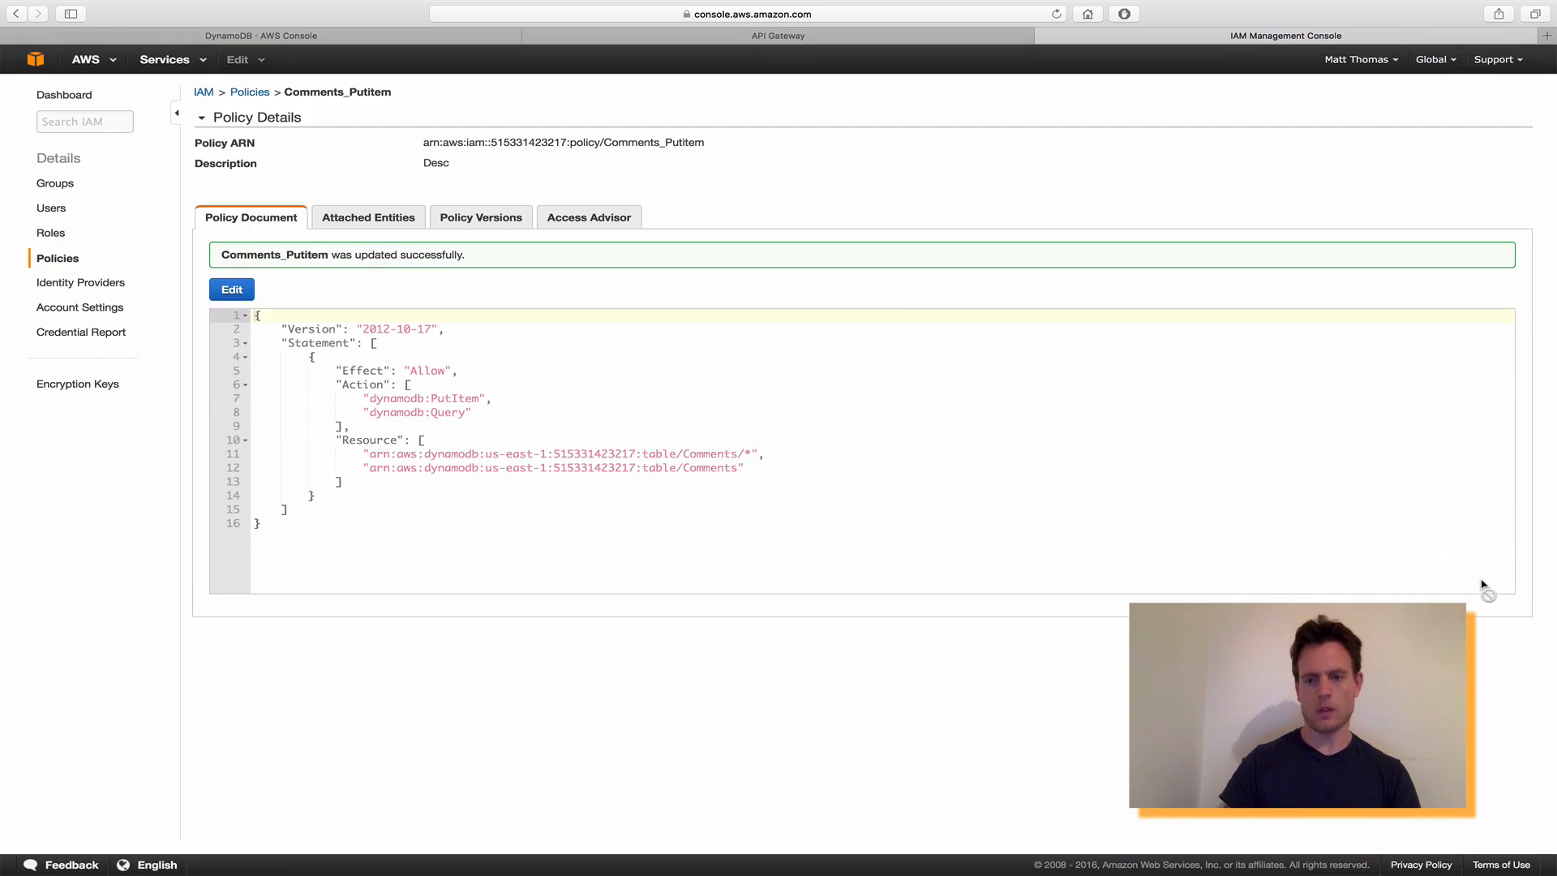
pyautogui.click(669, 38)
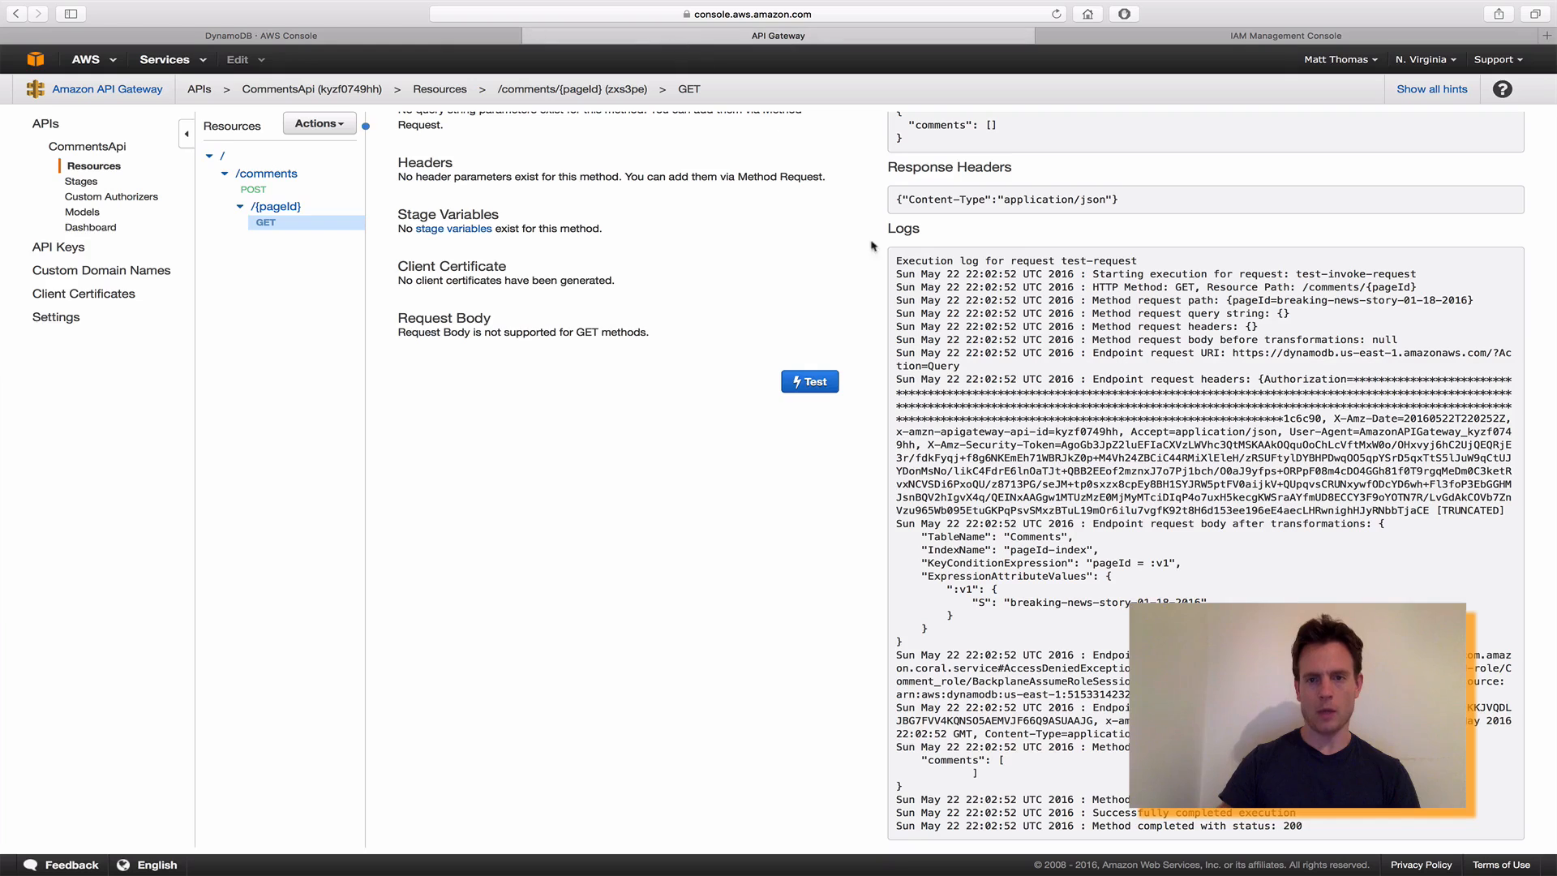
# Rerun the GET method test for pageId breaking-news-story-01-18-2016, examine the response body, and return to the method execution overview.
pyautogui.scroll(3, 872, 246)
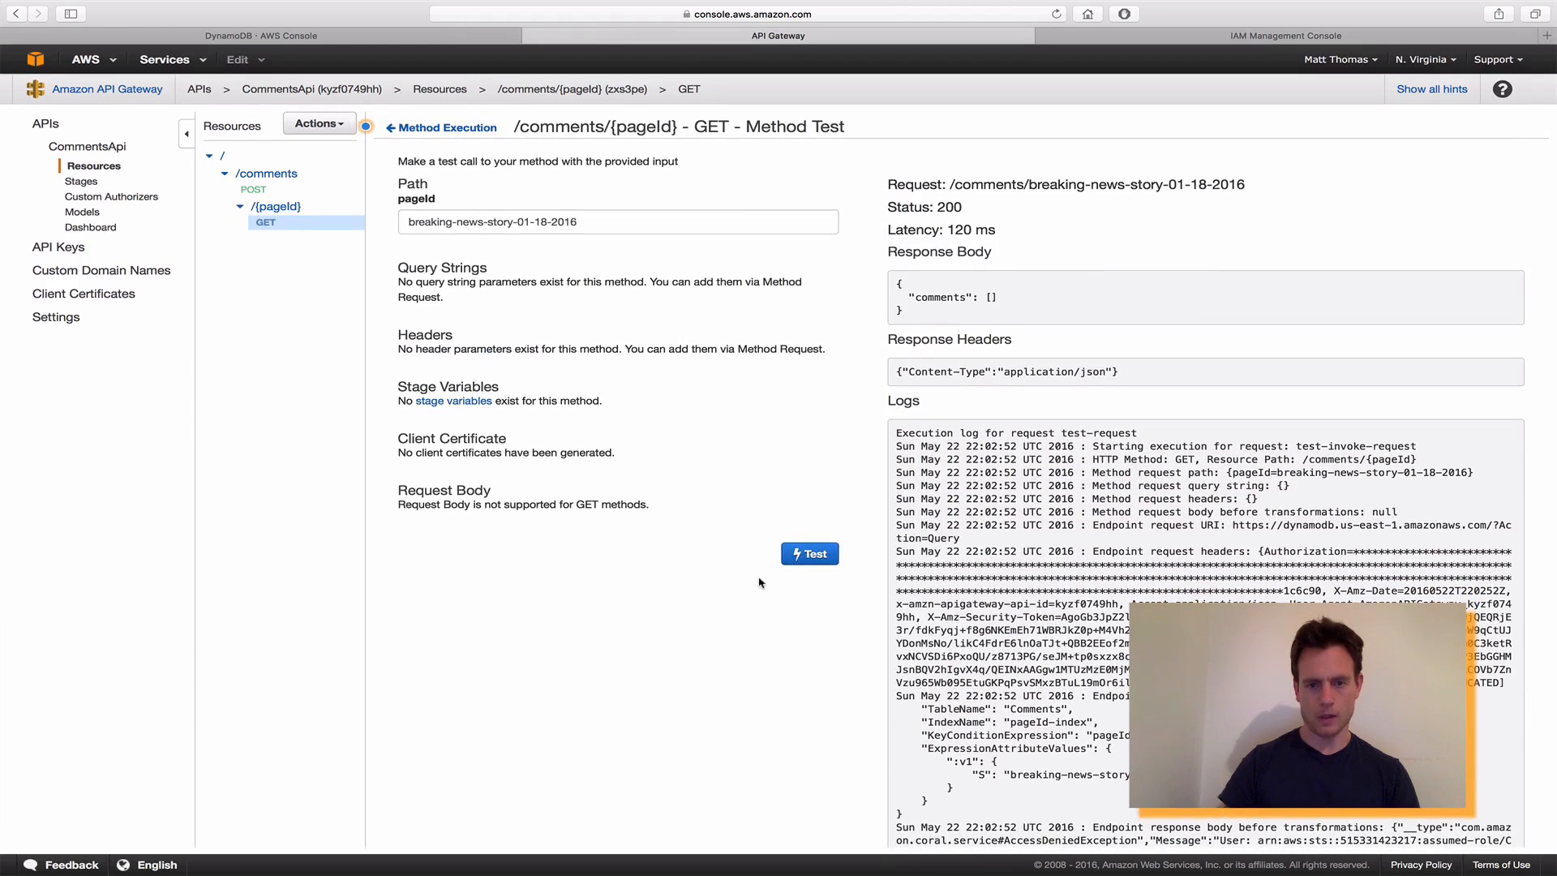
pyautogui.click(803, 558)
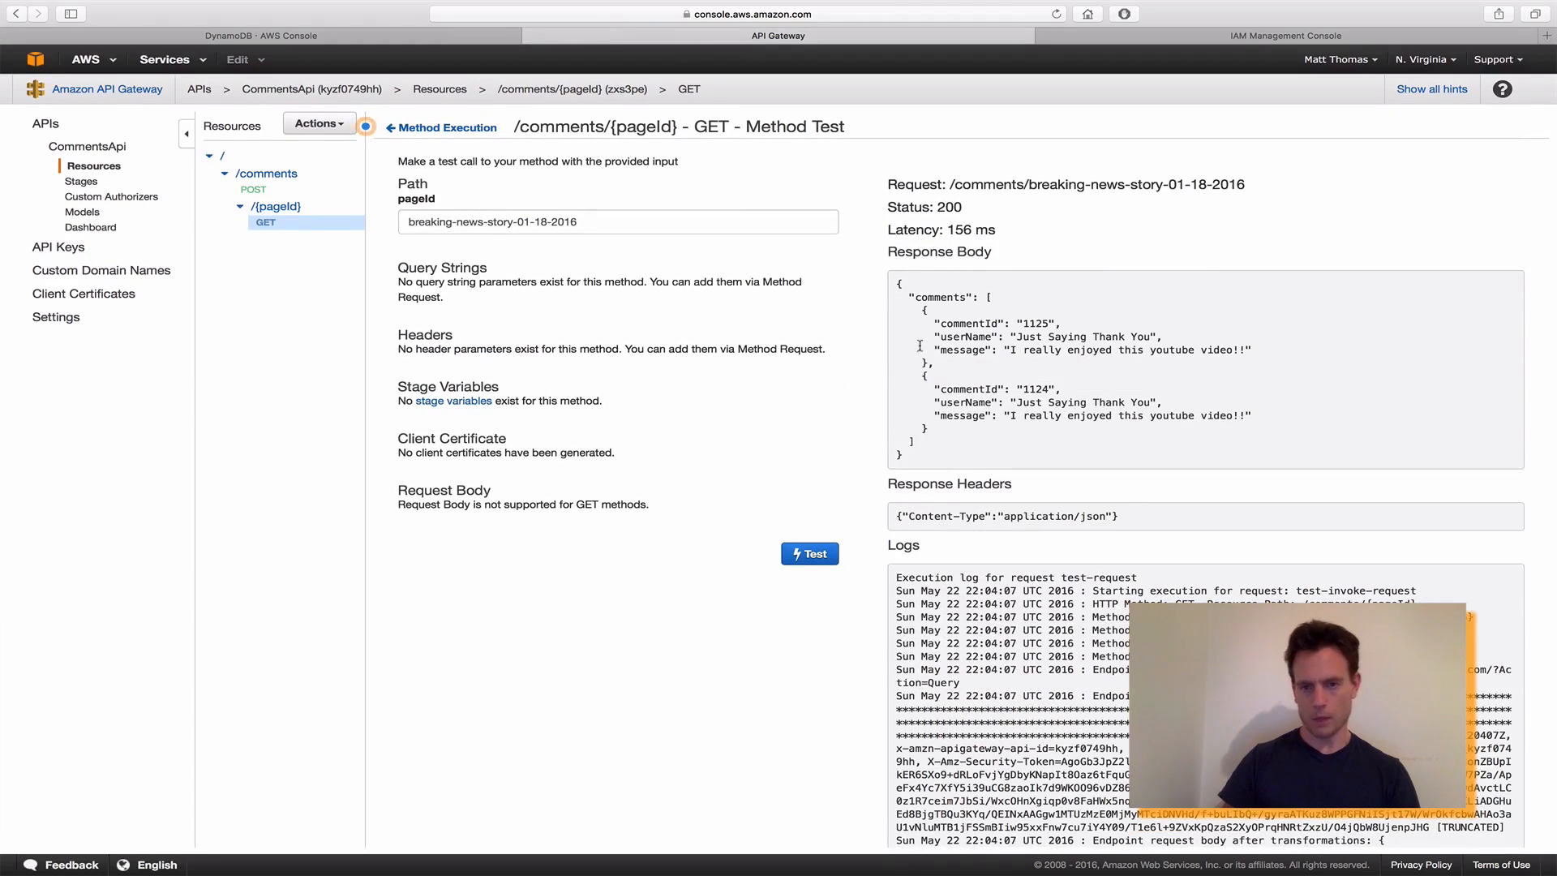
pyautogui.moveTo(898, 281); pyautogui.dragTo(904, 454)
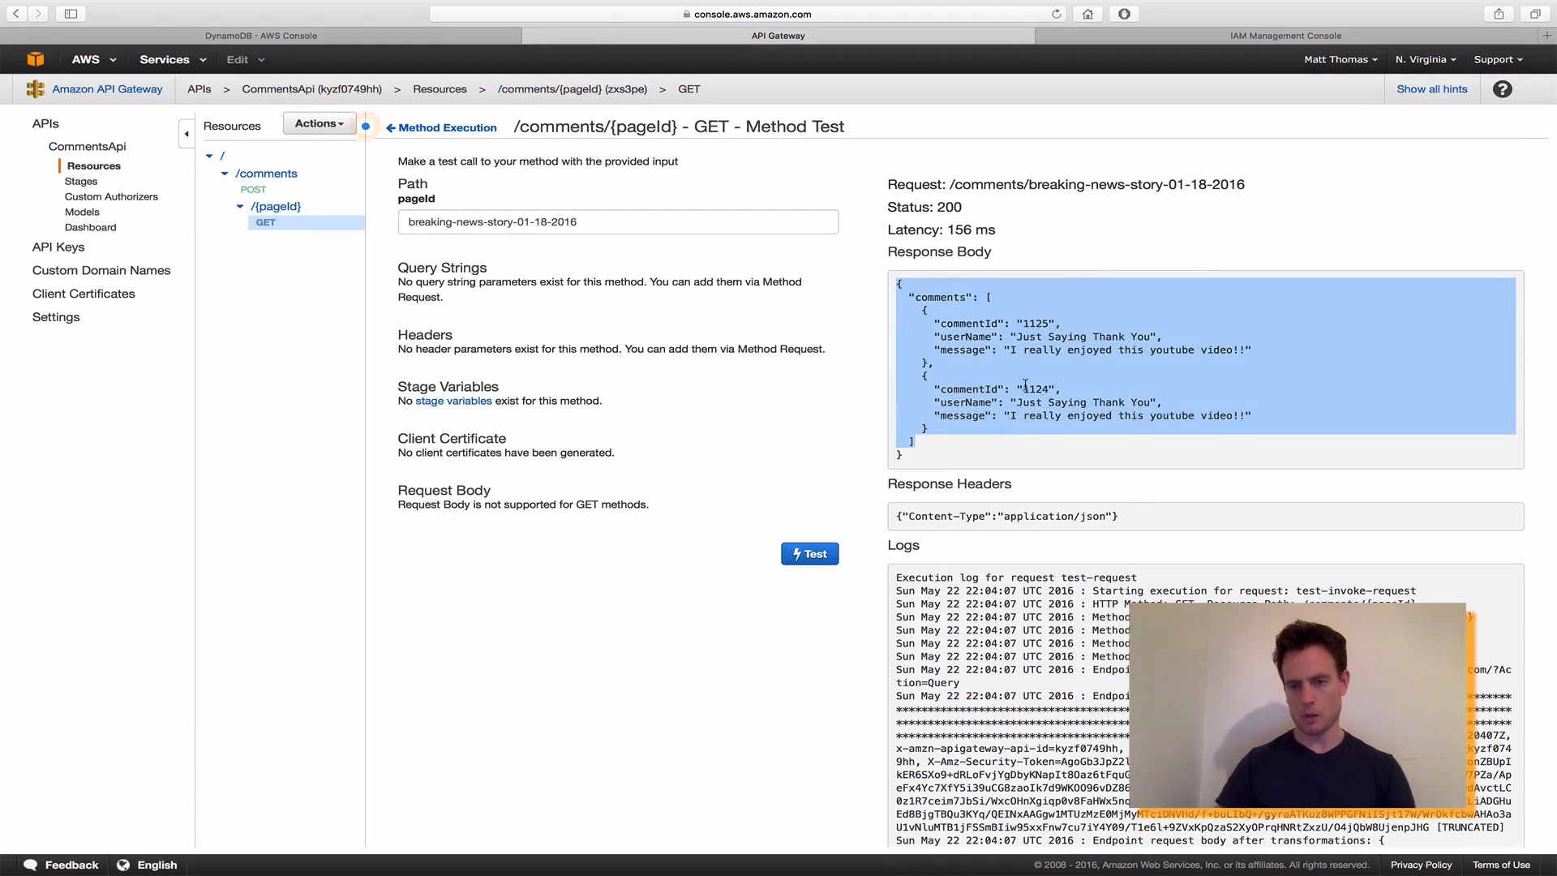
pyautogui.click(1025, 384)
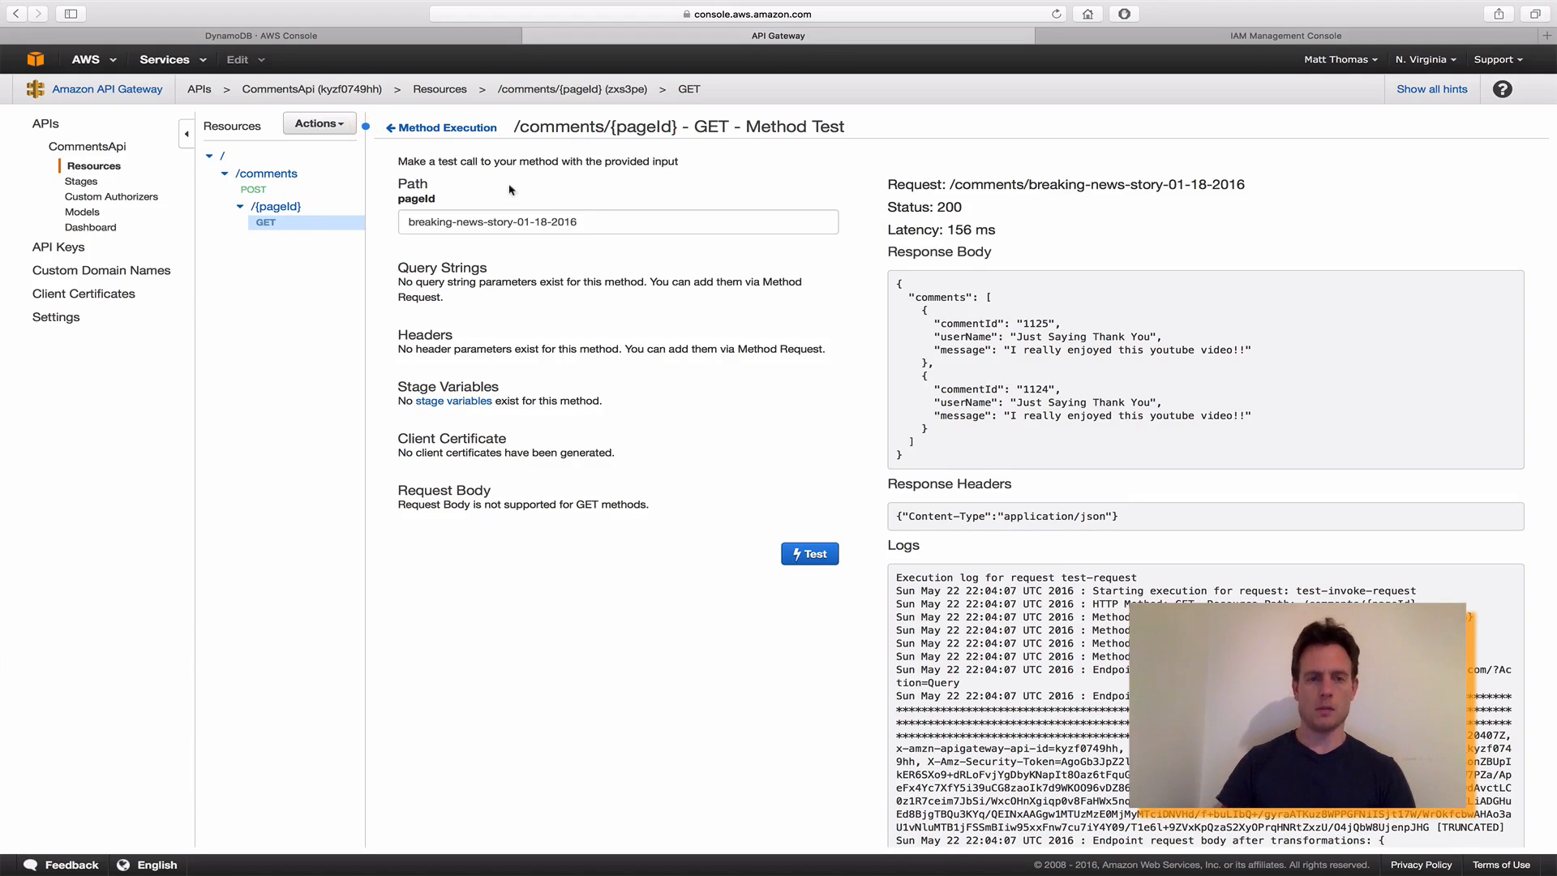
pyautogui.click(430, 130)
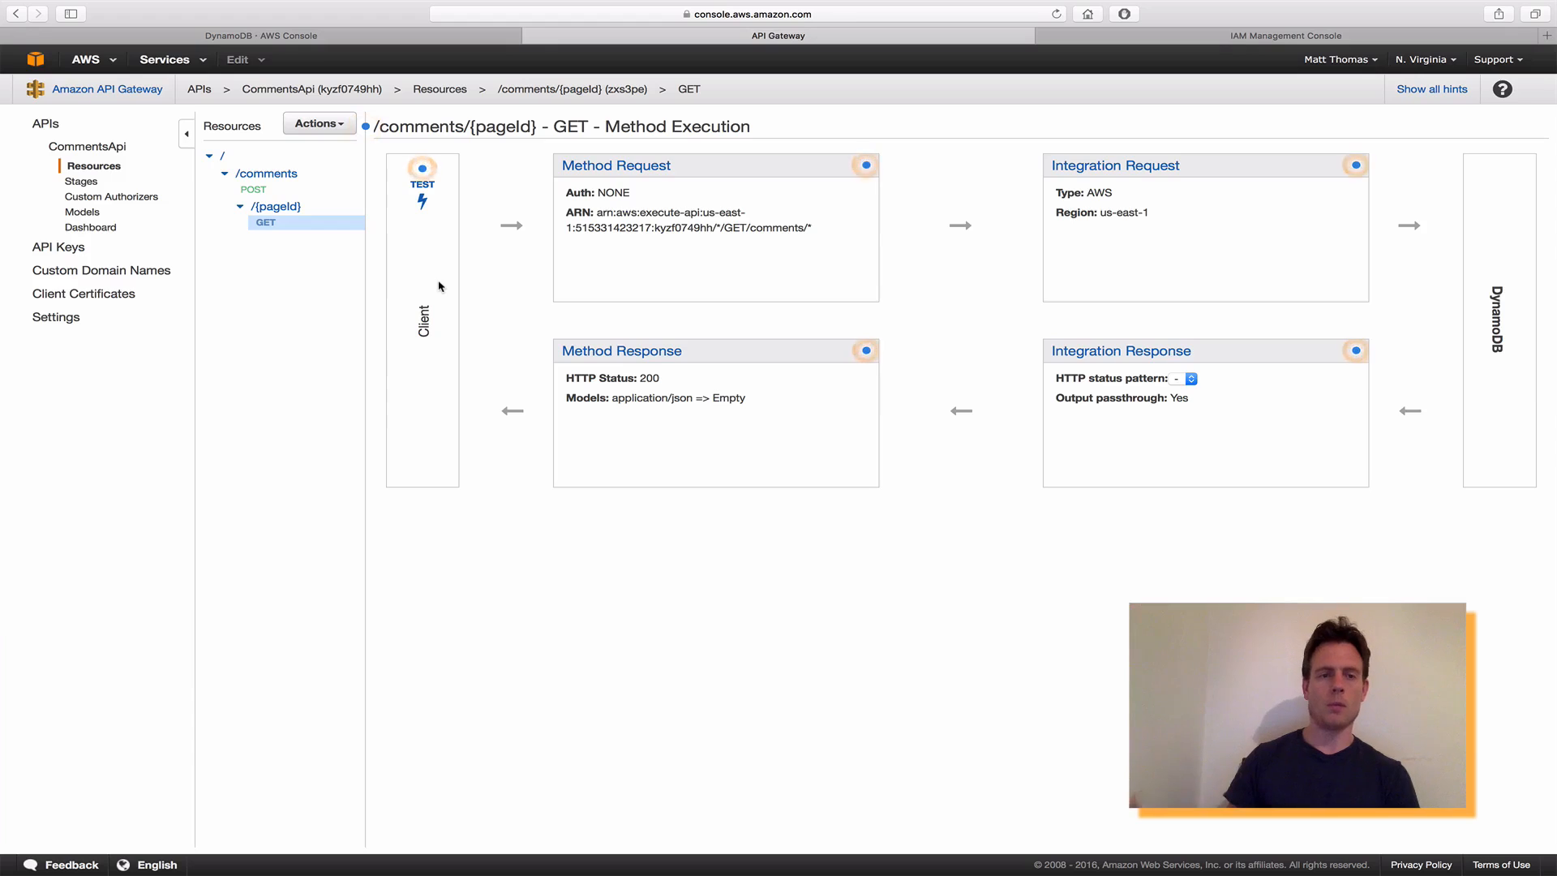
# Inspect the invoke URL of the prod stage's GET method for /comments/{pageId} in CommentsApi.
pyautogui.click(81, 183)
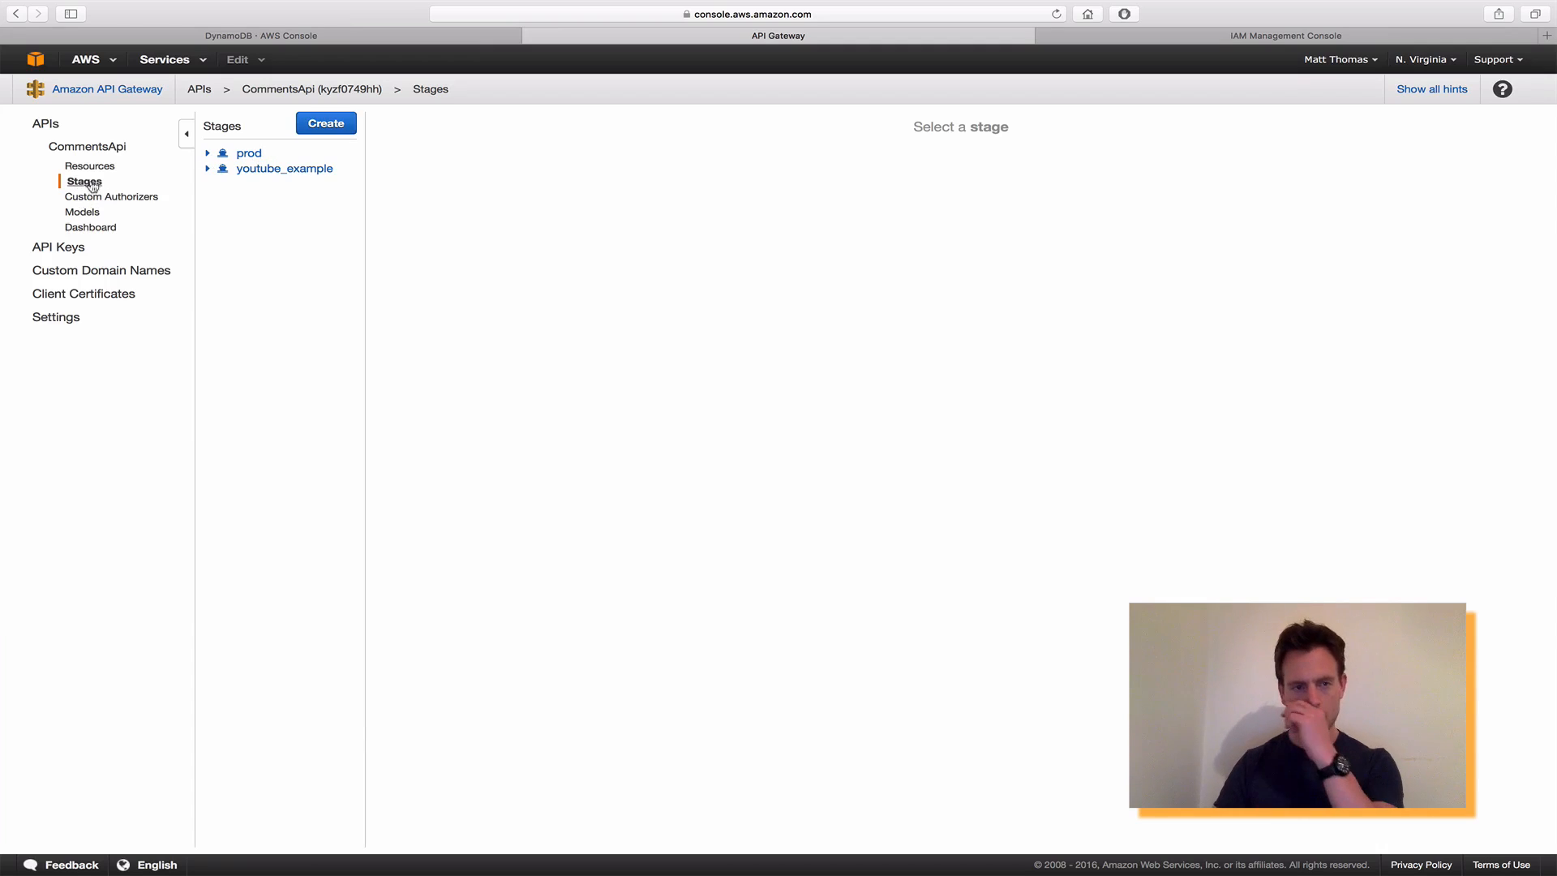
pyautogui.click(208, 154)
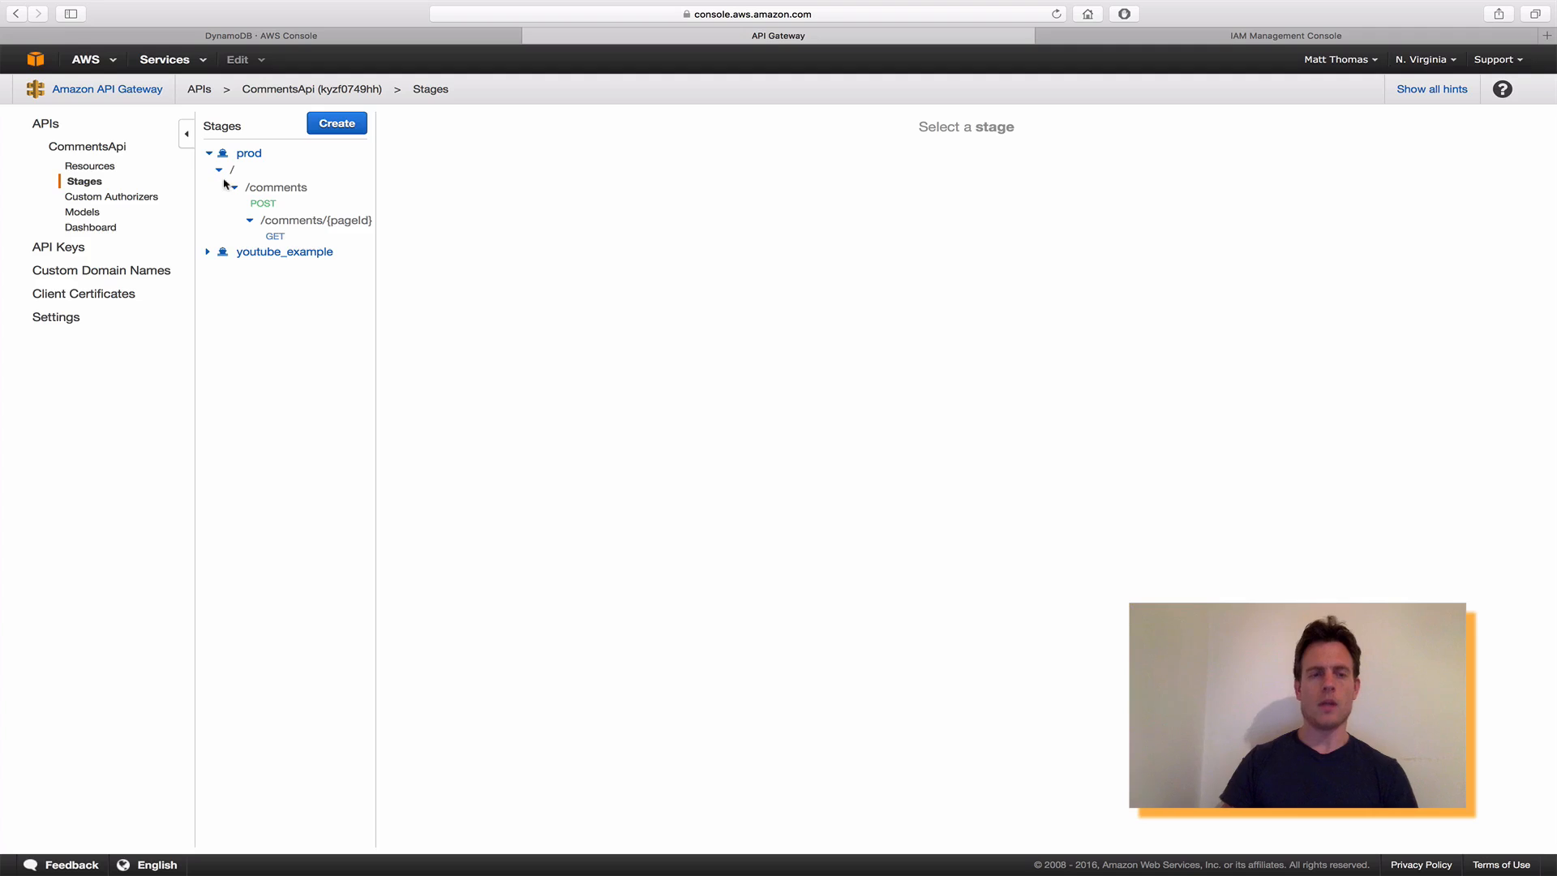
pyautogui.click(275, 236)
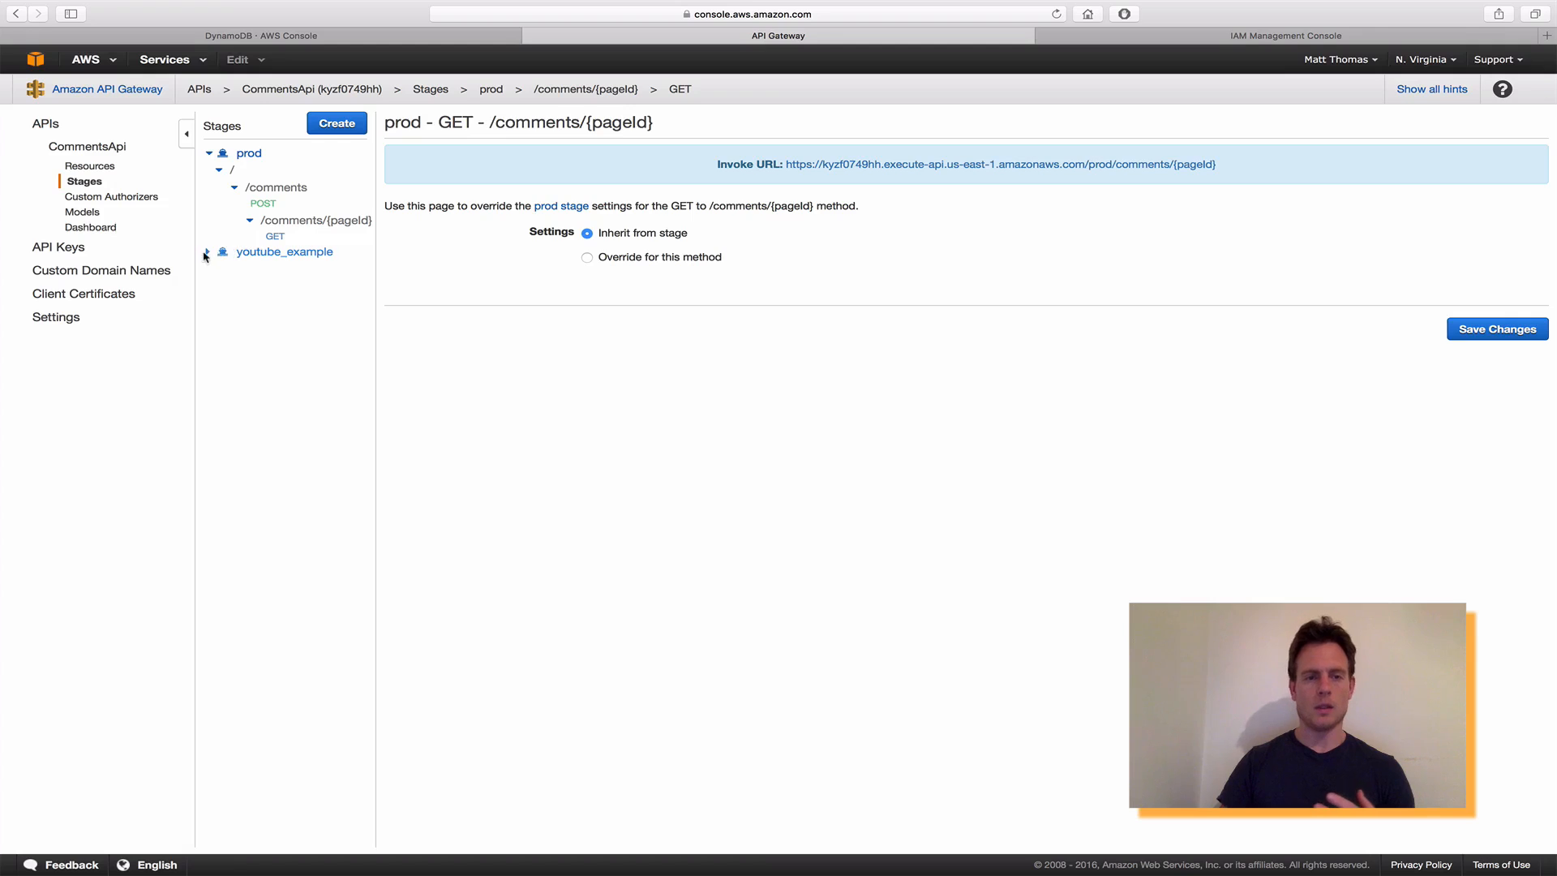
pyautogui.click(339, 125)
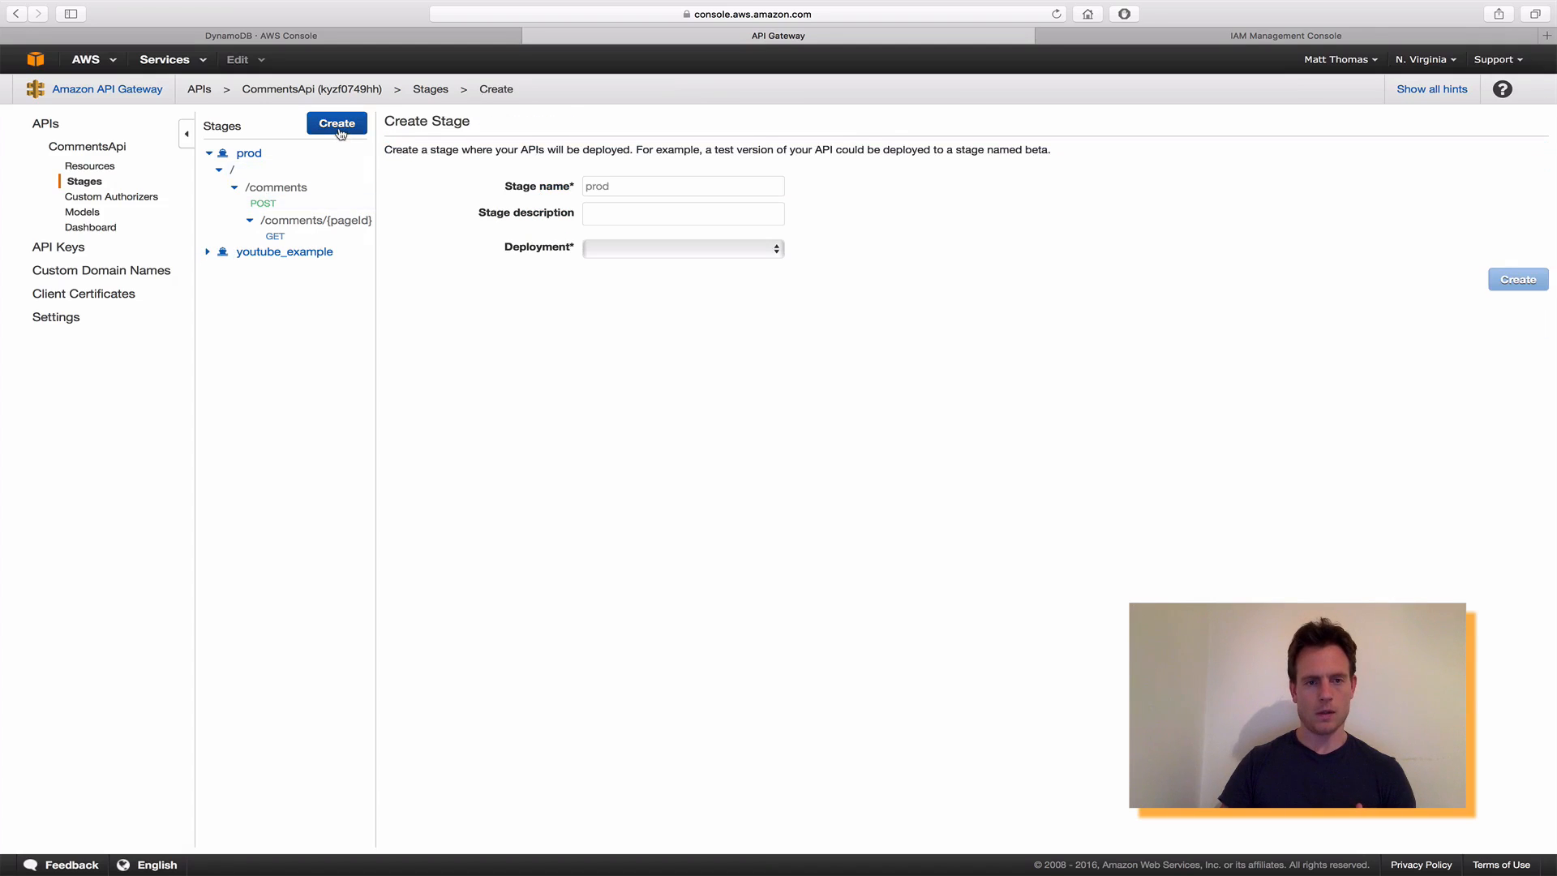
pyautogui.click(630, 183)
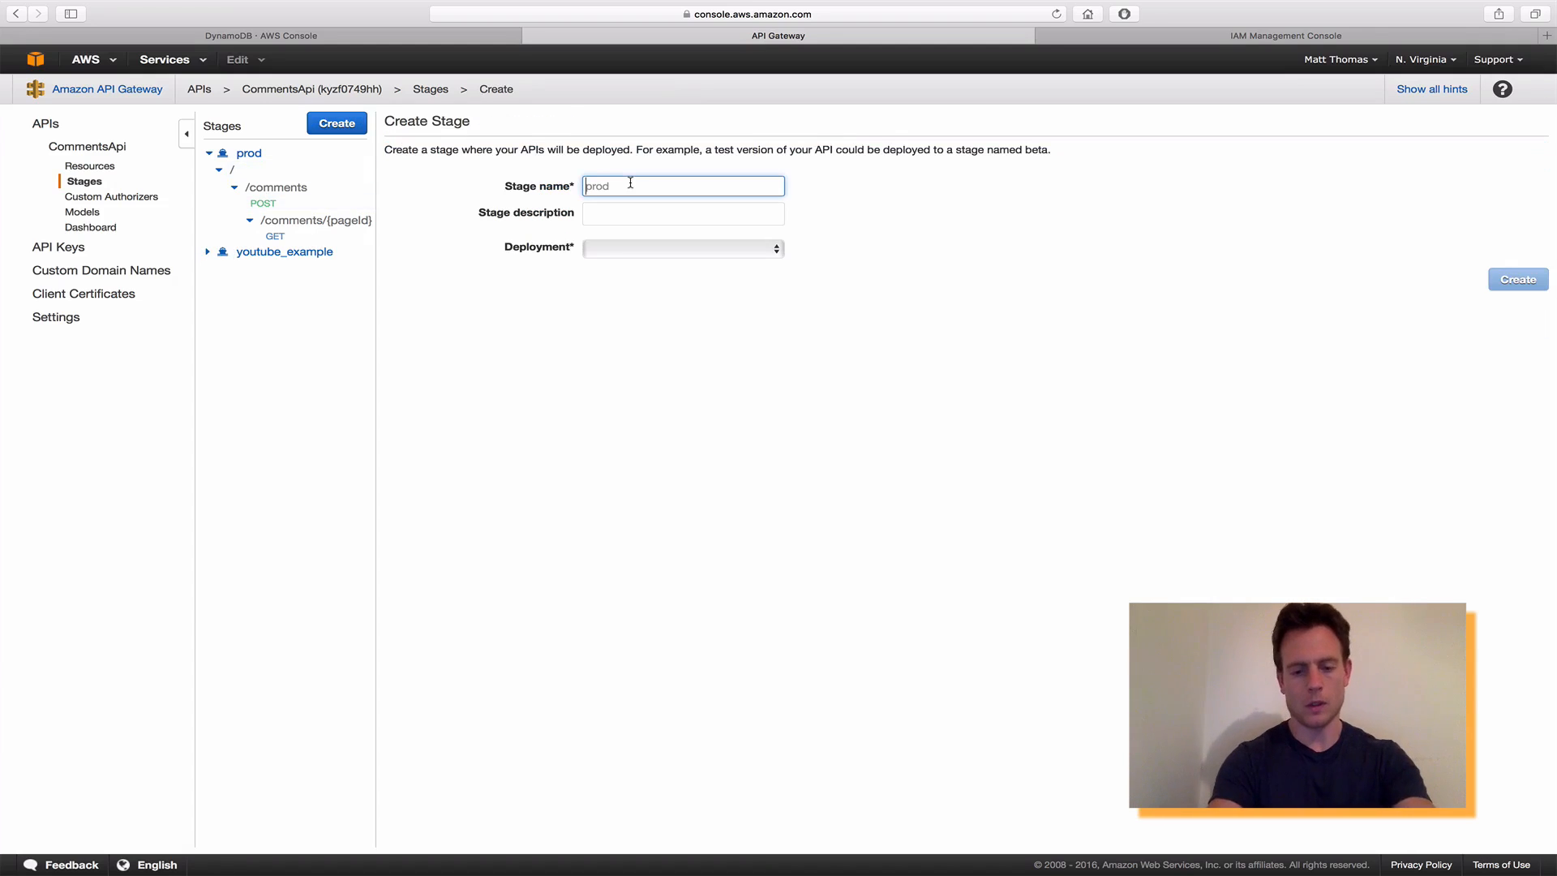
pyautogui.write('youtube2')
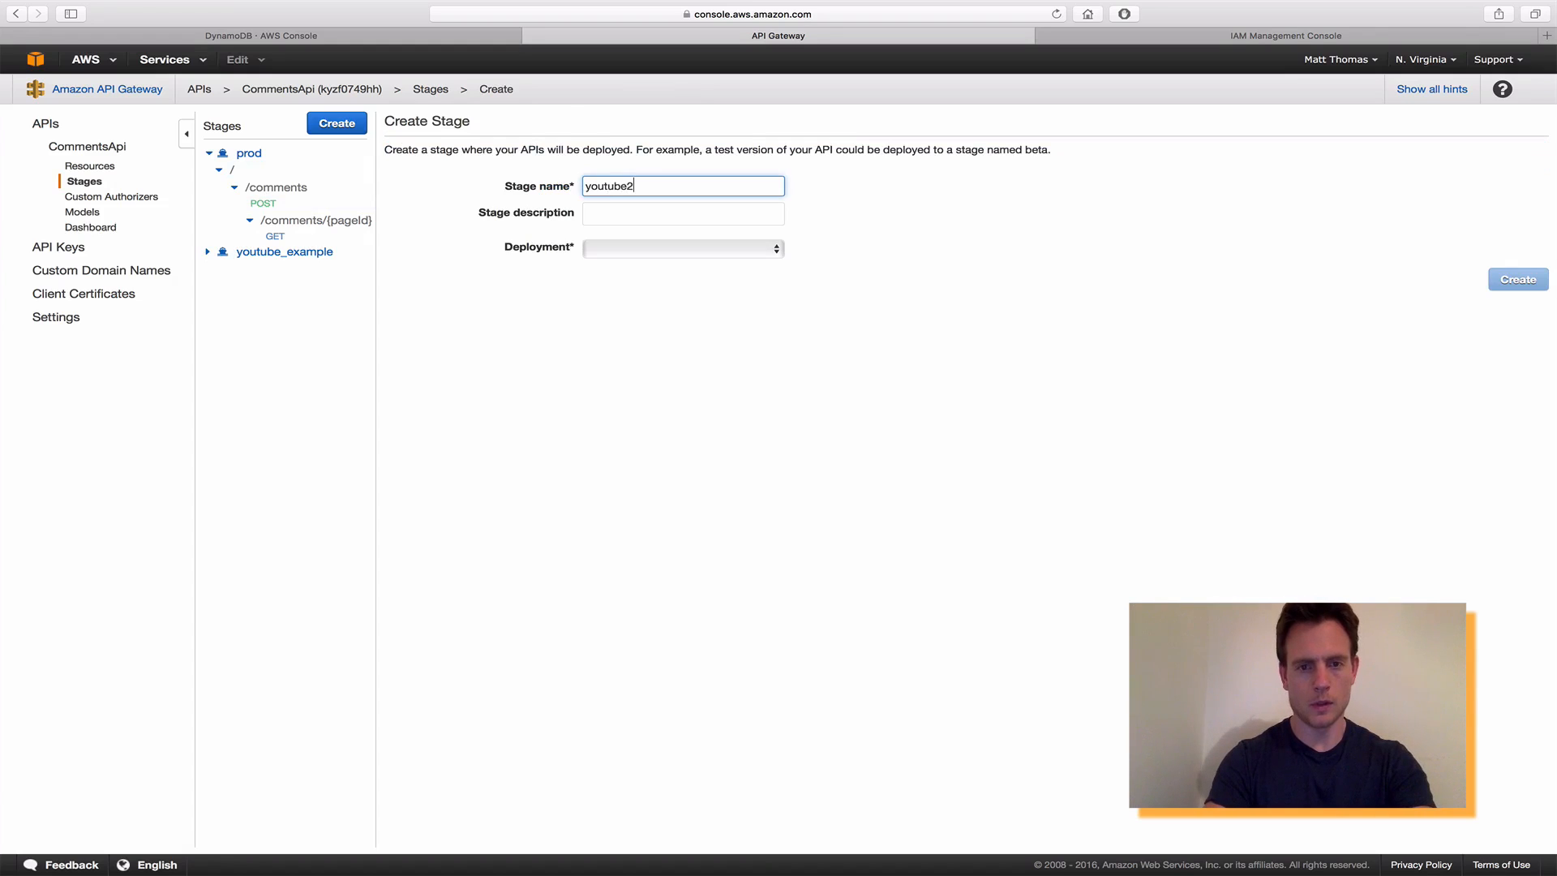
pyautogui.press('Tab')
pyautogui.write('desc')
pyautogui.press('Tab')
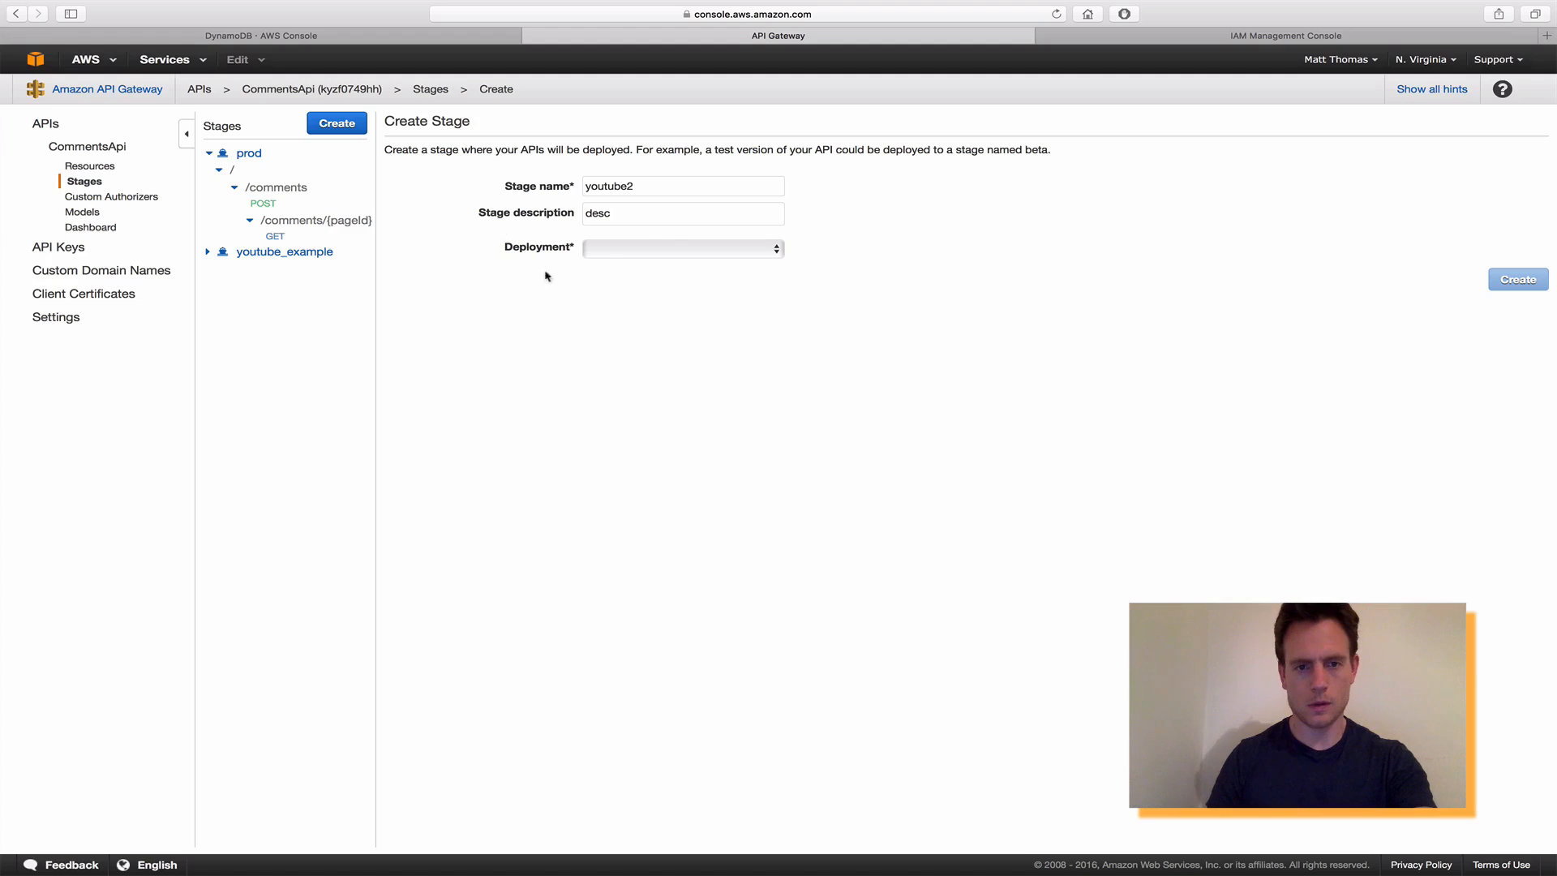
pyautogui.click(605, 251)
pyautogui.click(798, 269)
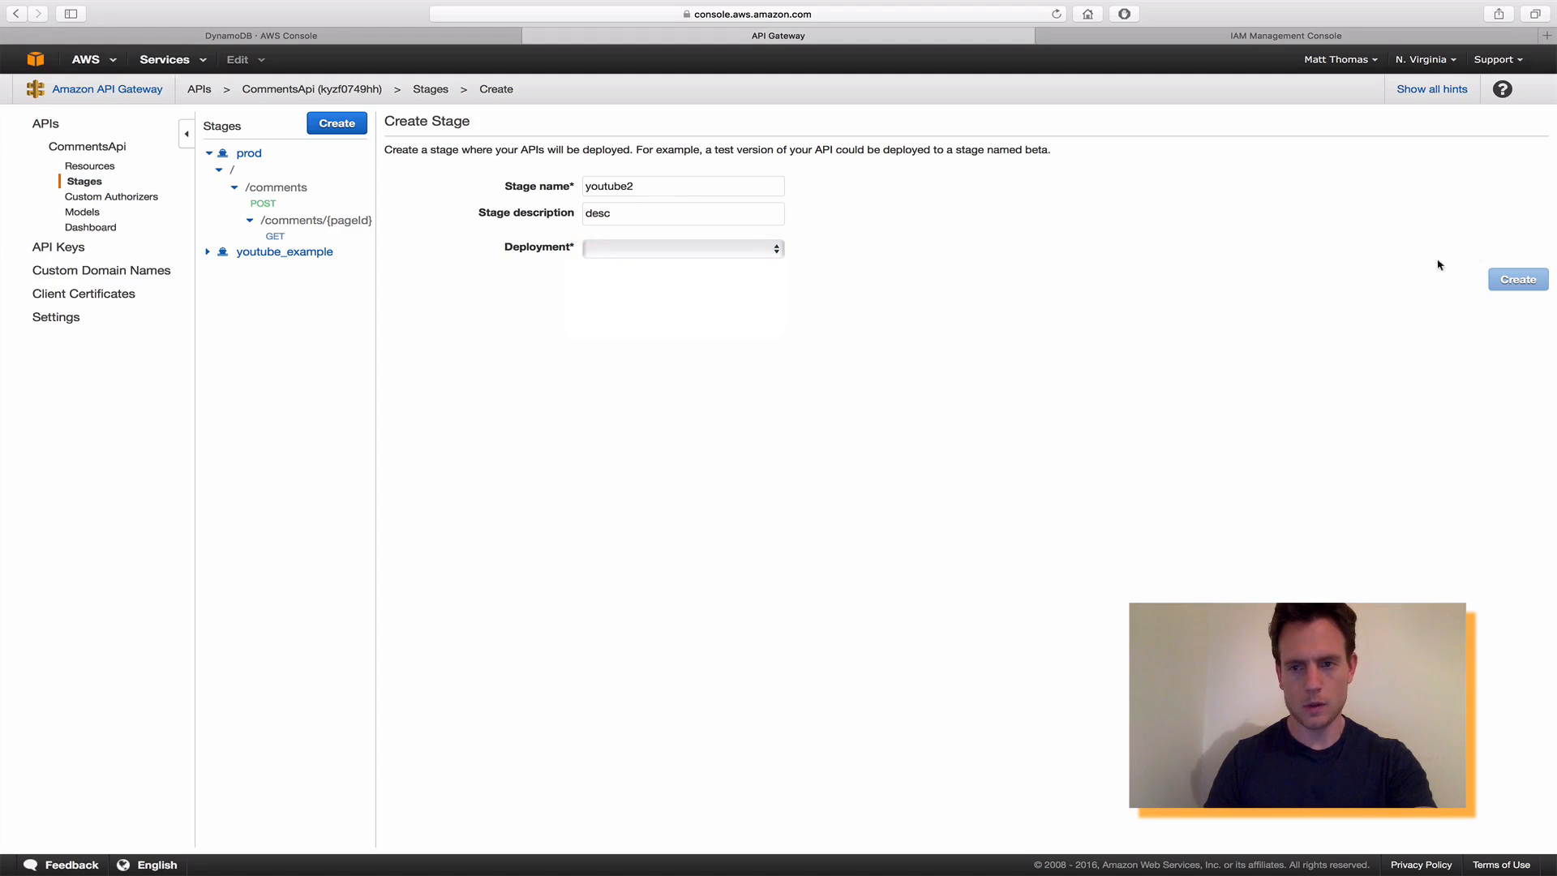
pyautogui.click(635, 260)
pyautogui.click(637, 266)
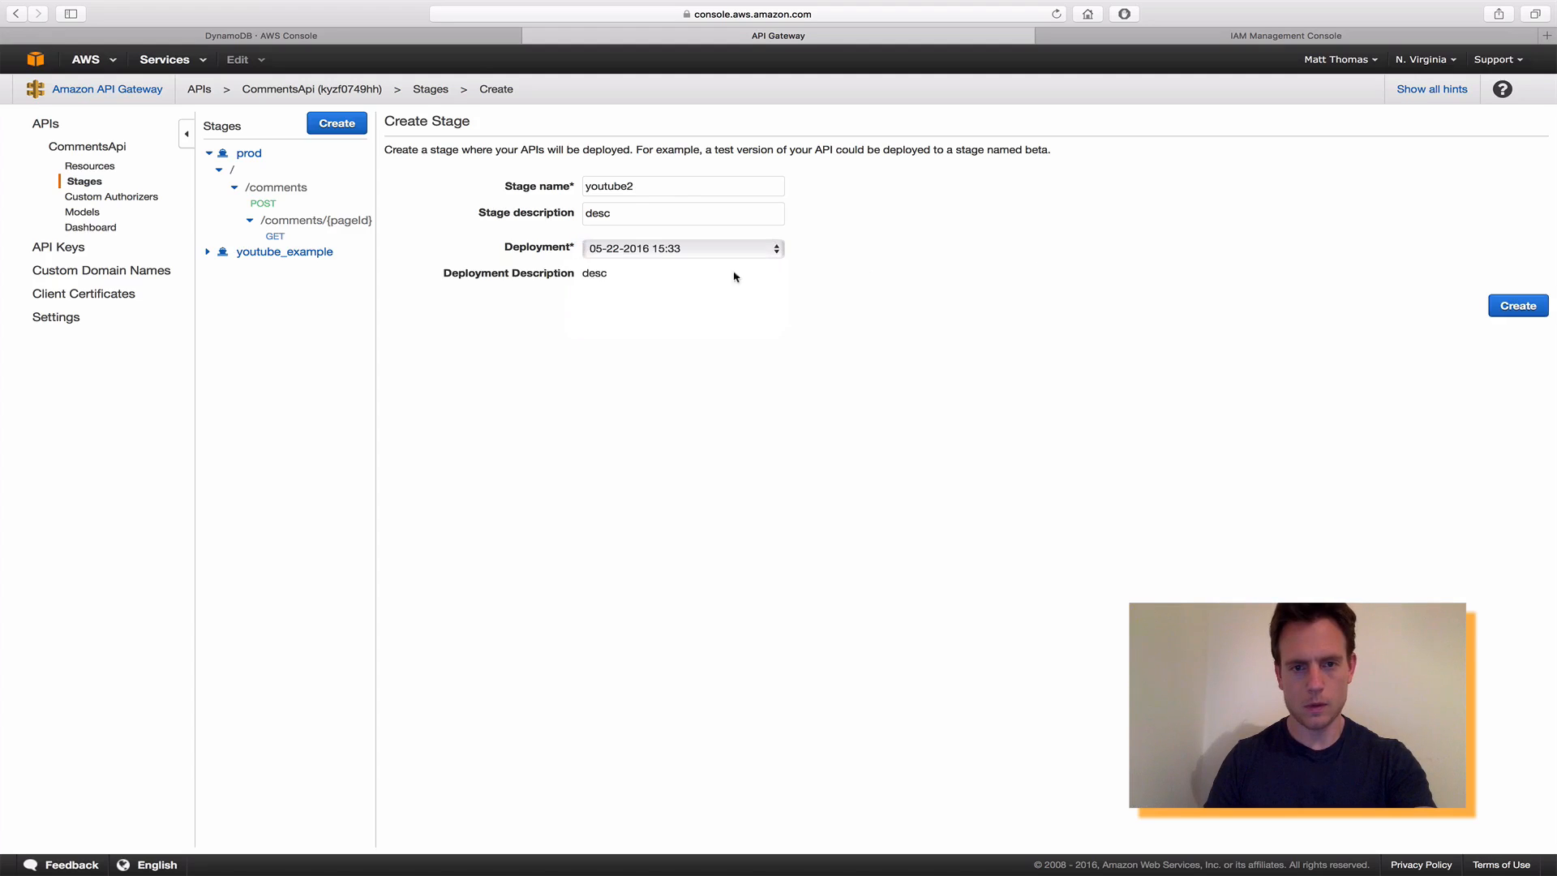
pyautogui.click(1507, 309)
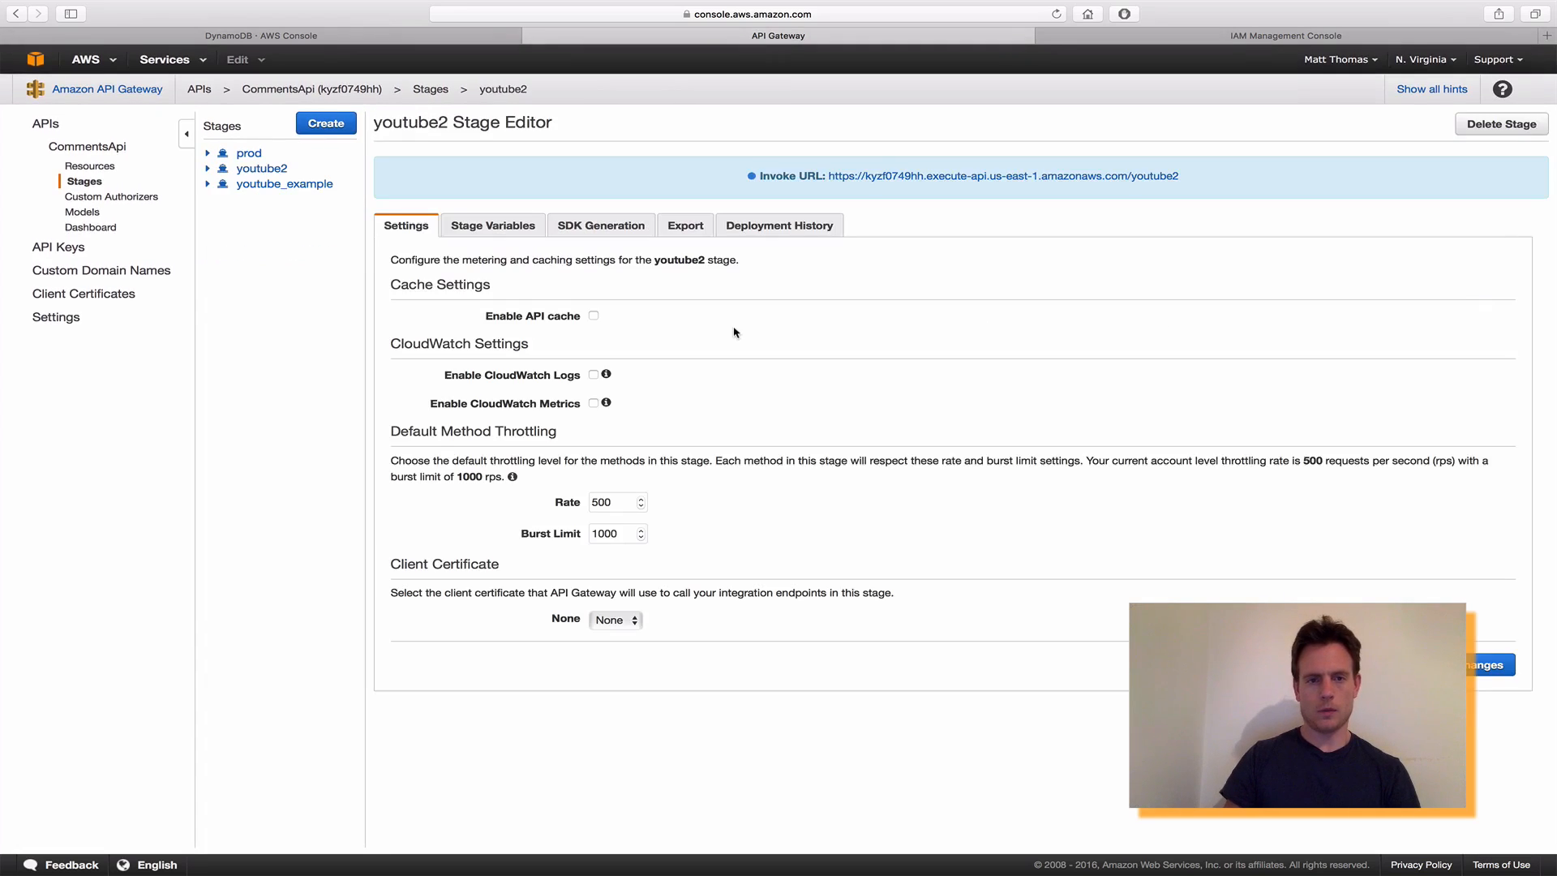
pyautogui.click(209, 169)
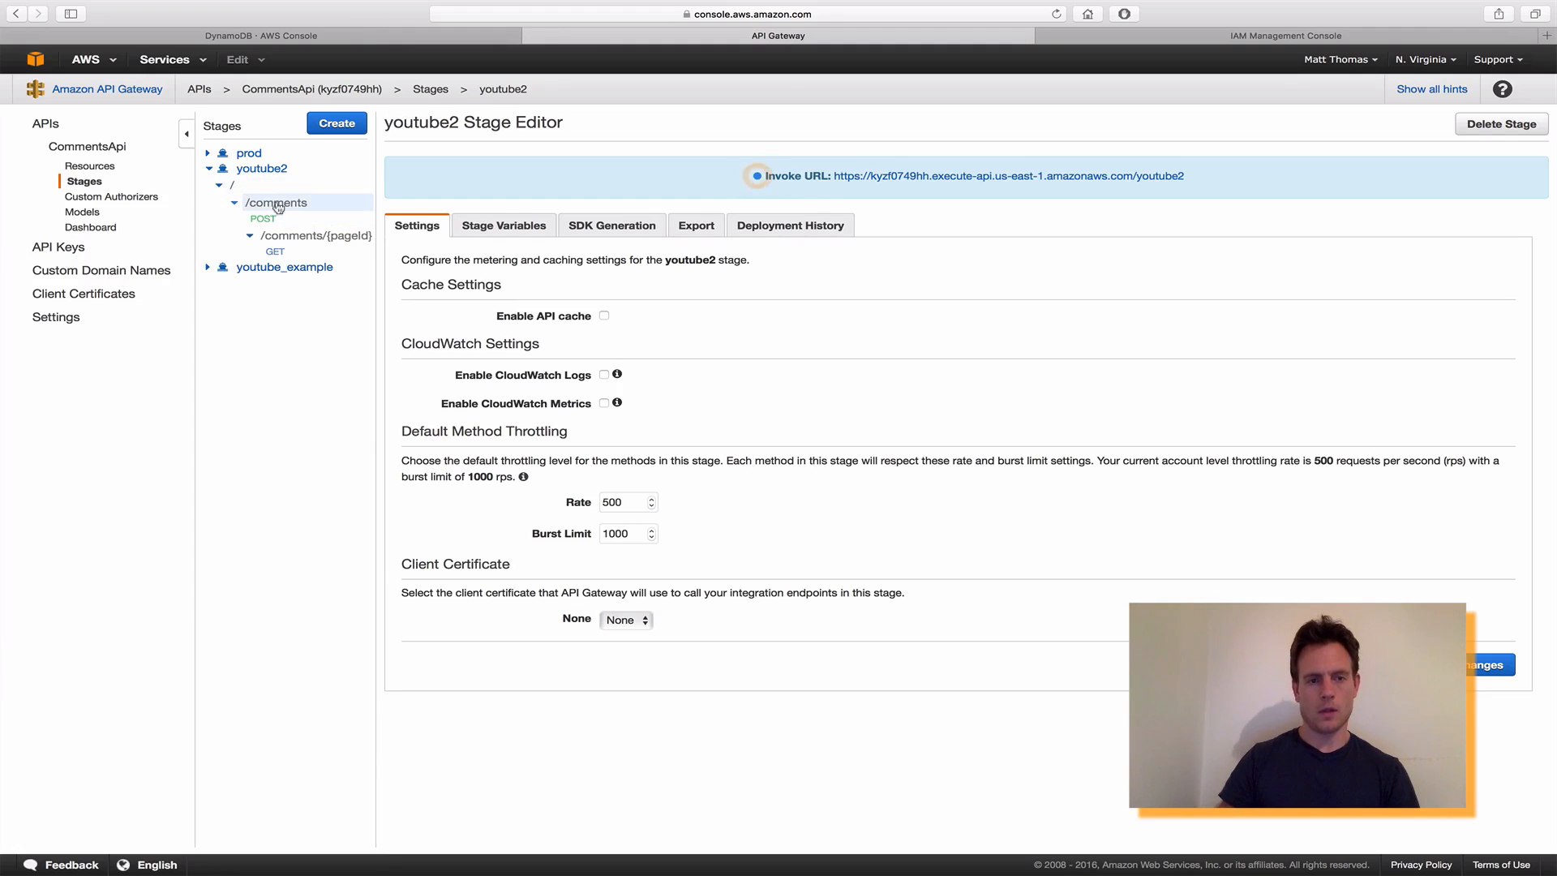
pyautogui.click(272, 253)
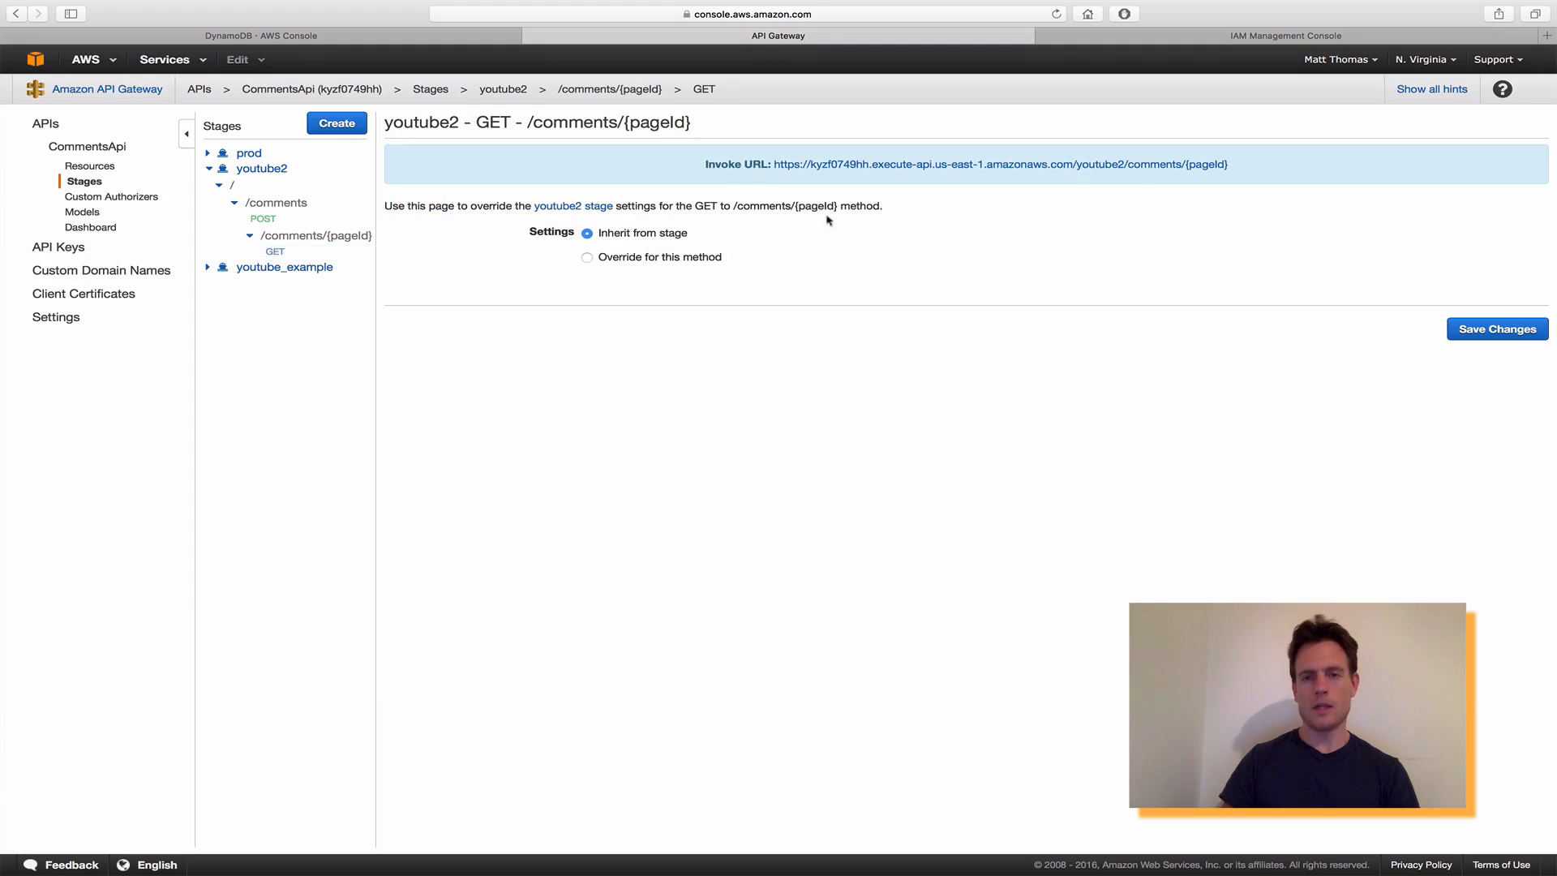
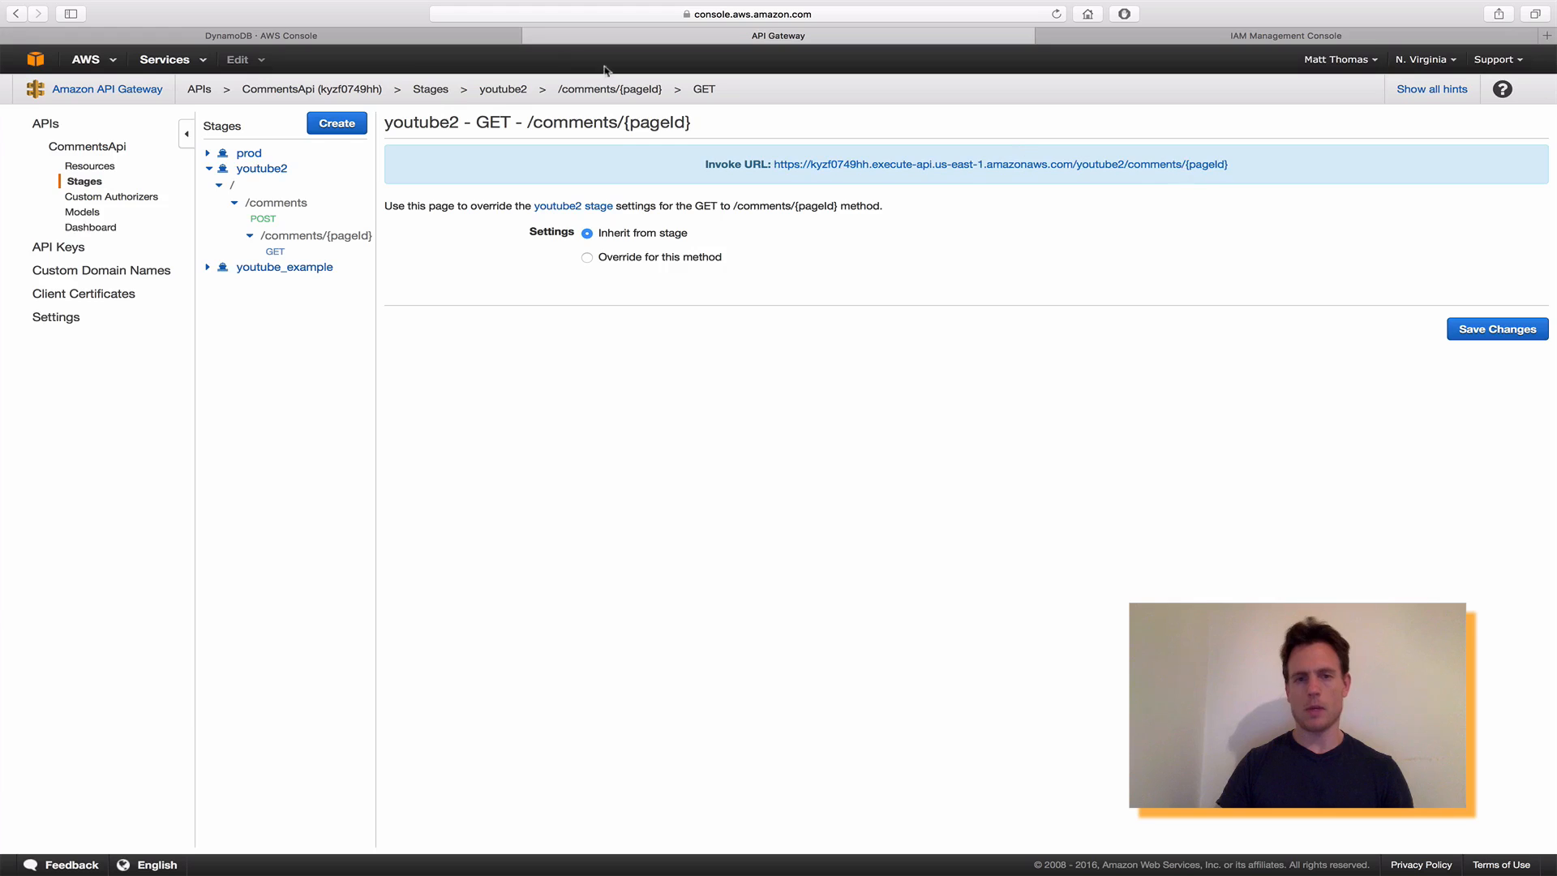
# In DynamoDB, copy the pageId value of comment 1125, close the item, and return to API Gateway.
pyautogui.click(407, 37)
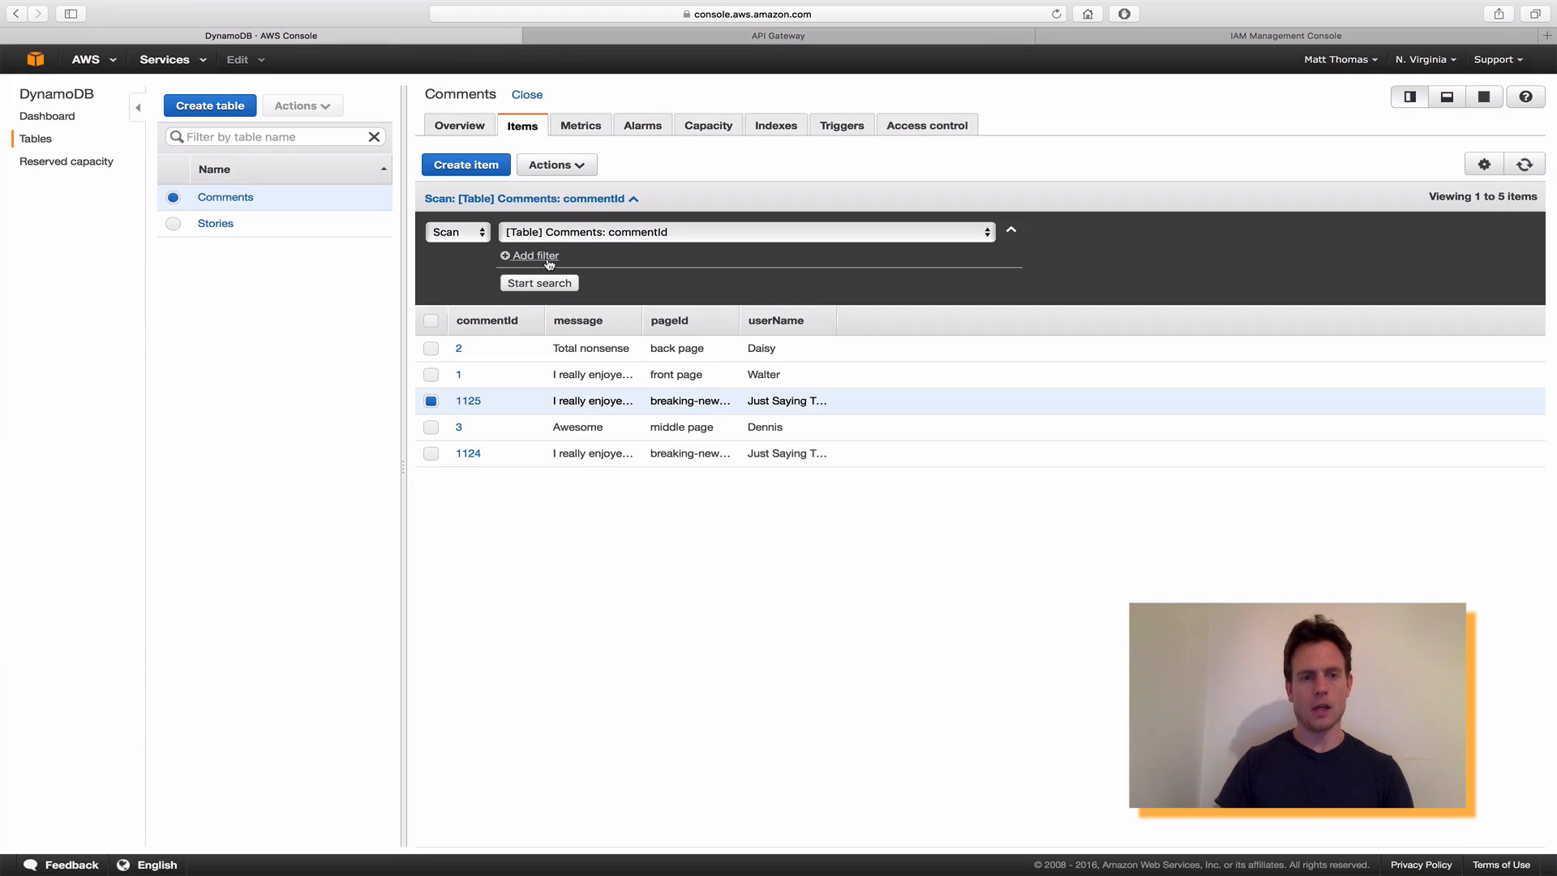
pyautogui.click(469, 404)
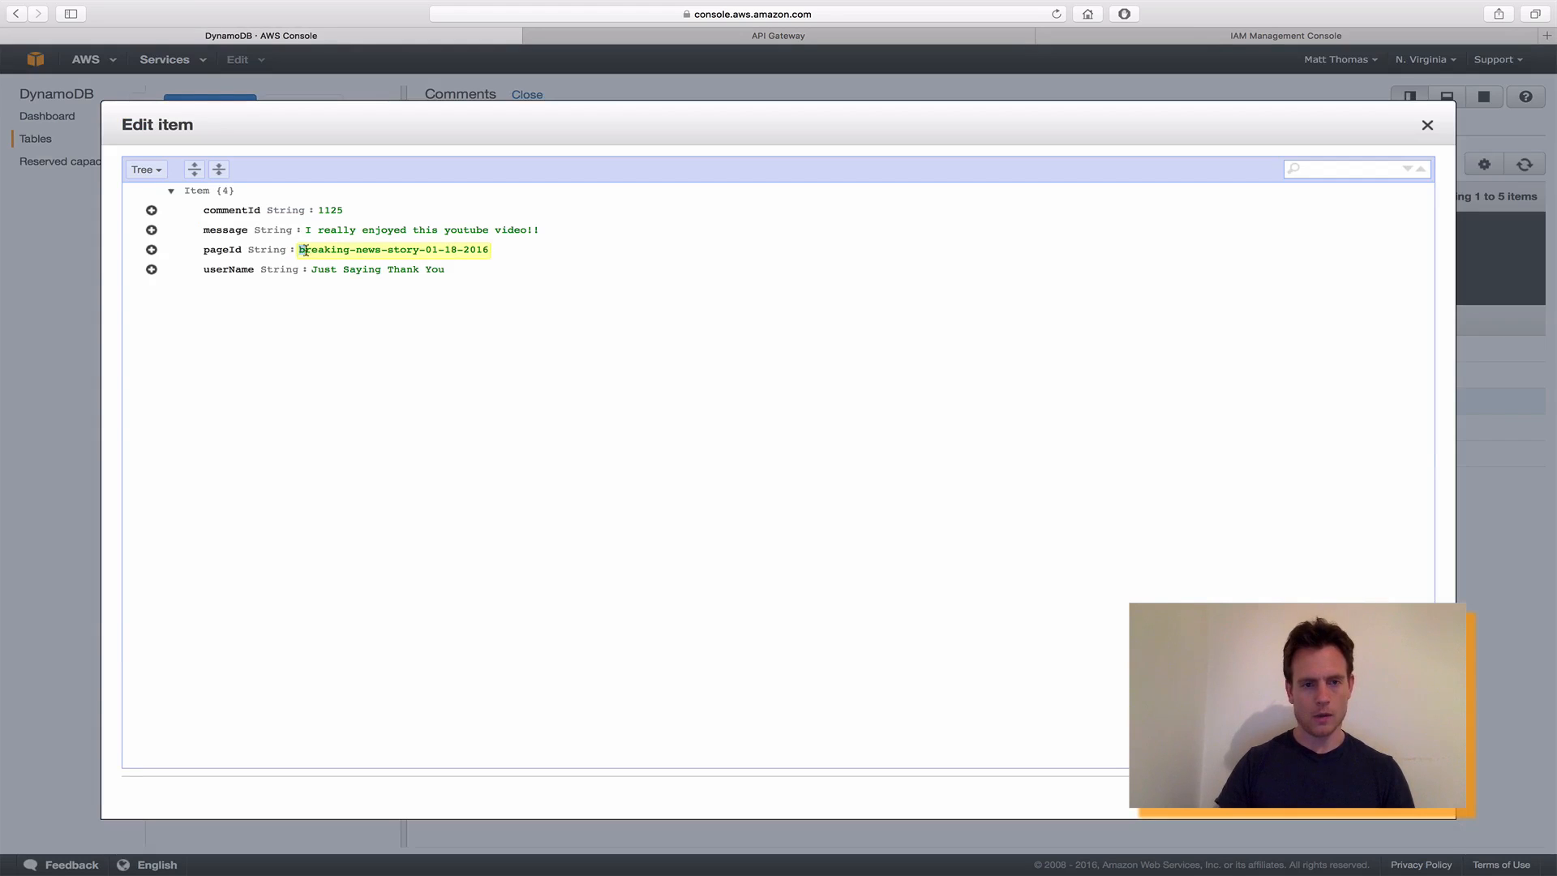
pyautogui.moveTo(303, 250); pyautogui.dragTo(476, 250)
pyautogui.rightClick(472, 248)
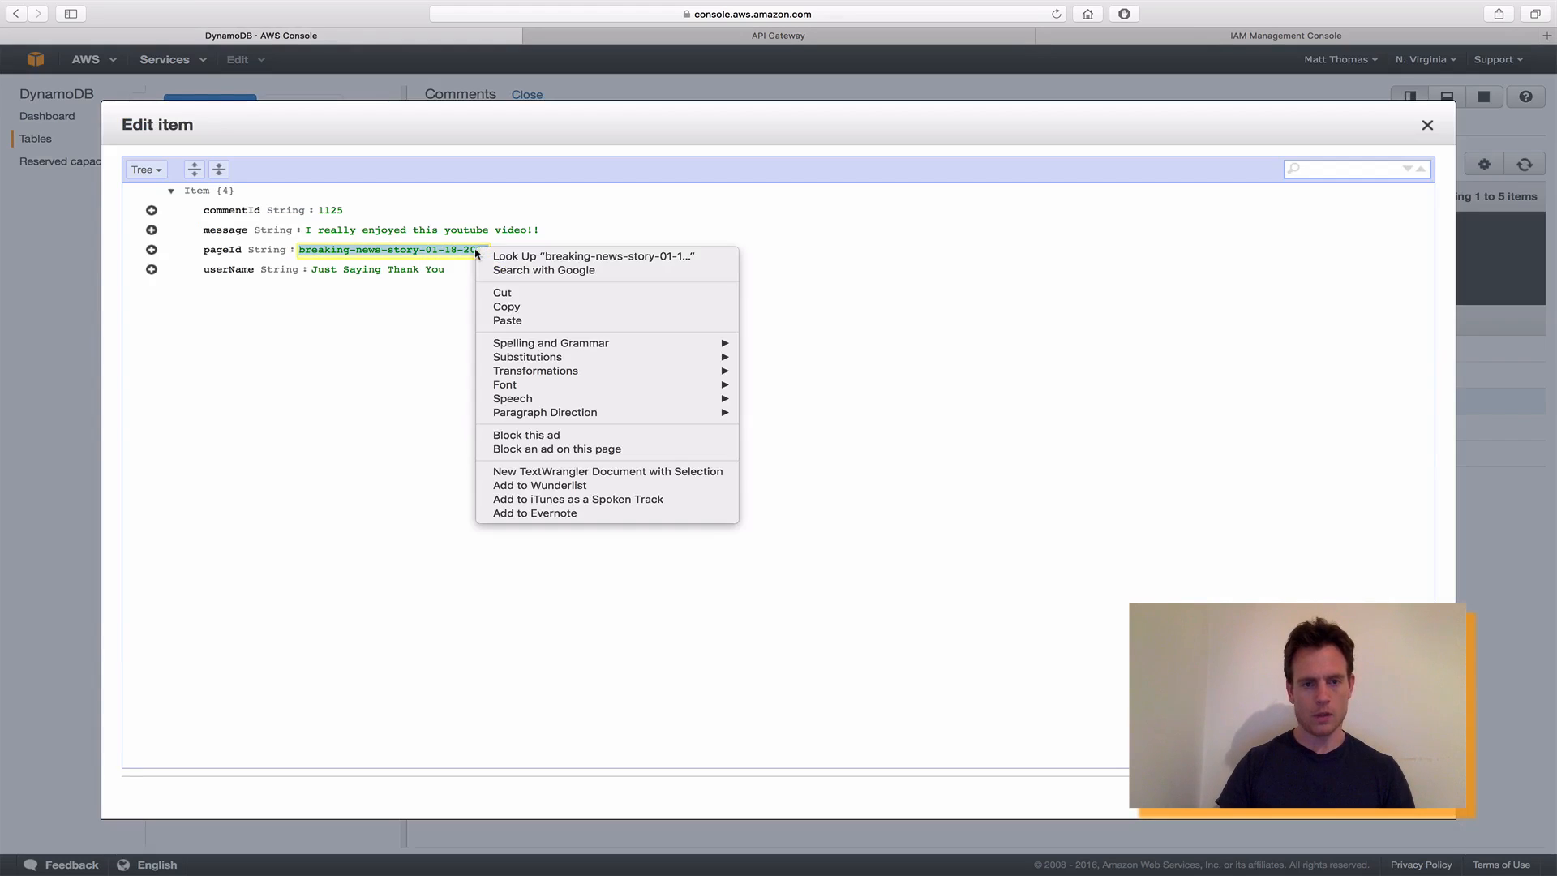
pyautogui.click(535, 305)
pyautogui.click(1357, 797)
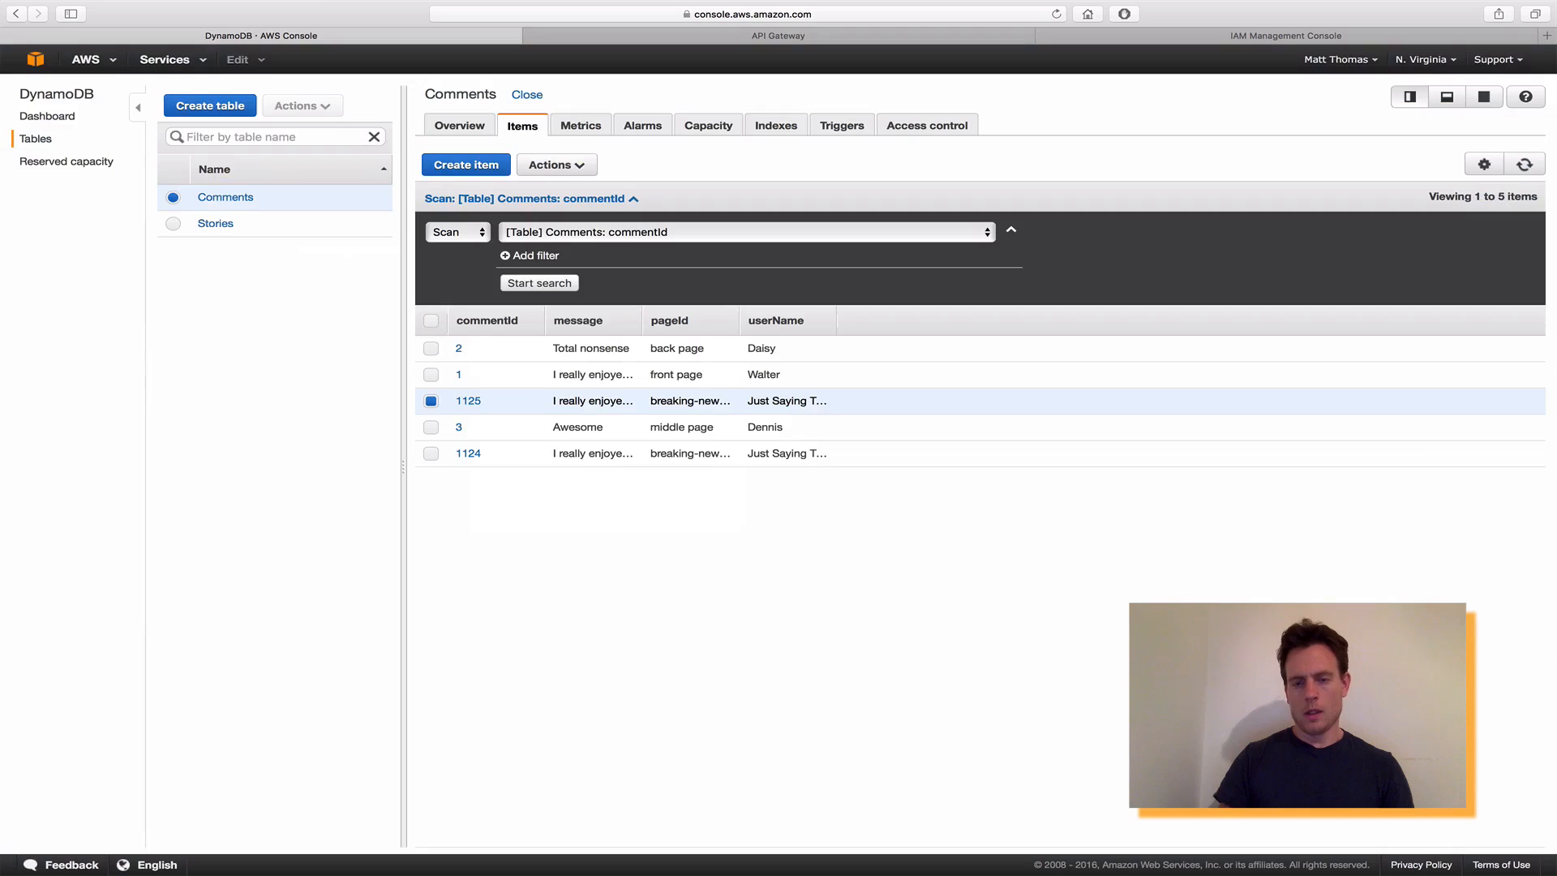
pyautogui.click(798, 39)
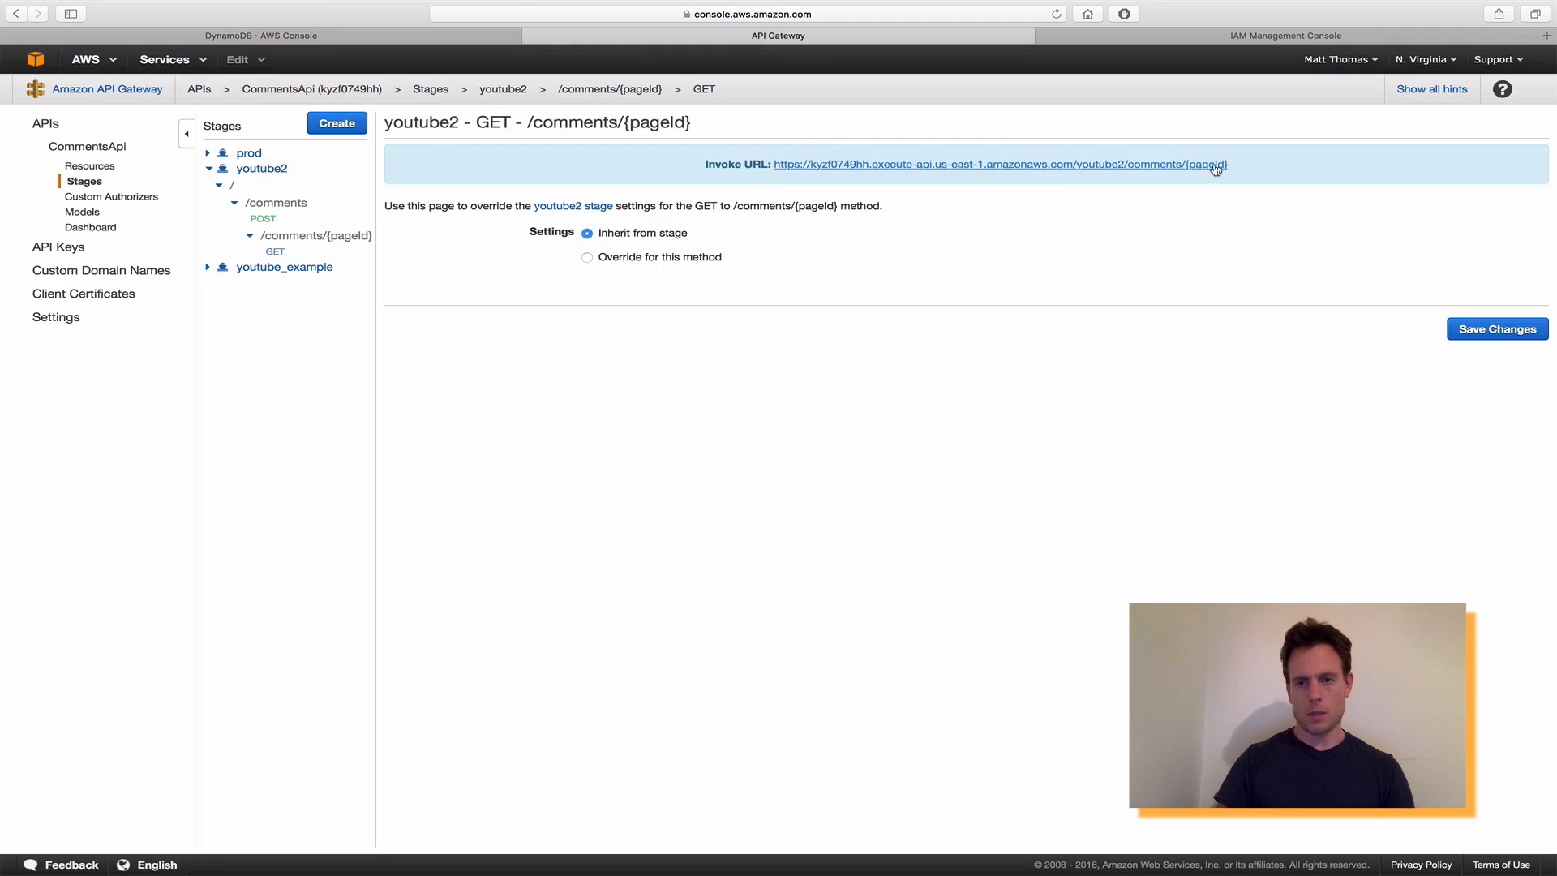
# Open the youtube2 GET method's invoke URL and remove the {pageId} placeholder from the end of the address.
pyautogui.click(1092, 168)
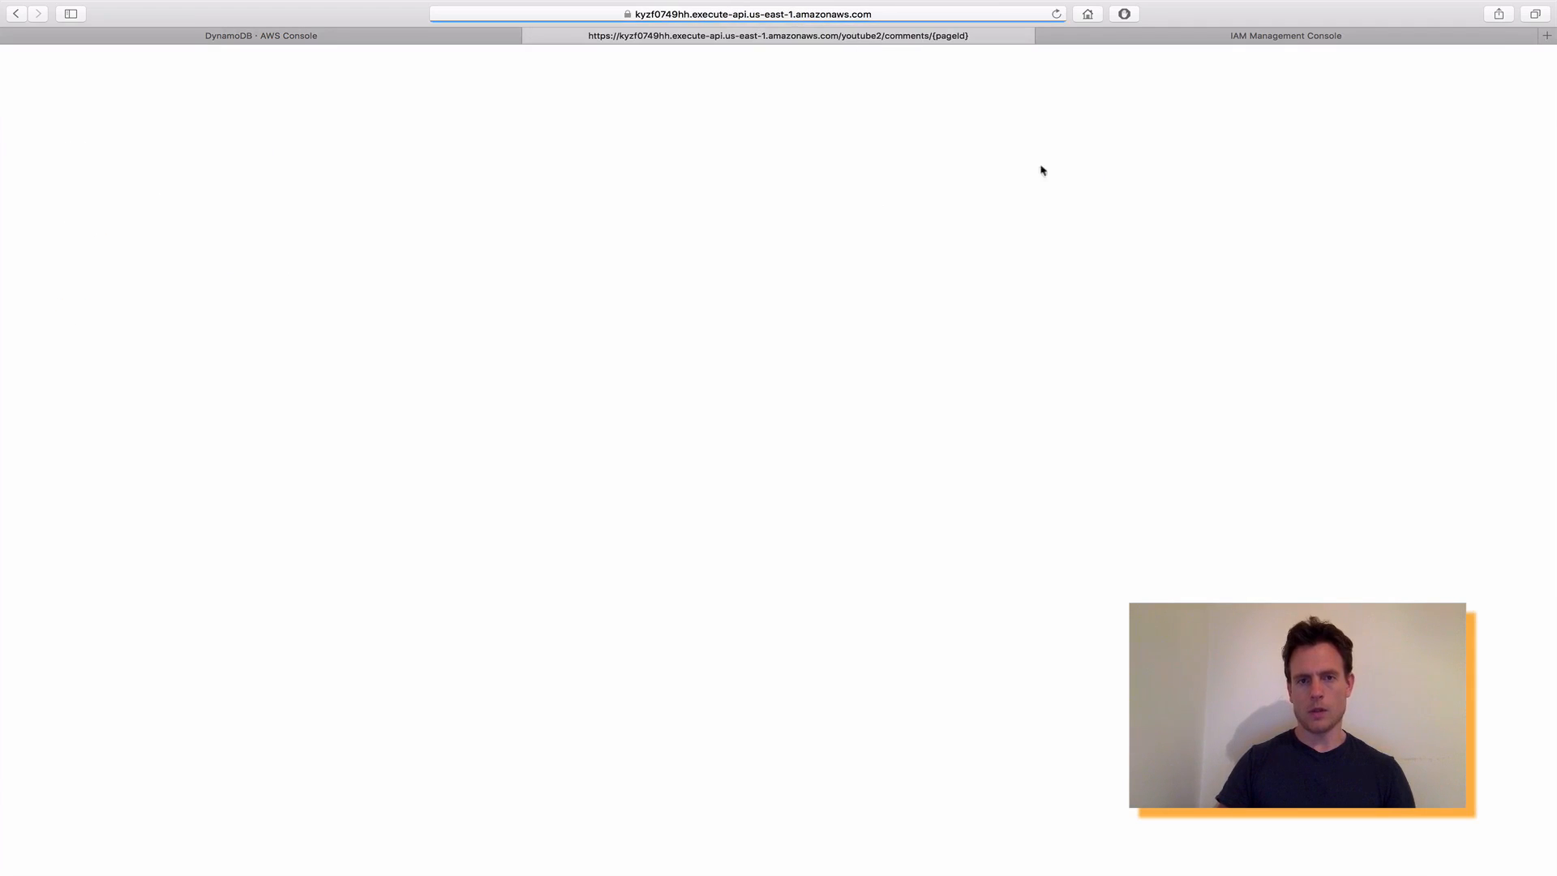
pyautogui.click(901, 15)
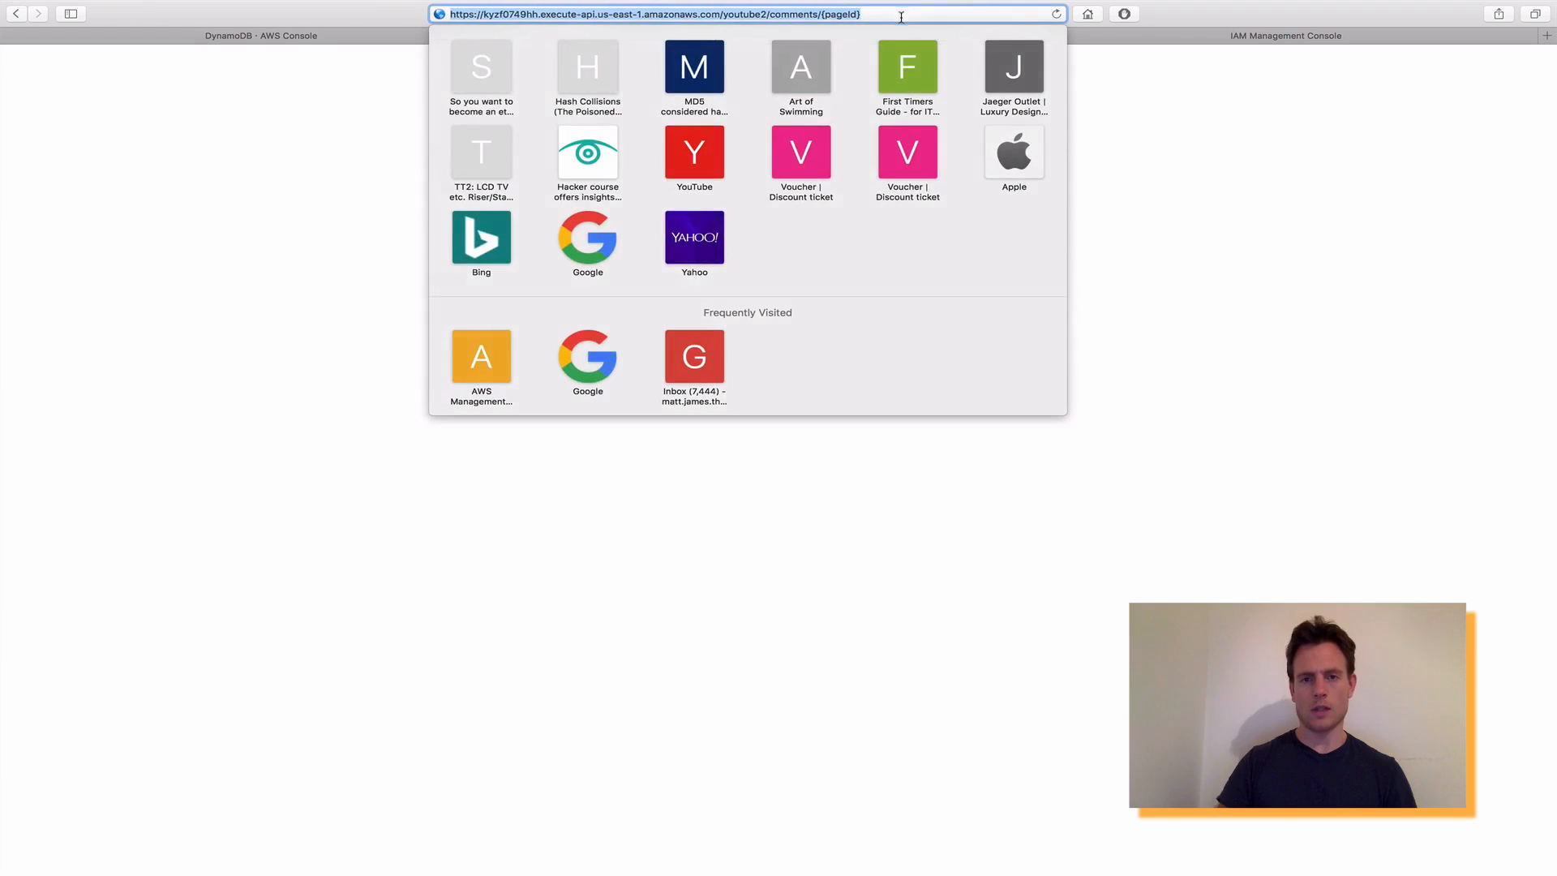
pyautogui.moveTo(822, 15); pyautogui.dragTo(862, 14)
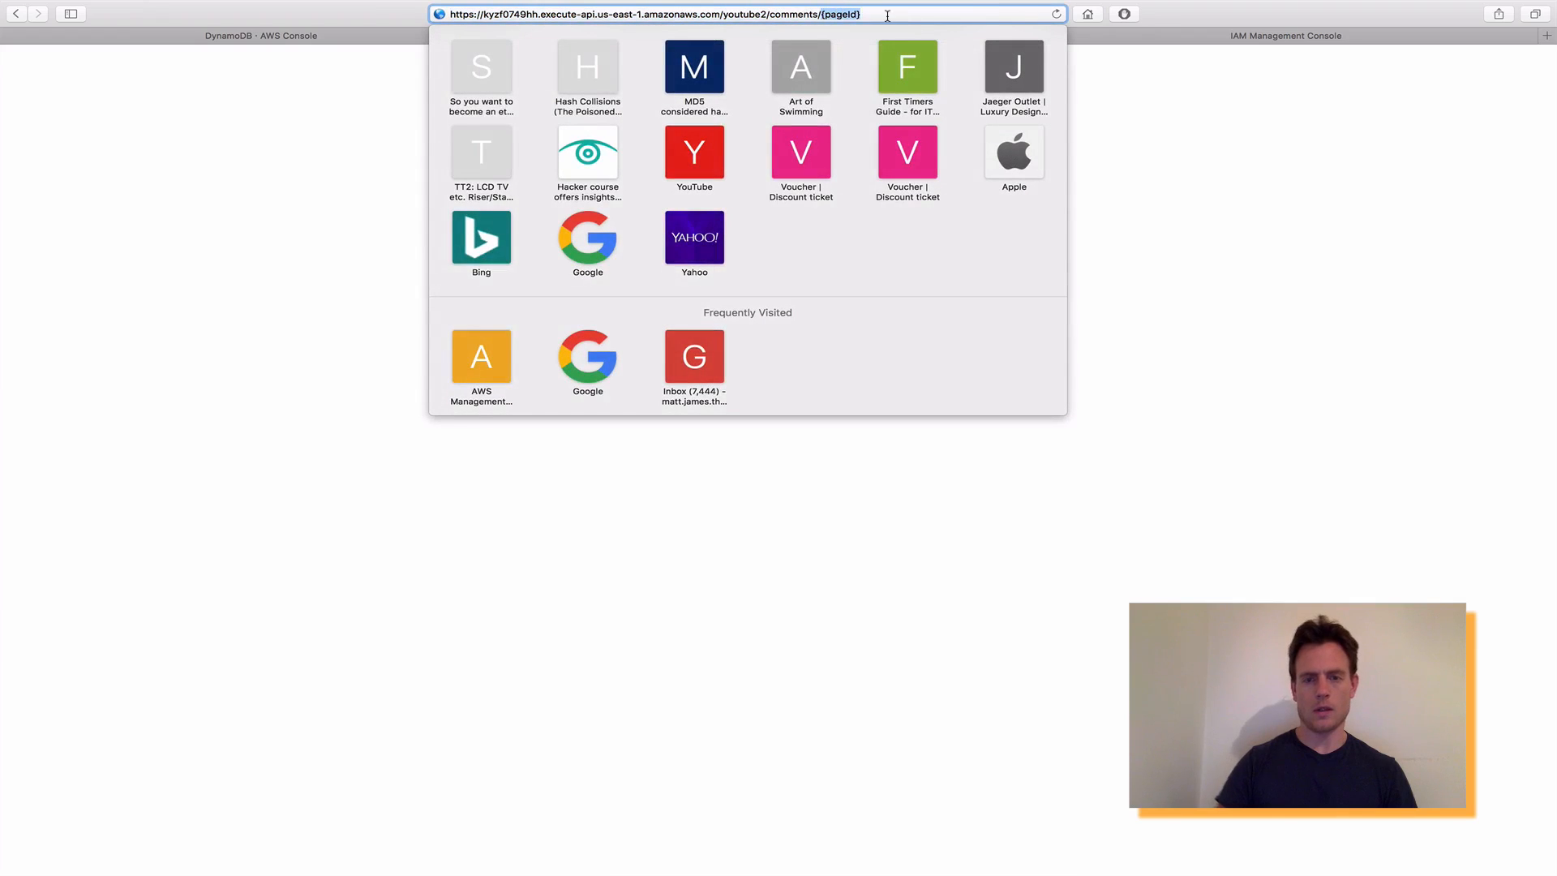
pyautogui.press('BackSpace')
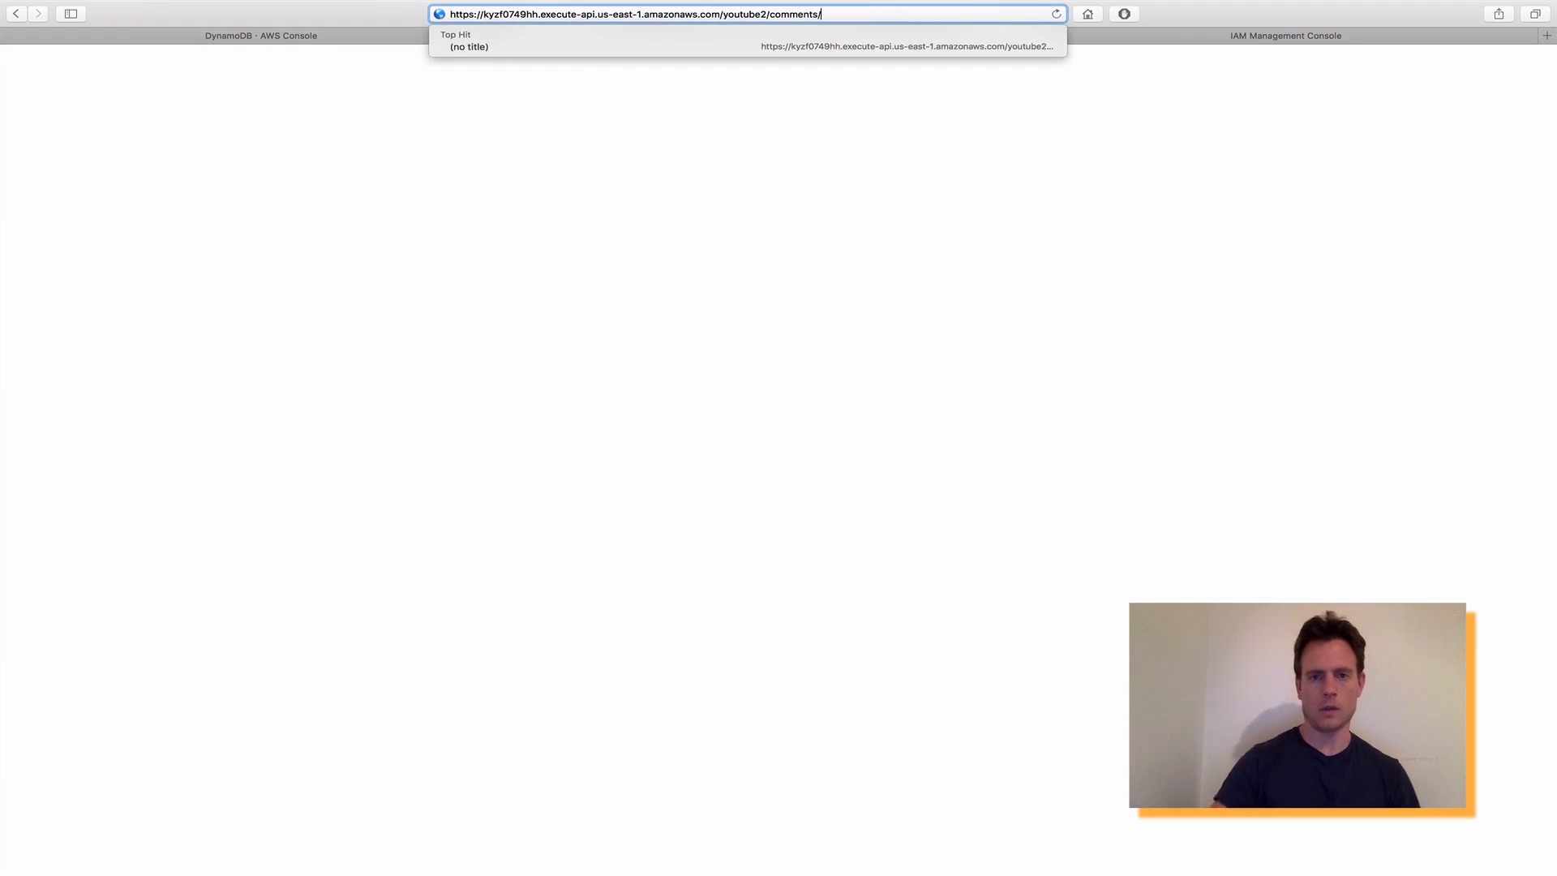
# Copy the pageId value breaking-news-story-01-18-2016 from comment 1125 in the DynamoDB Comments table.
pyautogui.click(381, 36)
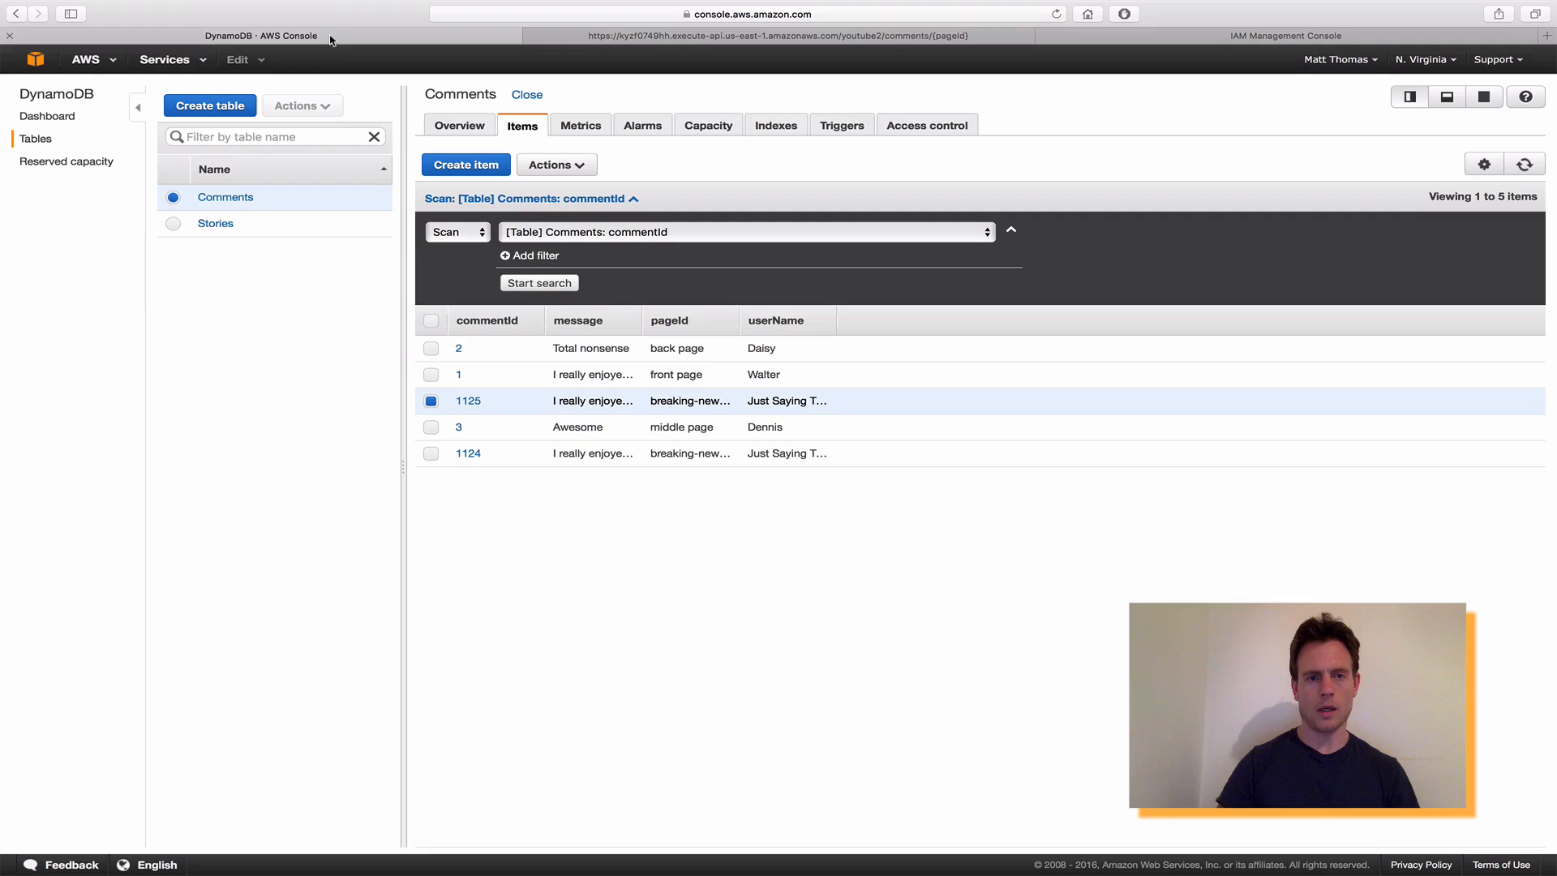
pyautogui.click(469, 401)
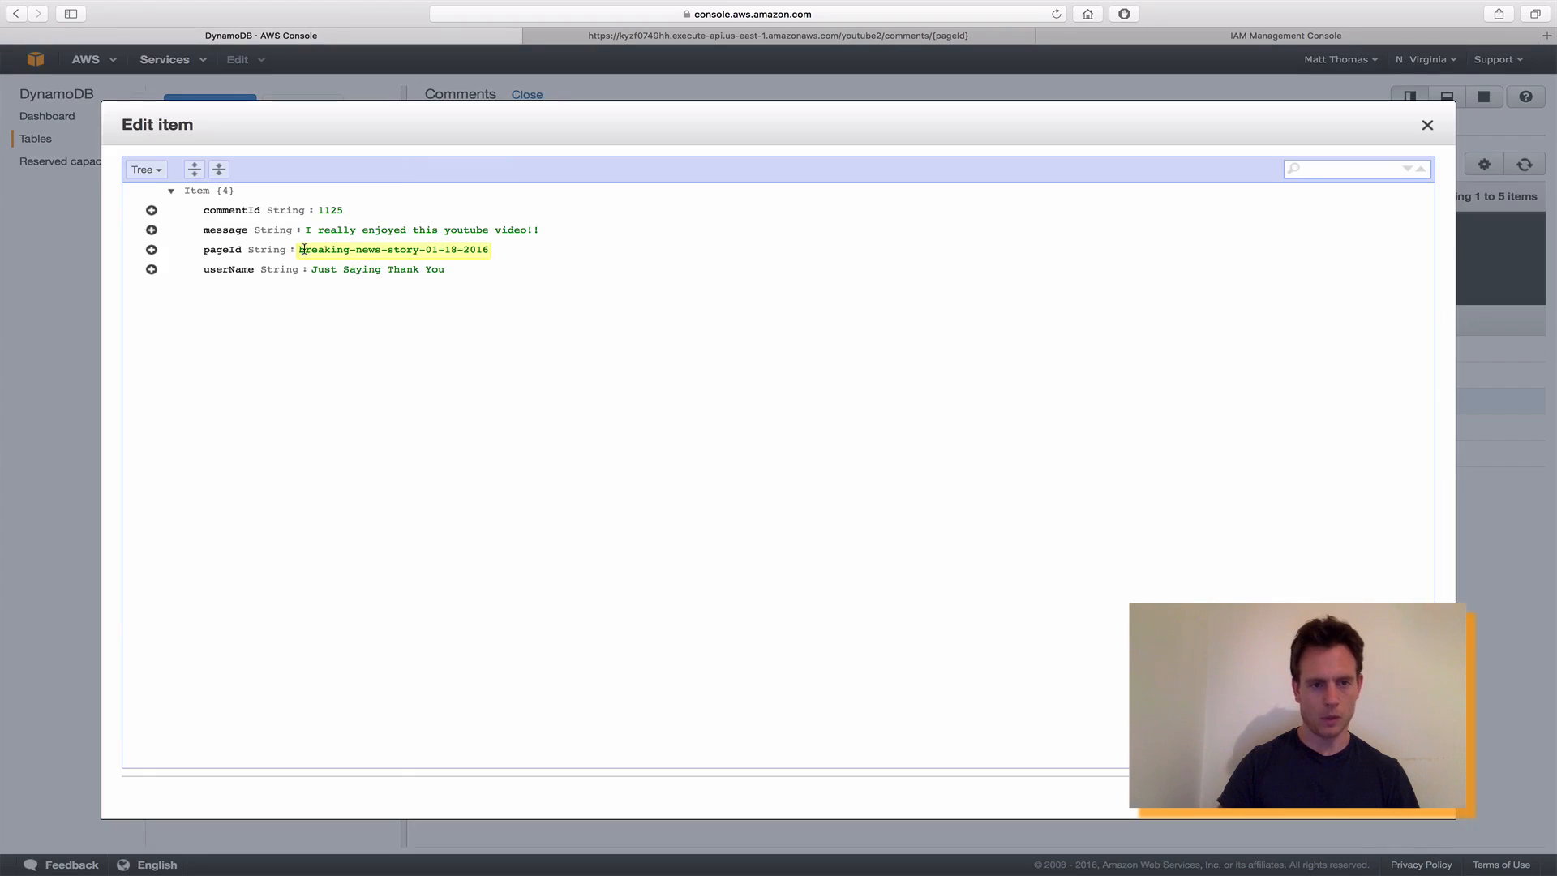
pyautogui.moveTo(313, 251); pyautogui.dragTo(478, 251)
pyautogui.rightClick(476, 249)
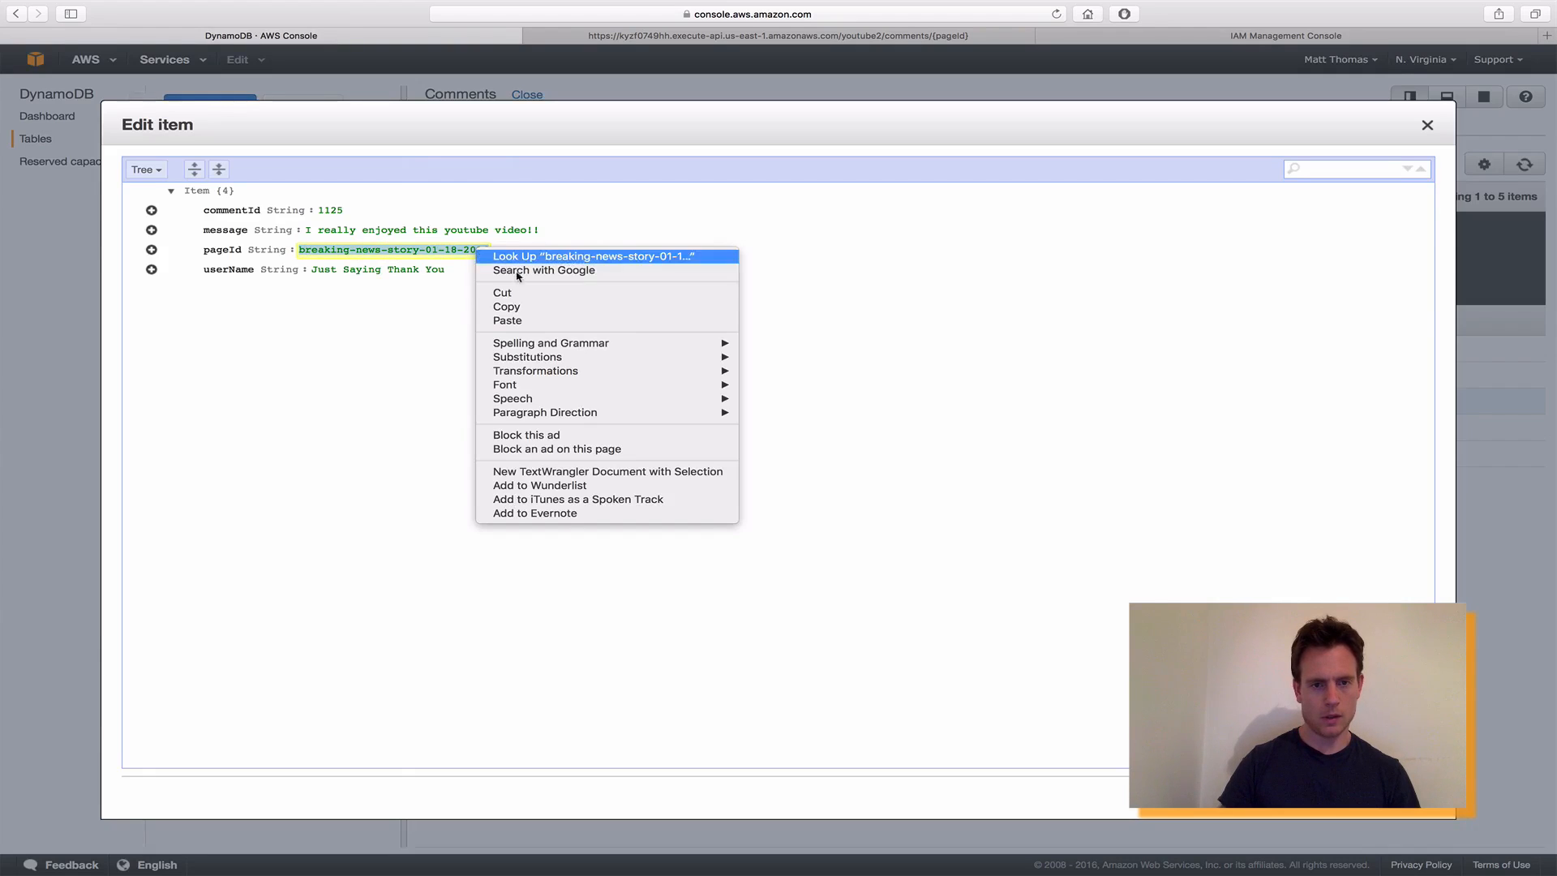
pyautogui.click(525, 309)
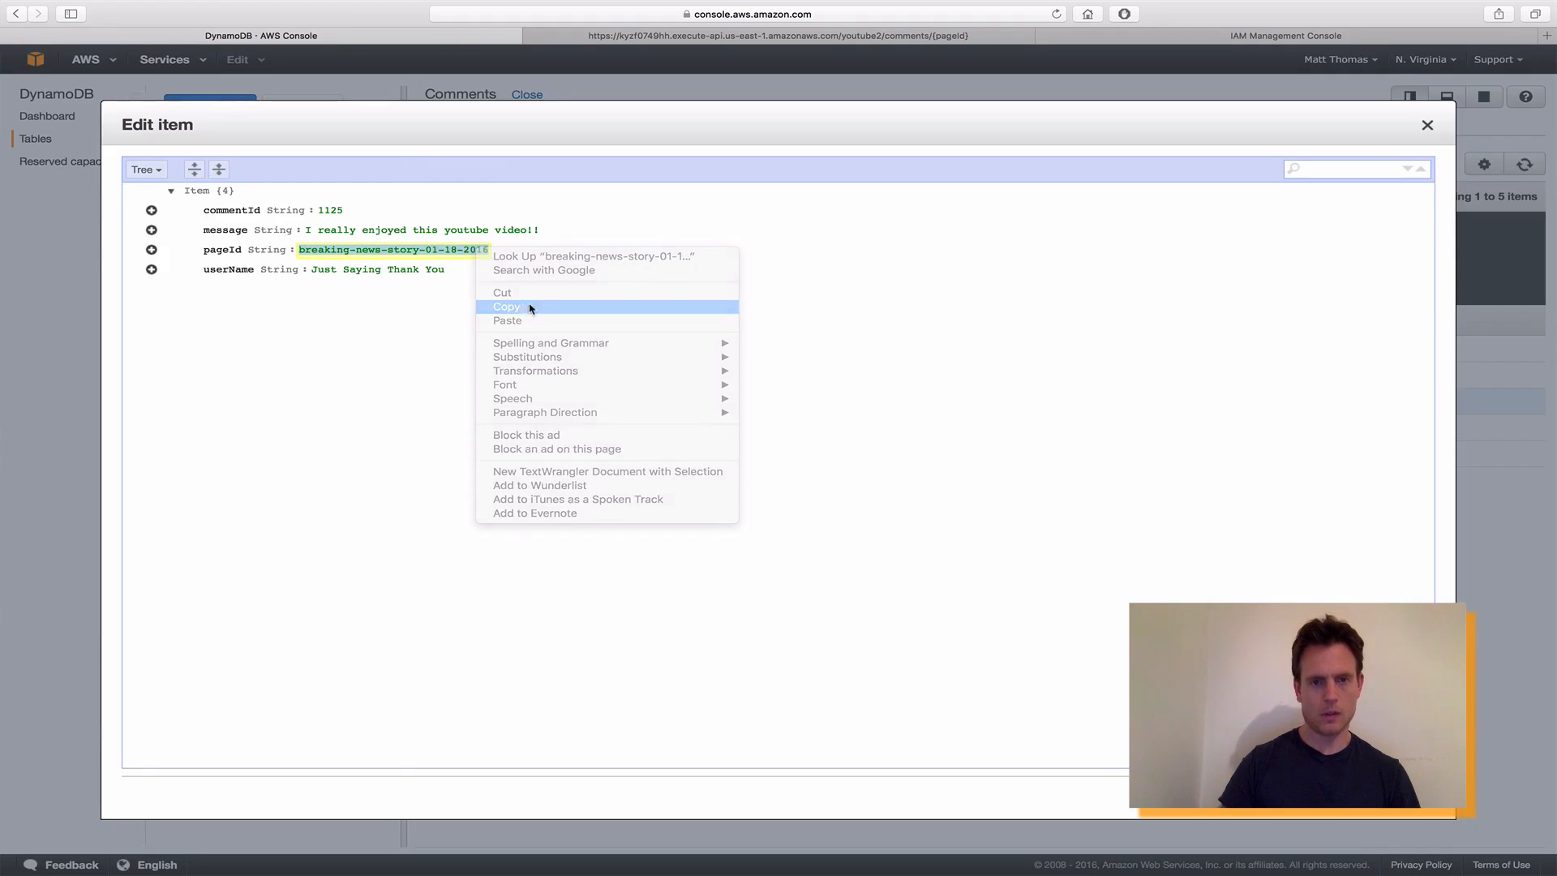
# Complete the youtube2/comments/ invoke URL with the copied page ID and load it in the browser.
pyautogui.click(730, 38)
pyautogui.click(836, 16)
pyautogui.click(836, 16)
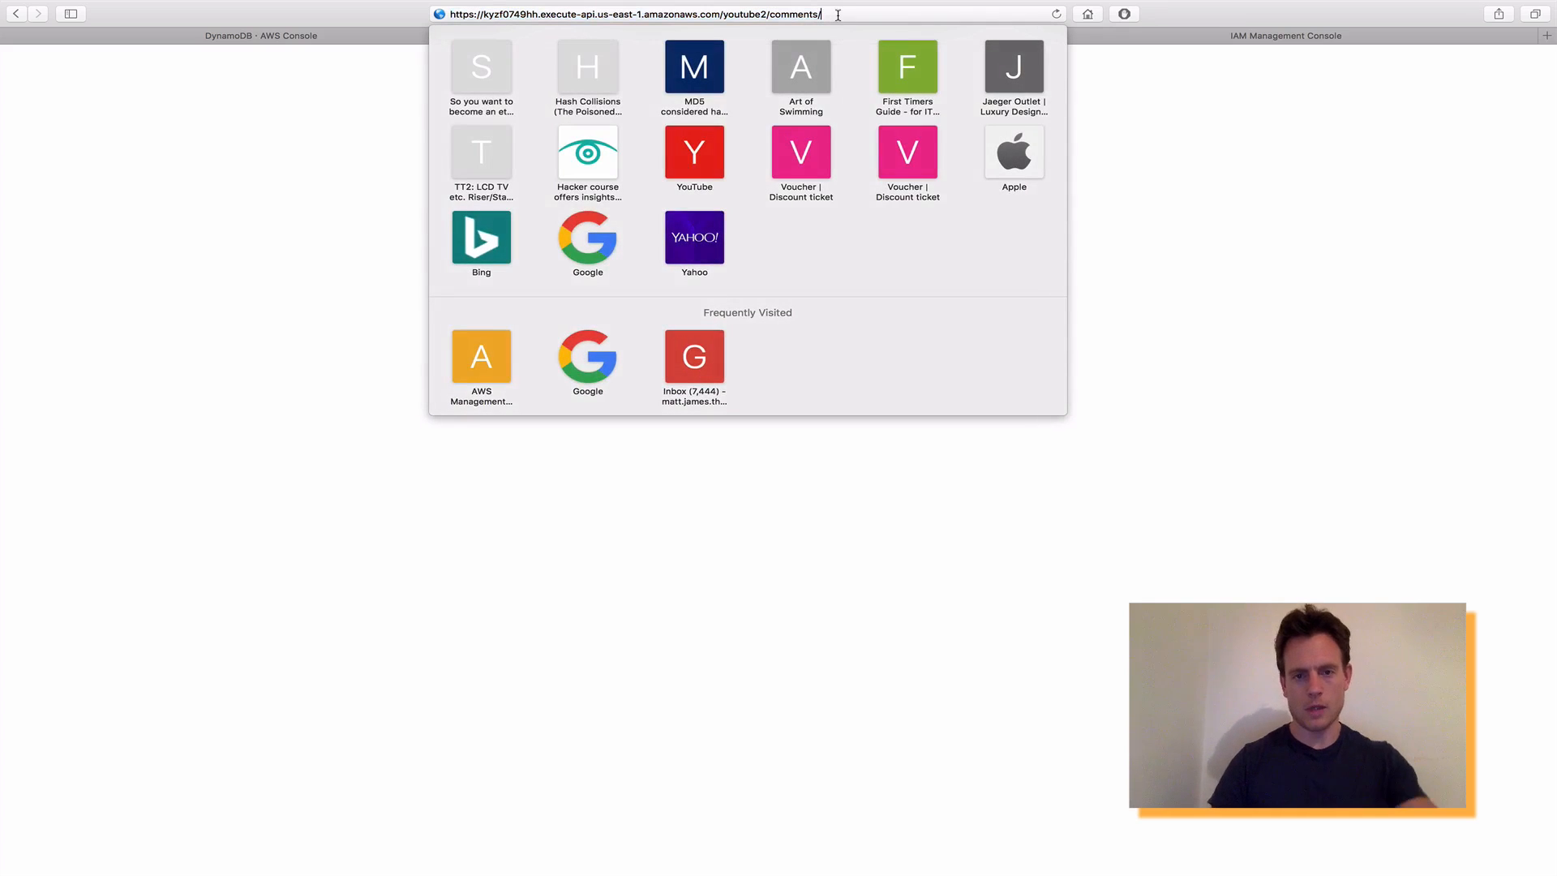
pyautogui.press('super+v')
pyautogui.press('Return')
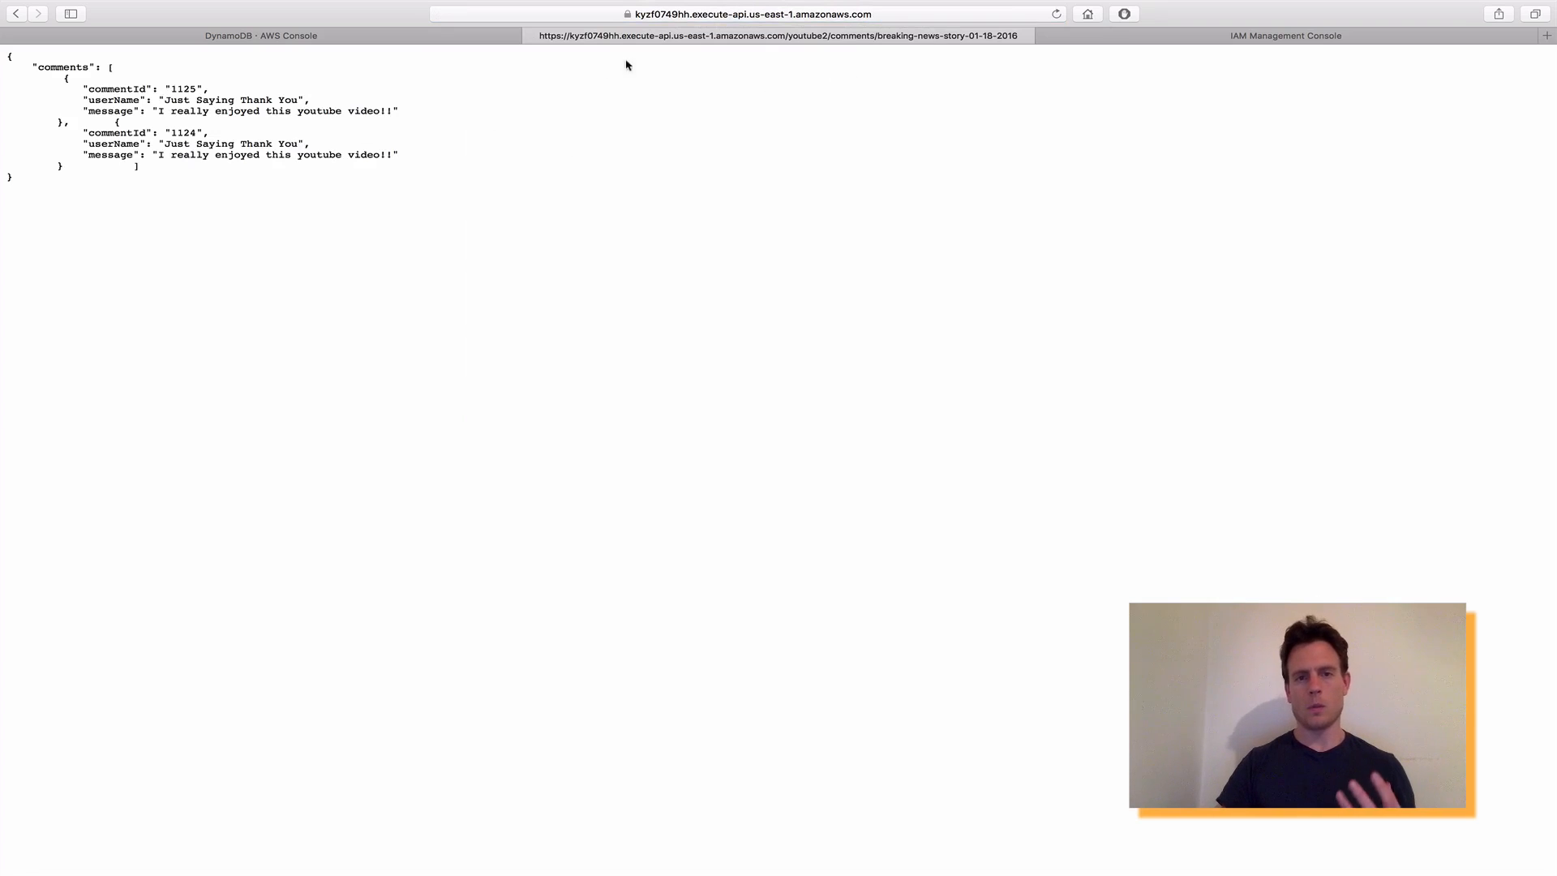
# Examine the domain and the youtube2 stage segment of the loaded invoke URL.
pyautogui.click(909, 20)
pyautogui.press('Right')
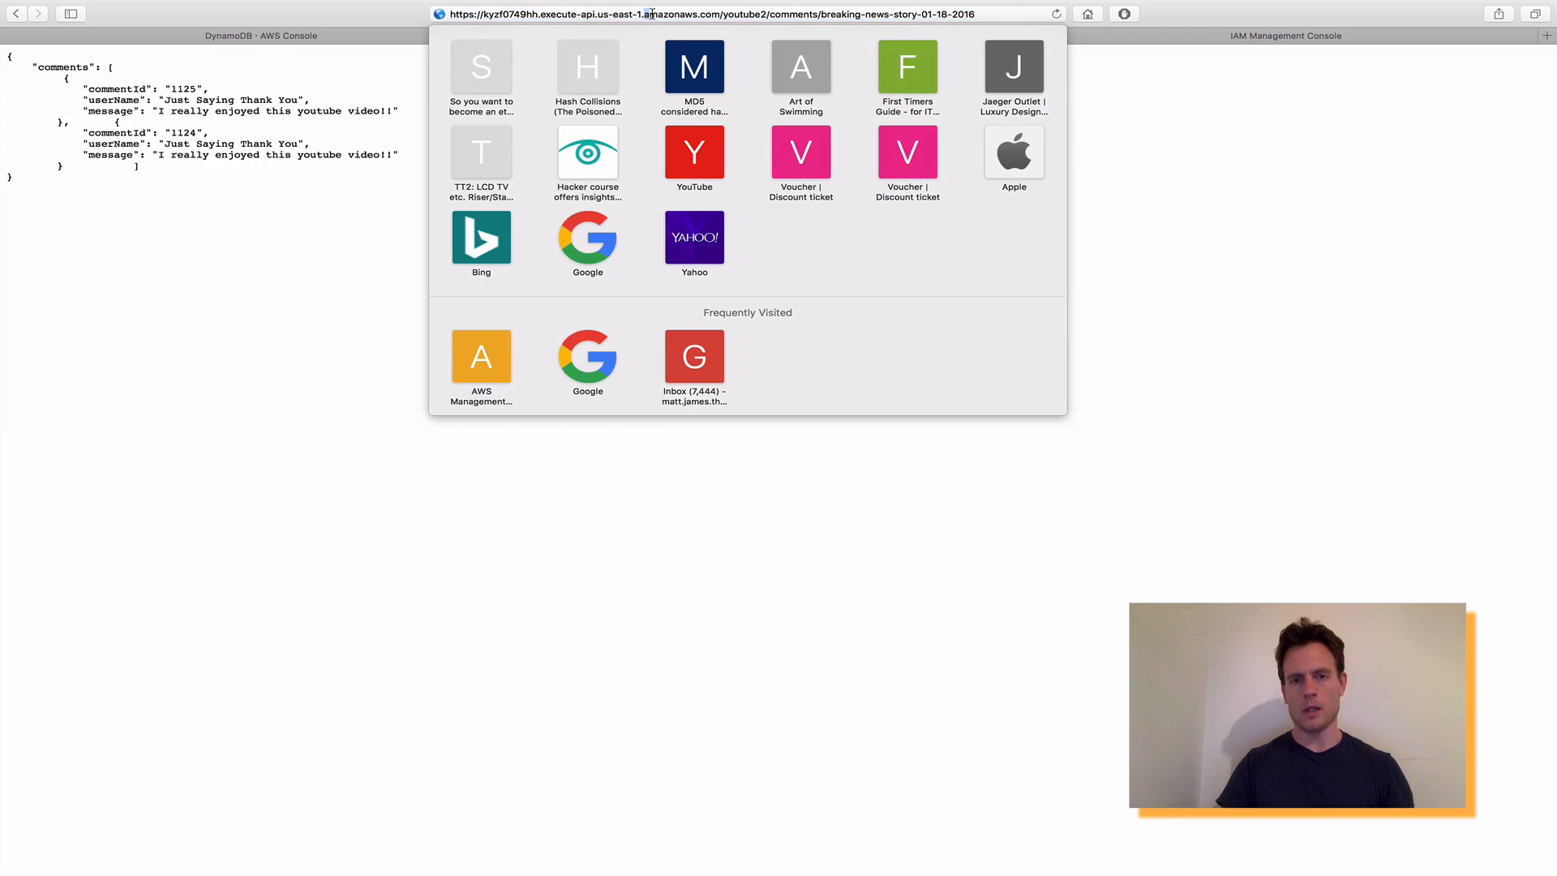
pyautogui.moveTo(652, 14); pyautogui.dragTo(708, 13)
pyautogui.doubleClick(734, 14)
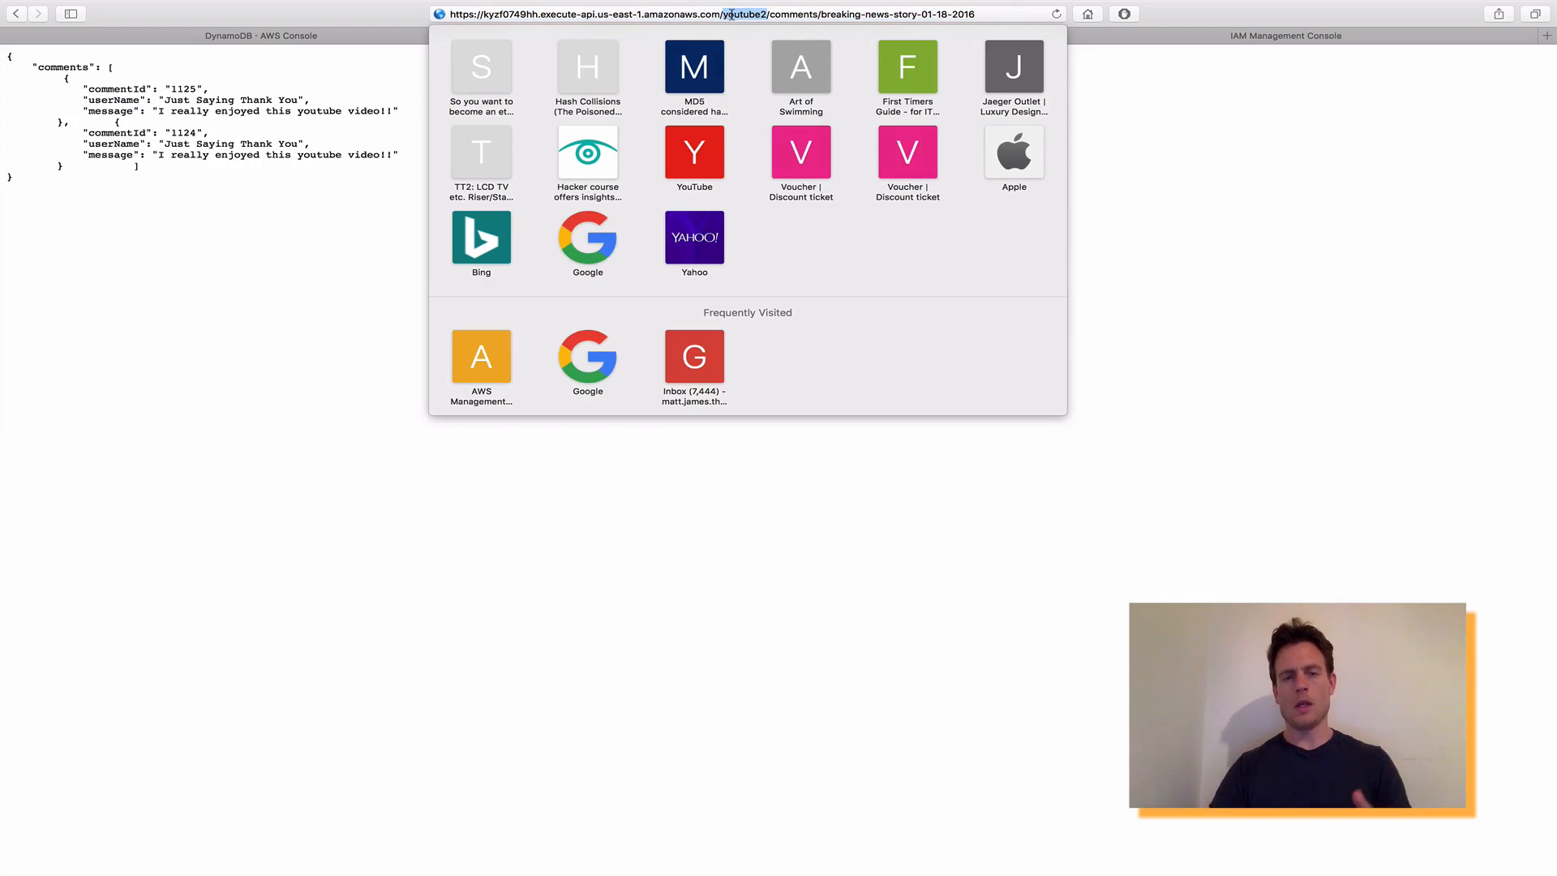
# Examine the comments resource and page ID segments of the invoke URL and the JSON comments it returns.
pyautogui.doubleClick(798, 14)
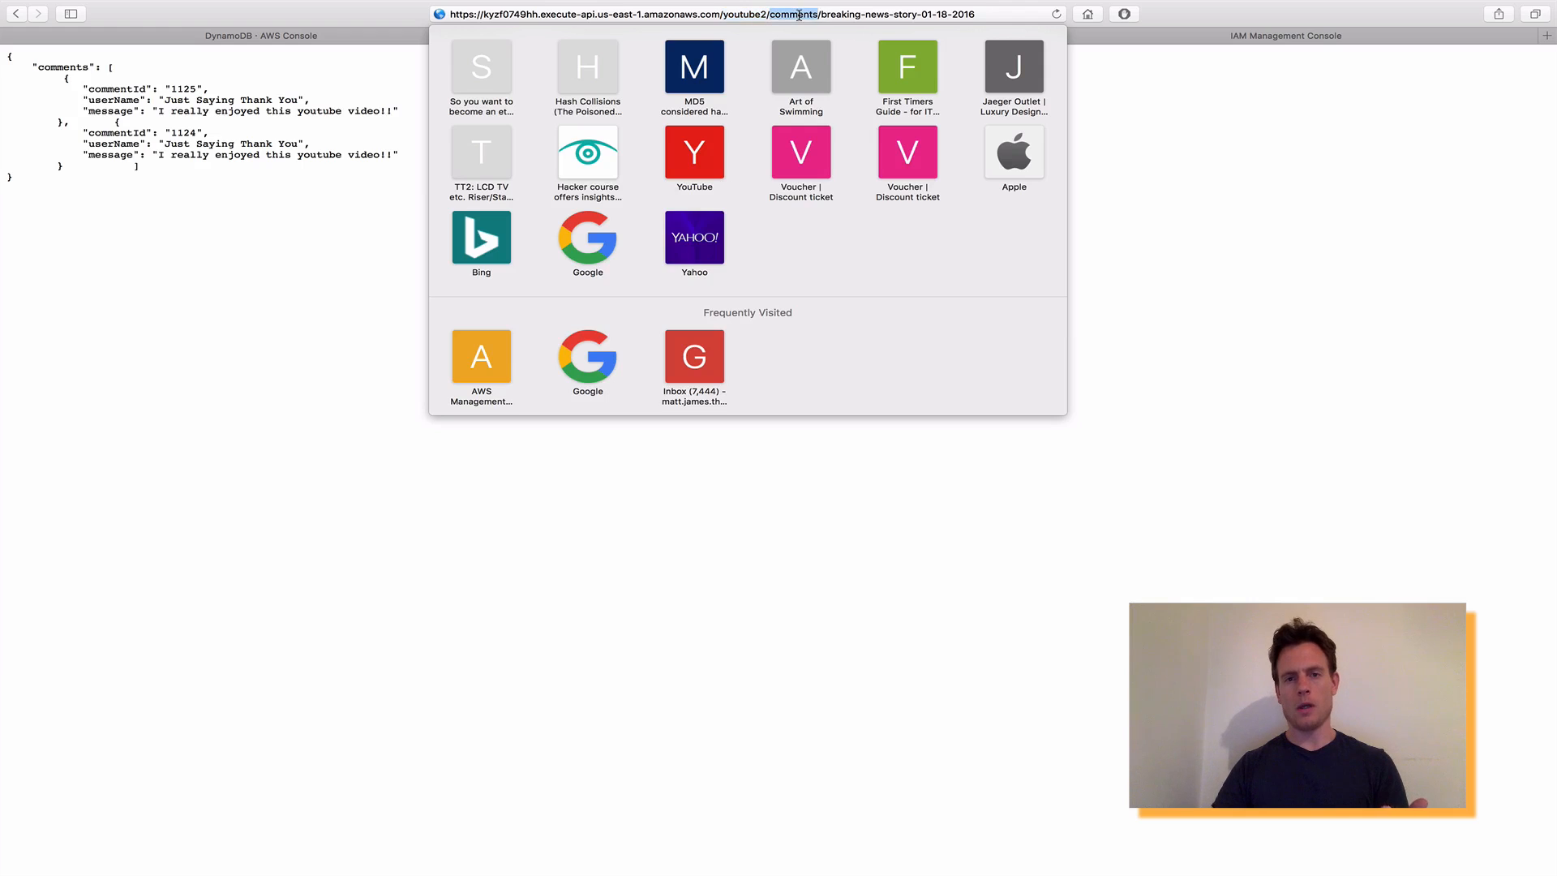
pyautogui.moveTo(821, 14); pyautogui.dragTo(994, 12)
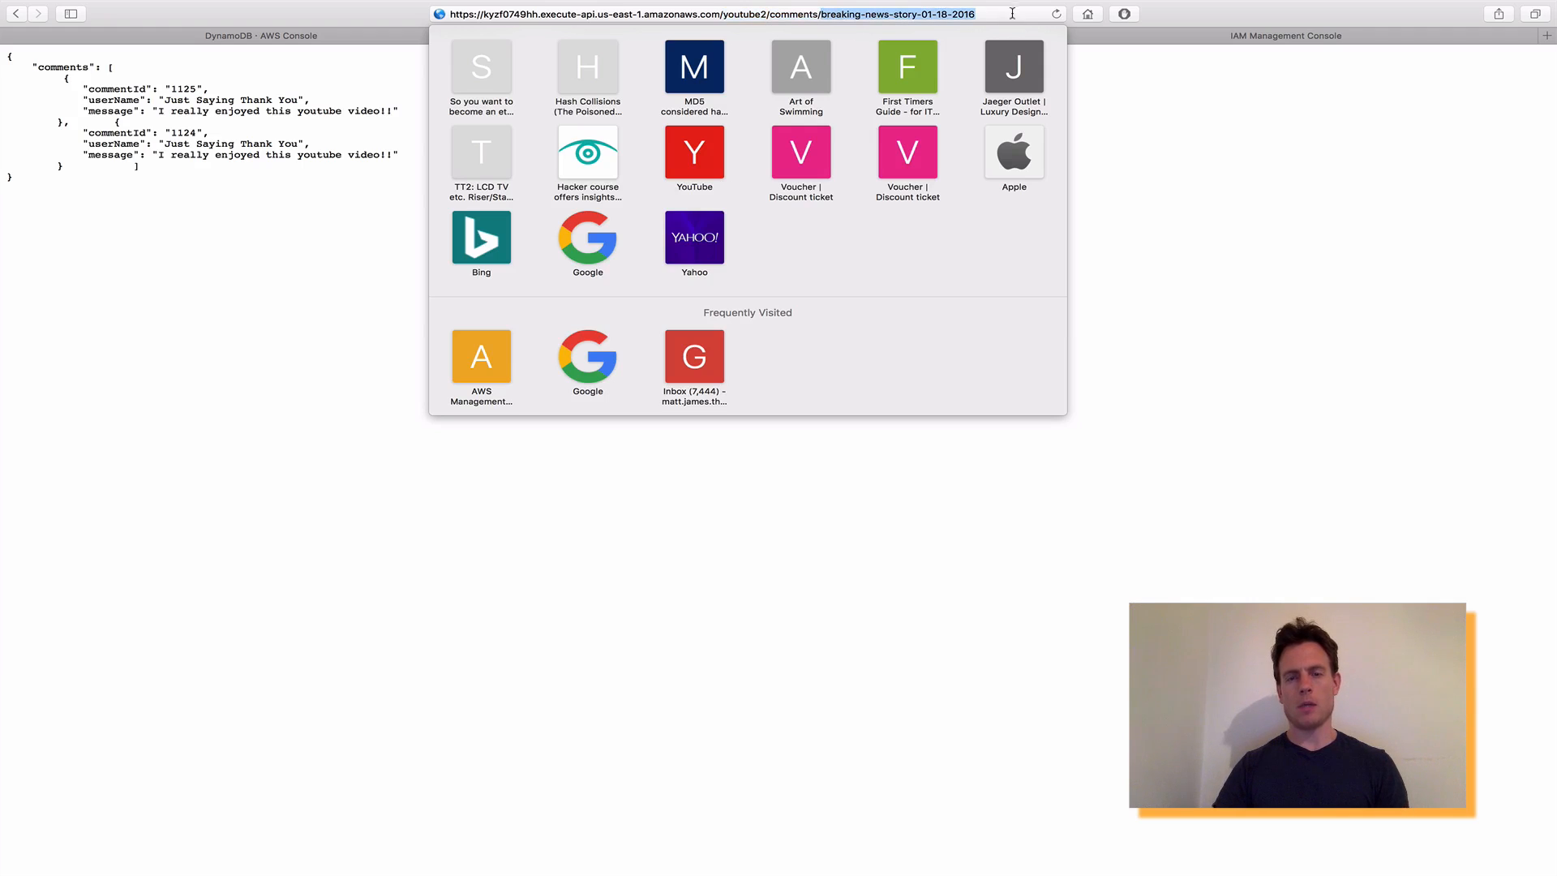
pyautogui.click(1136, 170)
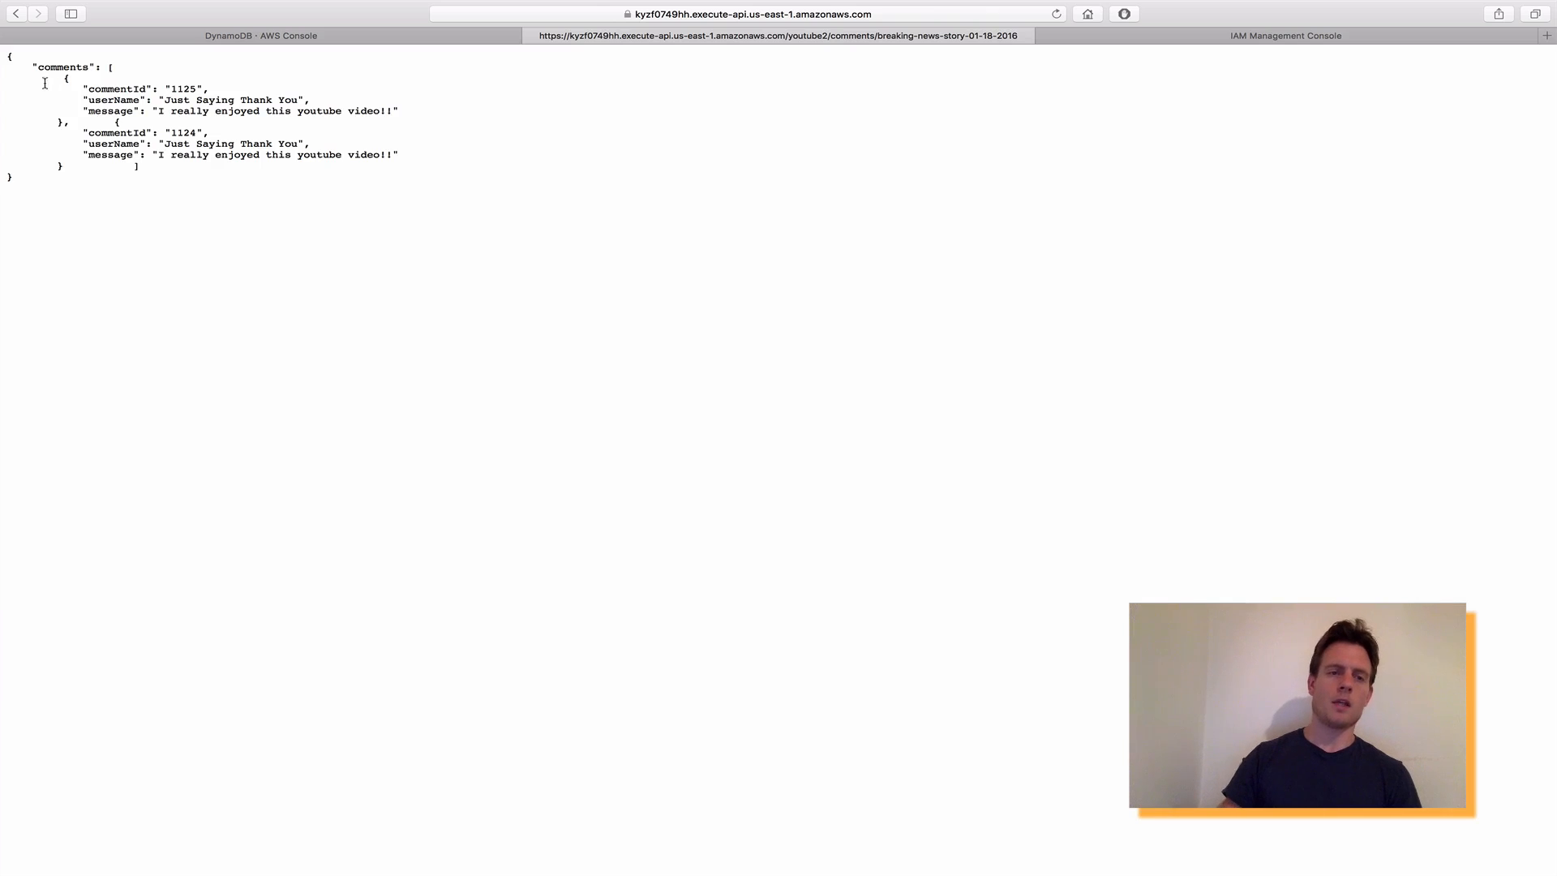
pyautogui.moveTo(7, 53); pyautogui.dragTo(158, 185)
pyautogui.click(158, 185)
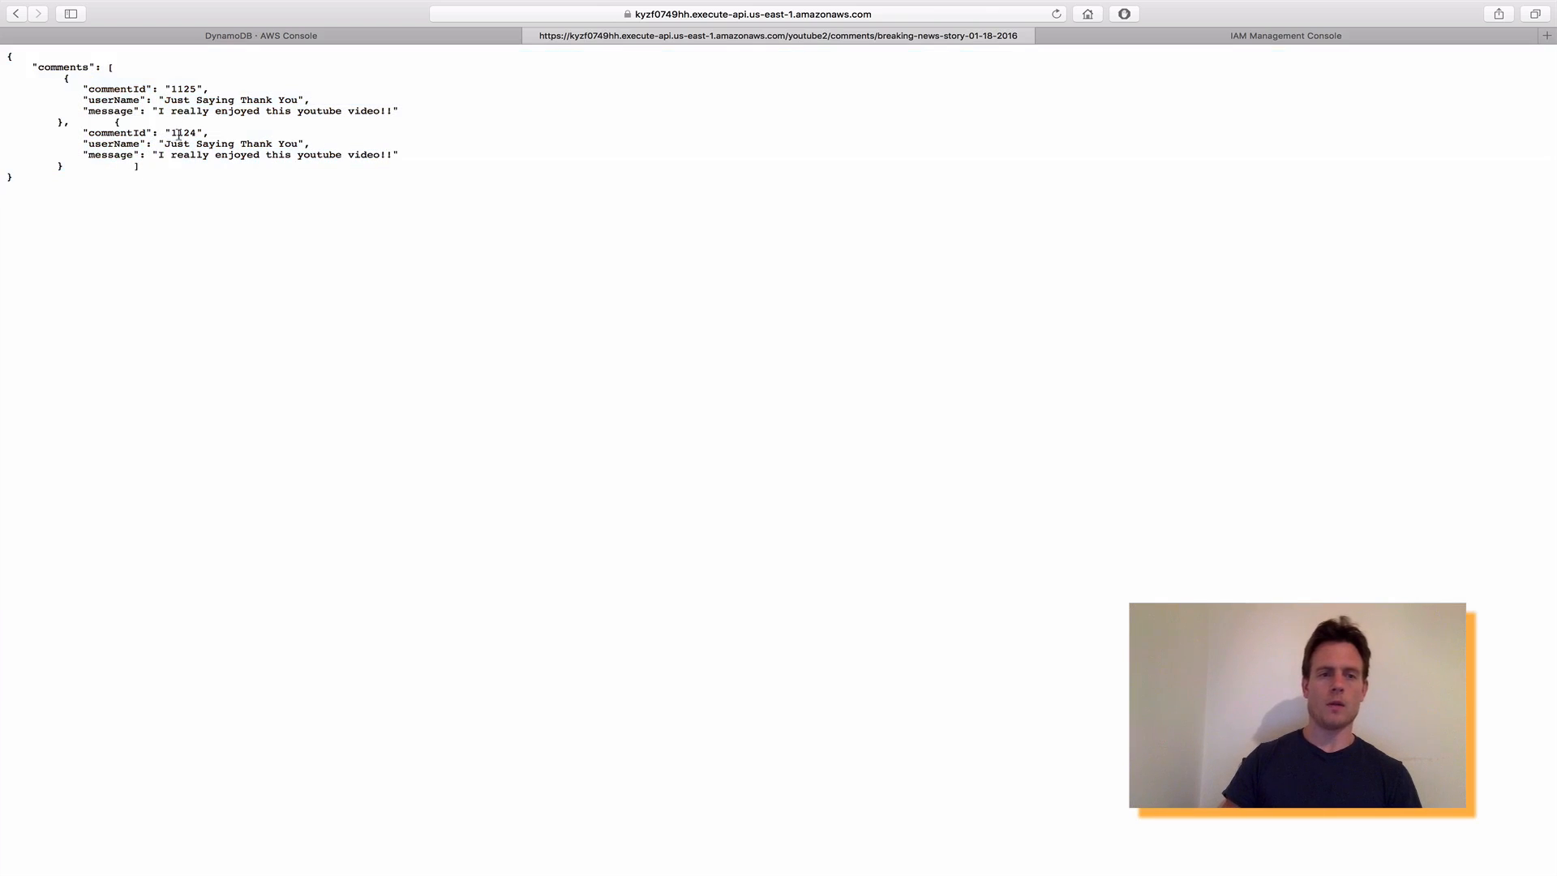
# Close the item editor for comment 1125 in the DynamoDB Comments table without changing the item.
pyautogui.click(215, 38)
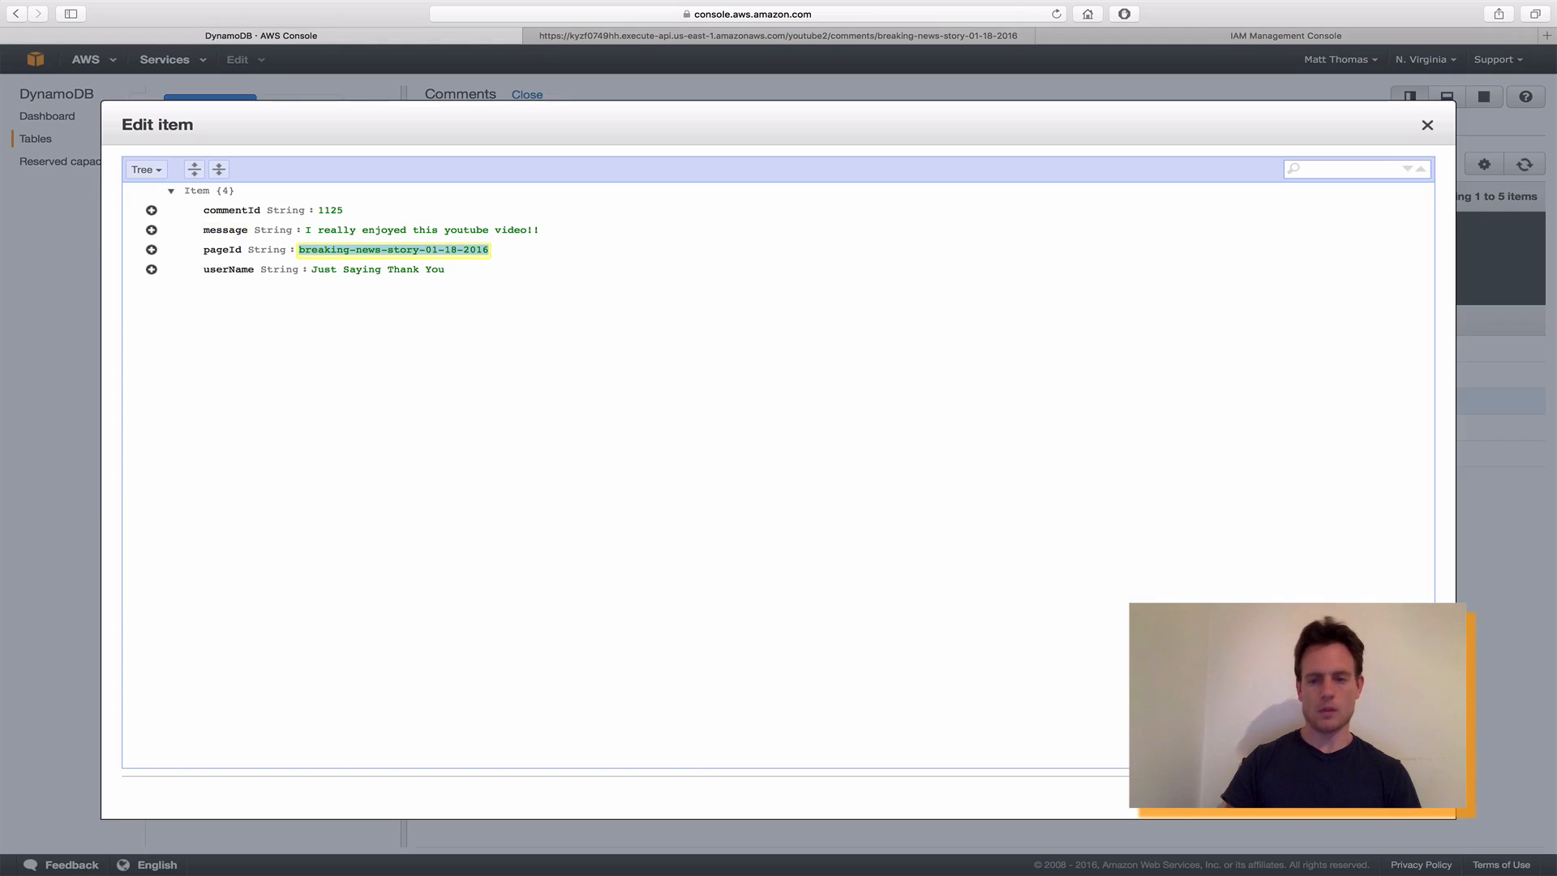
pyautogui.click(1330, 797)
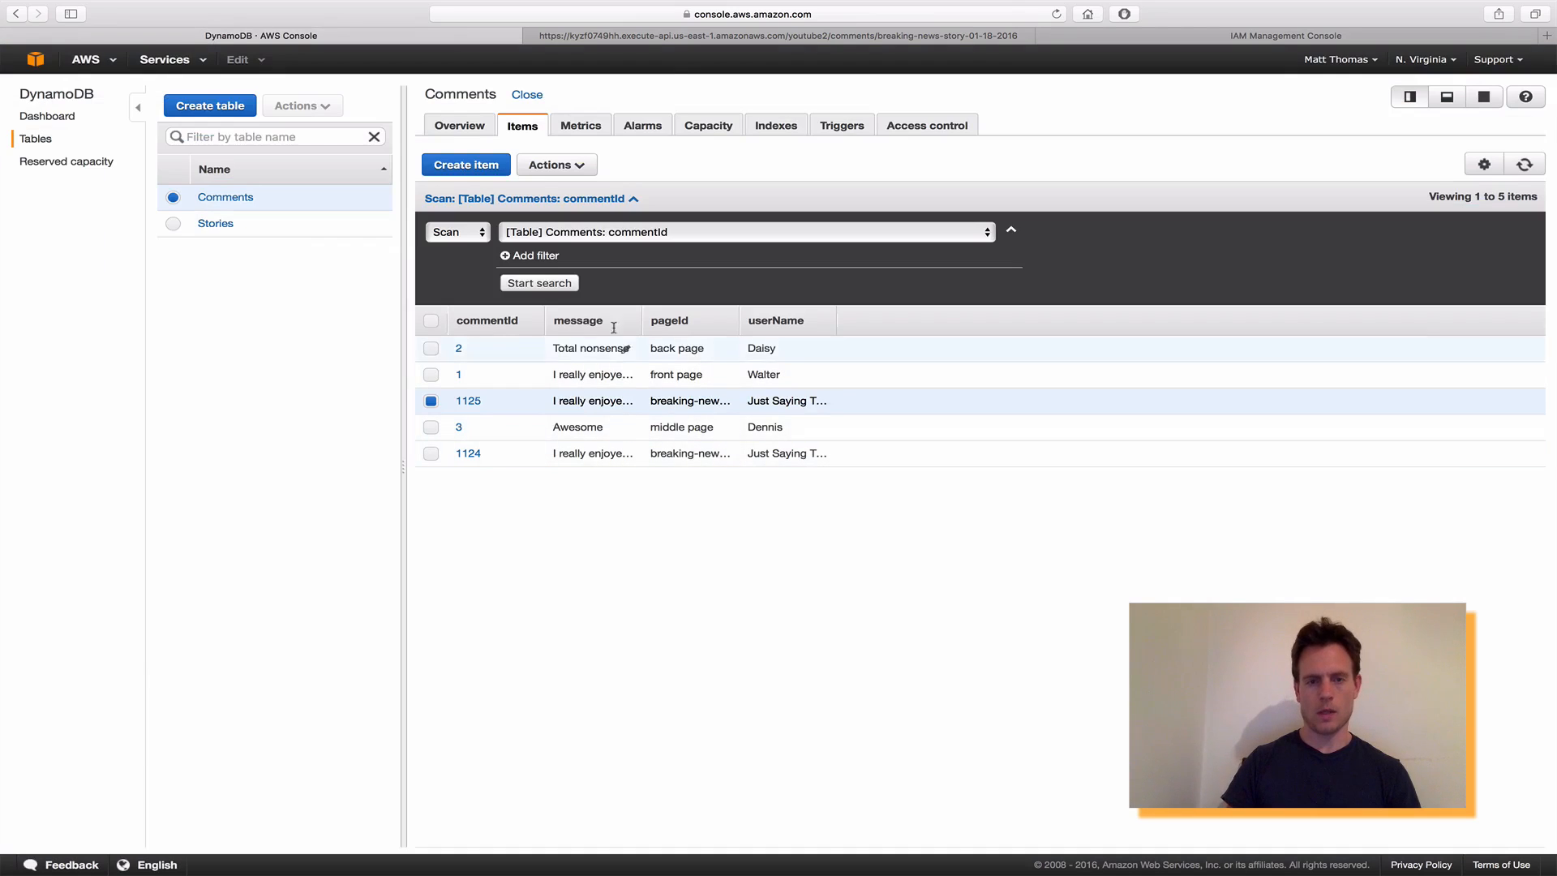
# Return from the invoke URL page to API Gateway and open the /comments/{pageId} GET method in CommentsApi's resources.
pyautogui.click(726, 37)
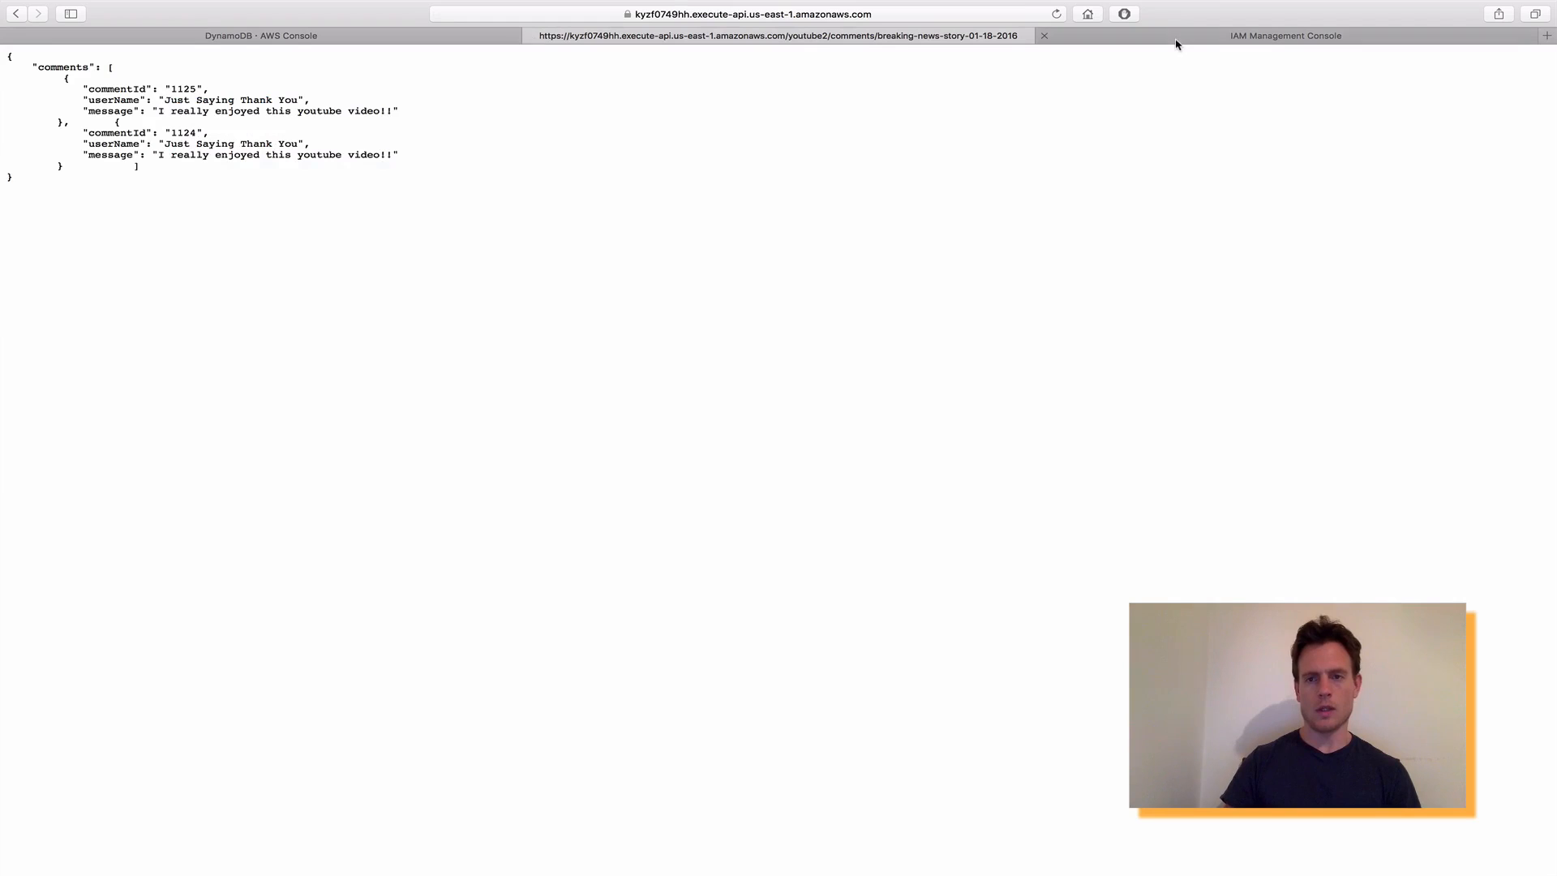
pyautogui.click(15, 14)
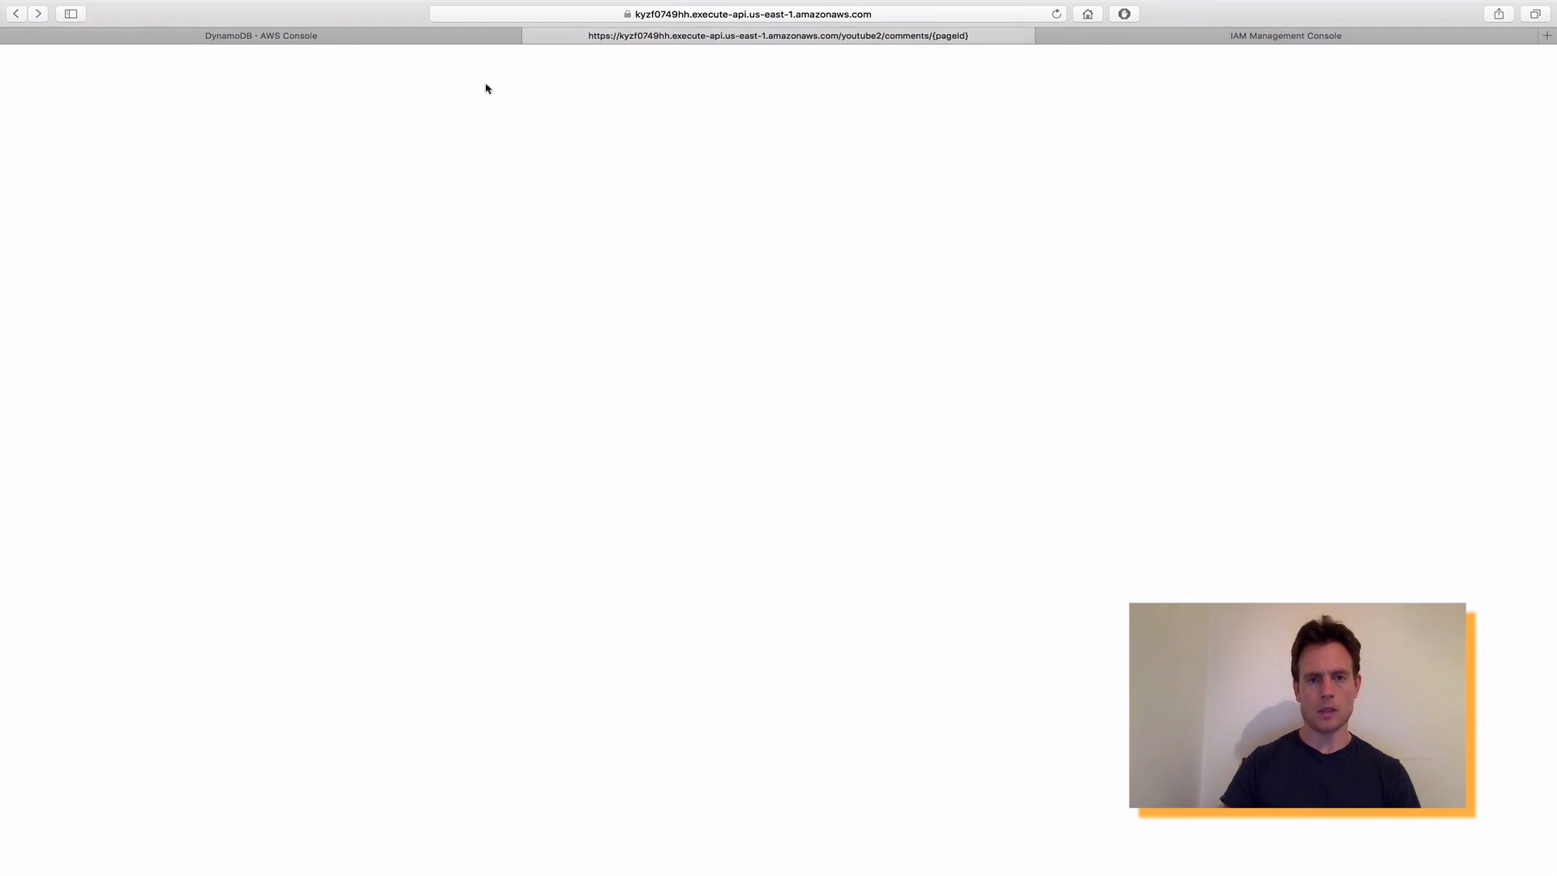
pyautogui.click(15, 14)
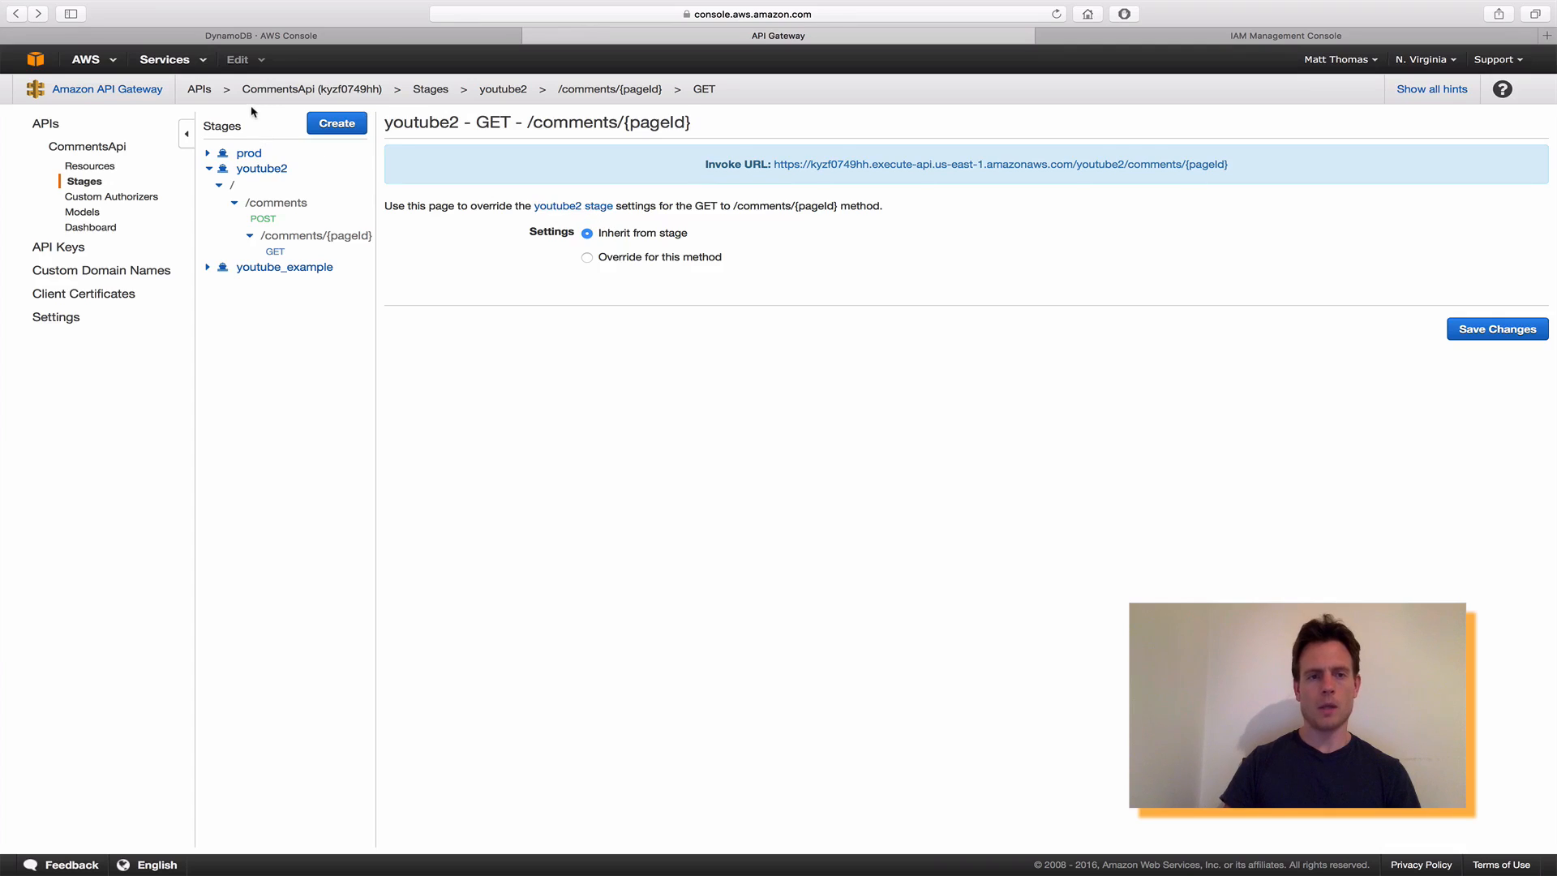
pyautogui.click(88, 152)
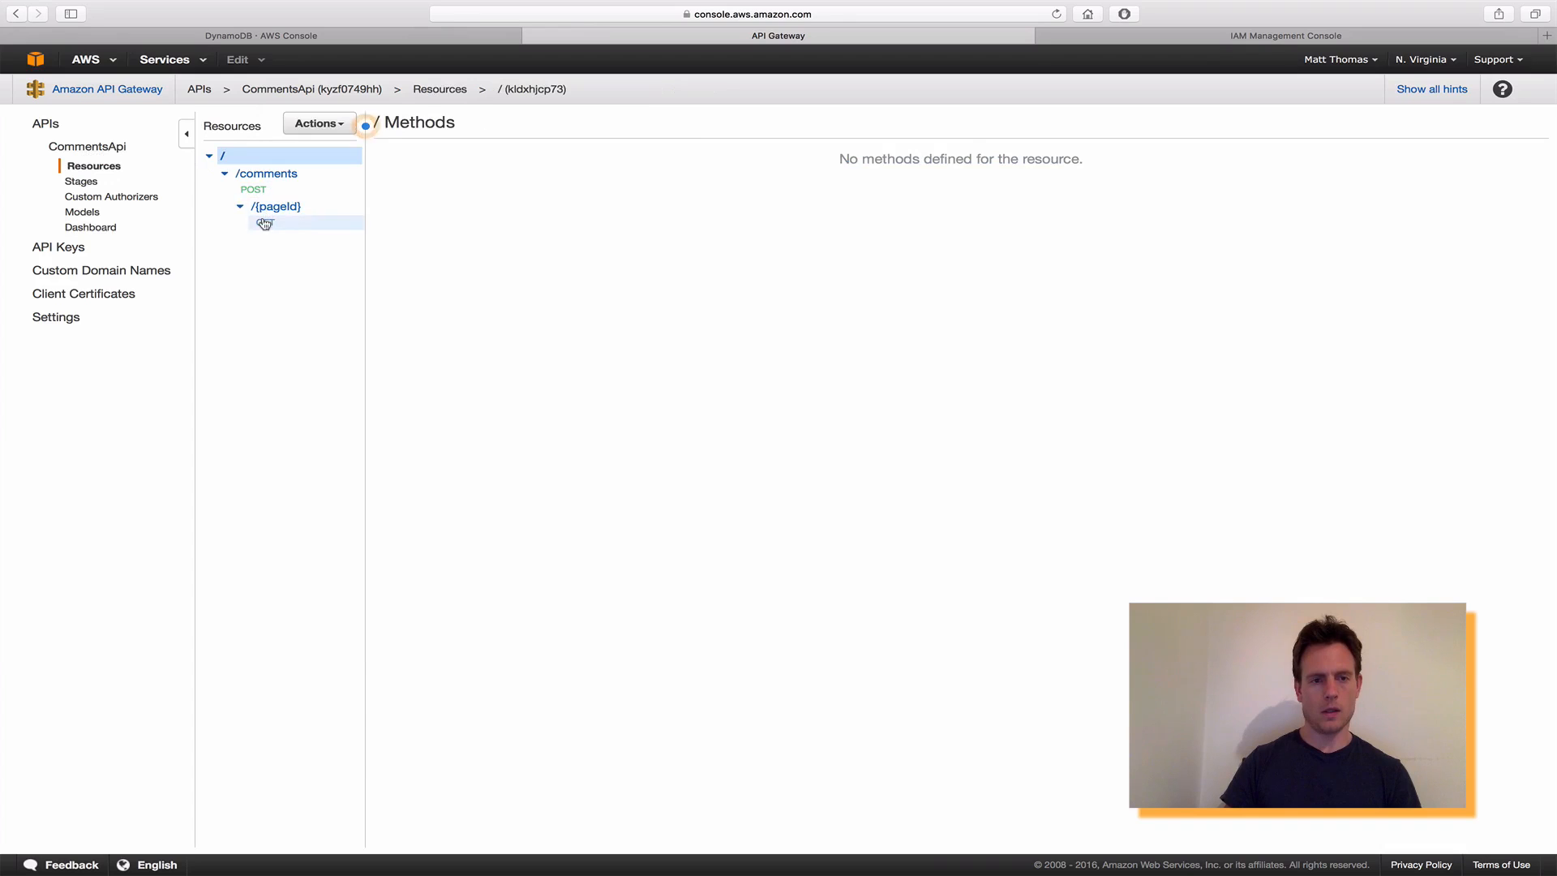
pyautogui.click(265, 223)
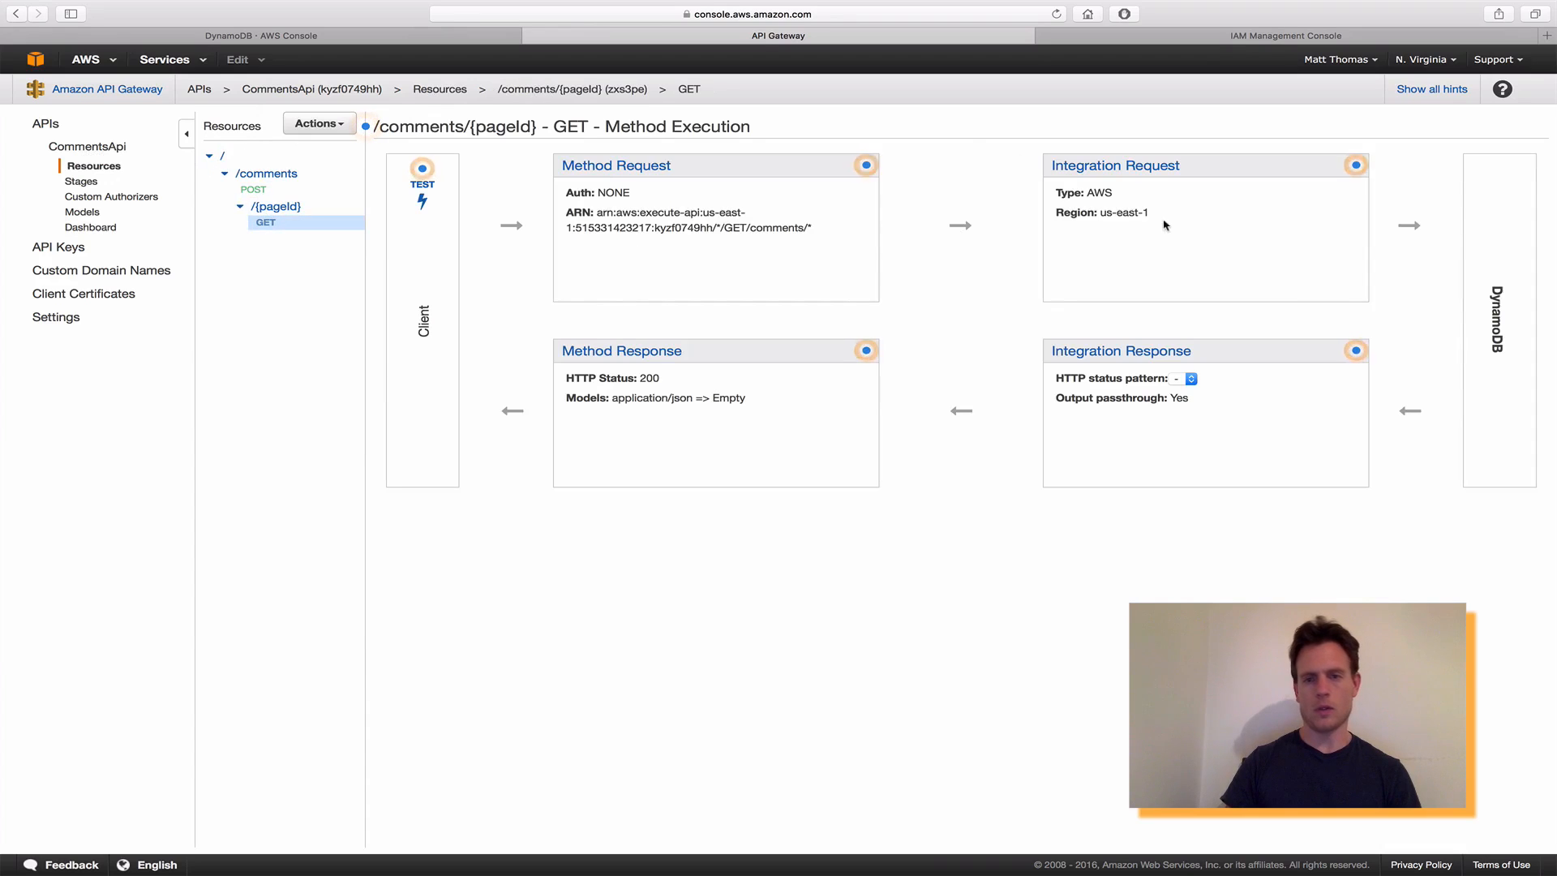